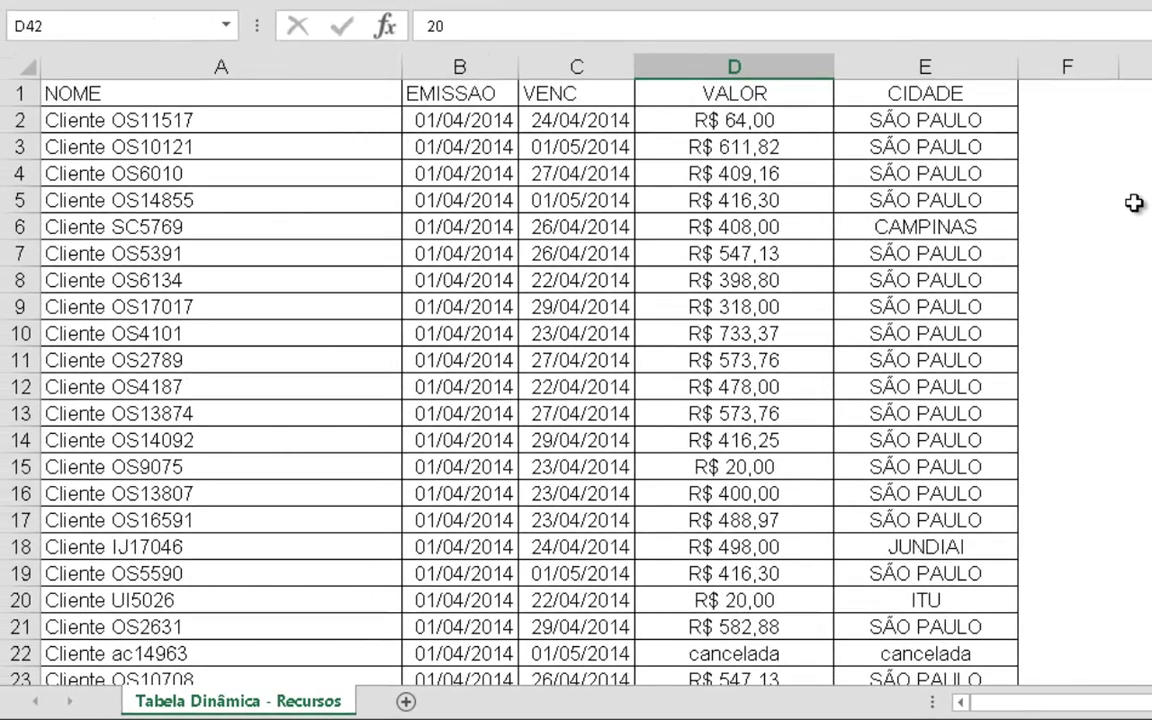
Select the whole client data table on this sheet and define it as a named range called TabDinamica
click(780, 253)
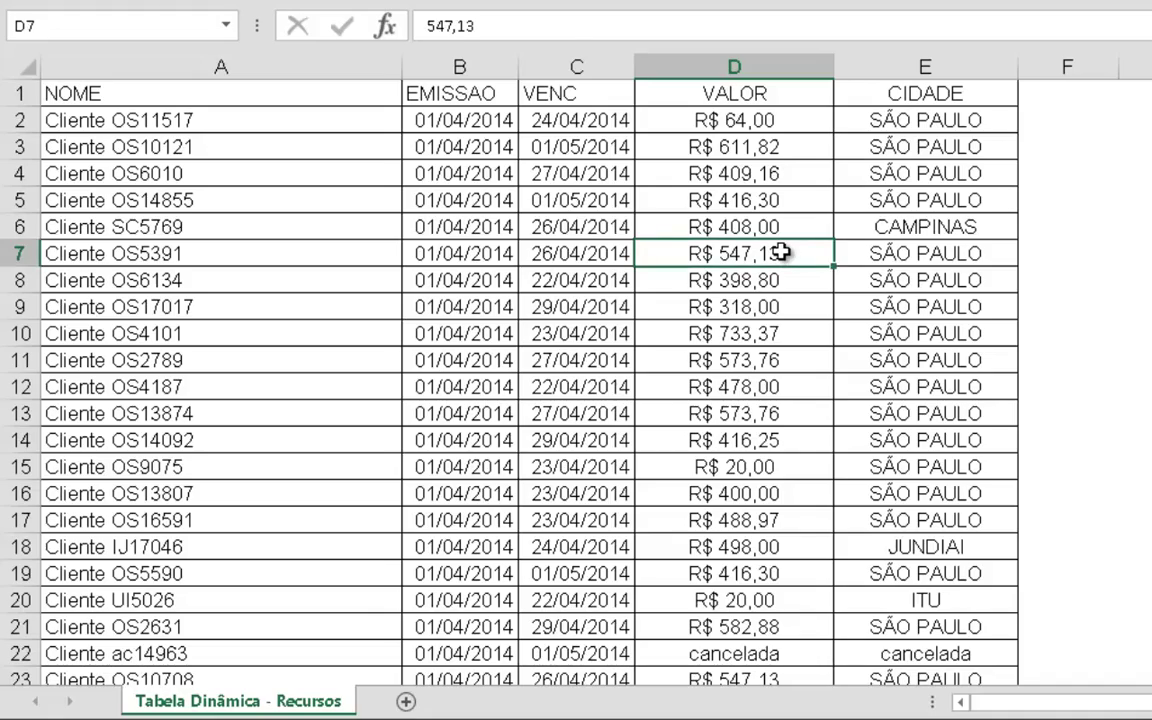
key(ctrl+a)
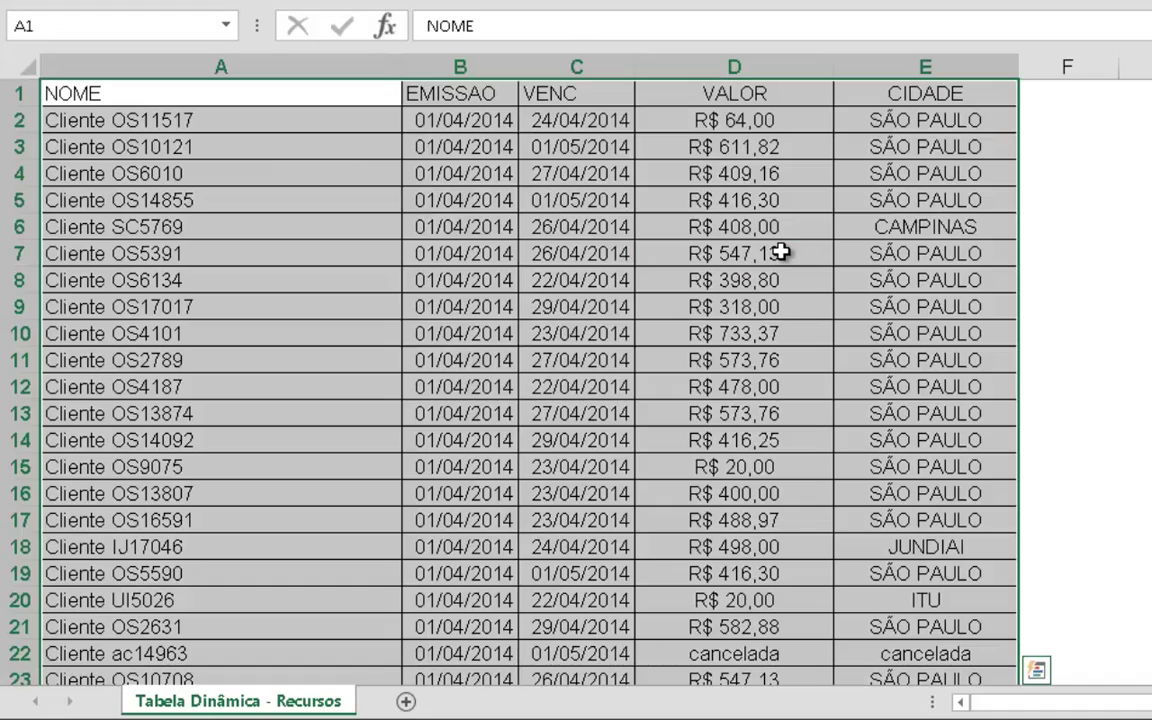
click(62, 28)
text(Ta)
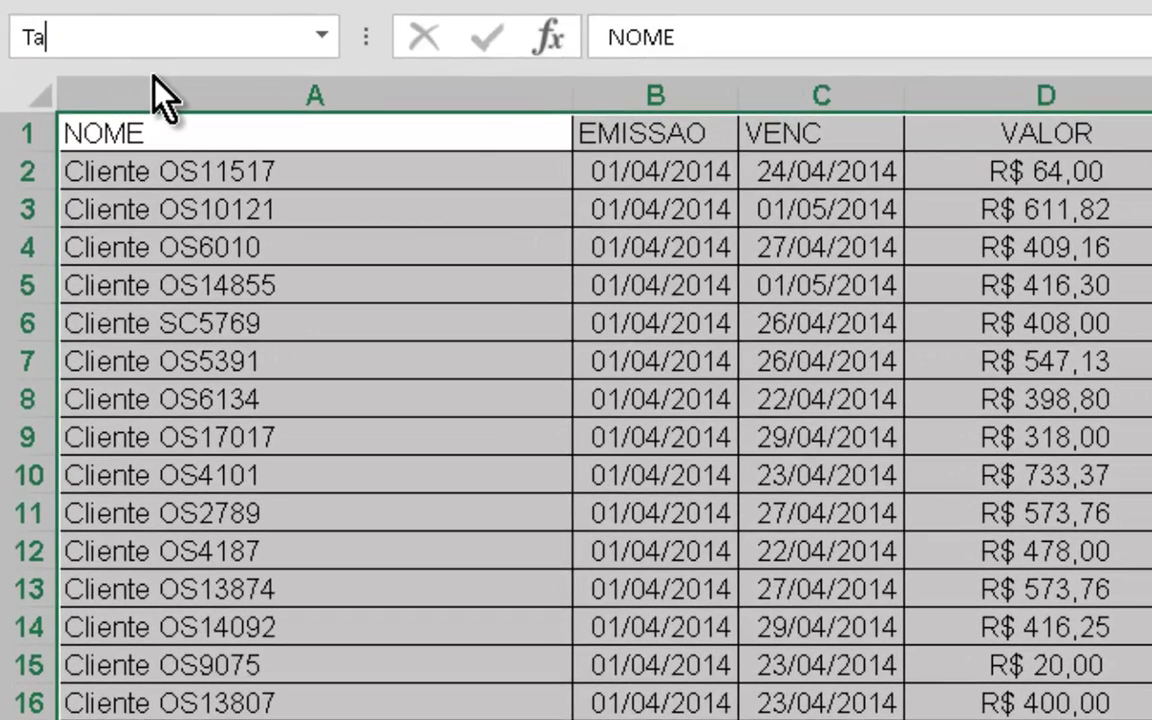
text(bDinamica)
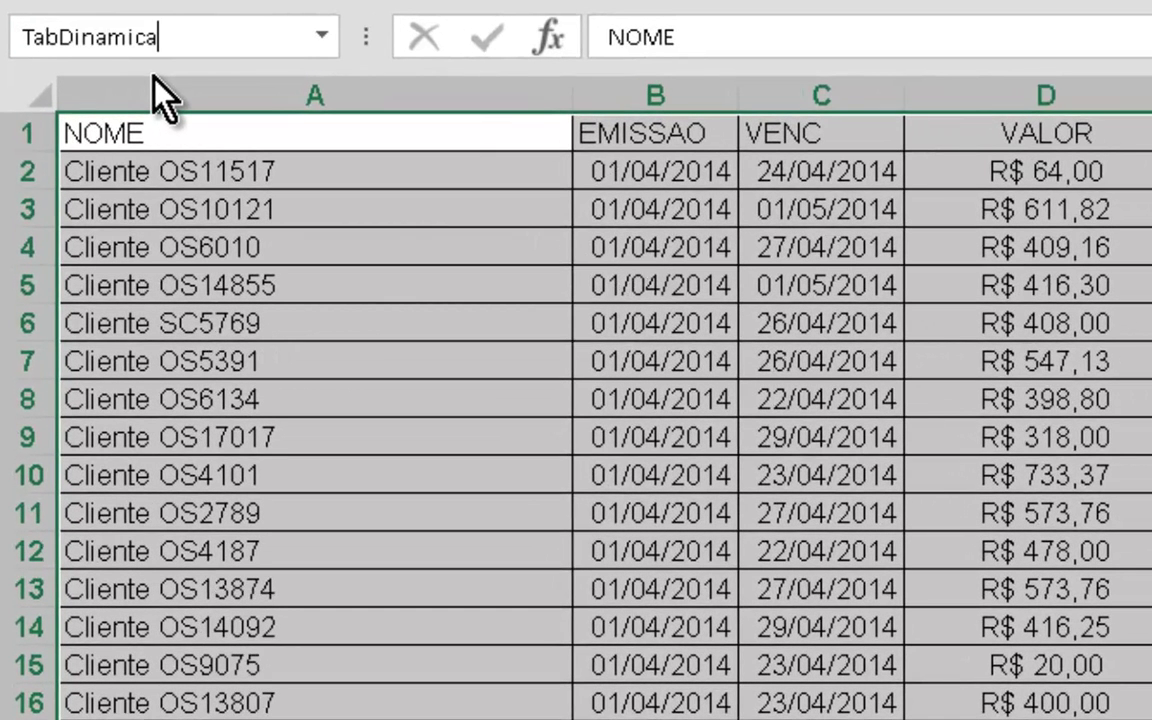
key(Return)
Start creating a PivotTable at cell A1 of the blank sheet Plan1
key(ctrl+Page_Down)
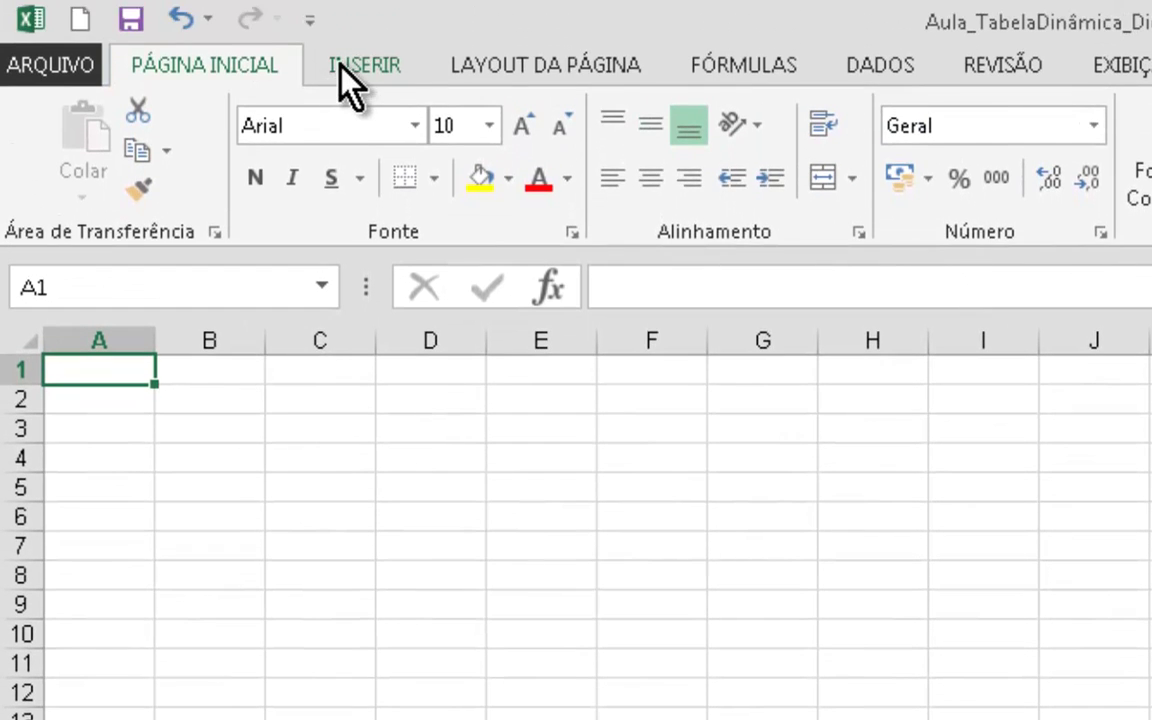
click(336, 64)
click(77, 118)
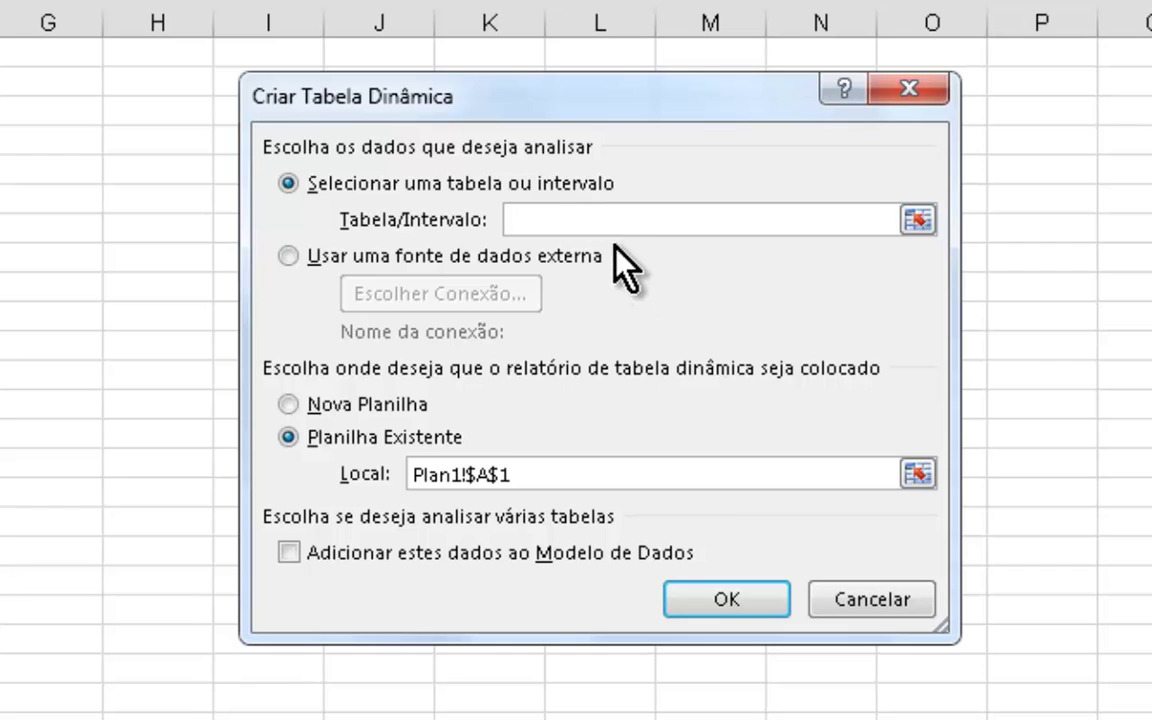
text(tabdina)
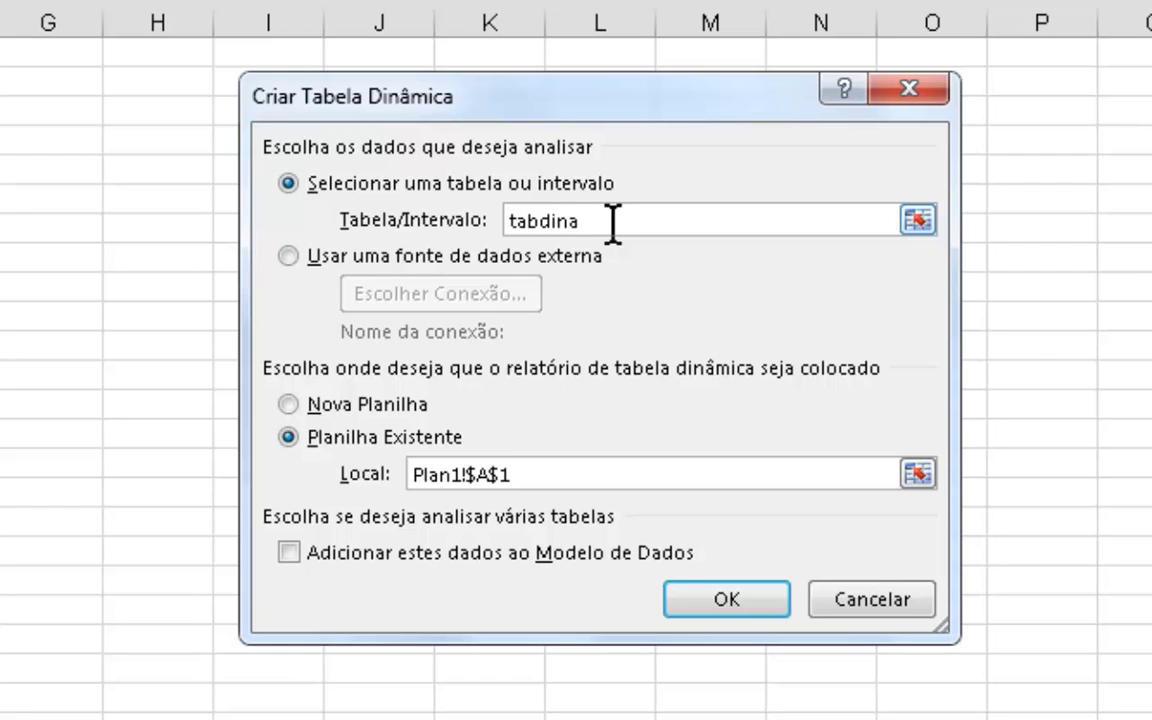
key(BackSpace)
key(BackSpace)
key(BackSpace)
key(BackSpace)
key(BackSpace)
key(BackSpace)
key(BackSpace)
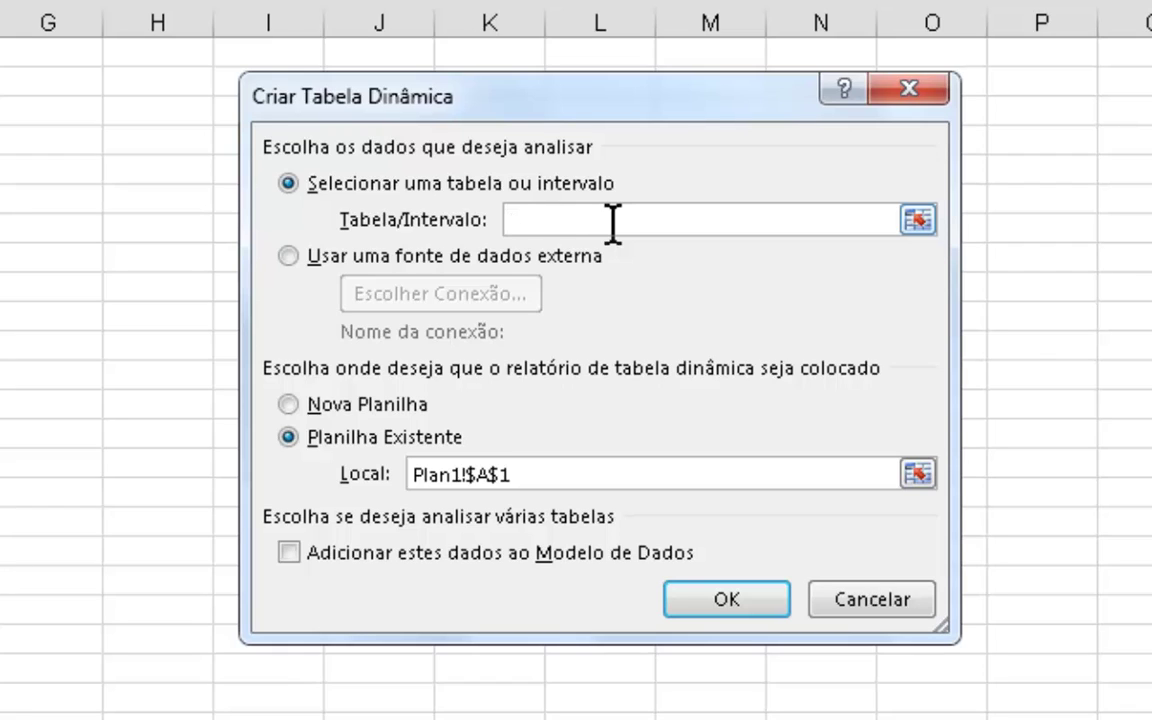
Paste the defined name TabDinamica as the PivotTable's source range and create the PivotTable
key(F3)
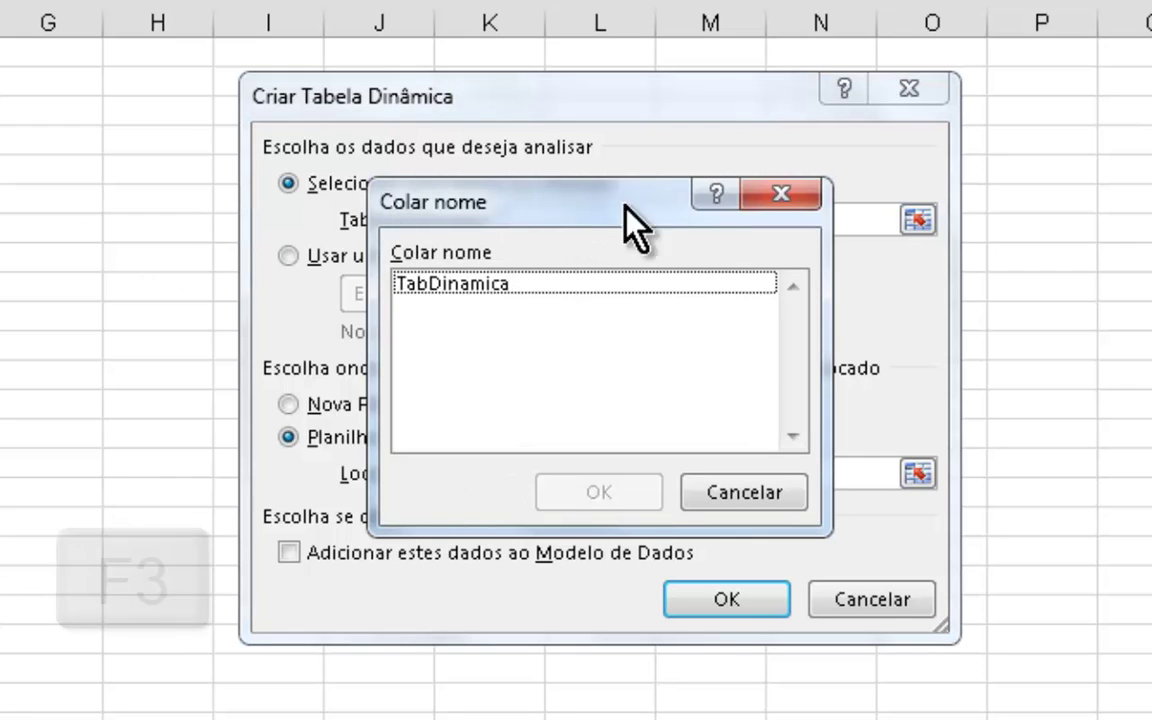
click(514, 290)
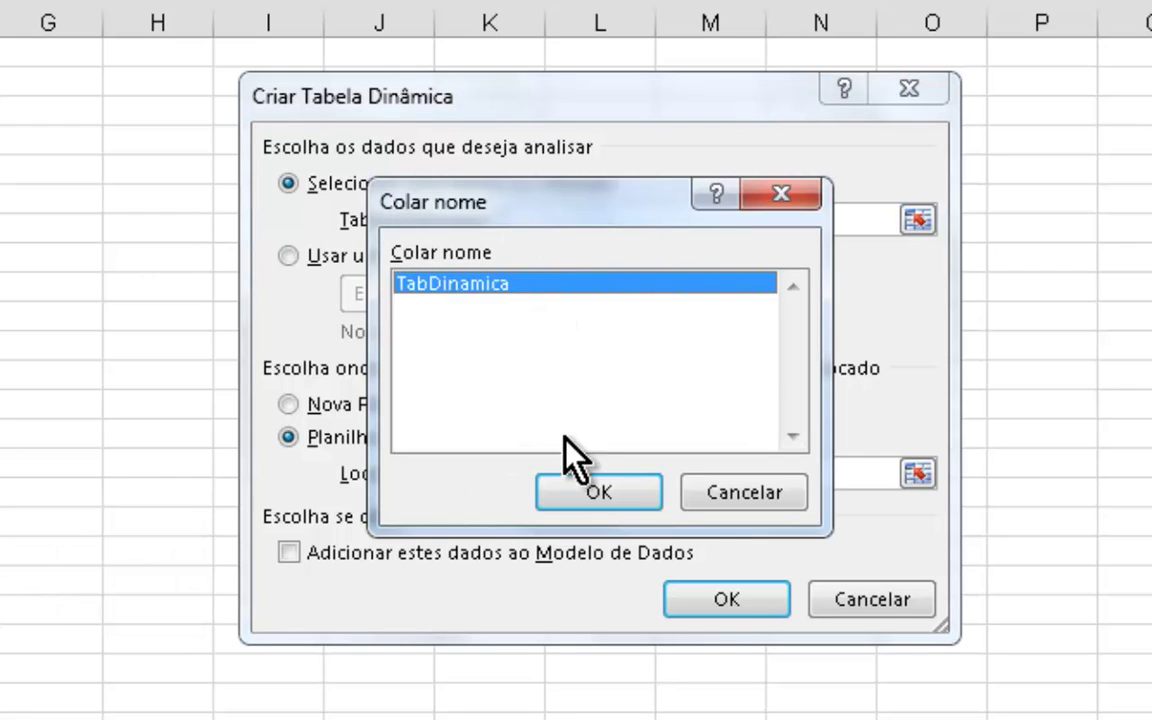
click(603, 492)
click(727, 597)
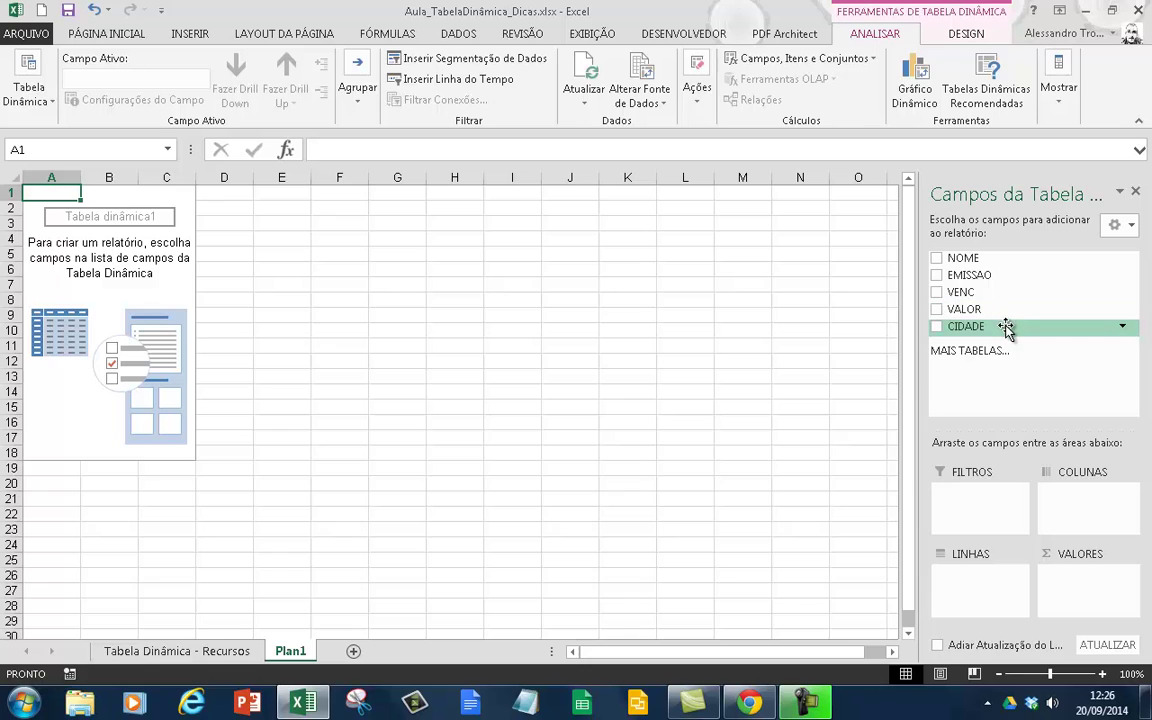
Build the PivotTable with CIDADE in the rows and VALOR in the values, summarised by Soma
drag(1005, 328, 980, 586)
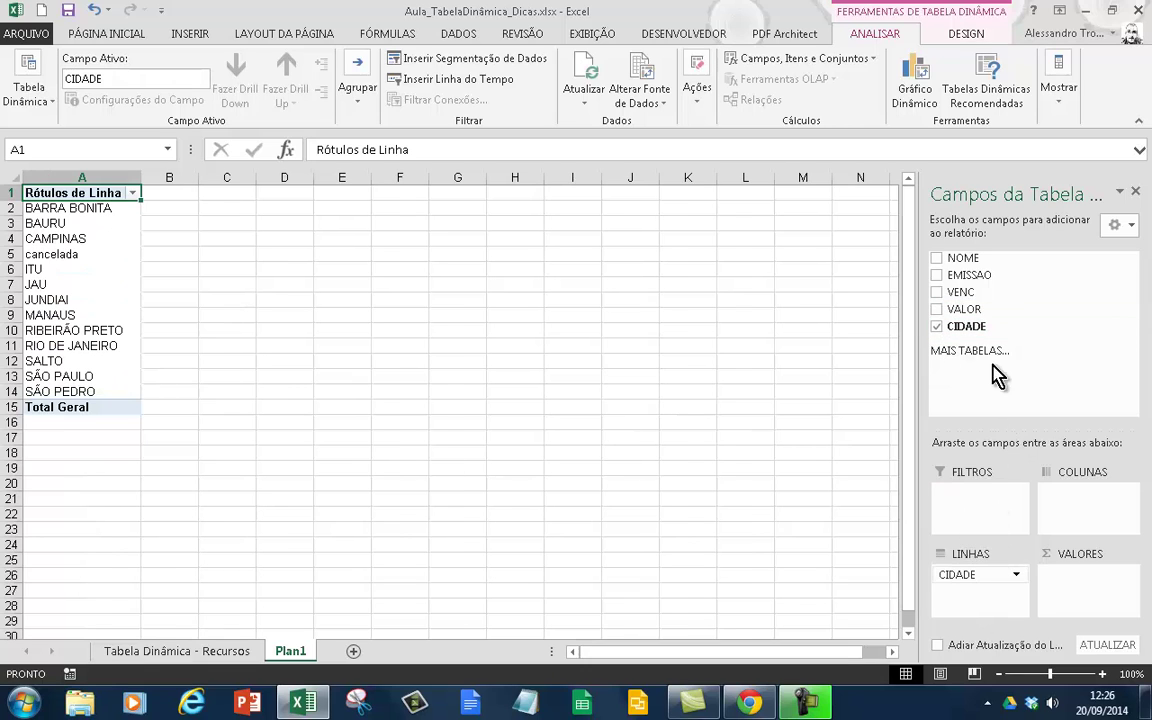
drag(964, 309, 1075, 598)
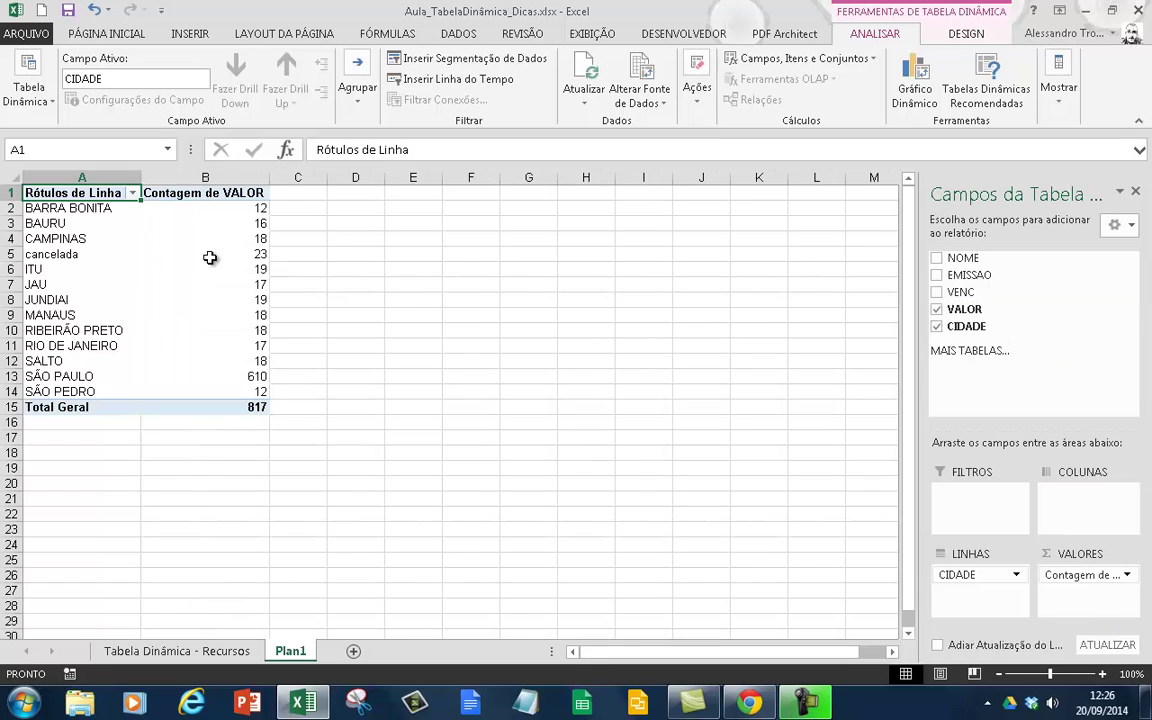
click(1078, 578)
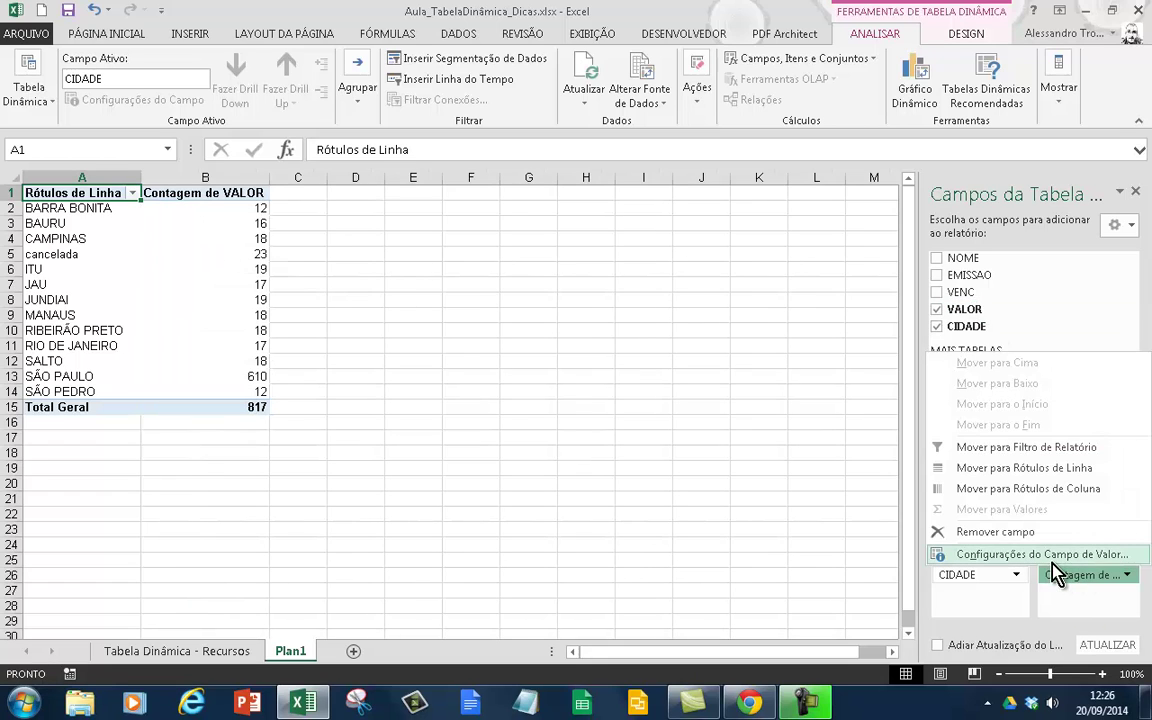
click(1050, 555)
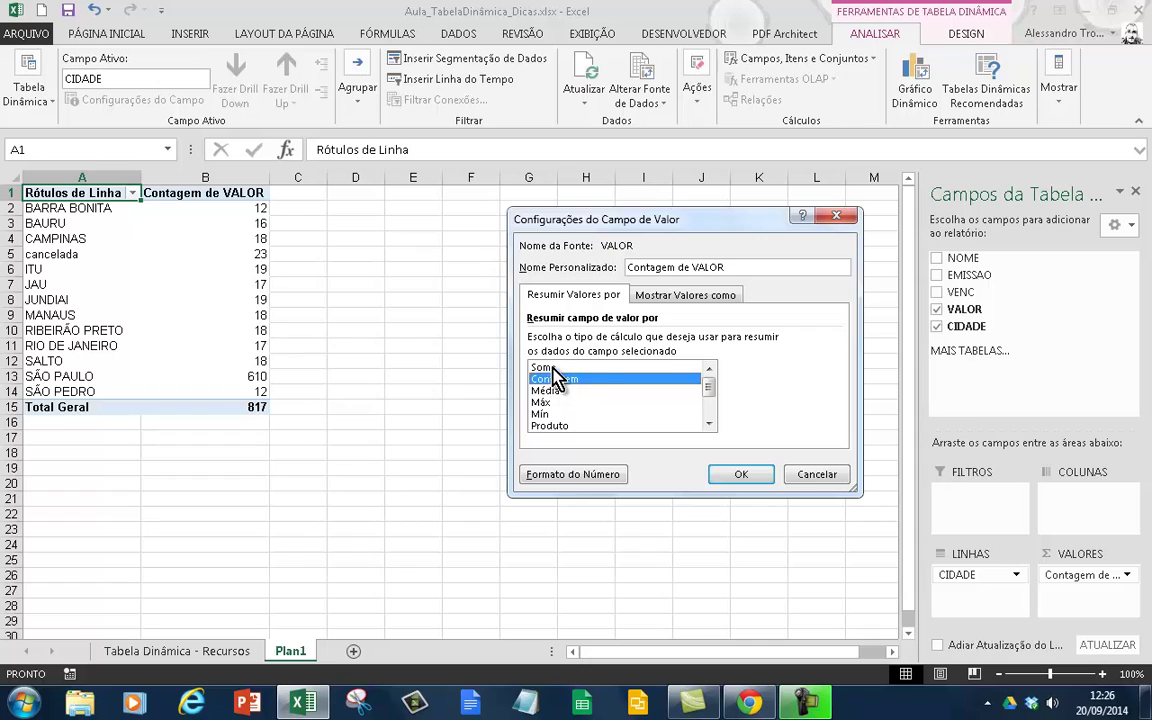
click(541, 367)
click(741, 474)
click(422, 456)
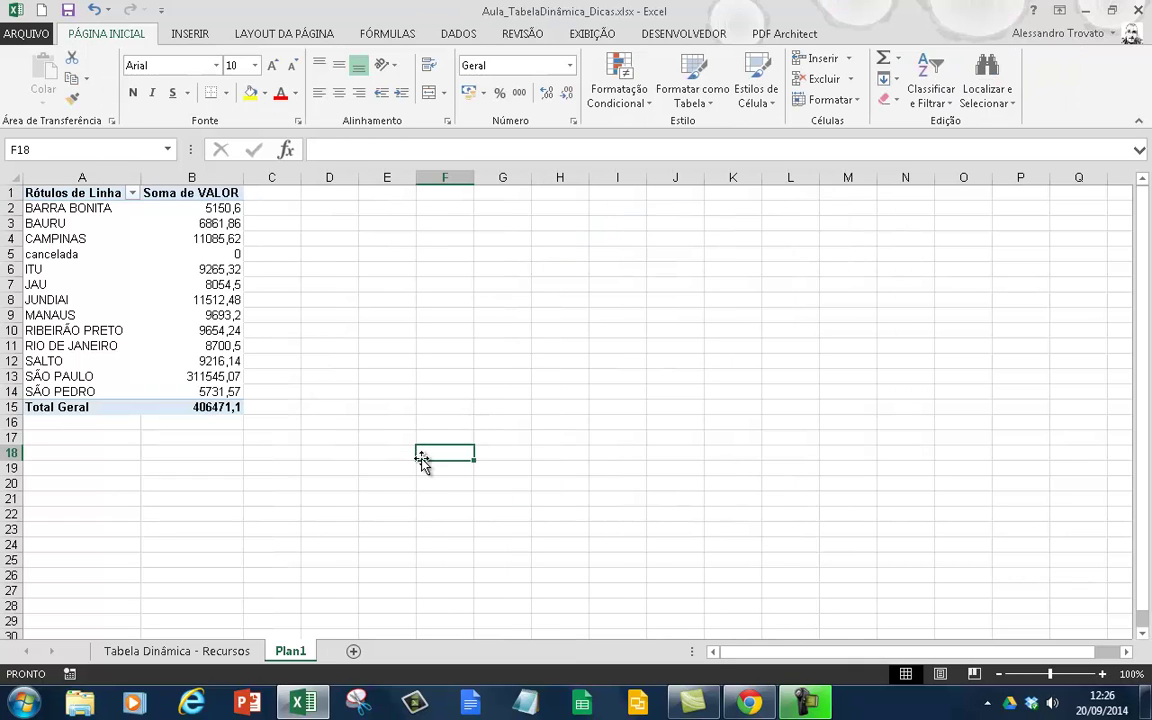
Rename the PivotTable's sheet as "DICA1 - Células nomeadas"
drag(303, 660, 382, 624)
text(DICA1)
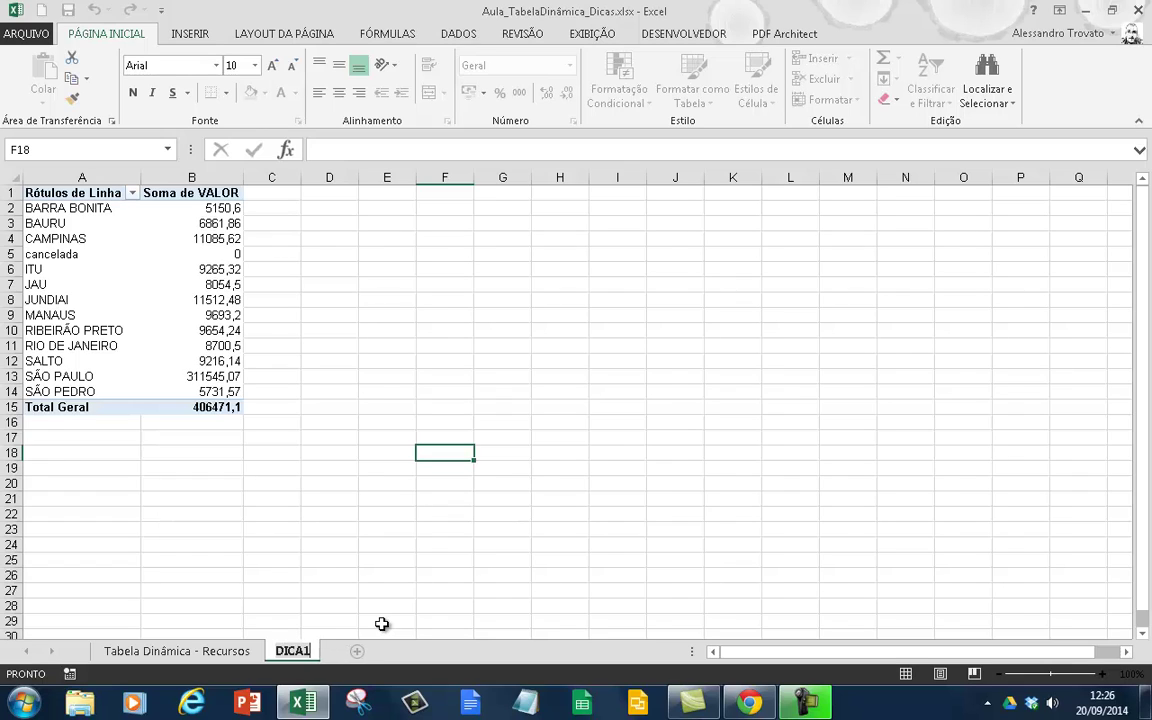
text( - Celulas)
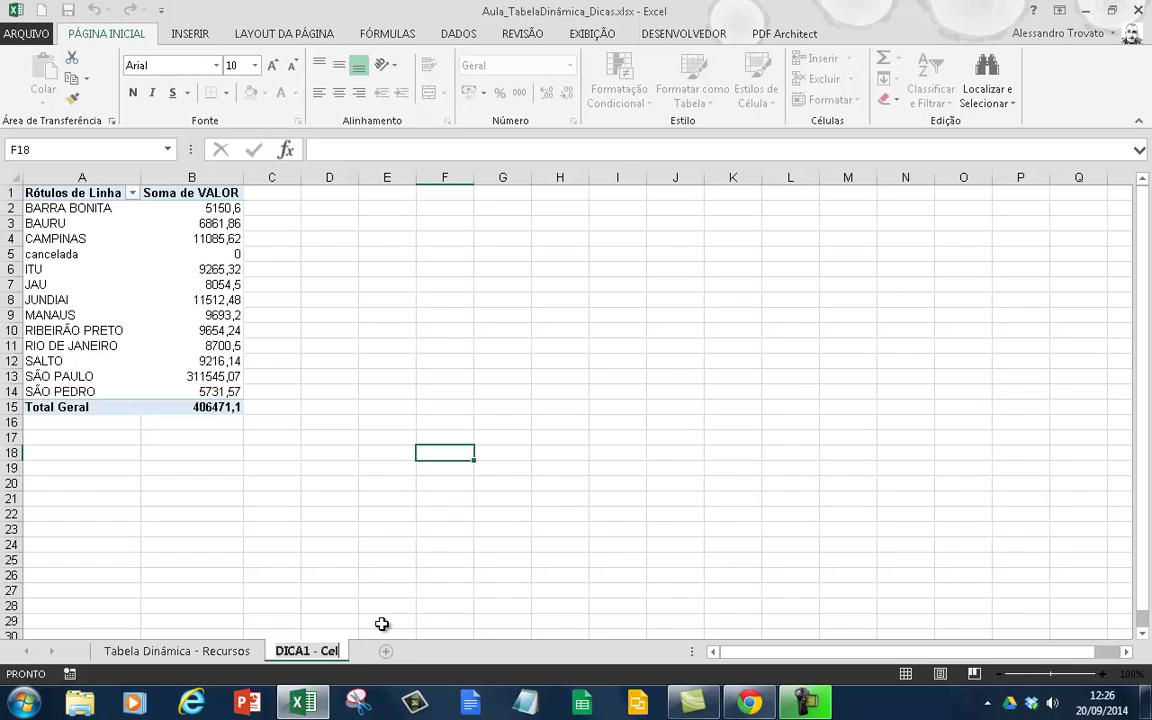
key(BackSpace)
key(BackSpace)
key(BackSpace)
key(BackSpace)
text(ulas nomeadas)
key(Return)
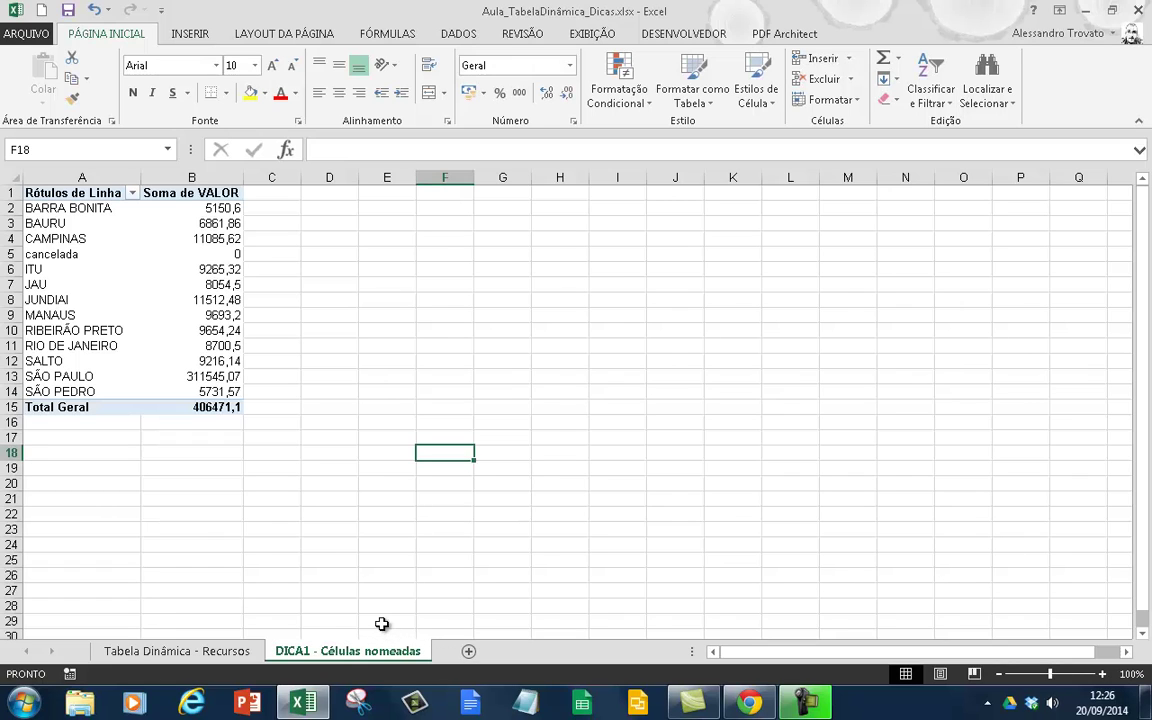
Return to the Tabela Dinâmica - Recursos sheet and start a new defined name called TabDinamicaDesloc in a widened dialog
click(229, 655)
click(639, 363)
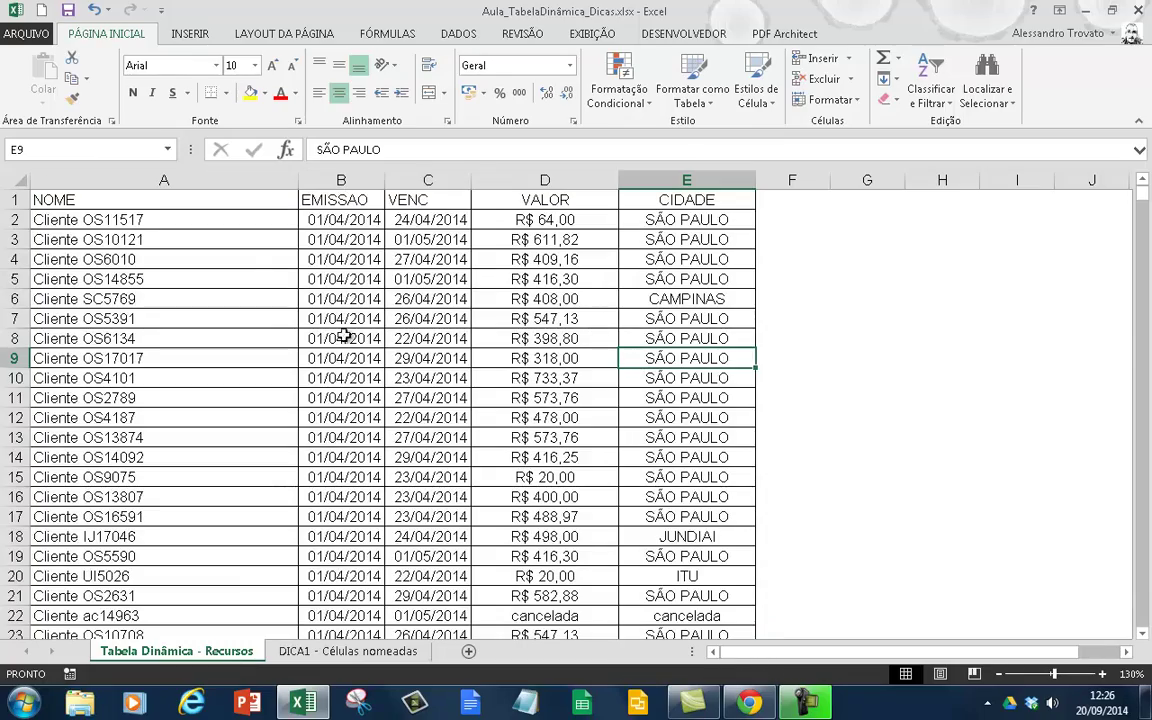
click(401, 378)
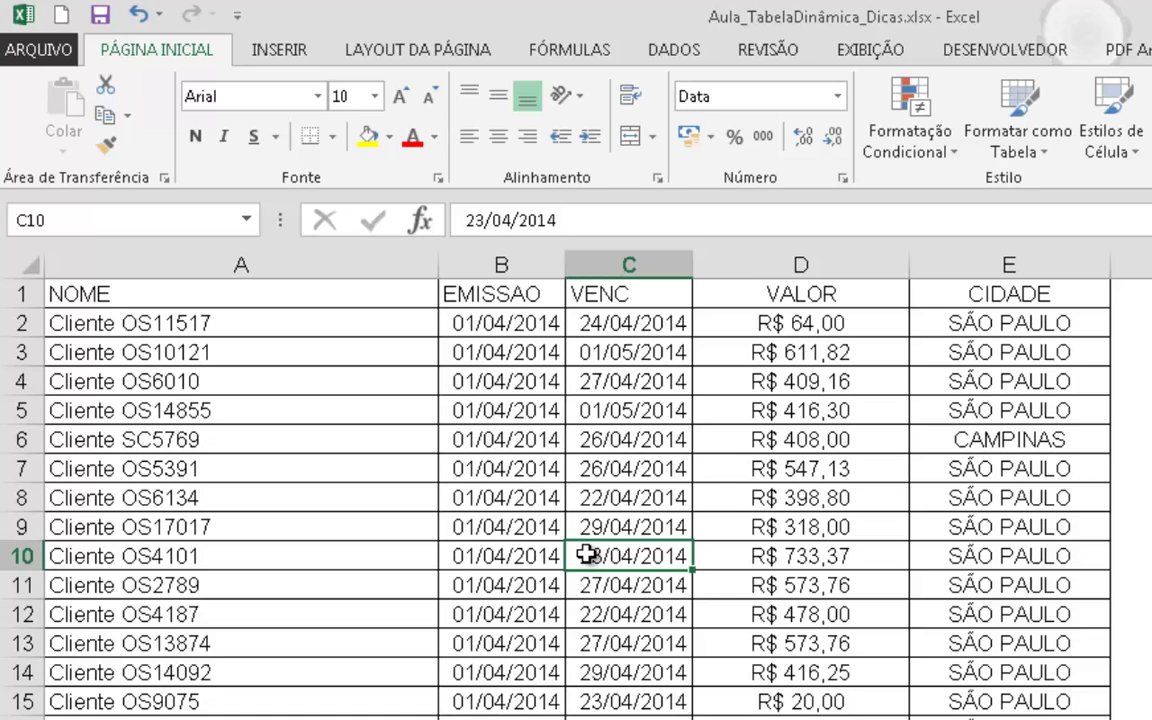
click(862, 700)
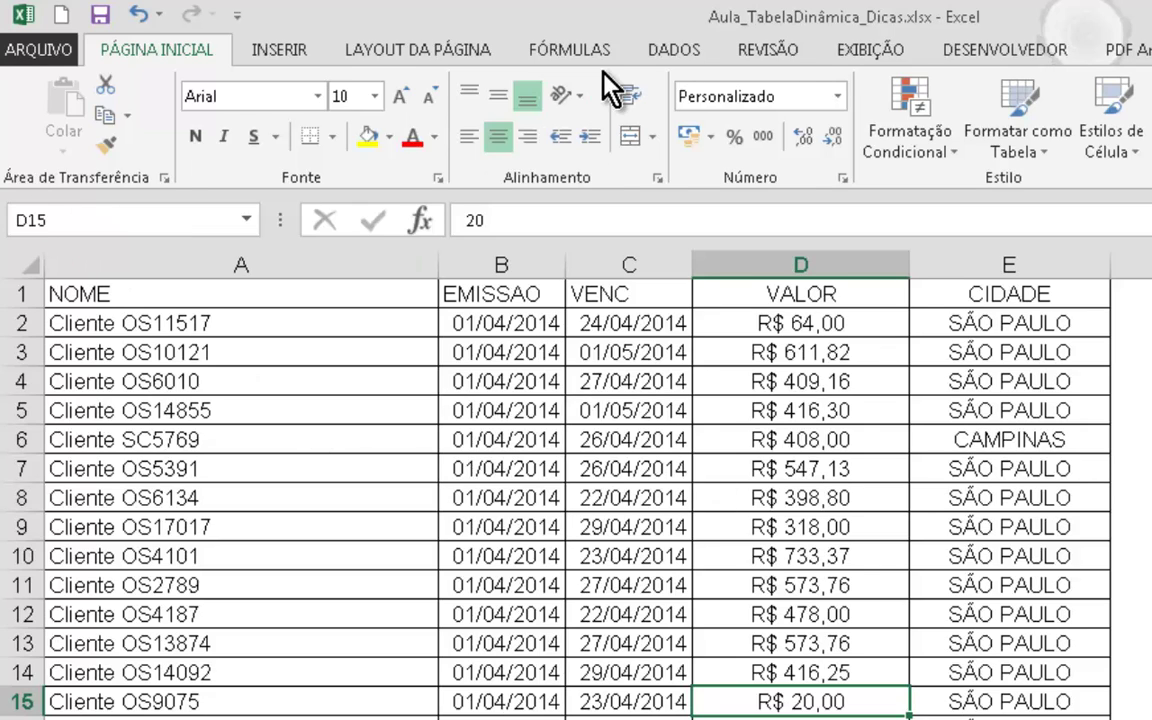
click(585, 48)
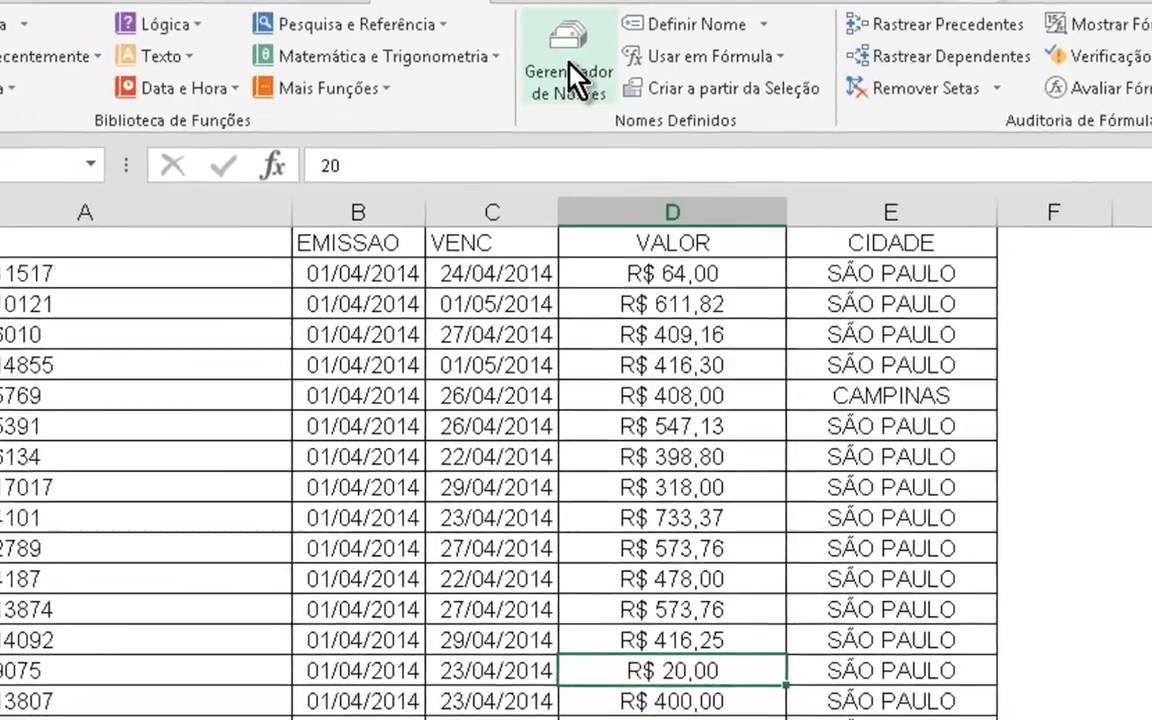
click(703, 128)
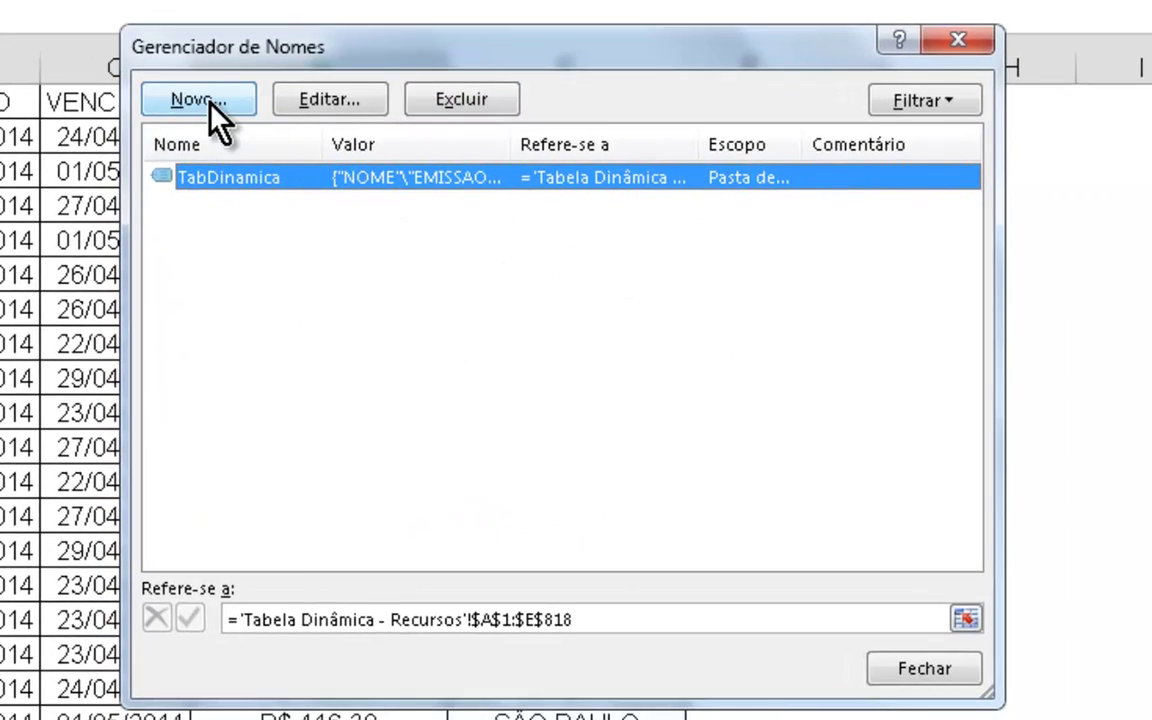
click(208, 99)
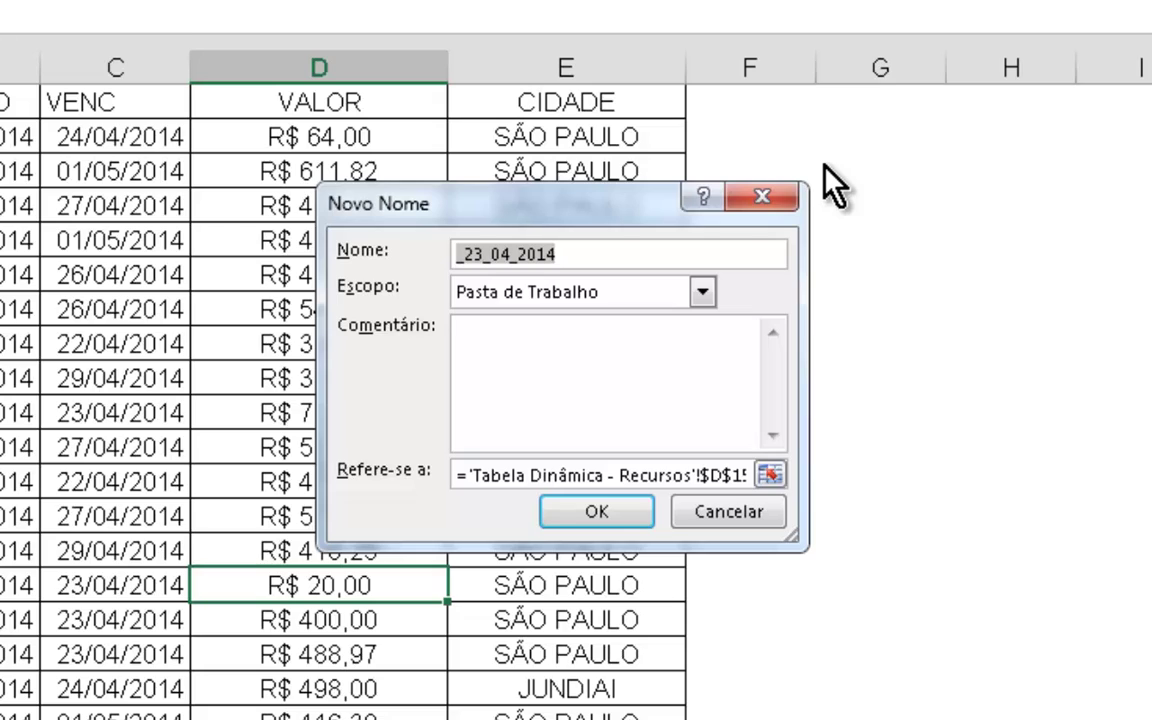
text(TabD)
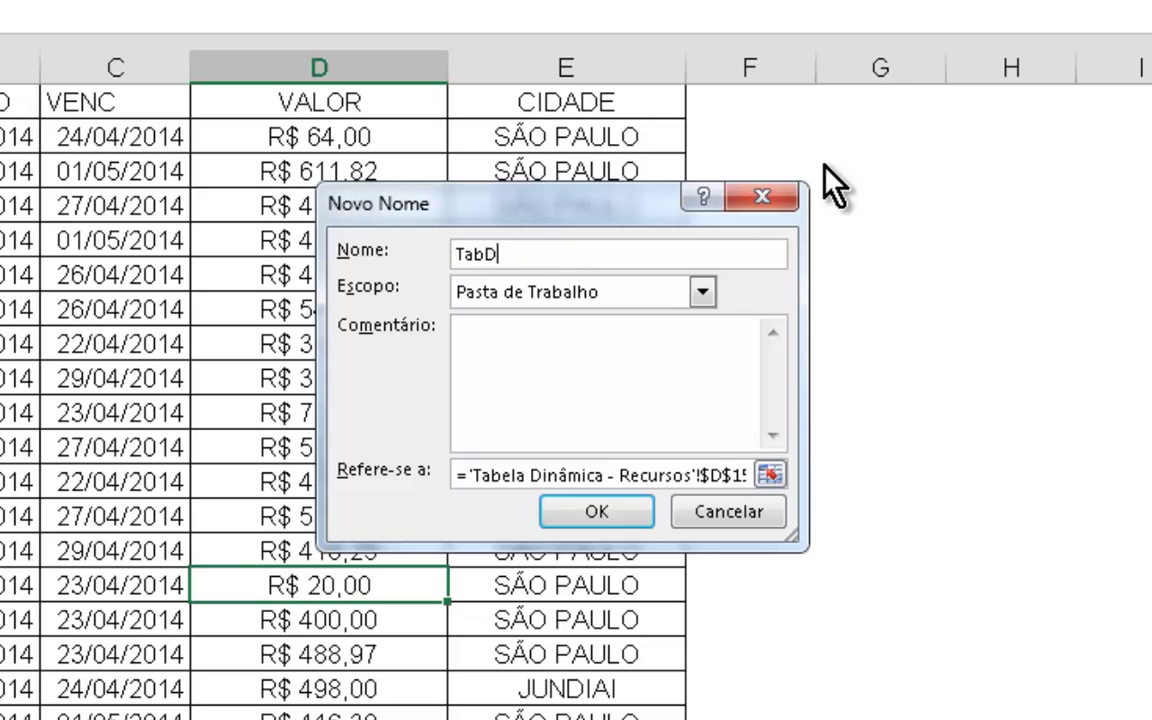
text(inamicaDesloc)
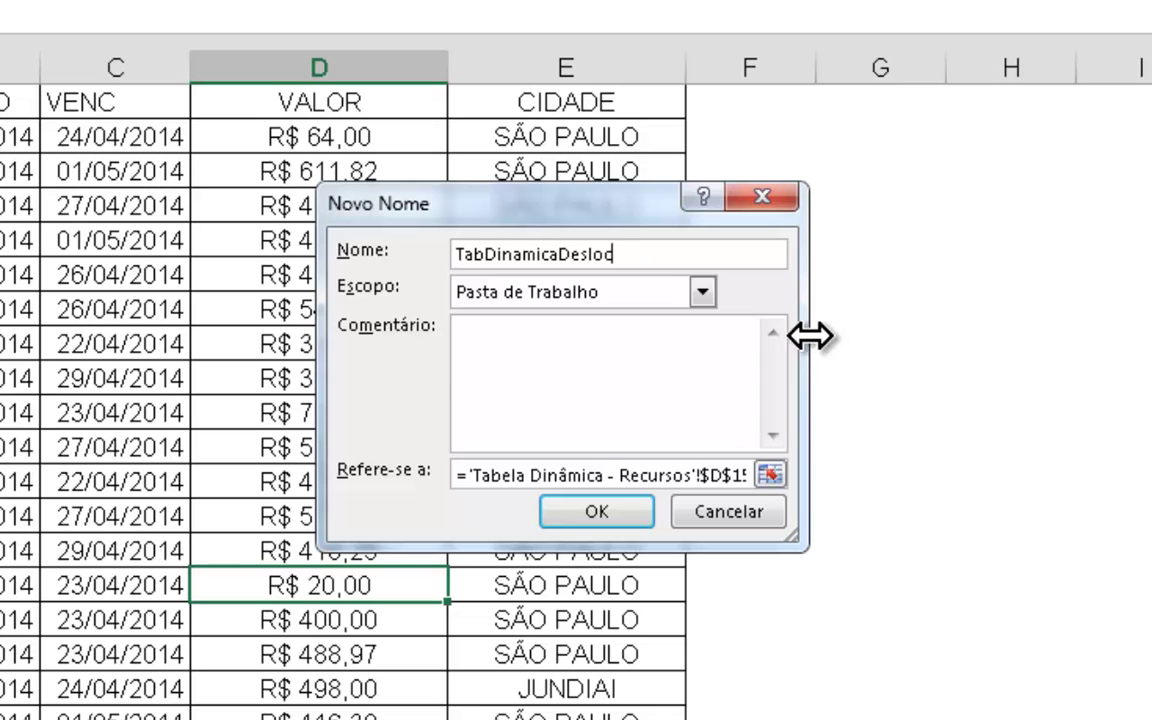
drag(800, 334, 1142, 316)
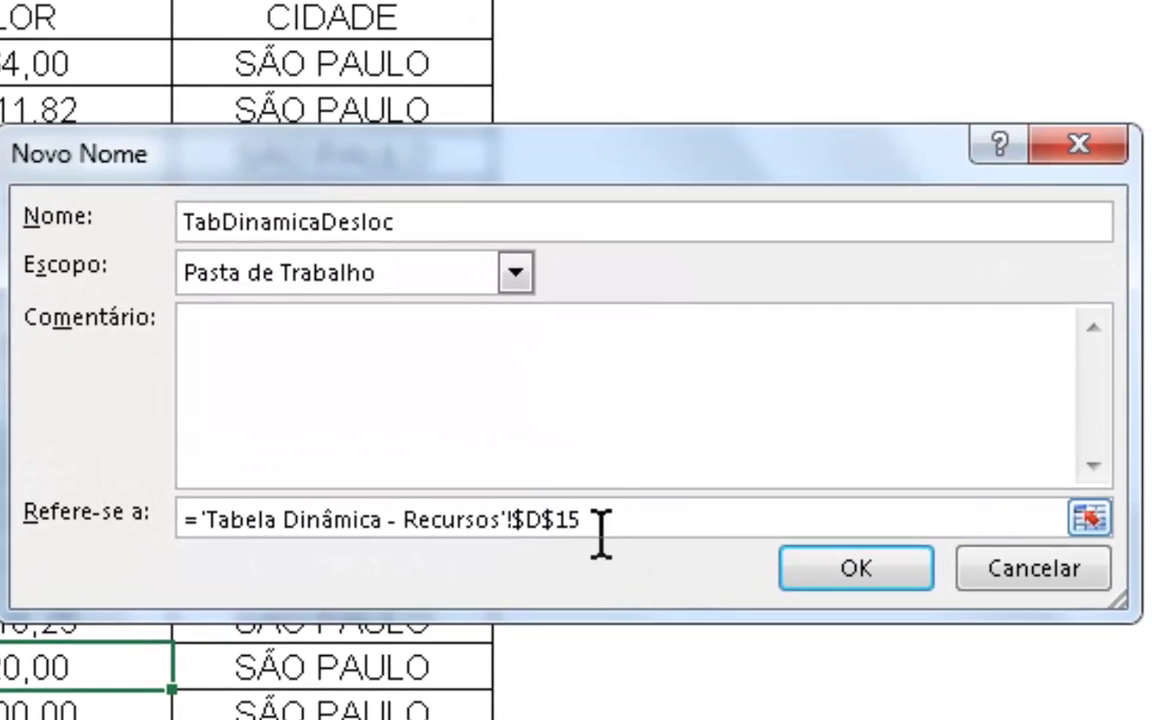
Replace the new name's reference with a desloc formula starting at 'Tabela Dinâmica - Recursos'!$A$1 with row and column offsets of 0
drag(665, 500, 201, 491)
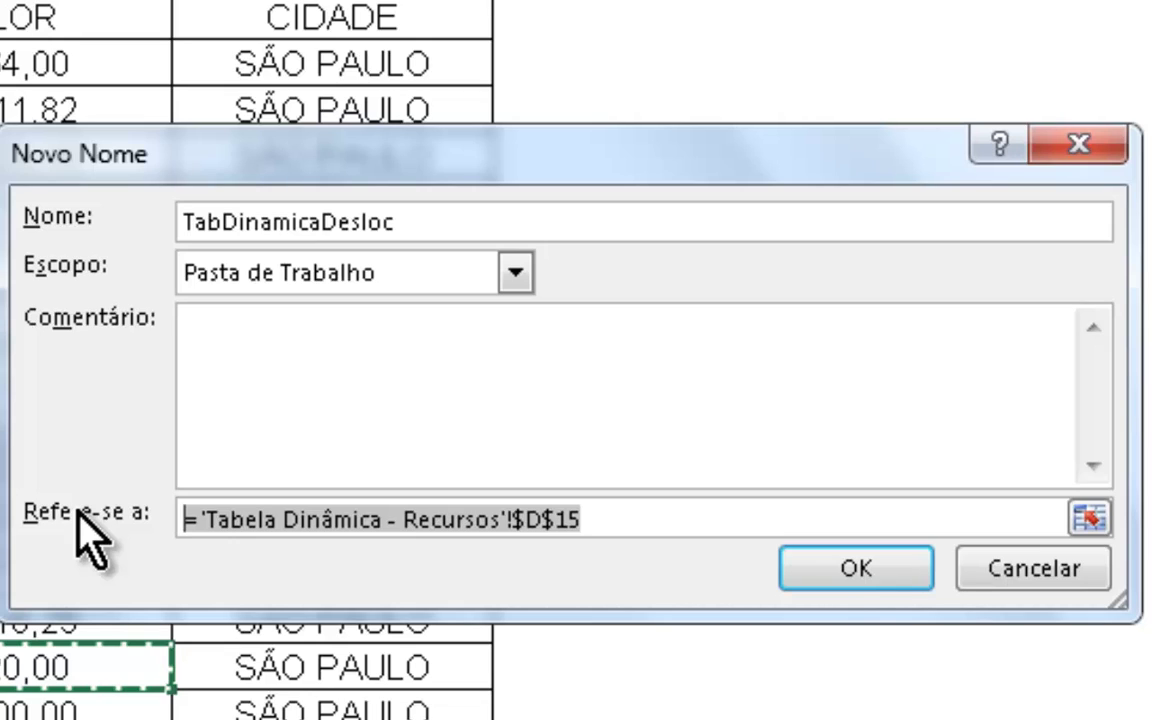
text(=desloc()
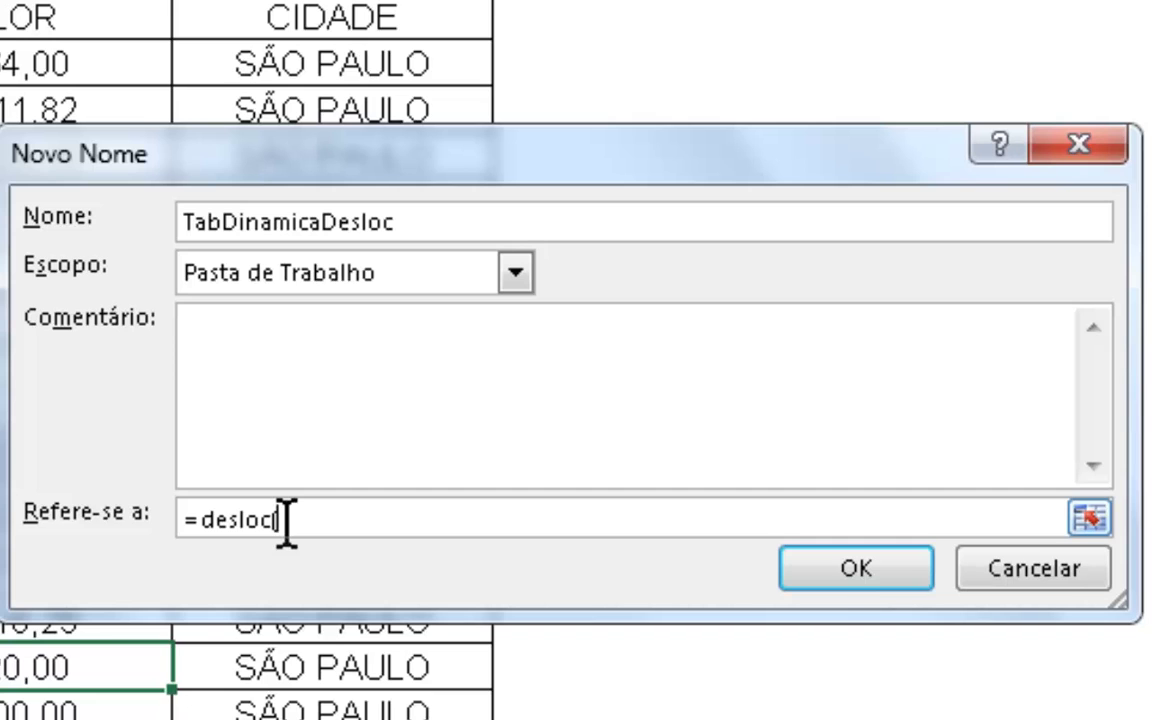
click(6, 50)
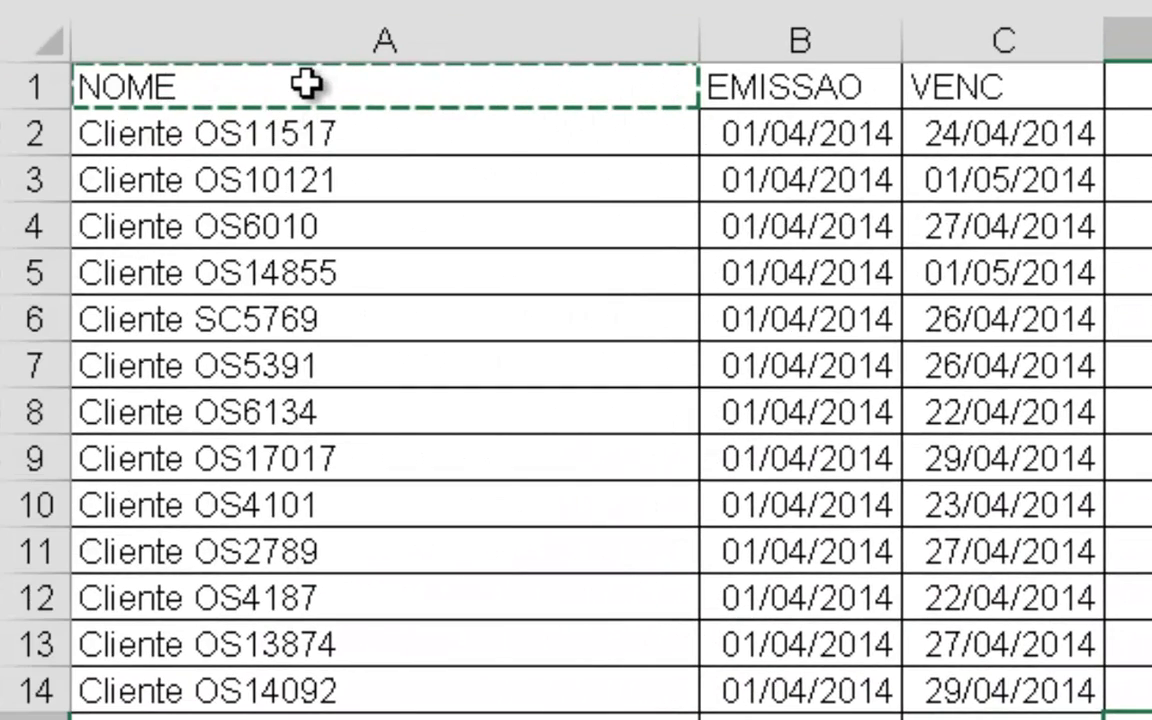
text(;)
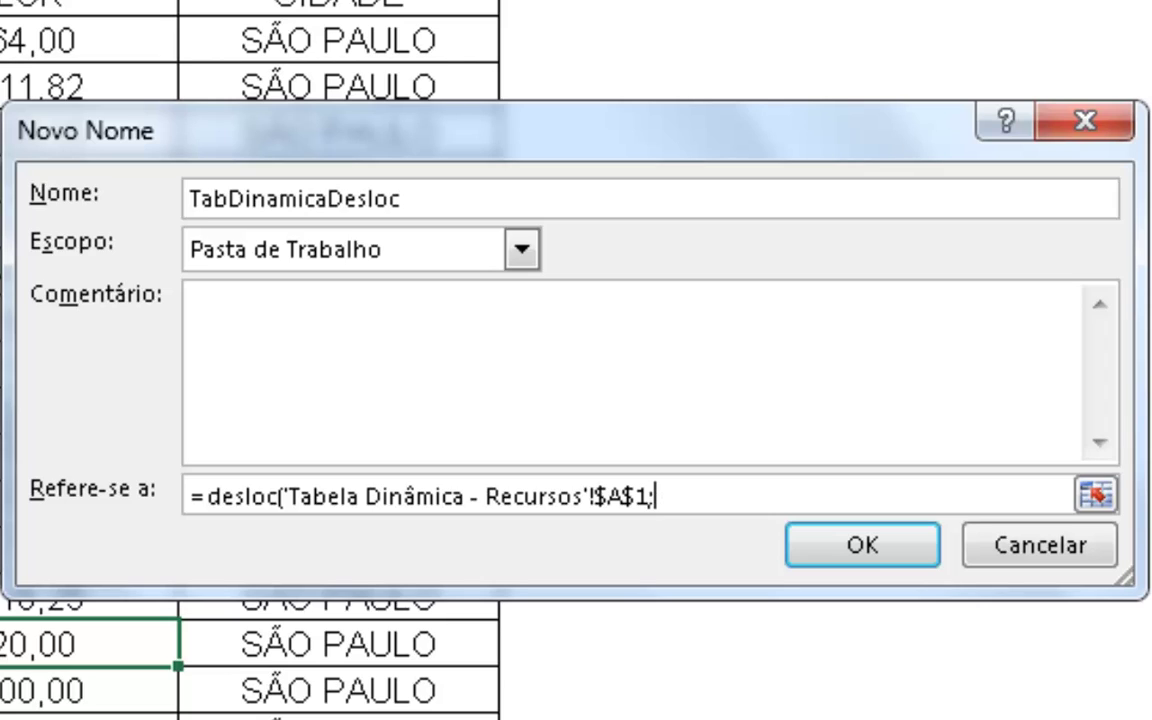
text(0;)
text(0;)
Set the desloc formula's height argument to cont.valores('Tabela Dinâmica - Recursos'!$A:$A)
text(on)
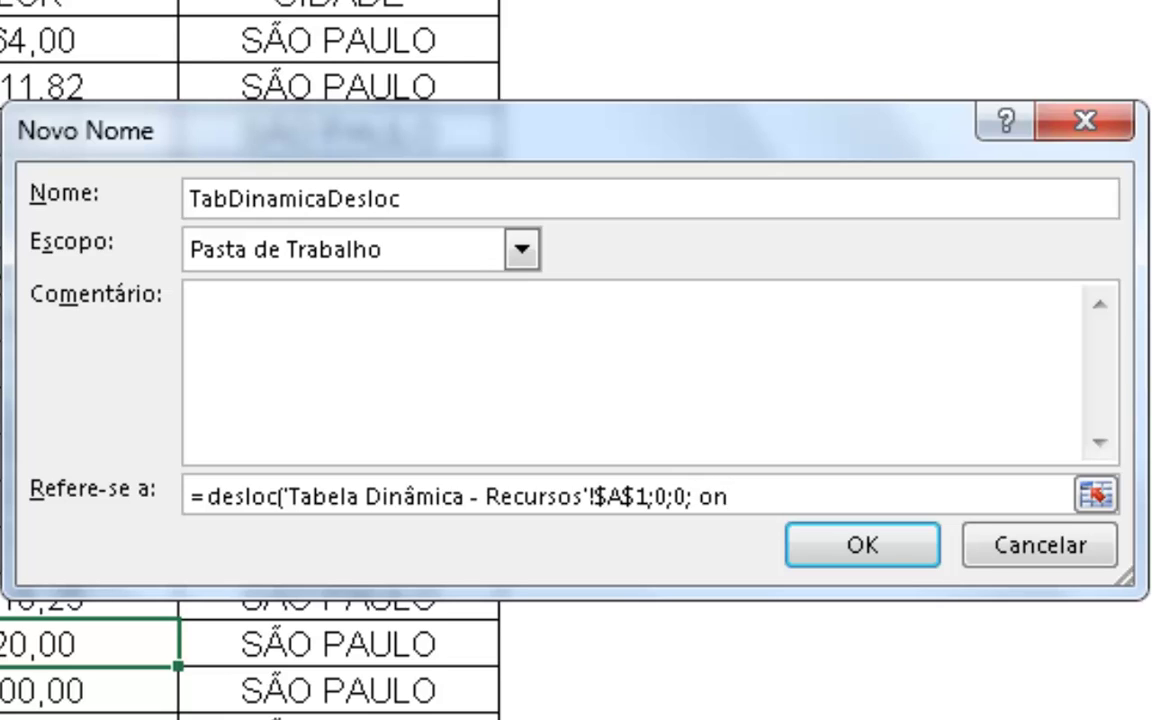
key(BackSpace)
key(BackSpace)
key(BackSpace)
text(cont.valores)
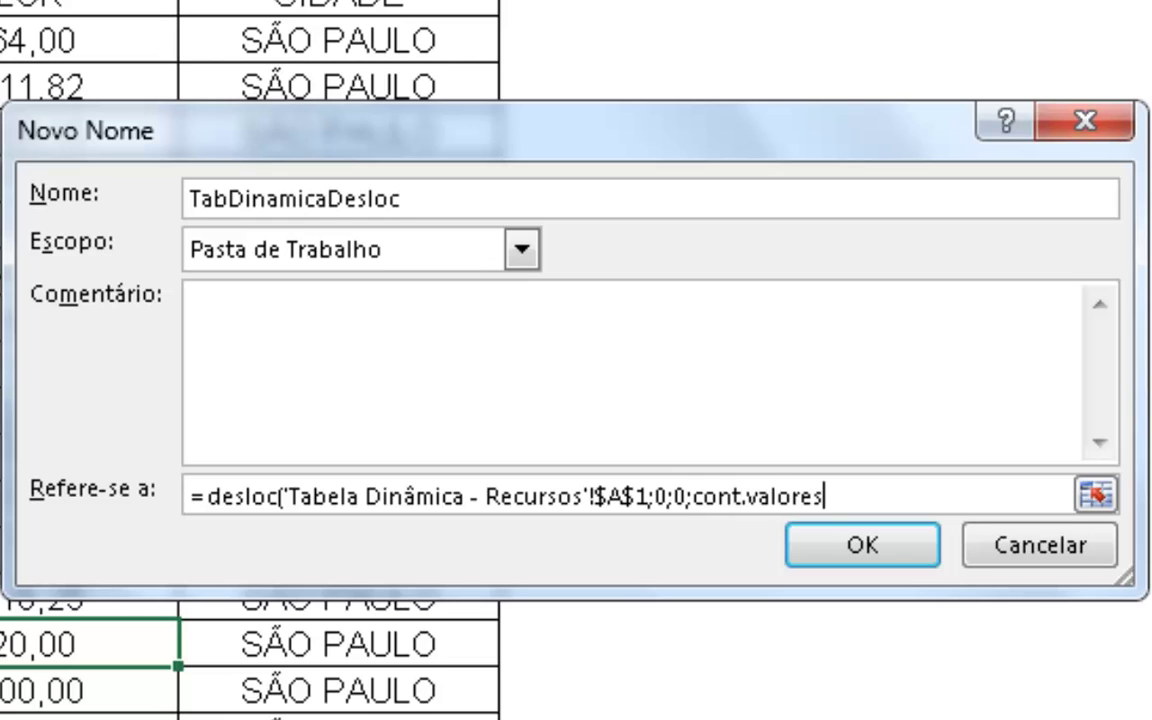
text(('Tabela Dinâmica)
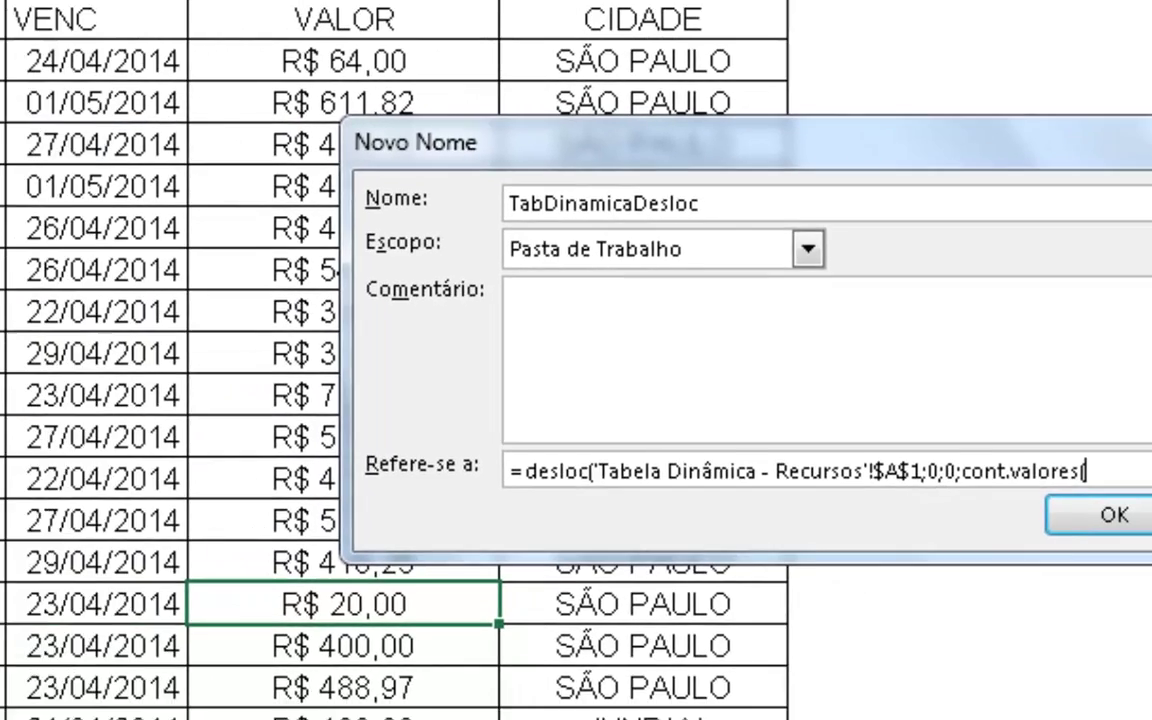
click(257, 16)
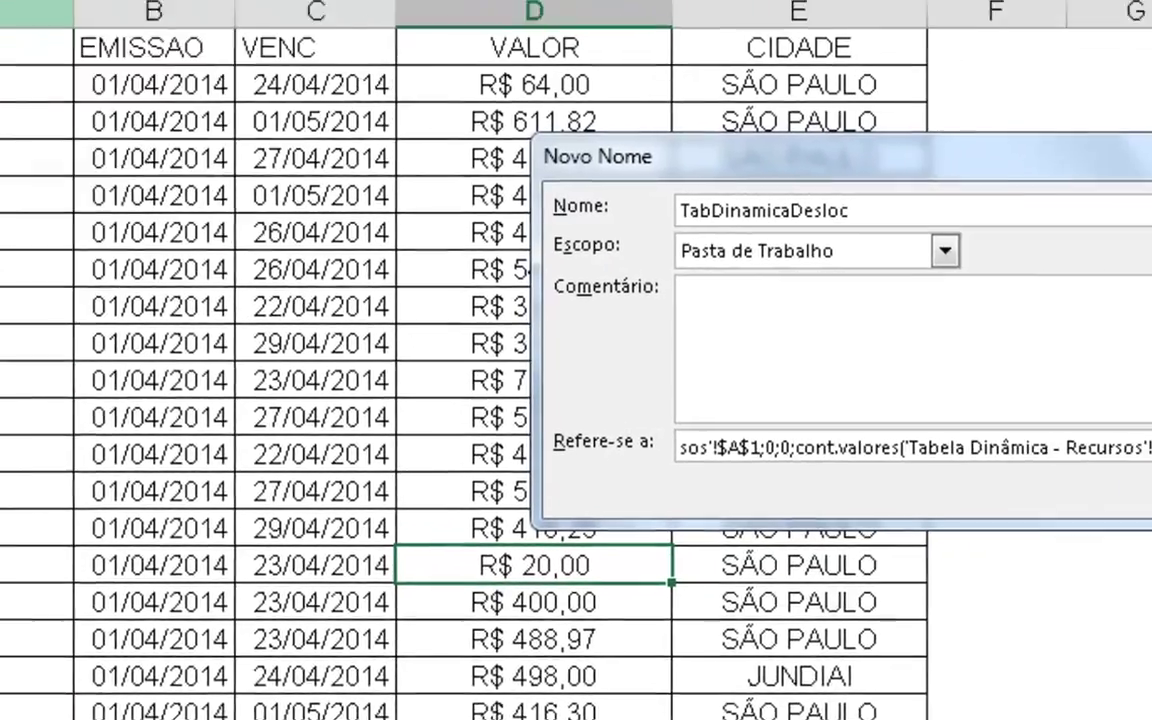
text())
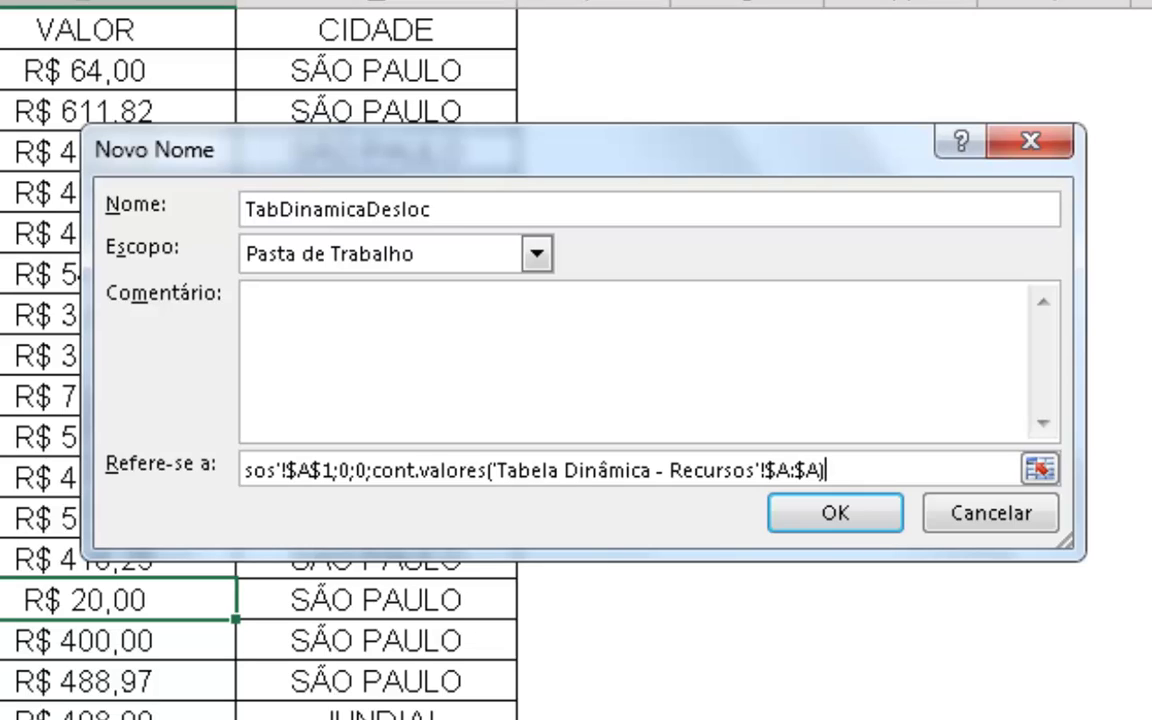
Set the desloc width argument to cont.valores('Tabela Dinâmica - Recursos'!$1:$1), save the TabDinamicaDesloc name and close the name manager
text(;)
text(cont.valors)
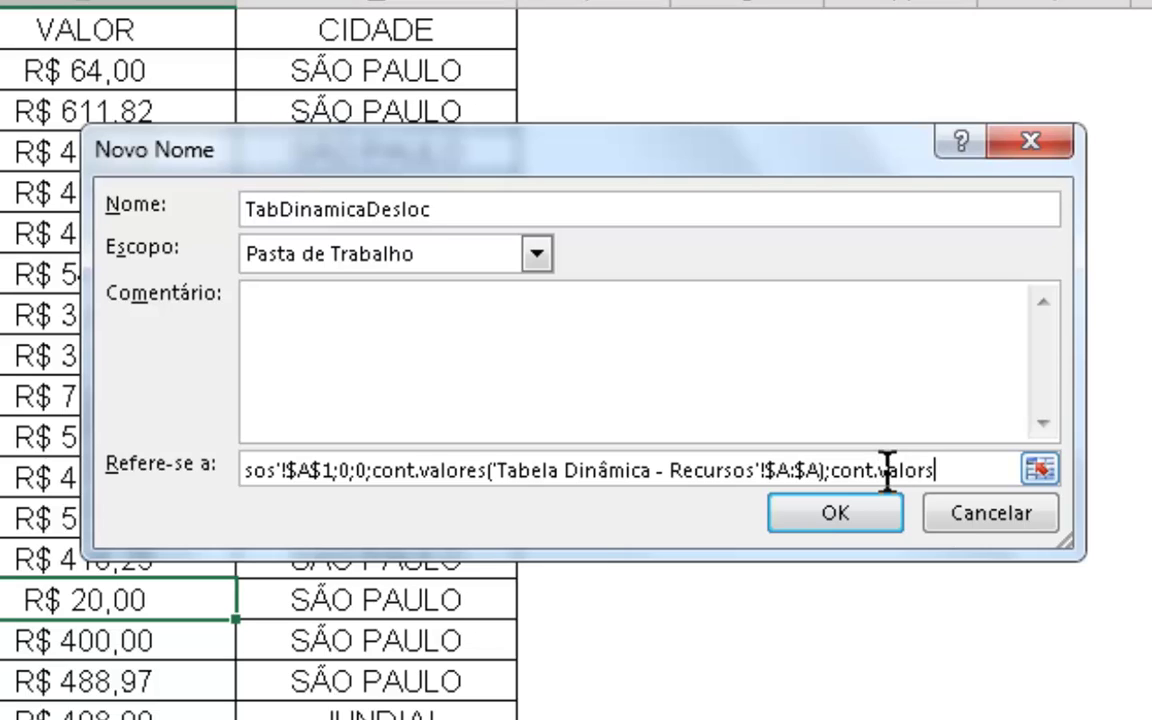
key(BackSpace)
text(es()
key(BackSpace)
key(BackSpace)
key(BackSpace)
key(BackSpace)
key(BackSpace)
key(BackSpace)
key(BackSpace)
key(BackSpace)
key(BackSpace)
key(BackSpace)
key(BackSpace)
key(BackSpace)
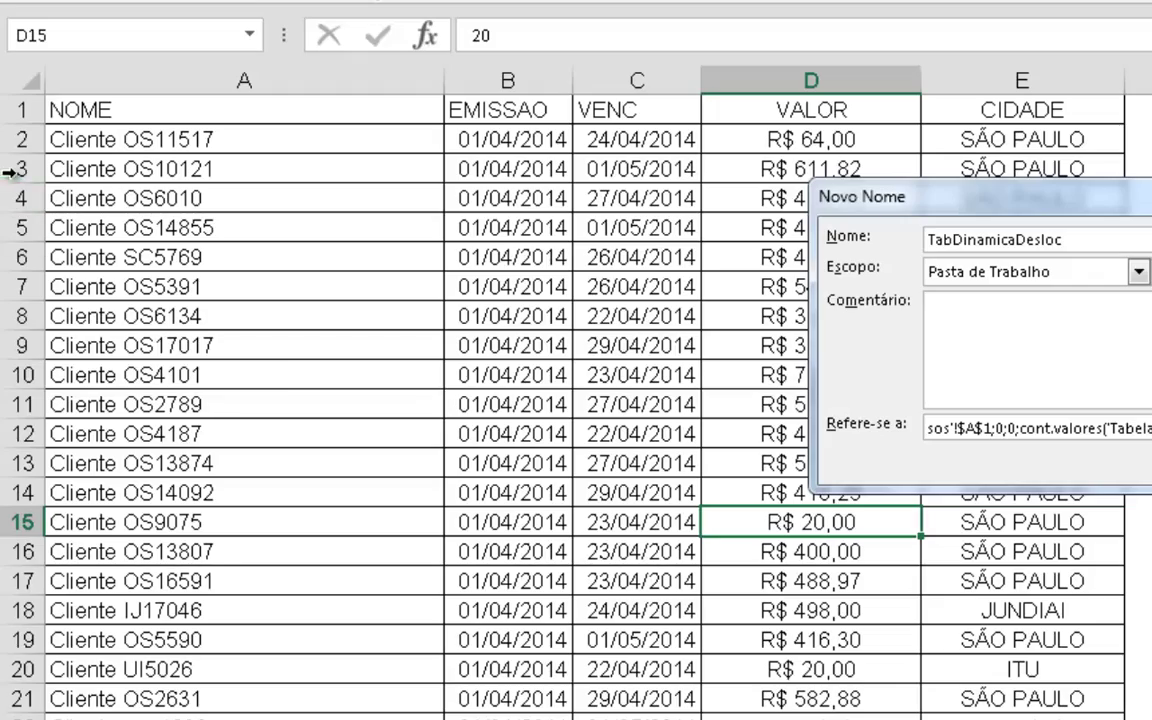
click(10, 107)
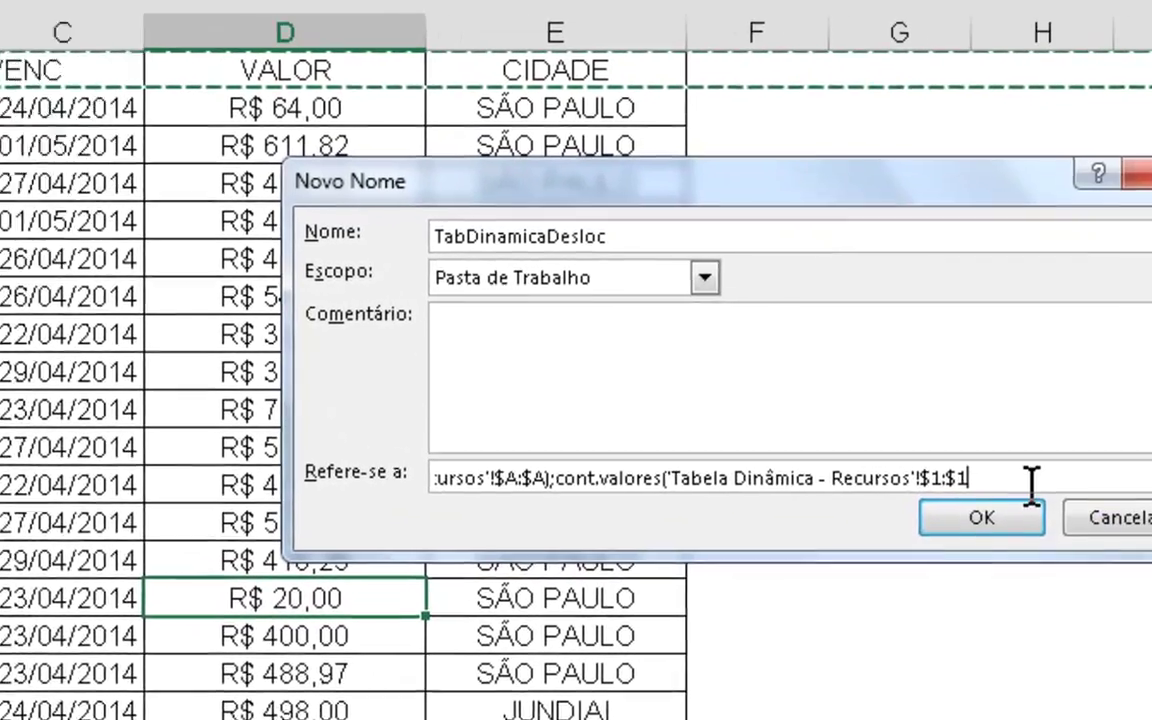
text())
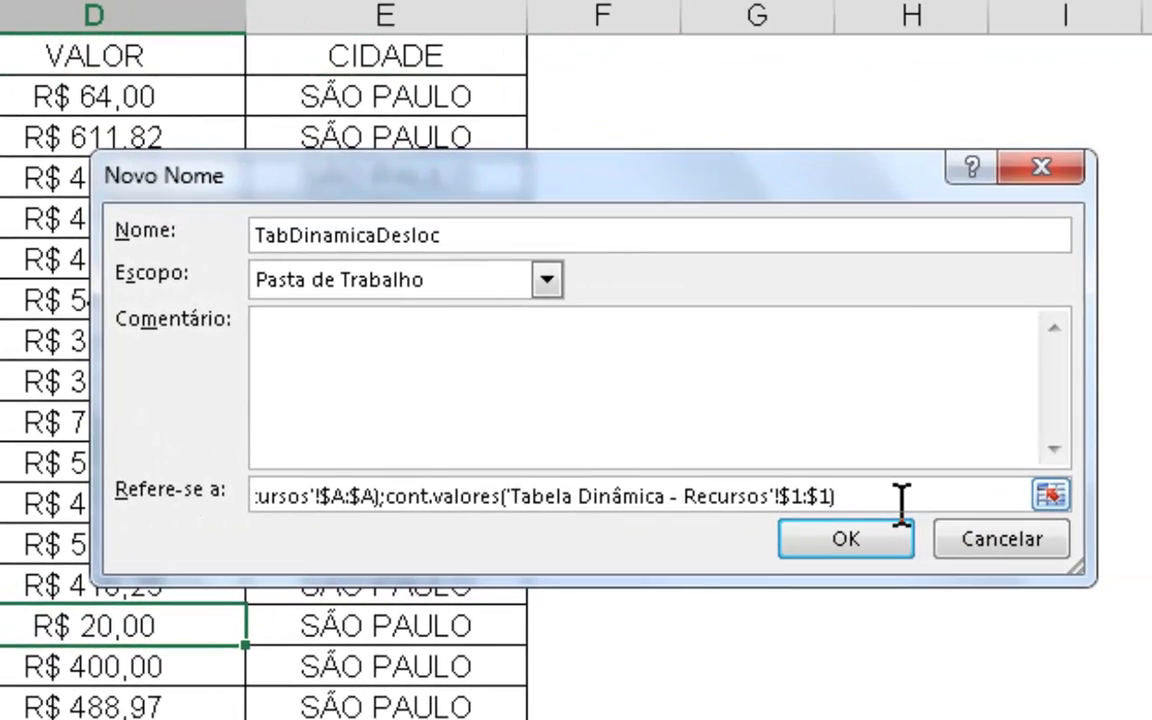
text())
key(Return)
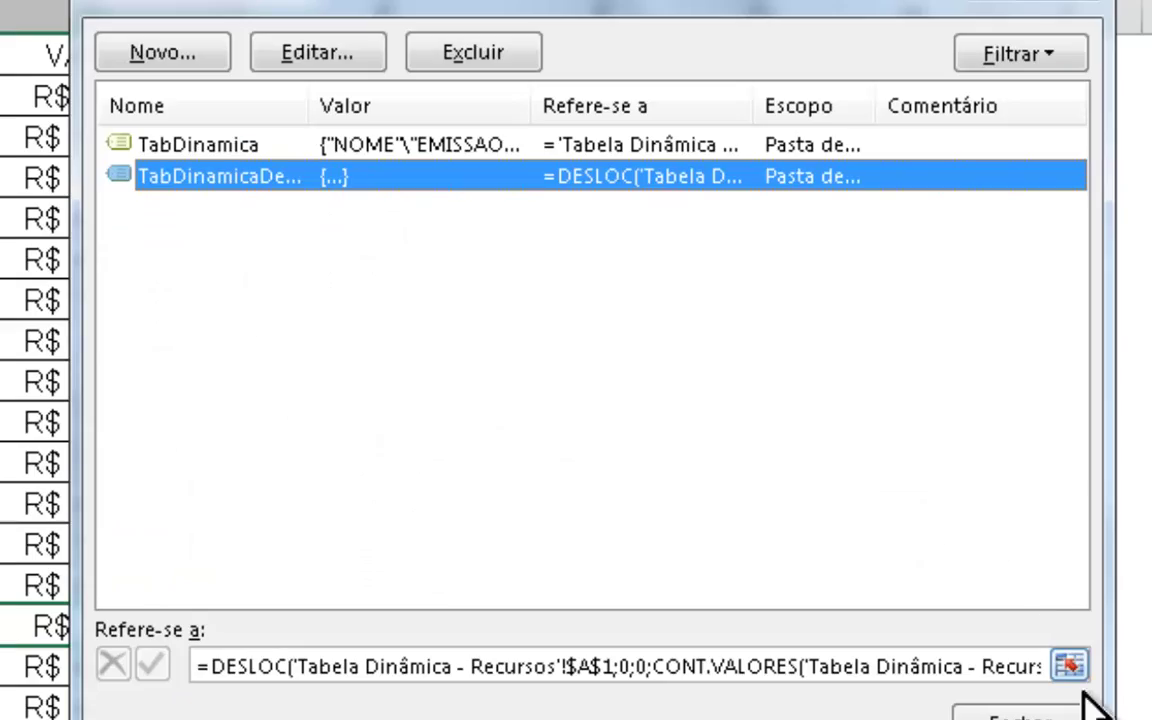
click(1046, 717)
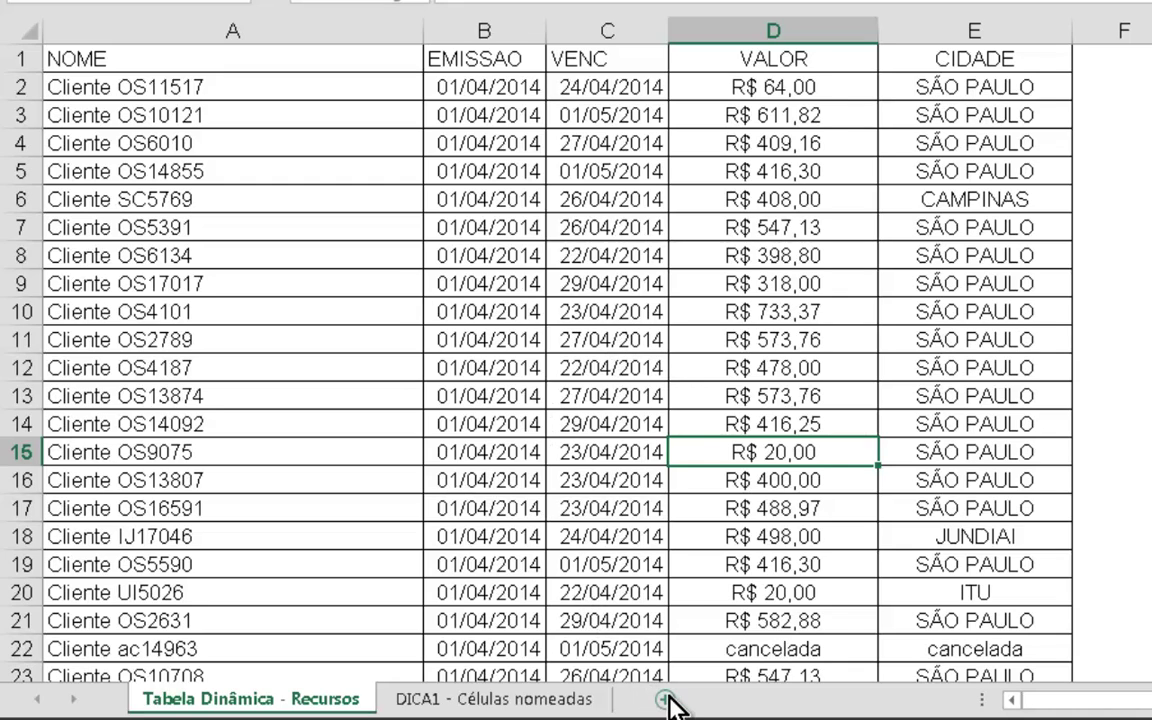
Try to test the dynamic name in cell A820 below the data with =cont.valores(TabDinamicaDesloc)
click(1150, 115)
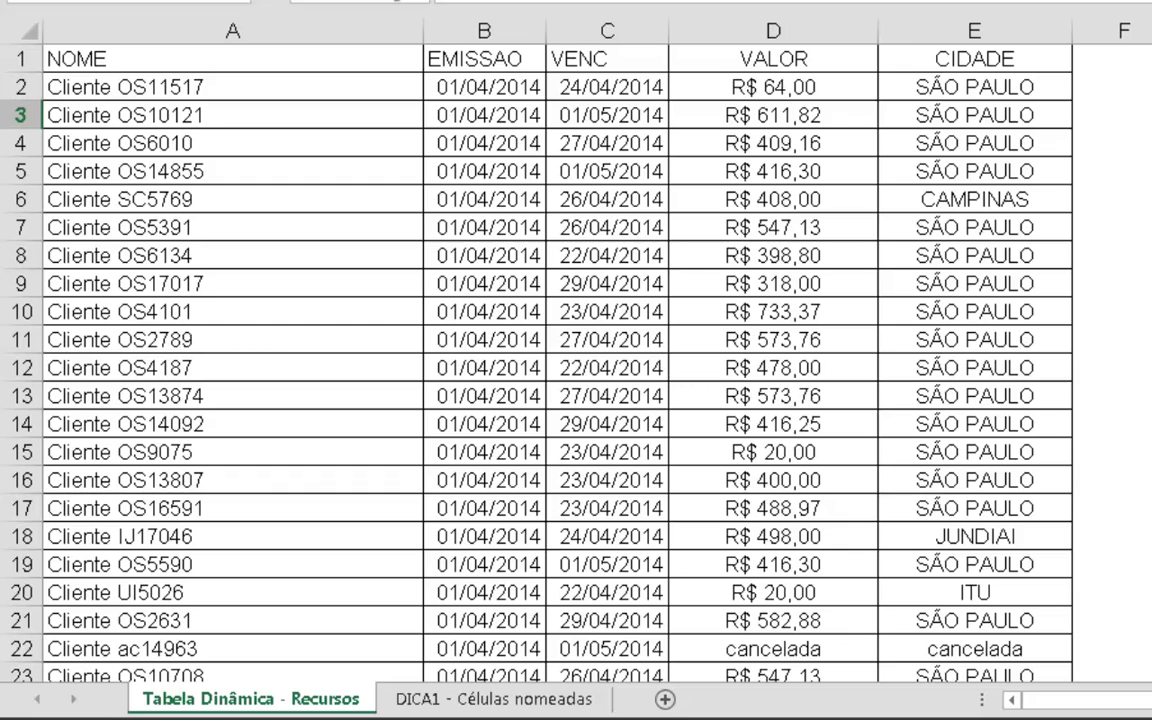
key(super)
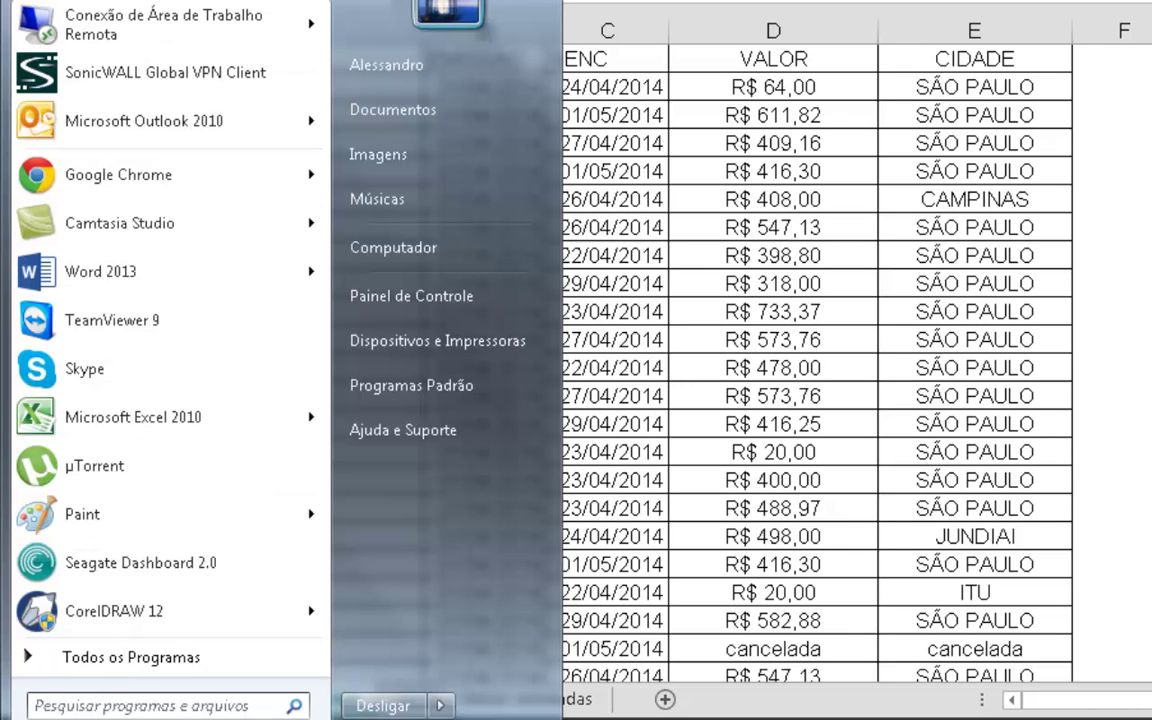
key(Escape)
key(Home)
key(ctrl+Down)
key(Down)
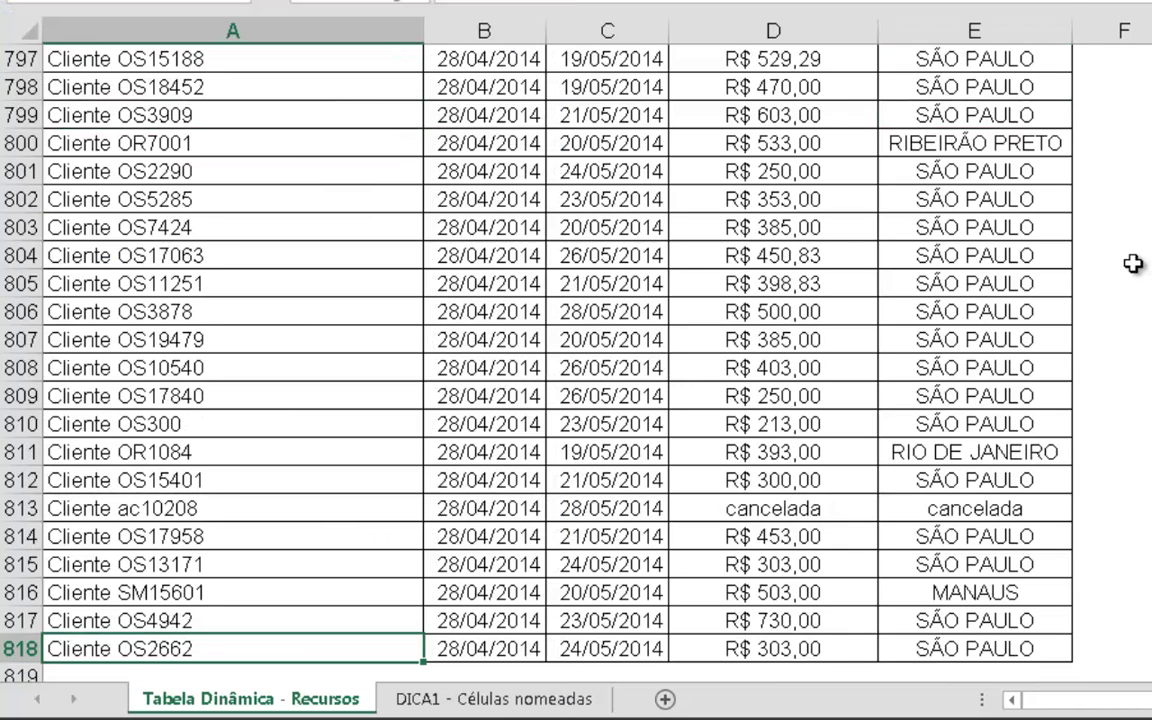
key(Down)
key(Down)
key(Up)
text(=c)
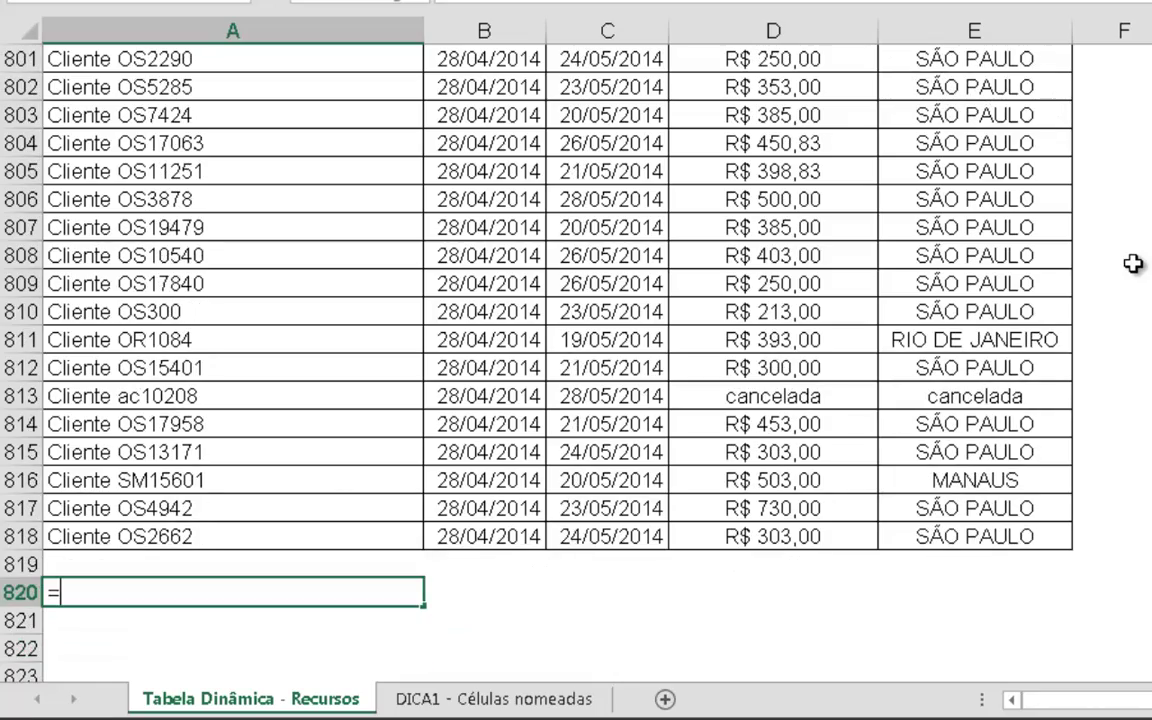
text(ont.valores()
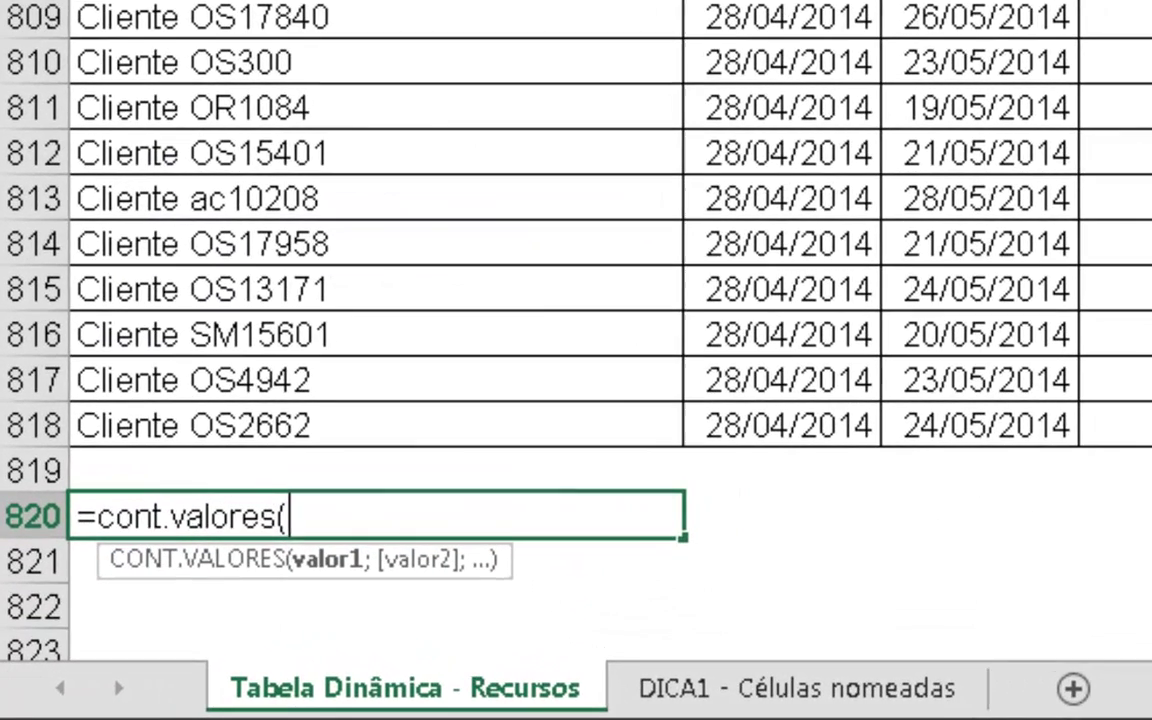
key(Up)
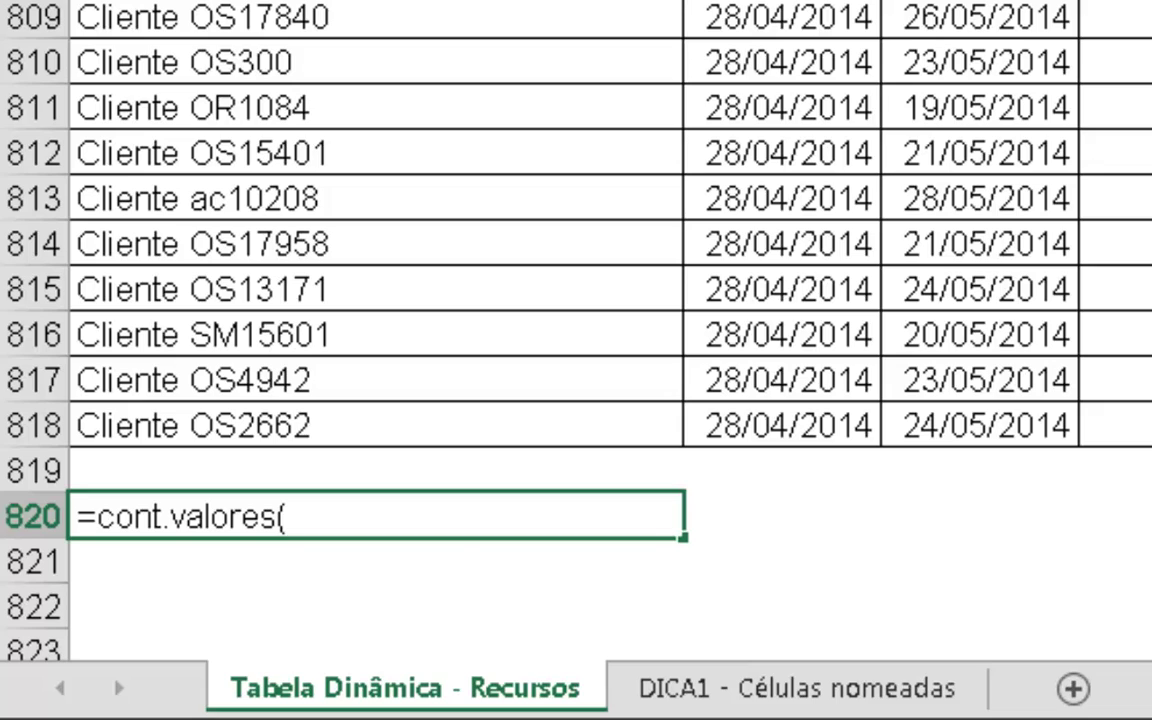
key(Return)
key(Return)
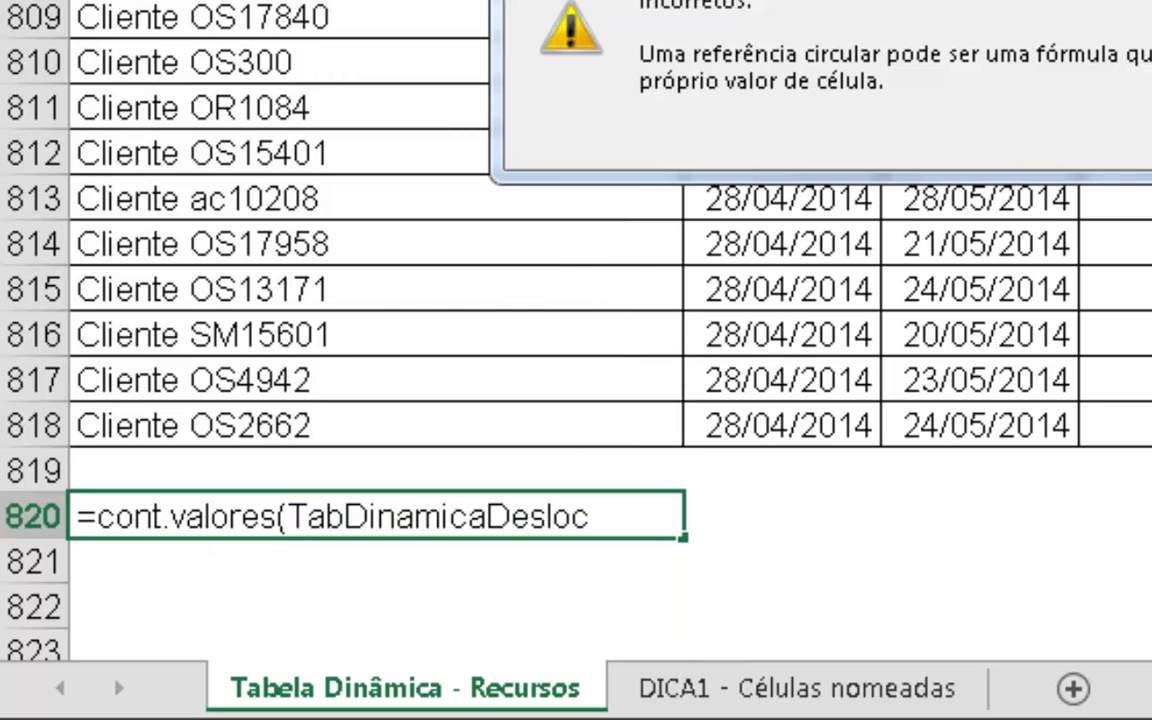
key(Return)
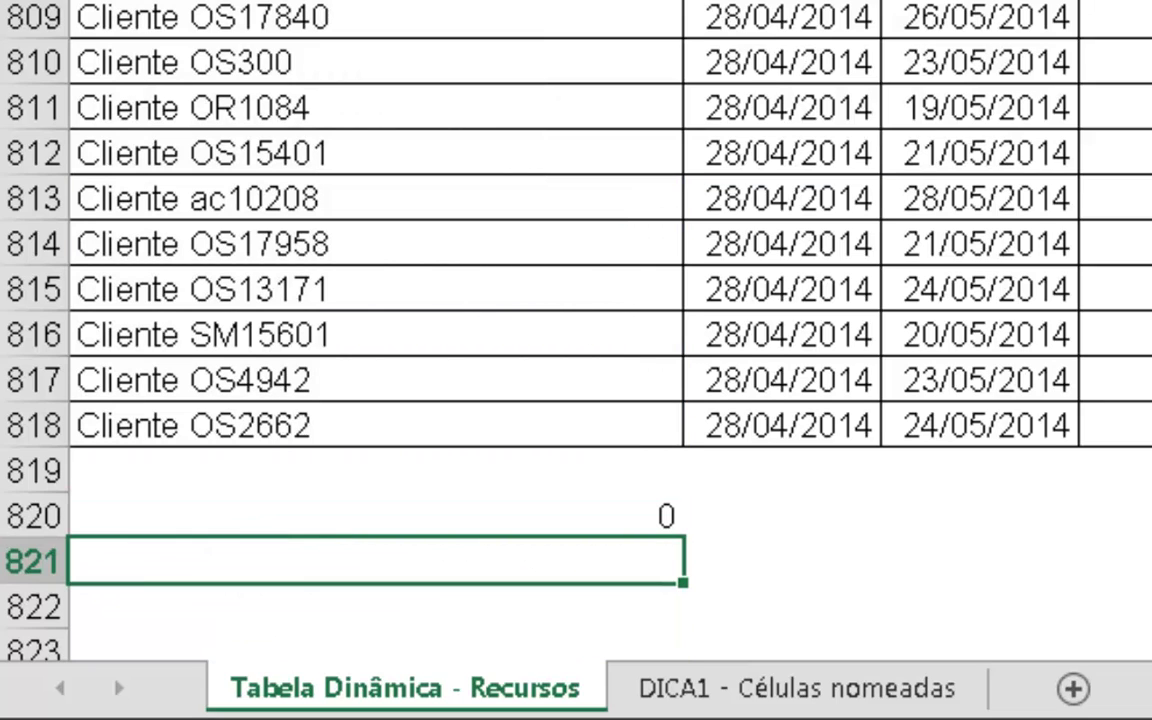
Clear the circular test formula from cell A820
key(Up)
key(F2)
key(Escape)
key(Delete)
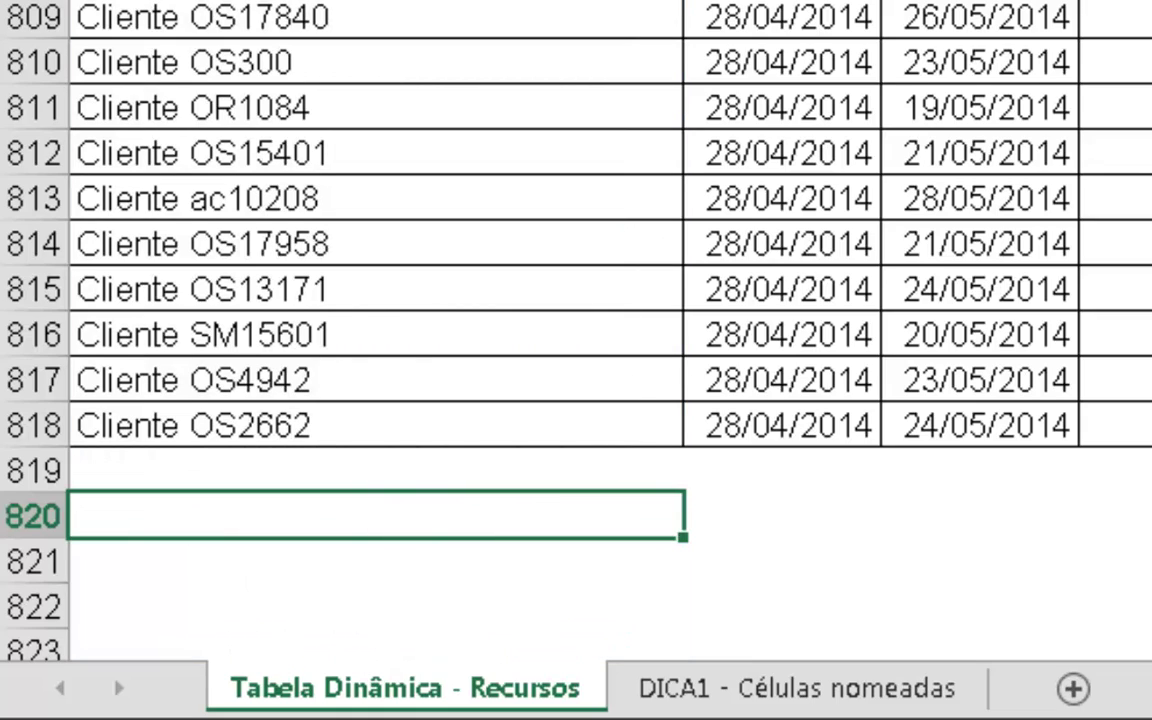
Enter the test formula =cont.valores(TabDinamicaDesloc) in cell B820
key(Right)
key(F2)
text(tab)
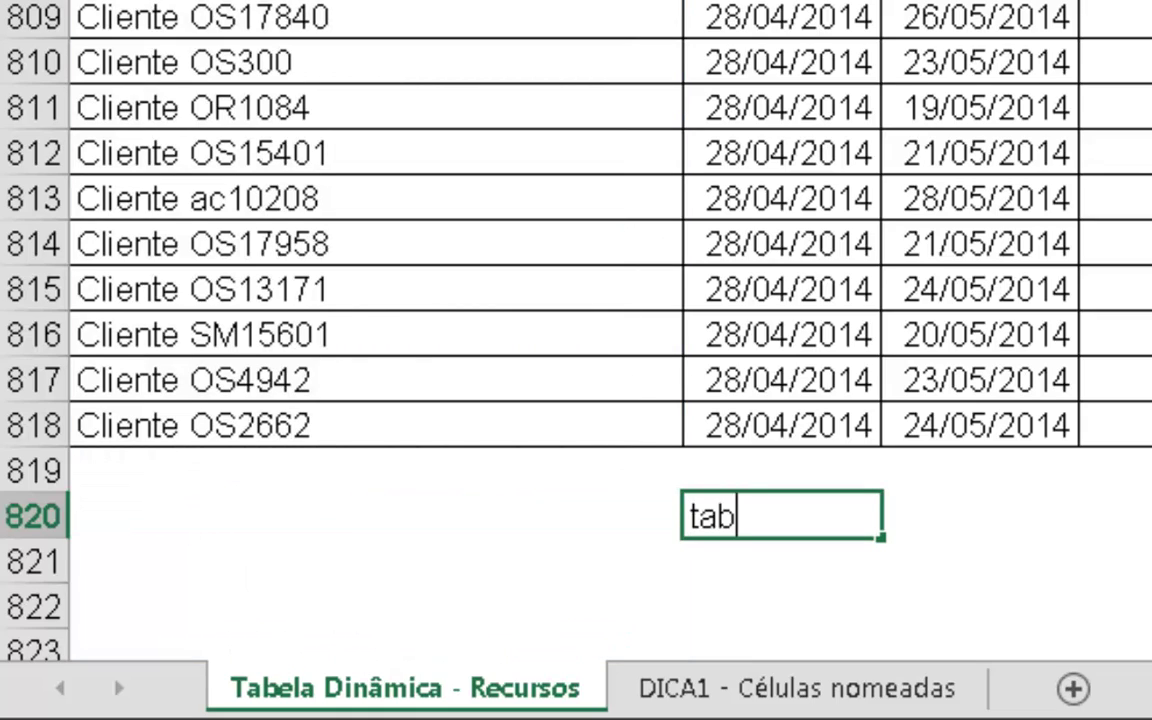
key(BackSpace)
key(BackSpace)
key(BackSpace)
text(=d)
key(BackSpace)
text(cont.valores(TabDinamicaDes)
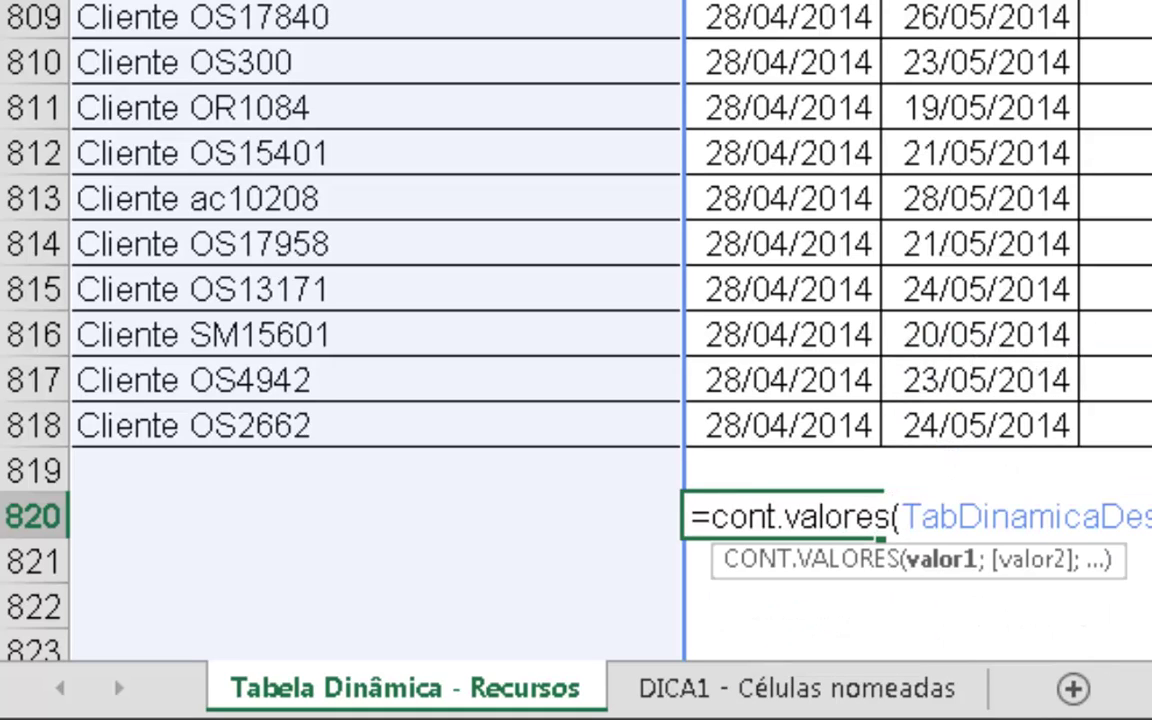
key(Return)
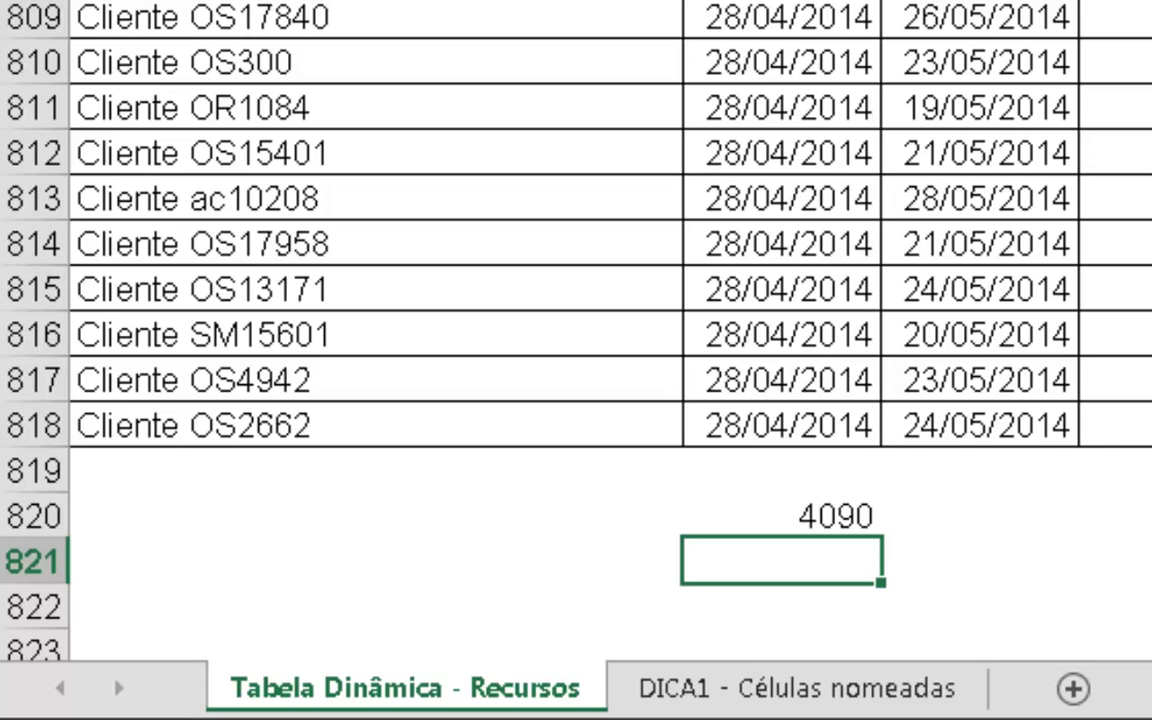
Copy the last record in row 818 and paste it into row 819 to extend the data
key(Up)
key(Up)
key(Up)
key(Left)
key(ctrl+shift+Right)
key(ctrl+c)
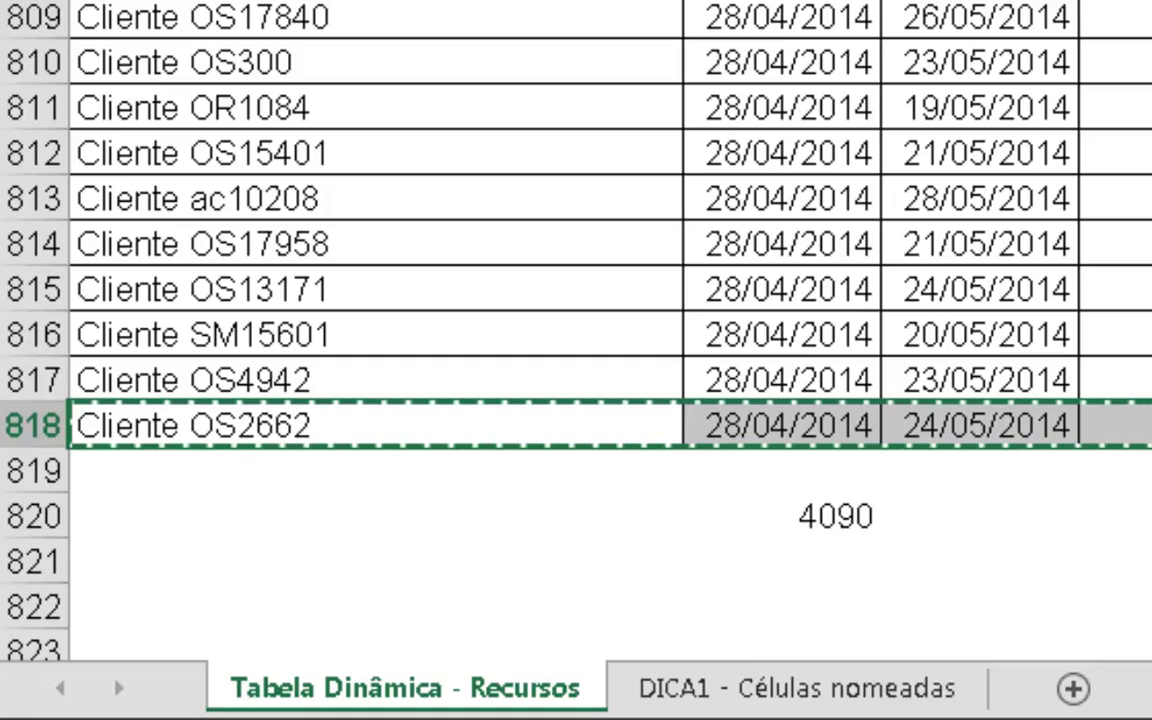
key(Down)
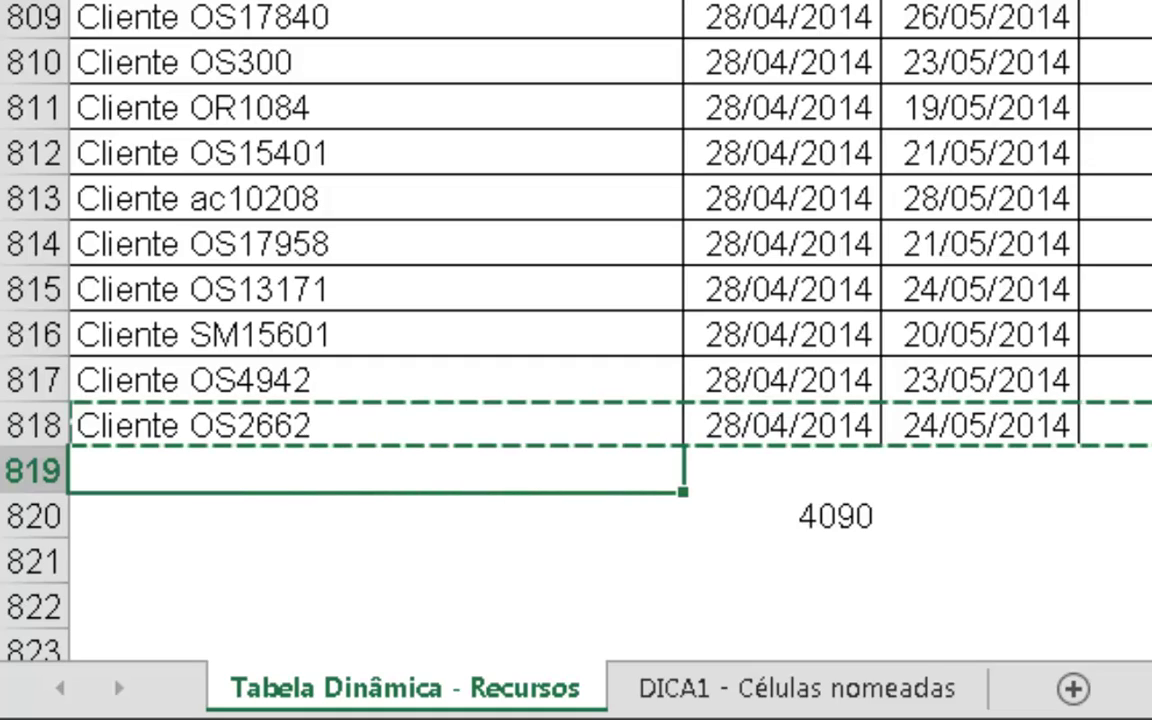
key(ctrl+v)
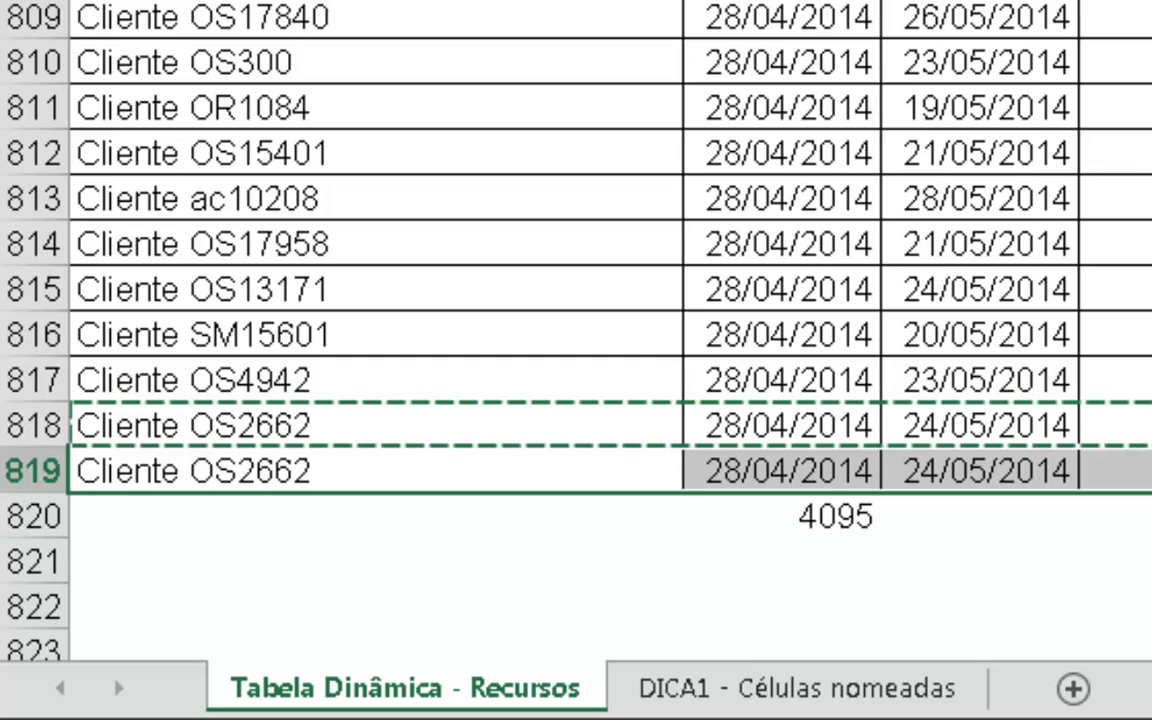
Delete the cont.valores test formula from cell B820
key(Down)
key(Right)
key(Delete)
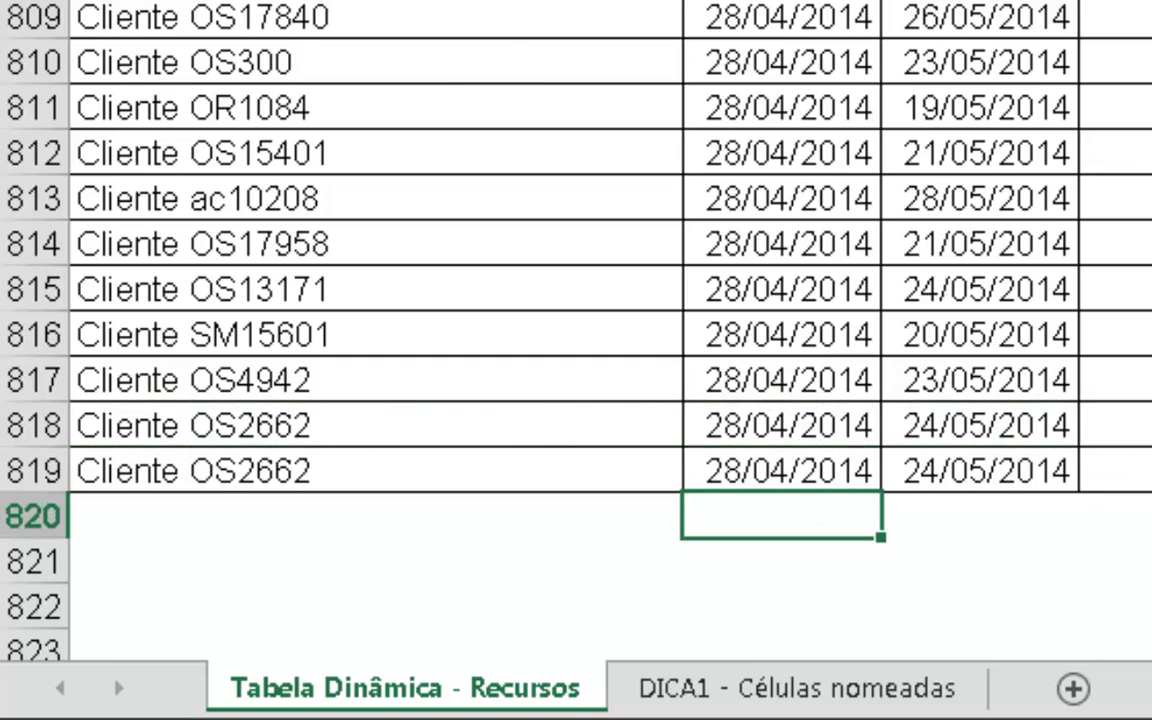
Add a new sheet after DICA1 - Células nomeadas and rename it as "DICA2 - Lista Dinâmica"
key(ctrl+Page_Down)
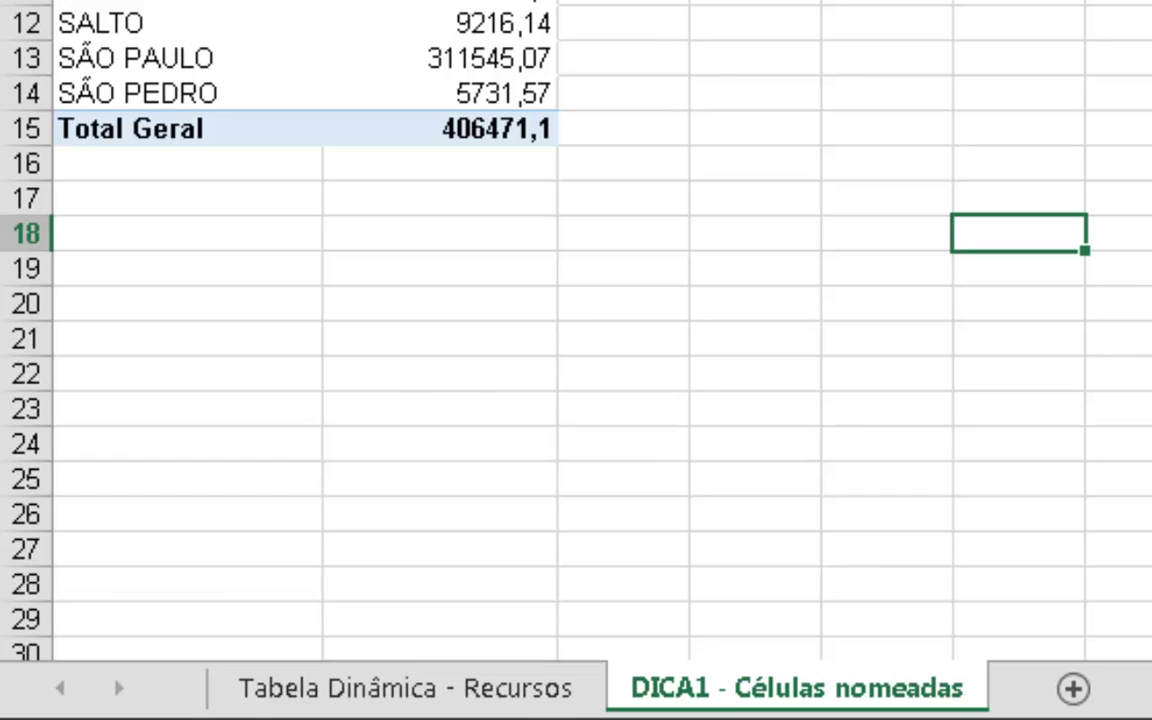
click(1075, 688)
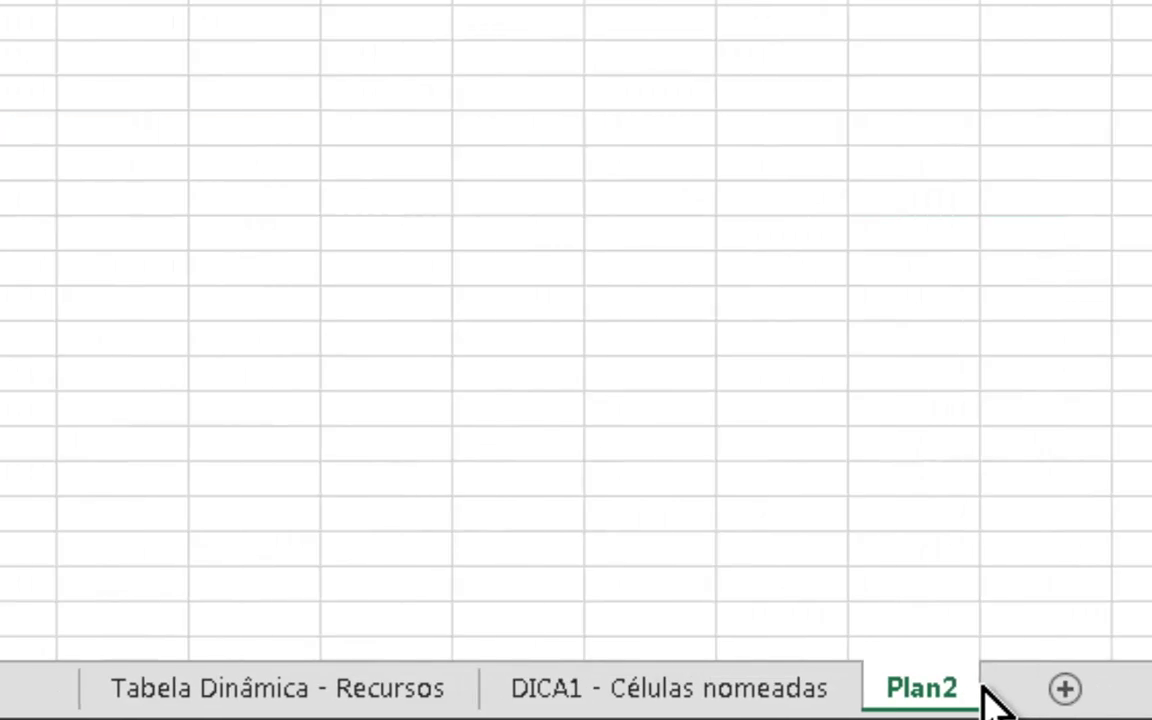
double_click(1090, 698)
text(D)
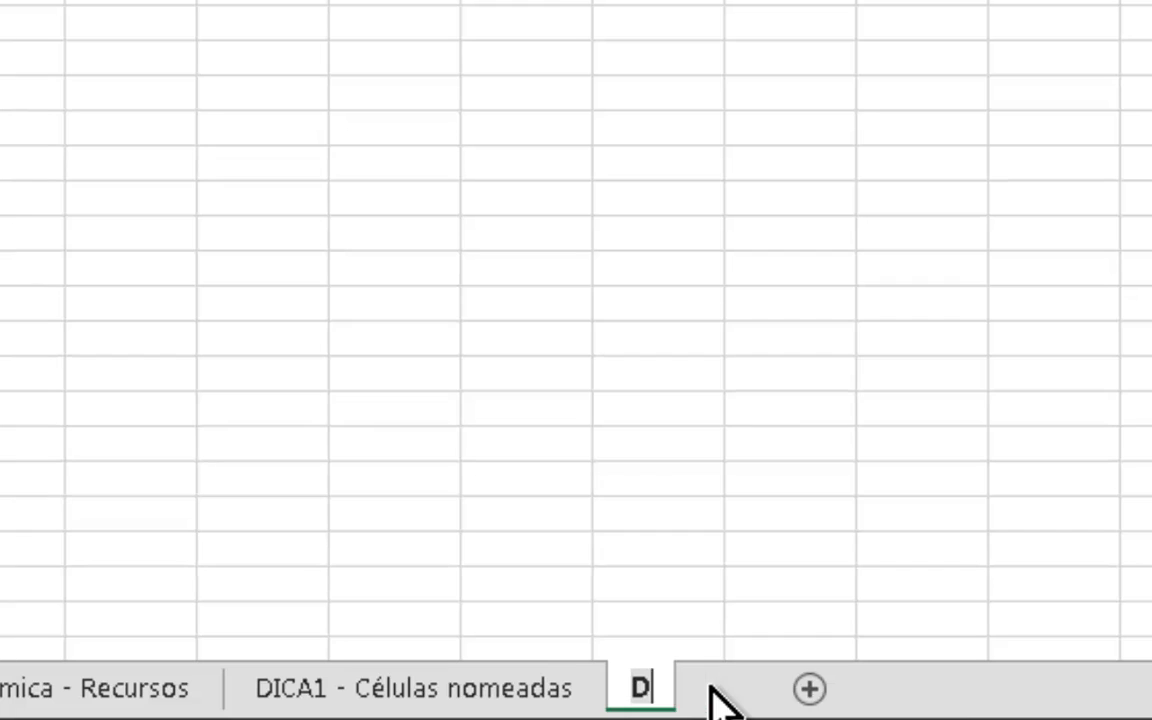
text(ICA2 - L)
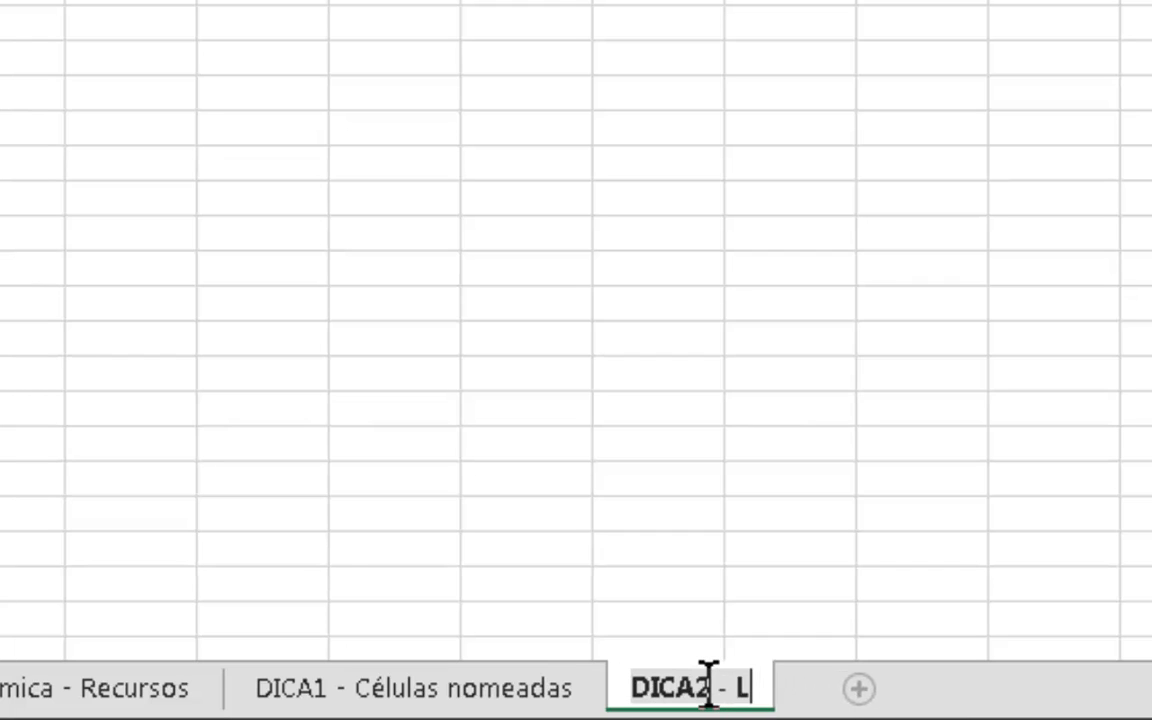
text(ista Dinâmica)
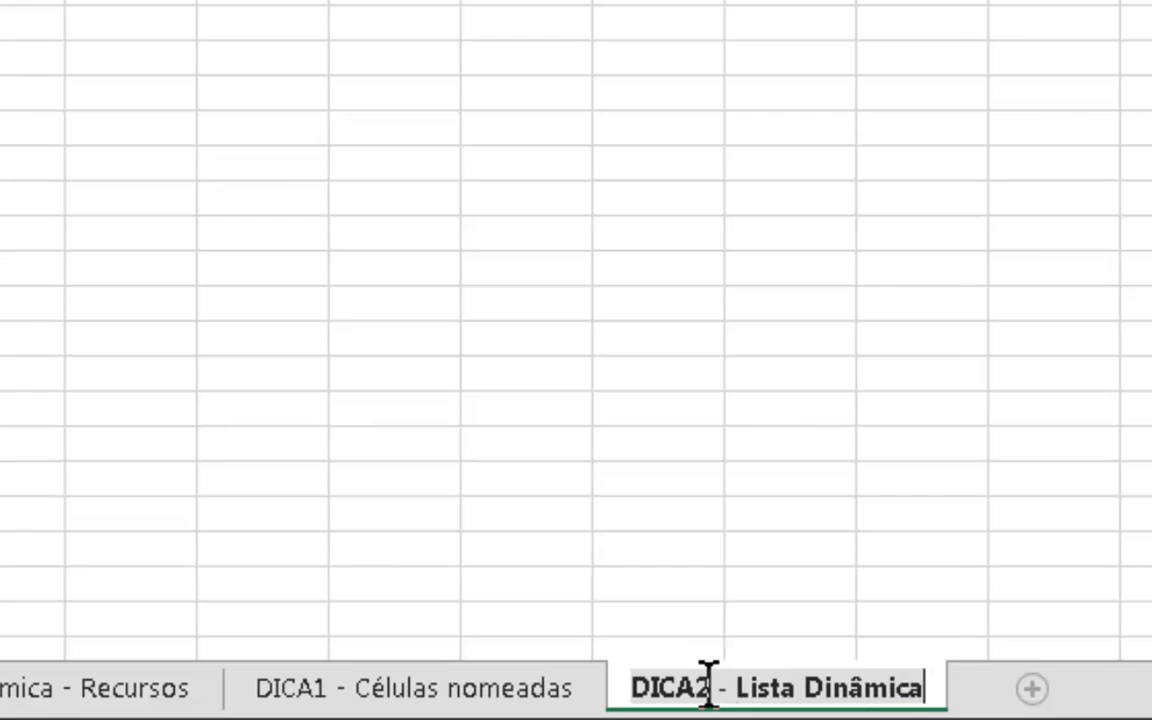
key(Return)
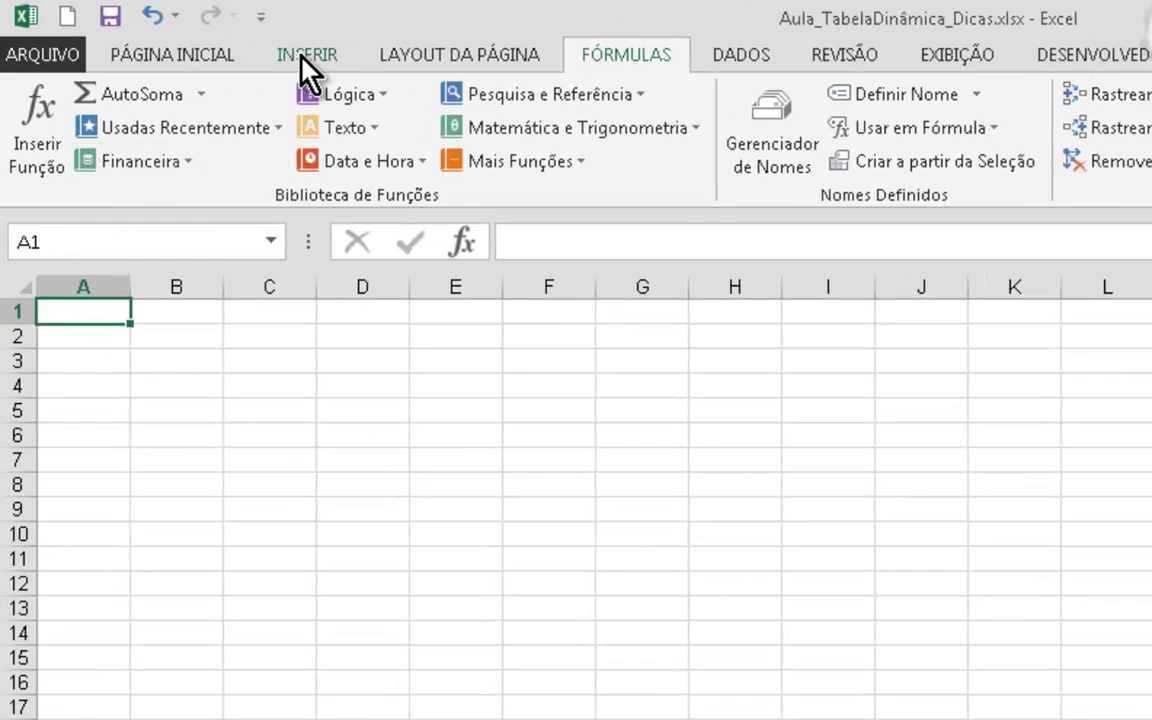
Insert a PivotTable based on the named range TabDinamicaDesloc at cell A1 of the existing DICA2 - Lista Dinâmica sheet
click(303, 57)
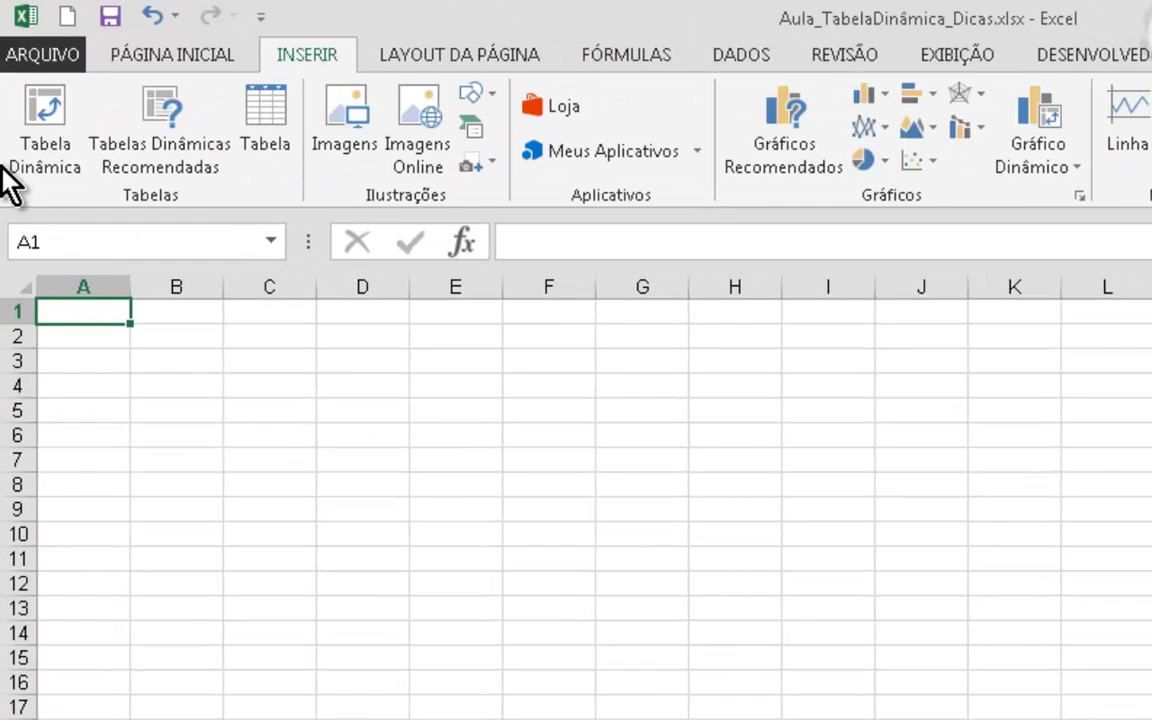
click(22, 115)
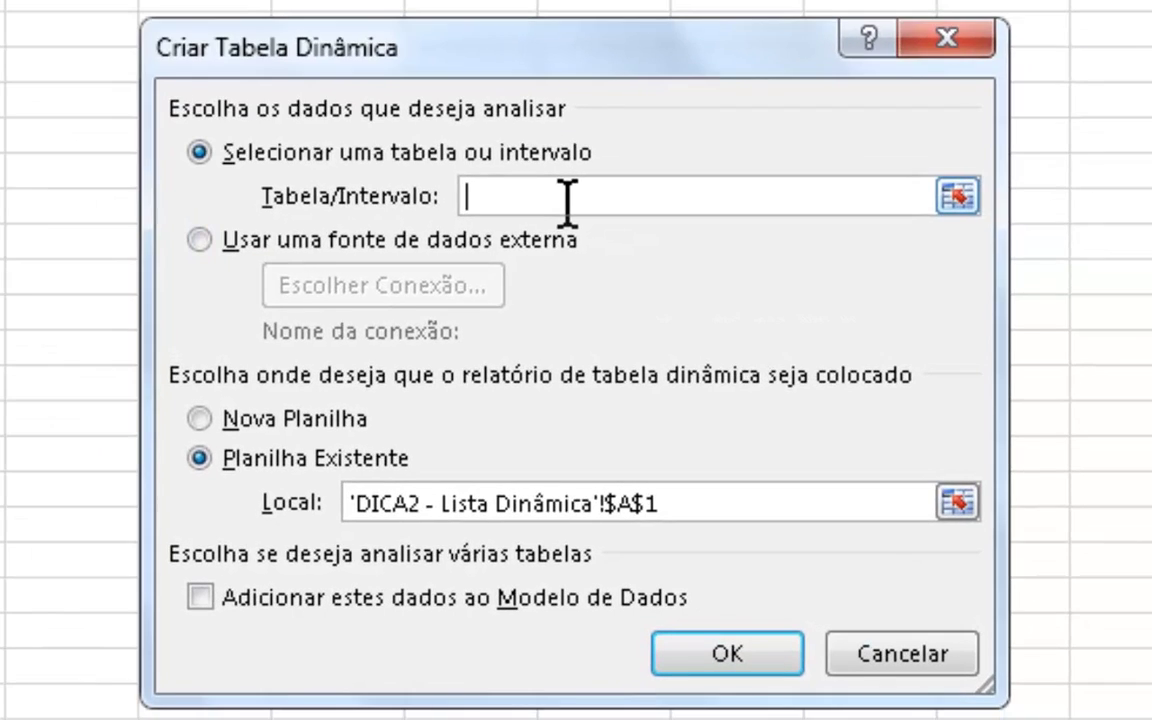
key(F3)
click(770, 393)
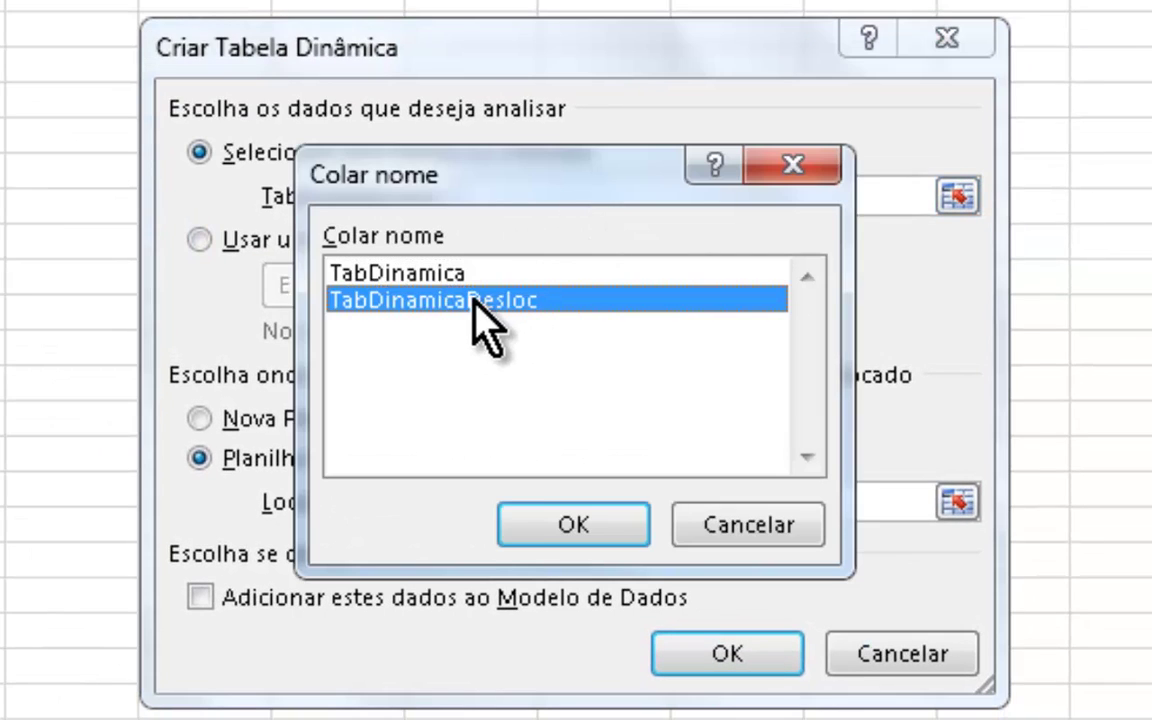
click(540, 532)
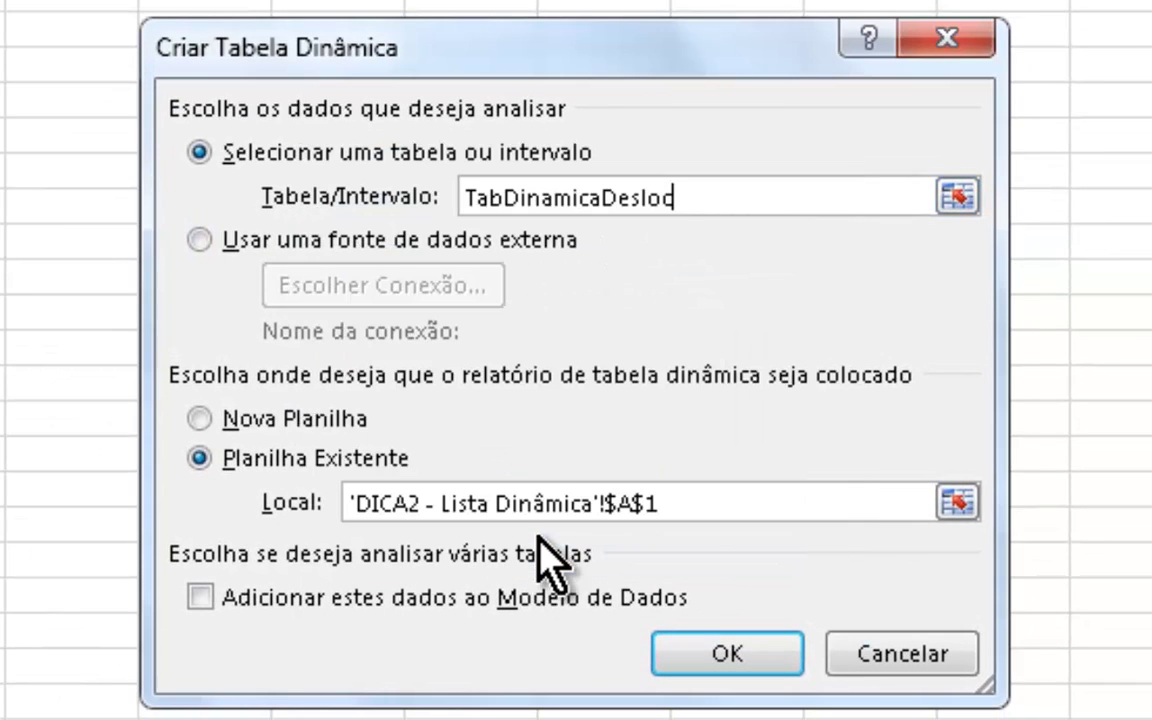
click(692, 656)
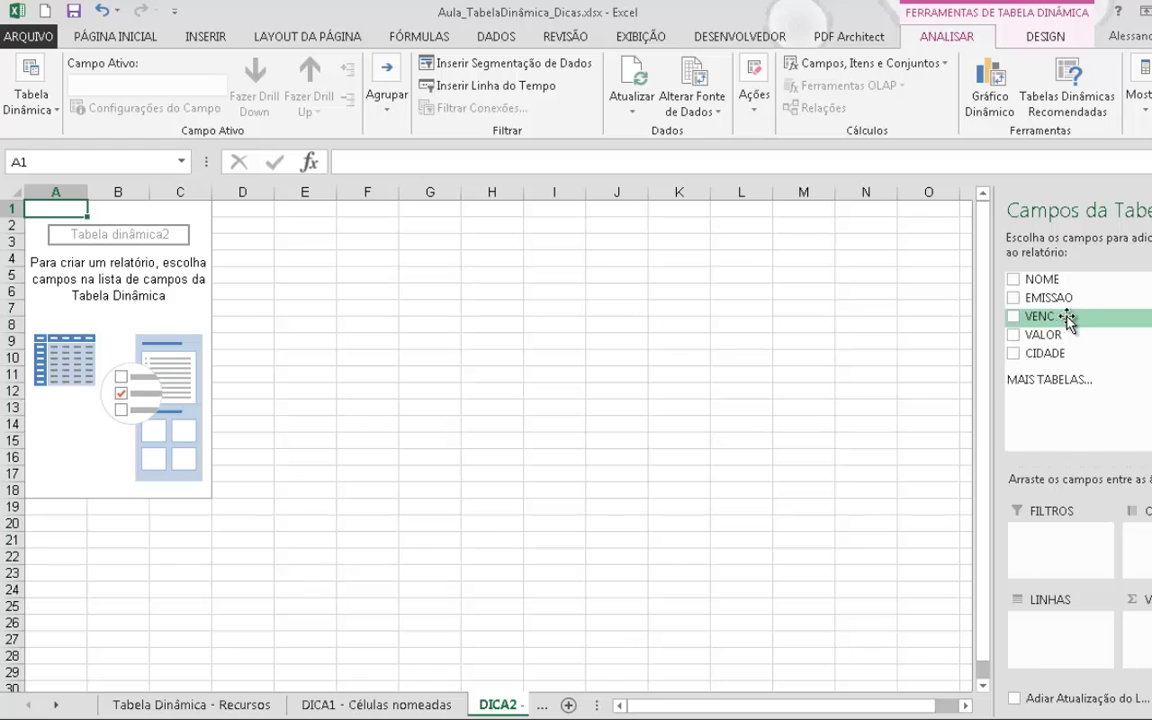
Lay out the PivotTable with CIDADE as rows and VALOR as values, summarised by Soma
drag(1040, 353, 1064, 625)
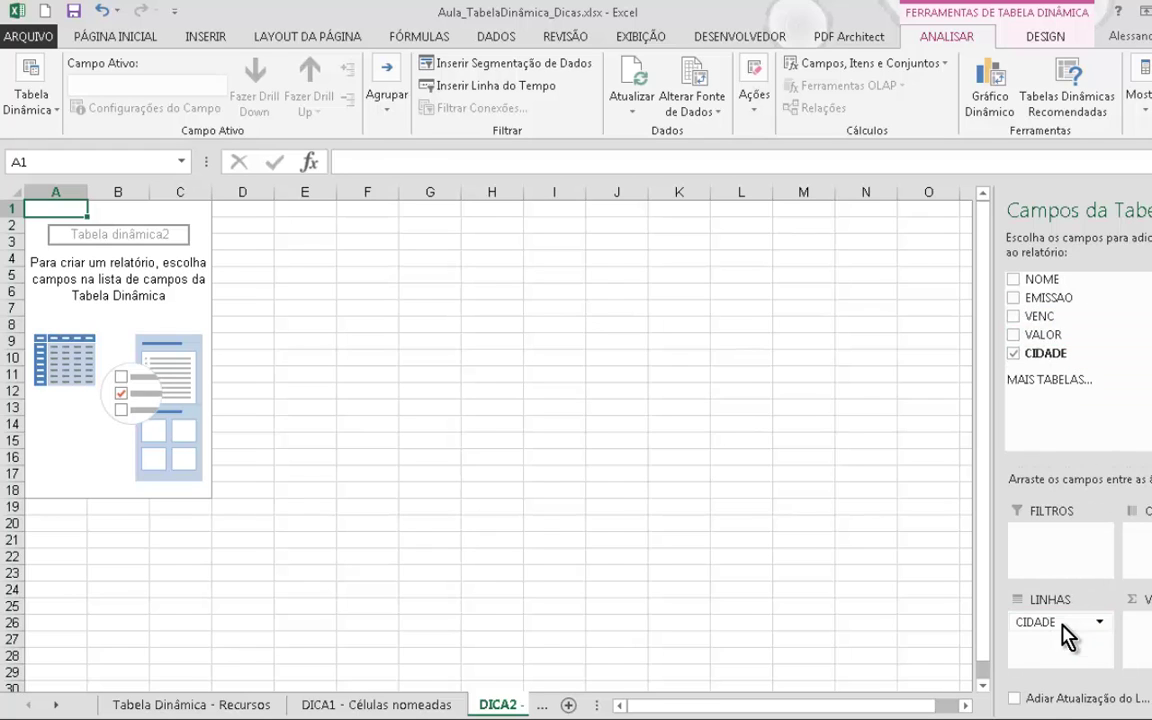
drag(1047, 340, 1146, 622)
click(1146, 622)
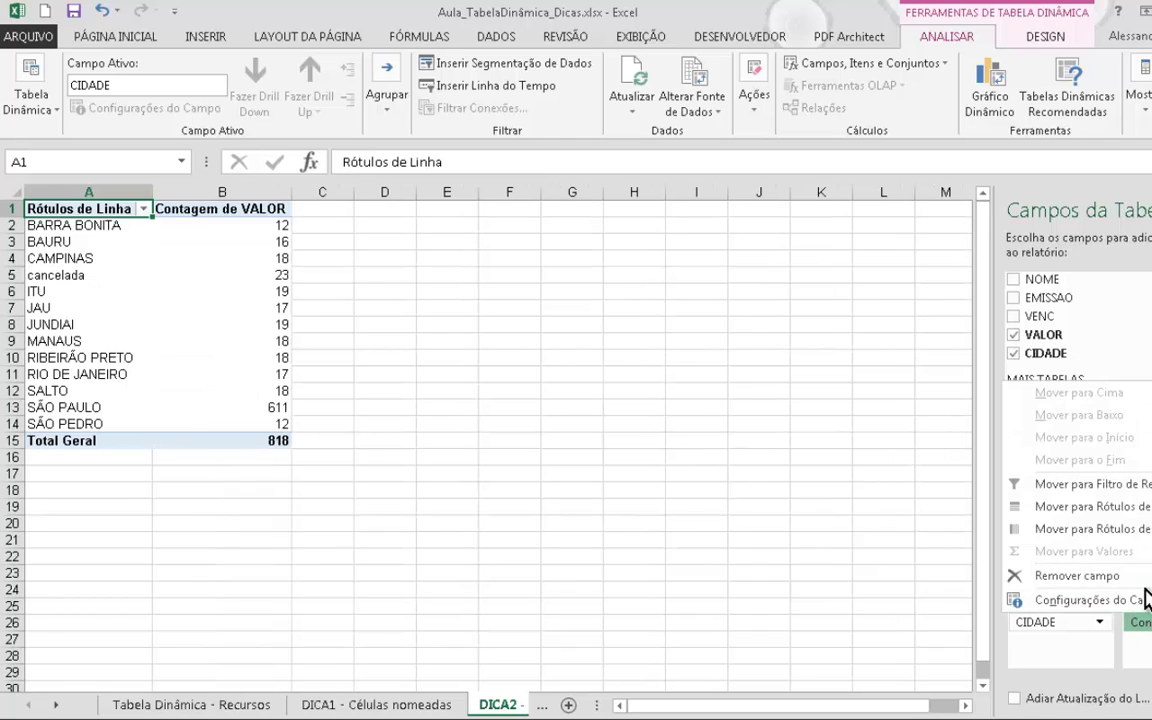
click(1080, 594)
click(745, 400)
click(916, 513)
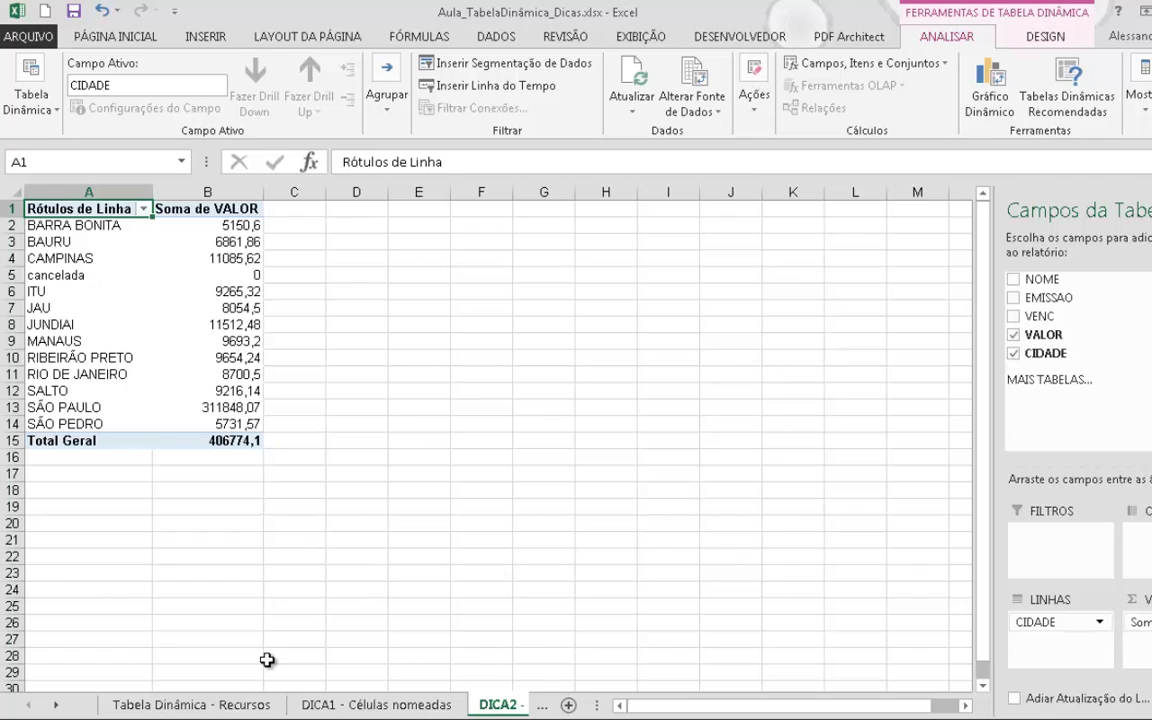
Compare the PivotTable totals on DICA1 - Células nomeadas with those on DICA2 - Lista Dinâmica
click(345, 706)
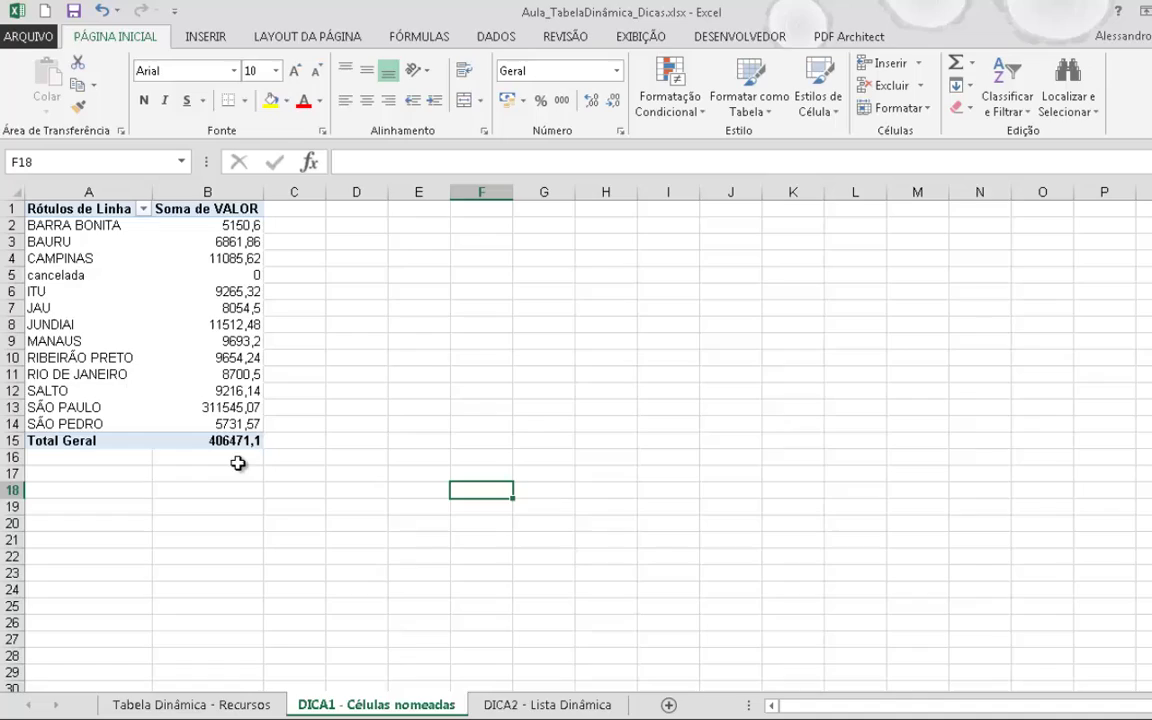
click(549, 706)
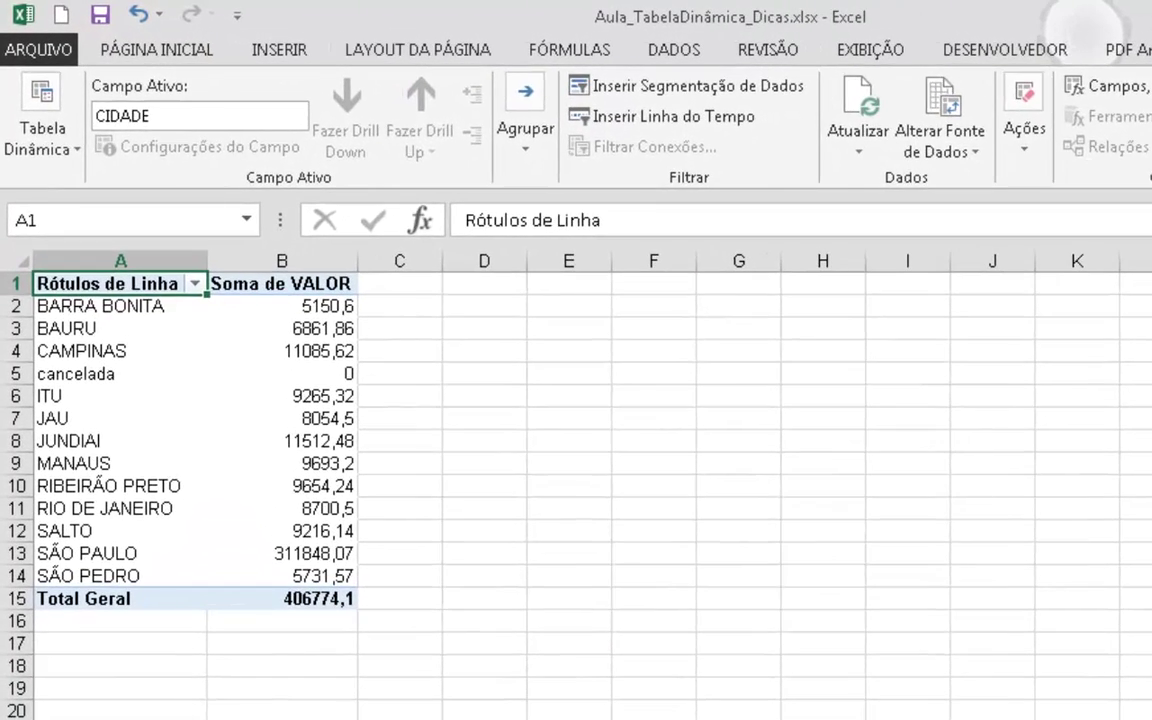
click(478, 718)
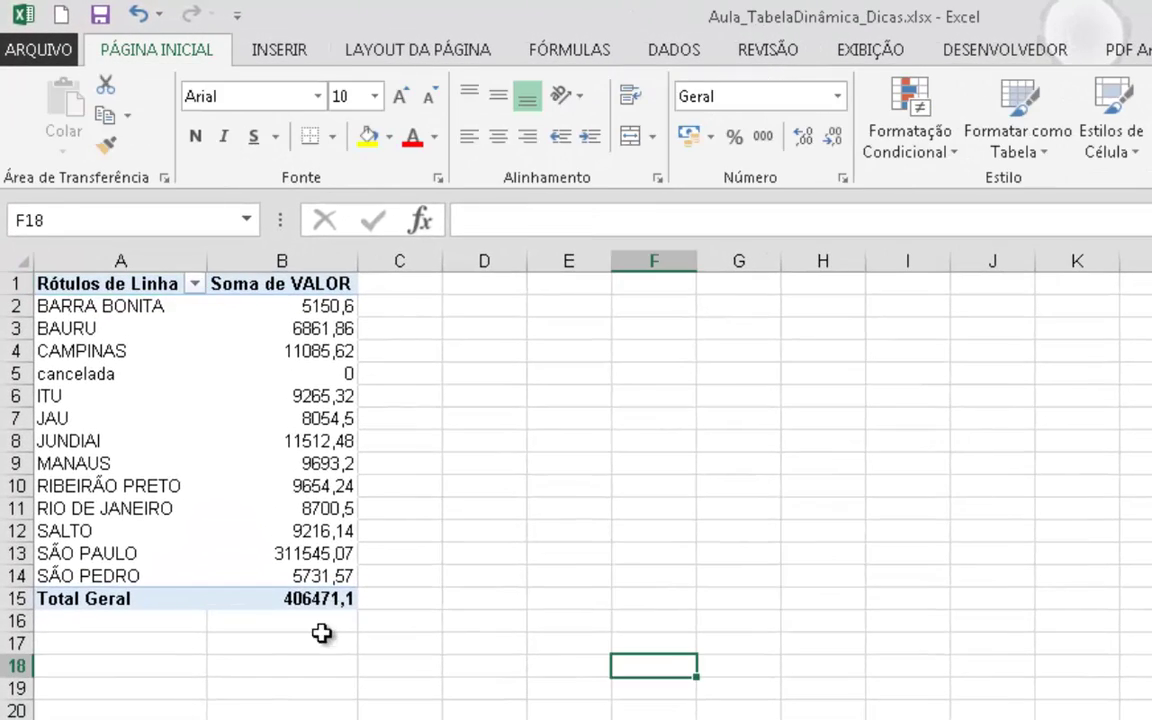
click(740, 718)
On Tabela Dinâmica - Recursos, copy rows 555 to 819 and paste them from row 820 to extend the data
click(230, 718)
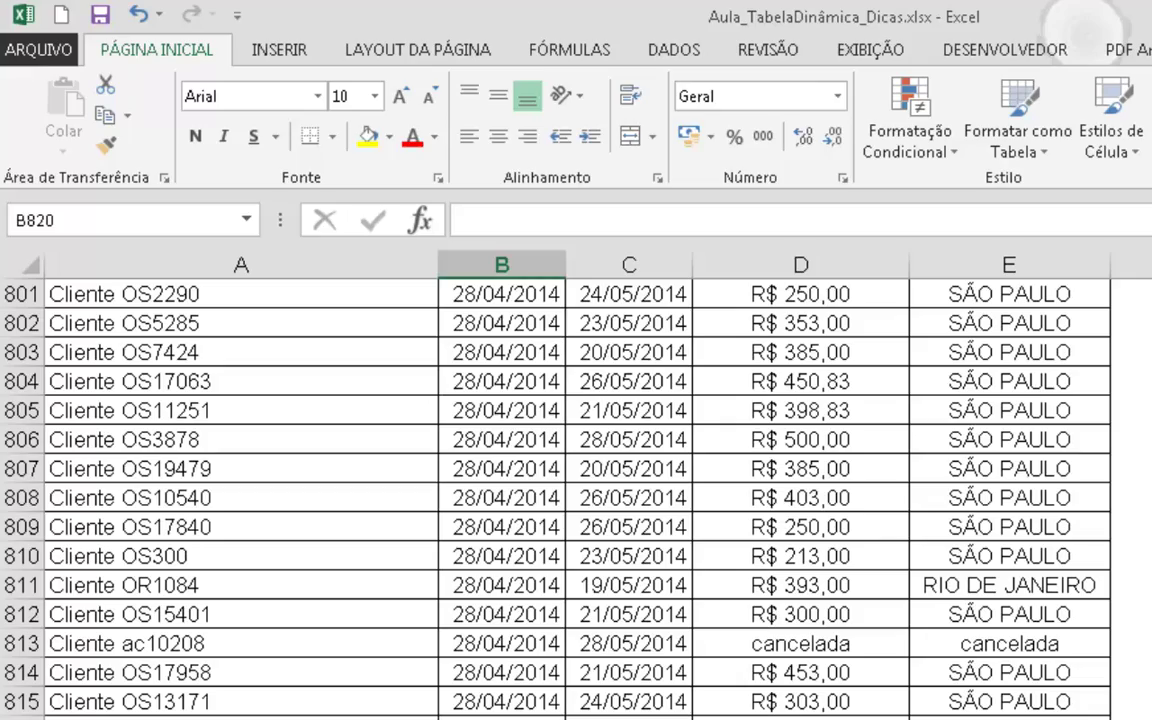
click(16, 633)
key(shift+Page_Up)
key(shift+Page_Up)
key(shift+Page_Up)
key(shift+Page_Up)
key(shift+Page_Up)
key(shift+Page_Up)
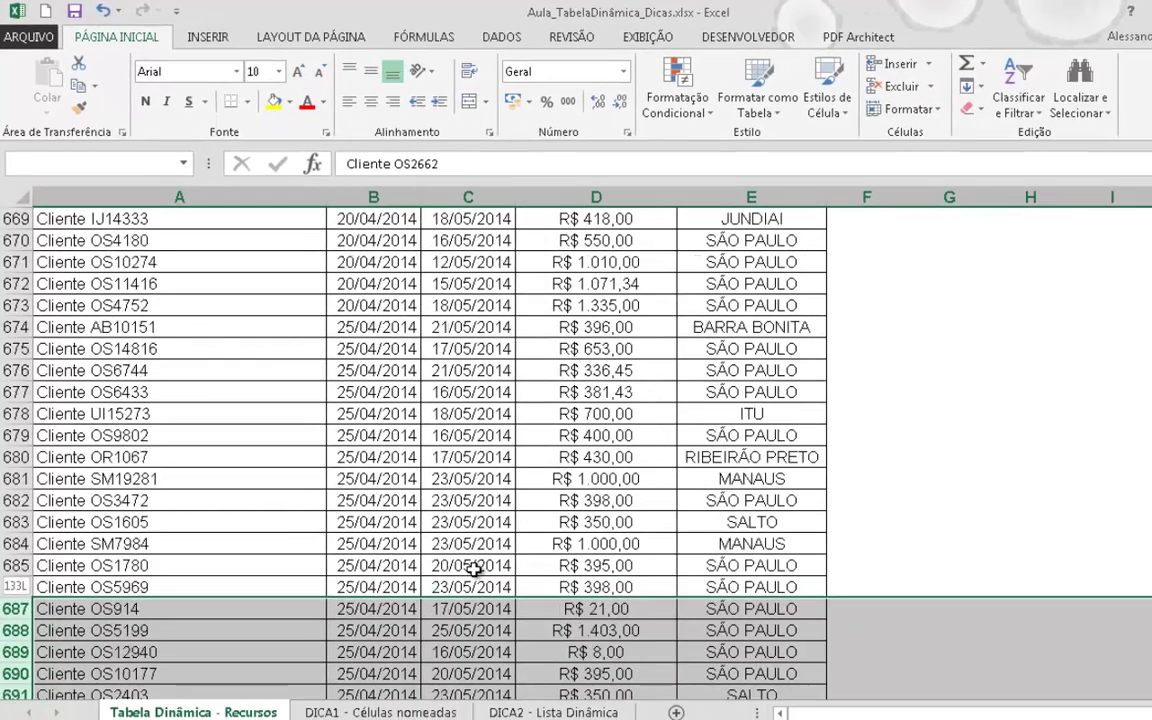
key(shift+Page_Up)
key(shift+Page_Up)
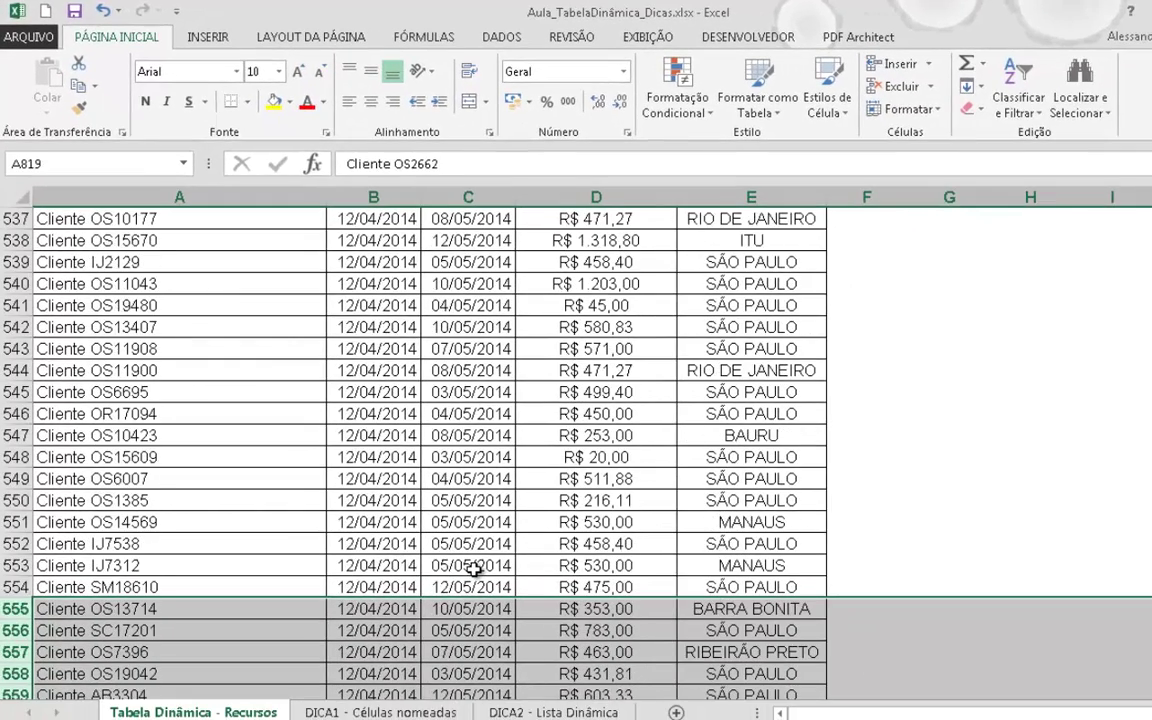
key(ctrl+c)
key(Down)
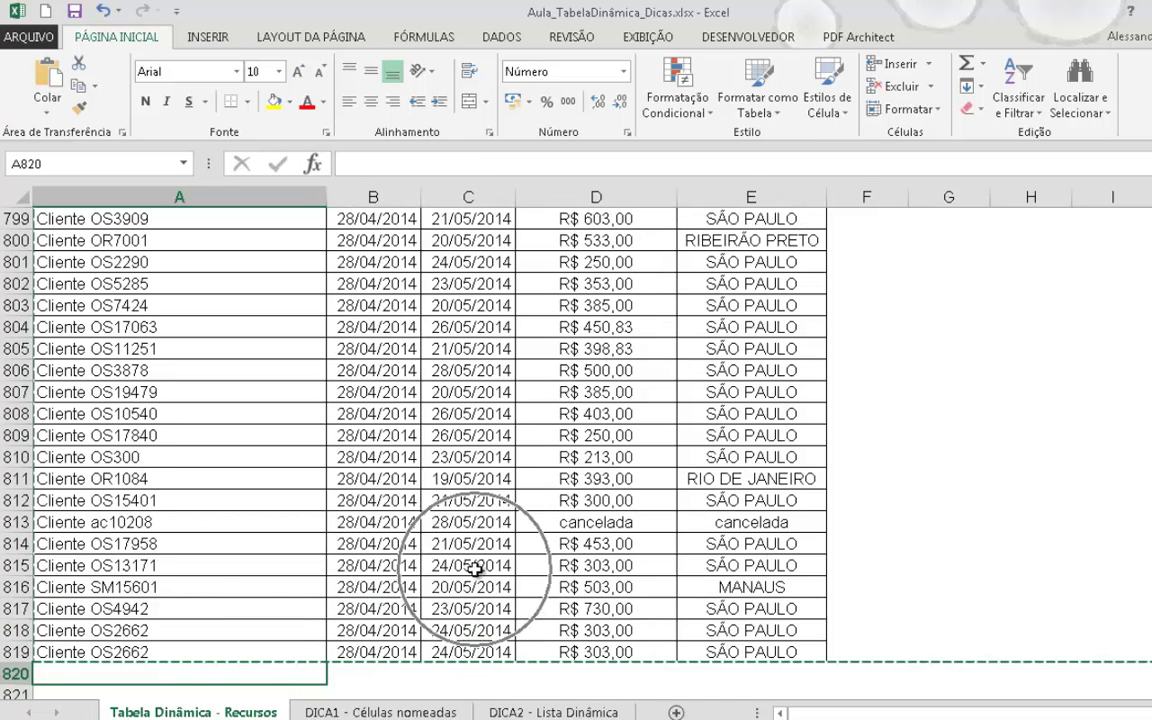
key(ctrl+v)
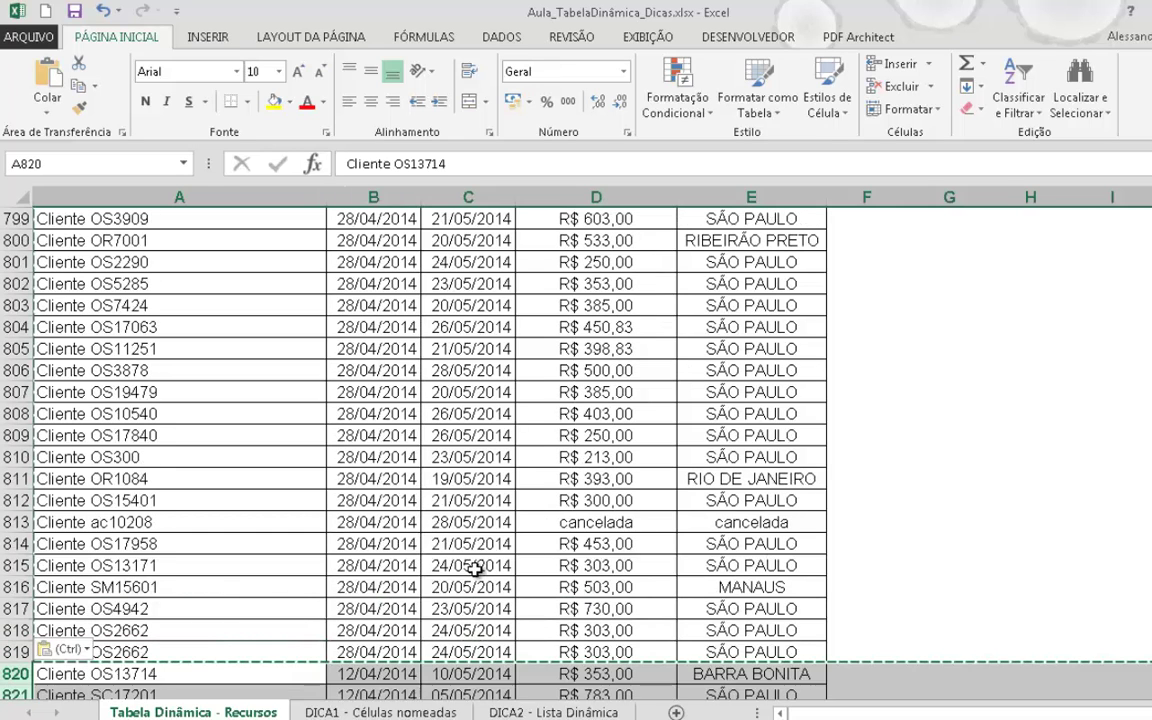
Review the pasted records from row 820 downward
key(Down)
key(Down)
key(Down)
key(Down)
key(Down)
key(Down)
key(Down)
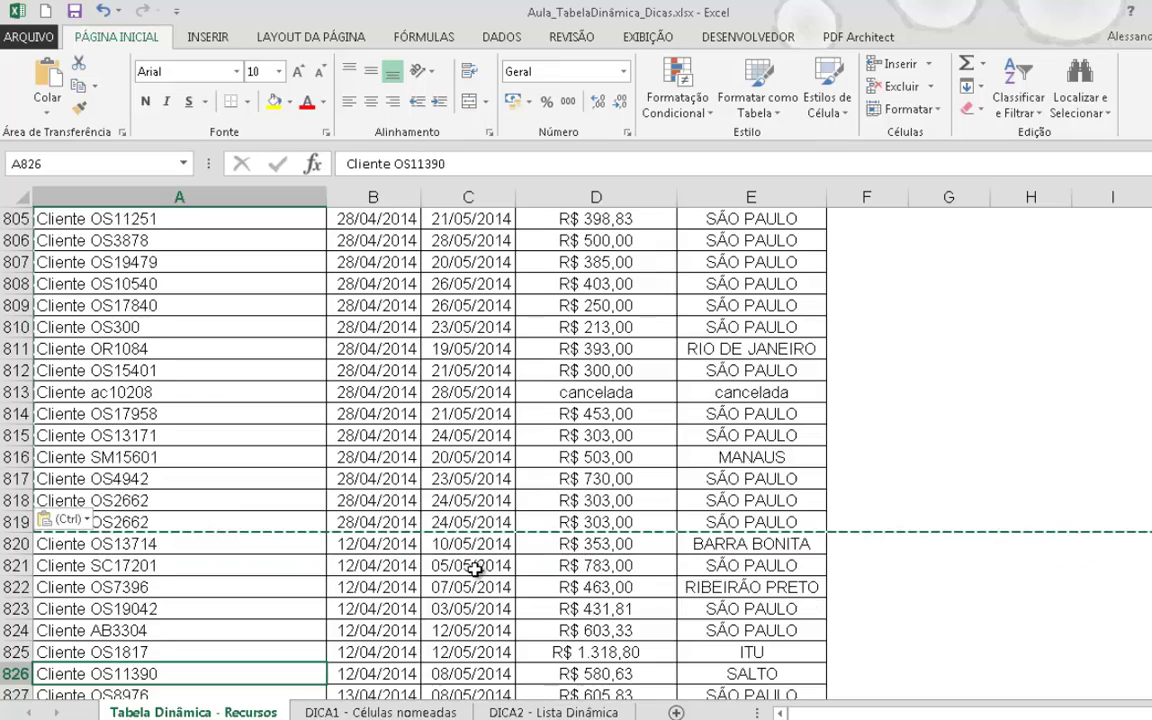
key(Down)
key(Down)
key(Down)
key(Down)
key(Down)
key(Down)
key(Down)
key(Down)
key(Down)
key(Down)
key(Down)
key(Down)
key(Down)
key(Down)
key(Down)
key(Down)
key(Down)
key(Down)
key(Down)
key(Down)
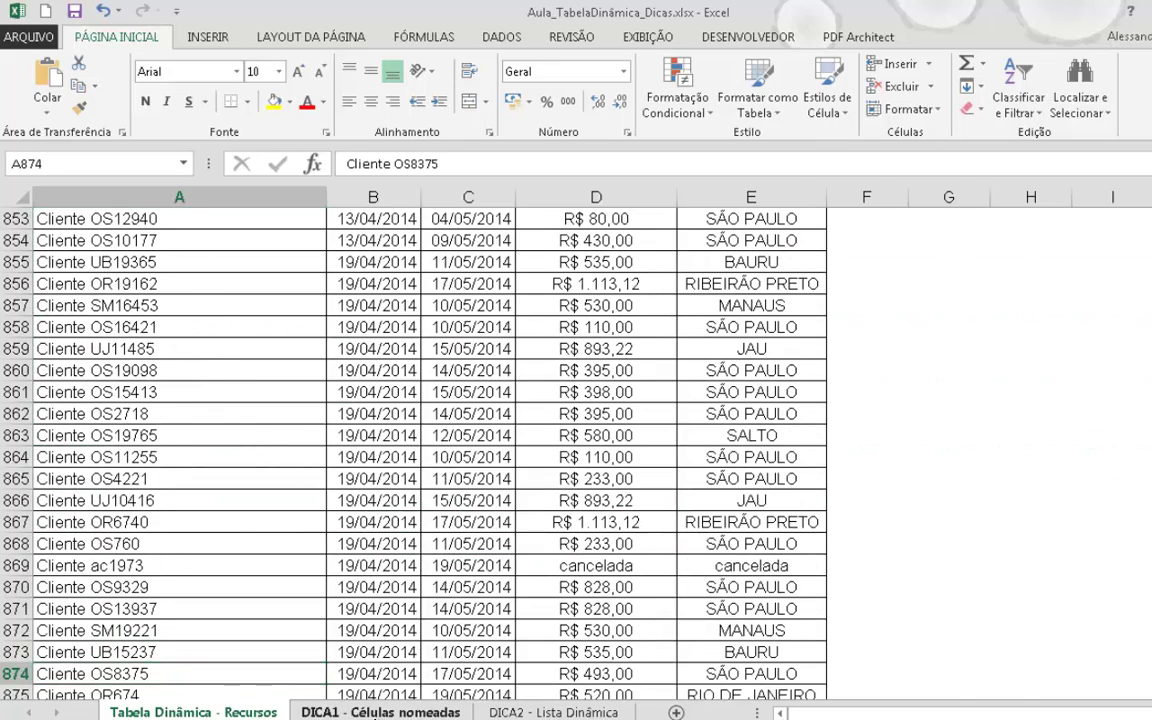
Refresh the PivotTable on the DICA2 - Lista Dinâmica sheet so it includes the added records
click(380, 712)
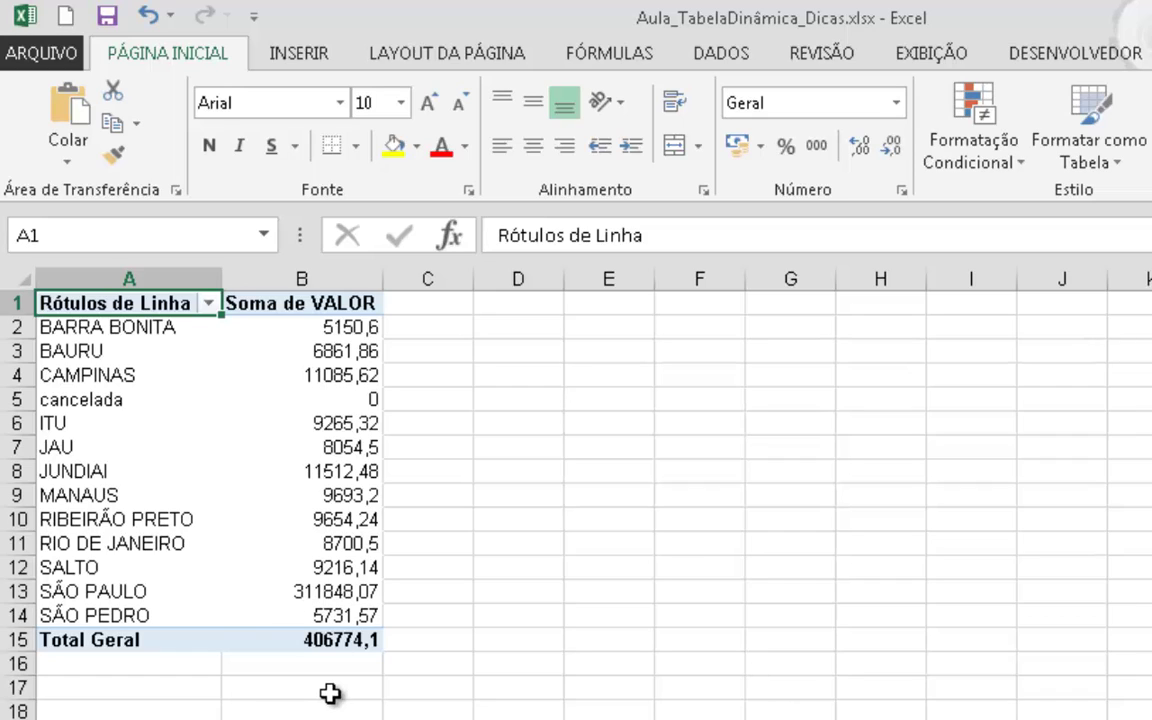
click(232, 445)
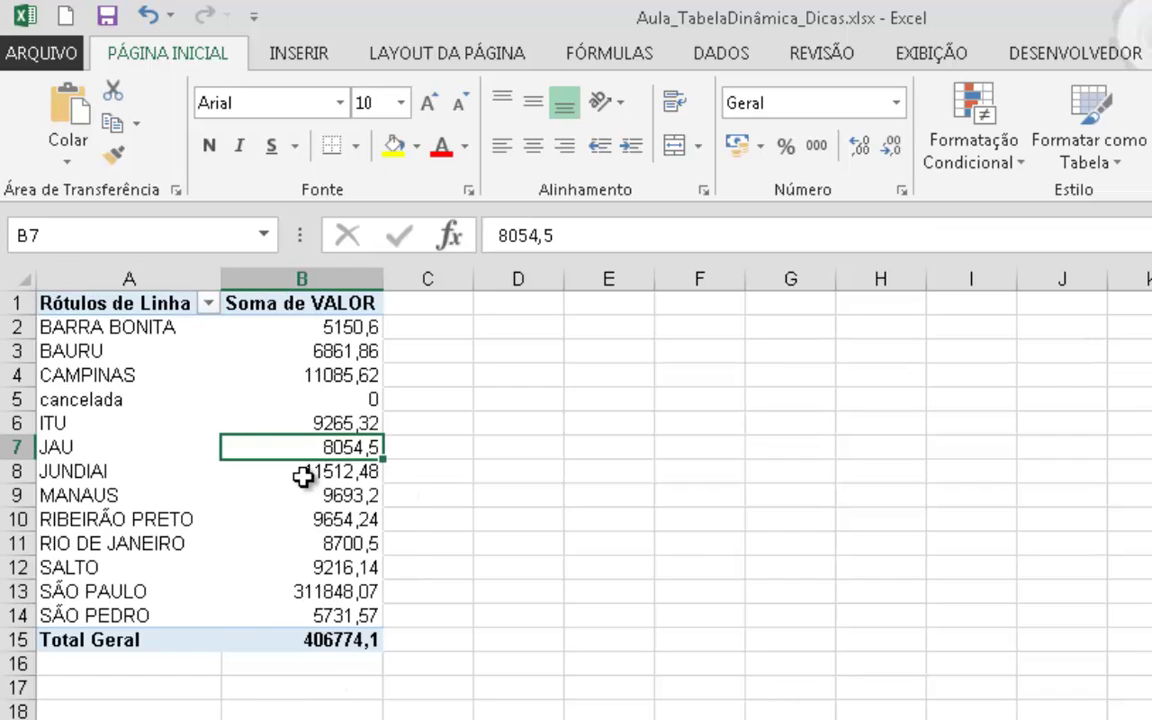
click(903, 52)
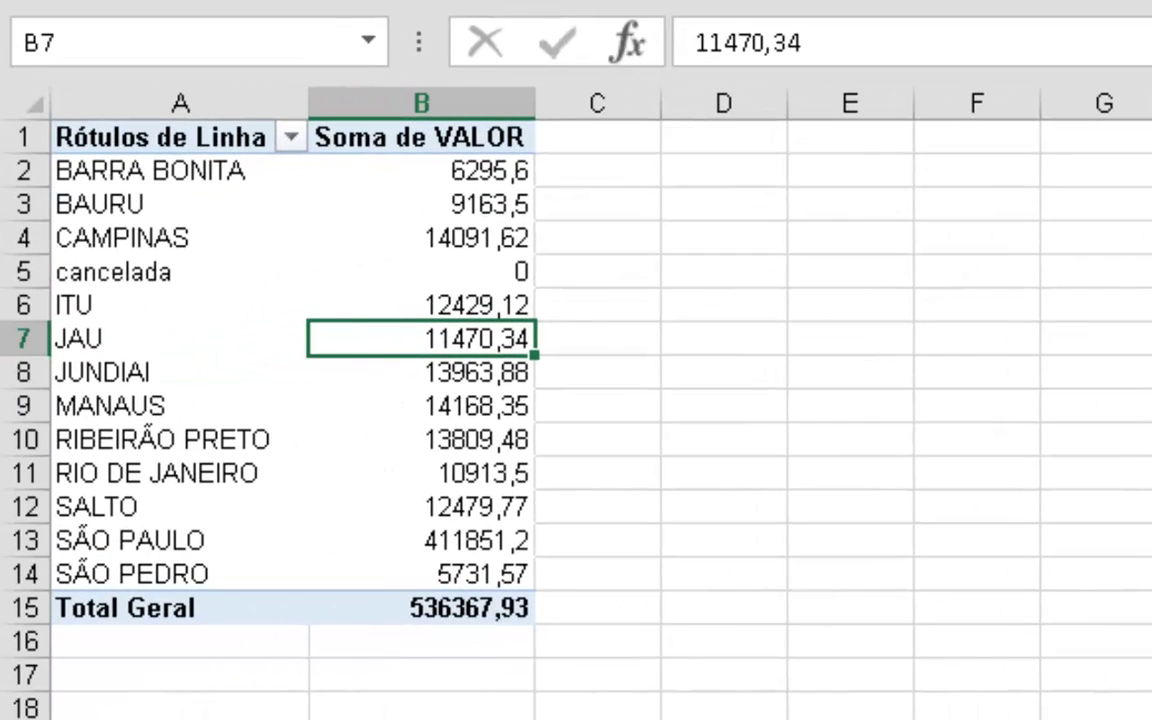
Add the column header ISS in cell F1 of the Tabela Dinâmica - Recursos sheet
key(ctrl+Page_Down)
click(842, 369)
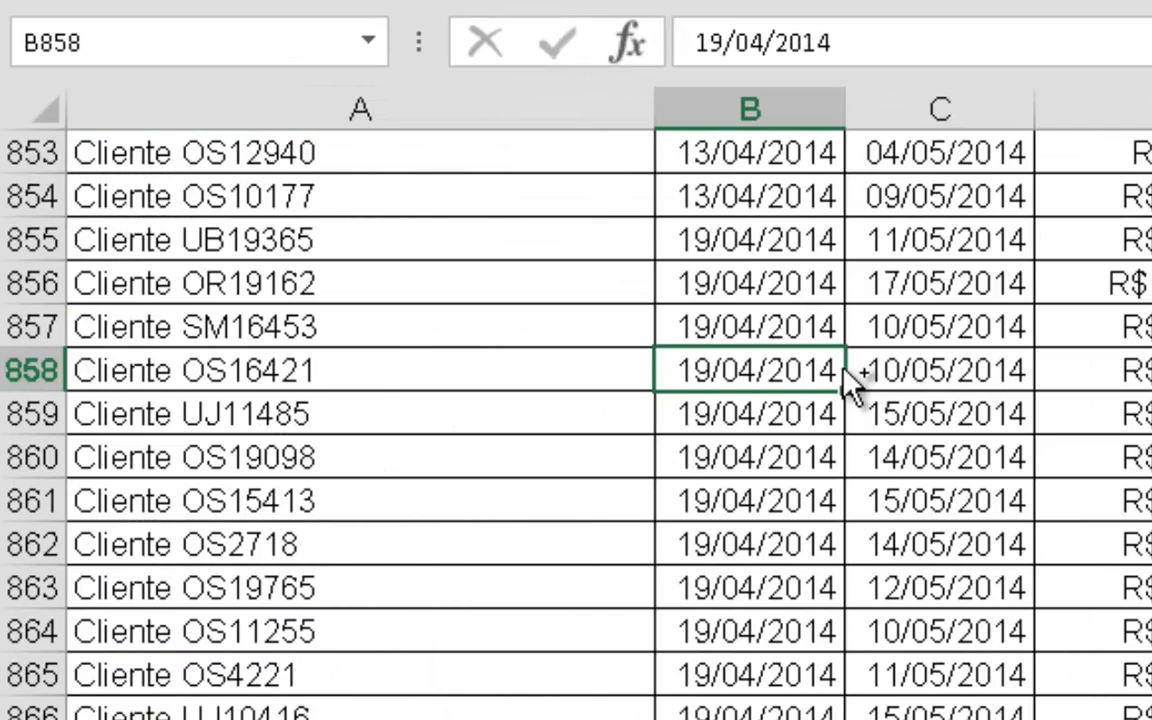
key(ctrl+Up)
key(Right)
key(Right)
key(Right)
key(Right)
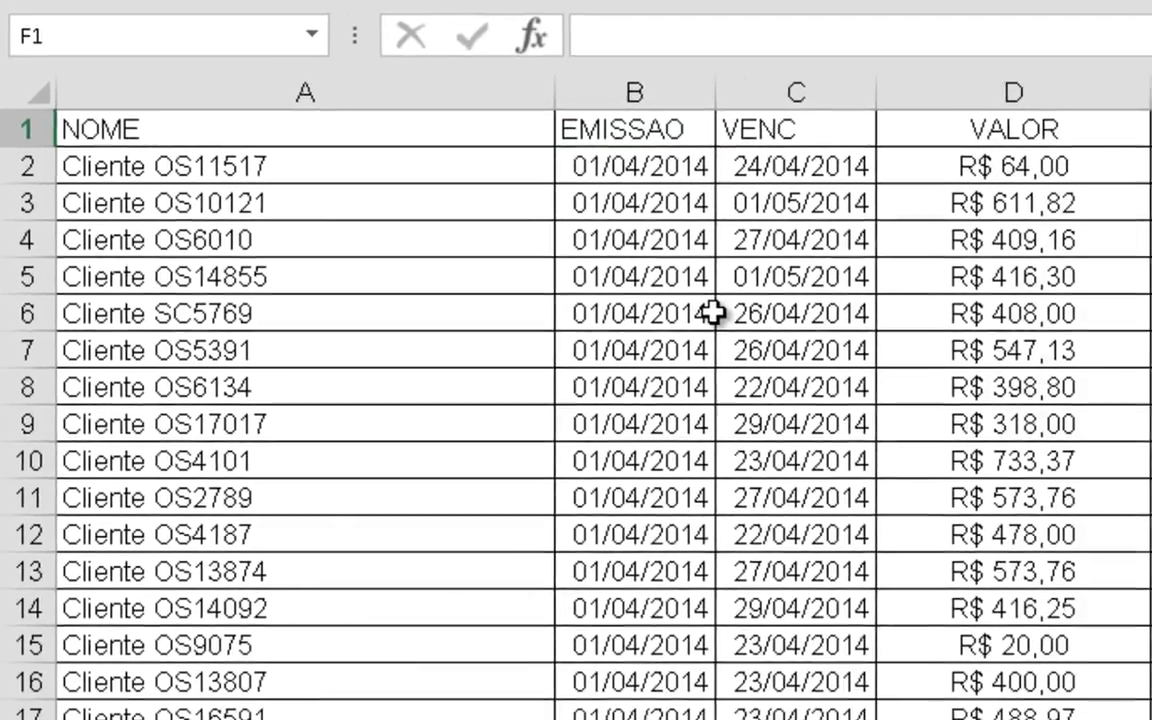
text(I)
text(SS)
key(Return)
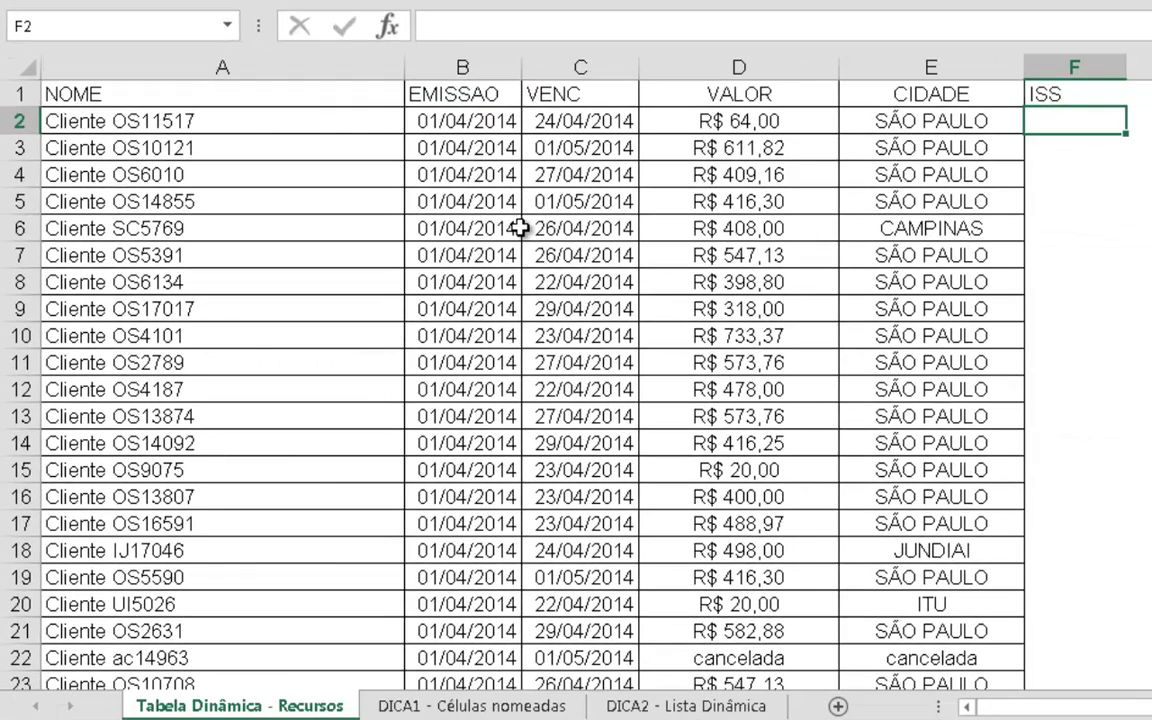
Enter the formula =D2*2% in cell F2 and fill it down the ISS column
key(Up)
key(Down)
text(=)
key(Left)
key(Left)
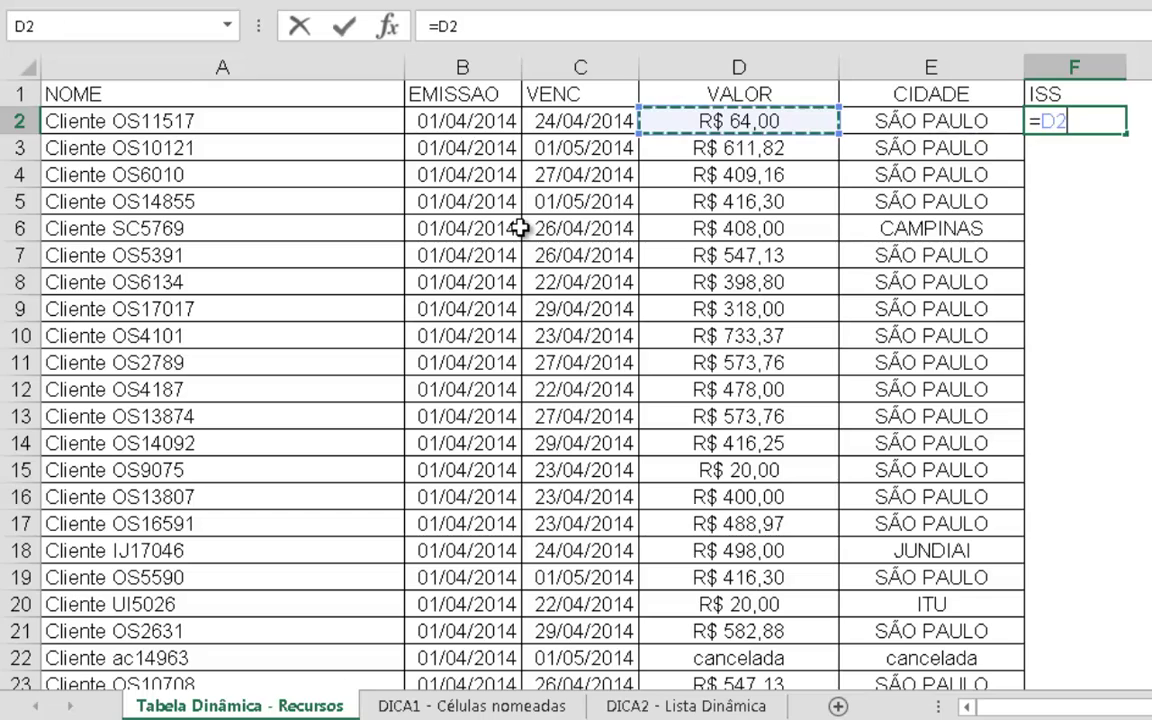
text(*2)
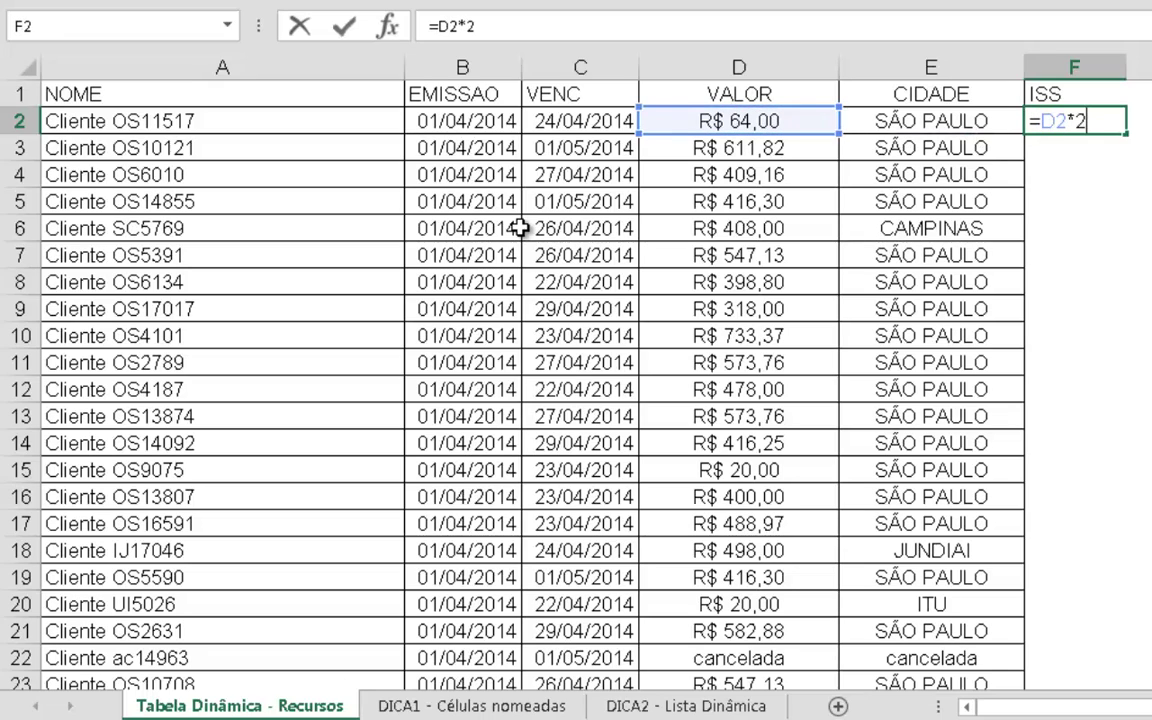
text(%)
key(Return)
key(Up)
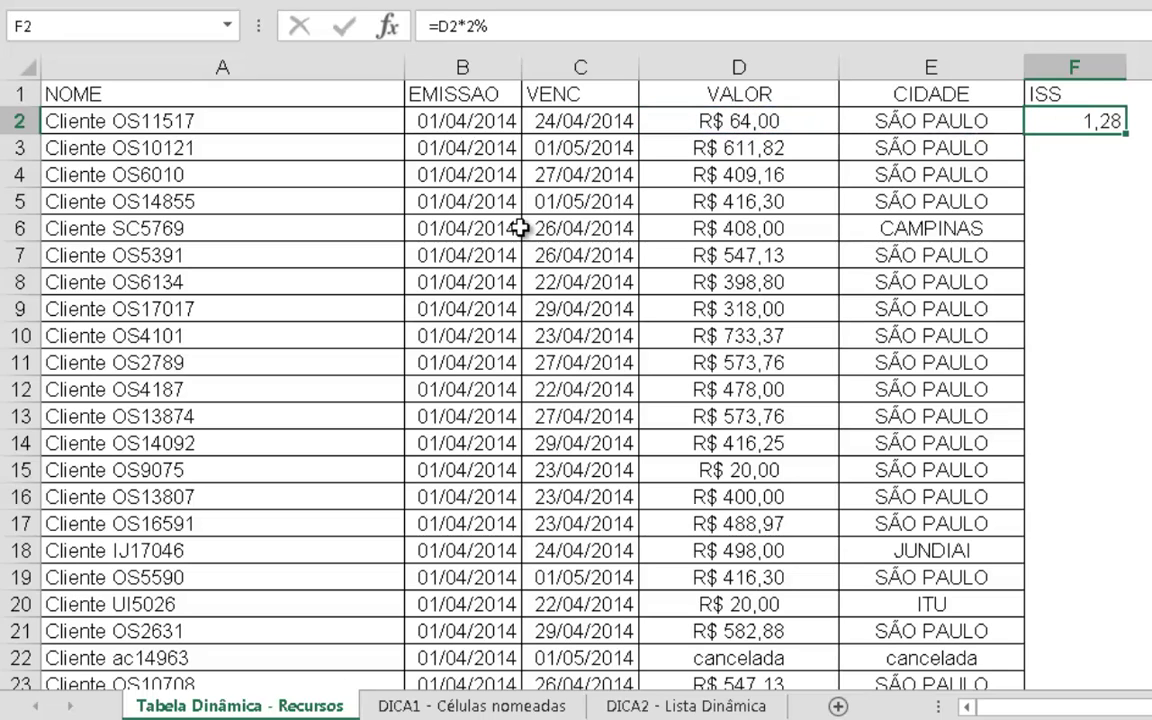
double_click(1125, 133)
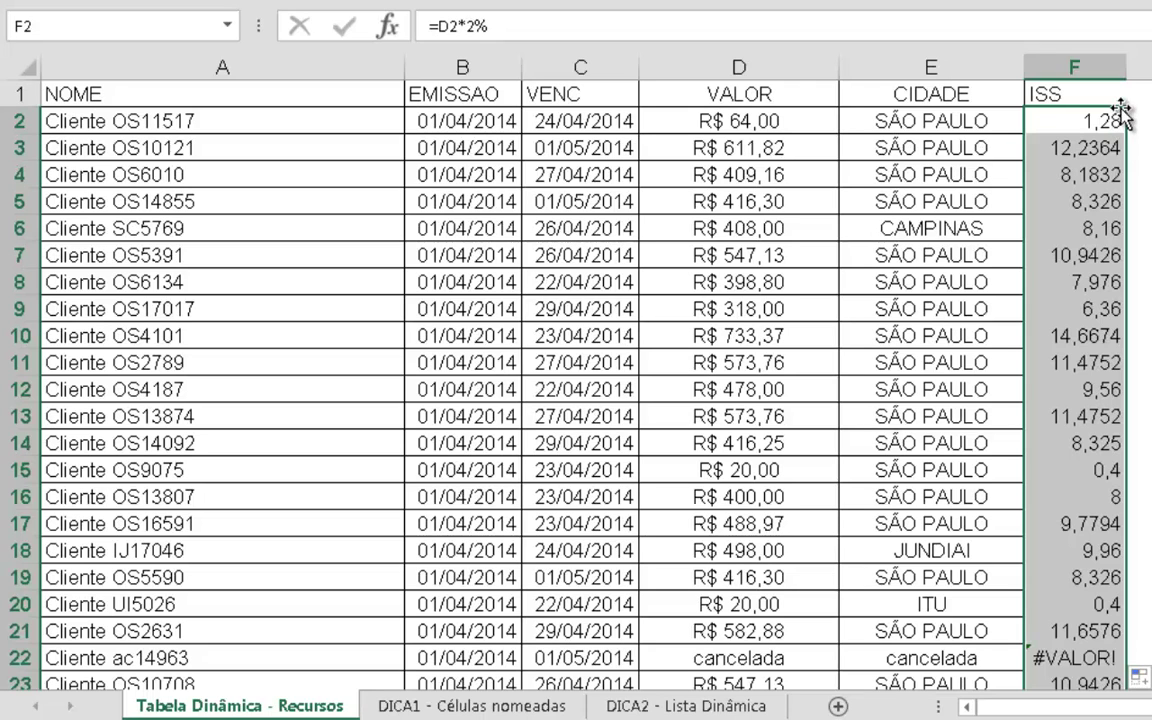
Apply all borders to the entire data table, including the new ISS column
click(1098, 96)
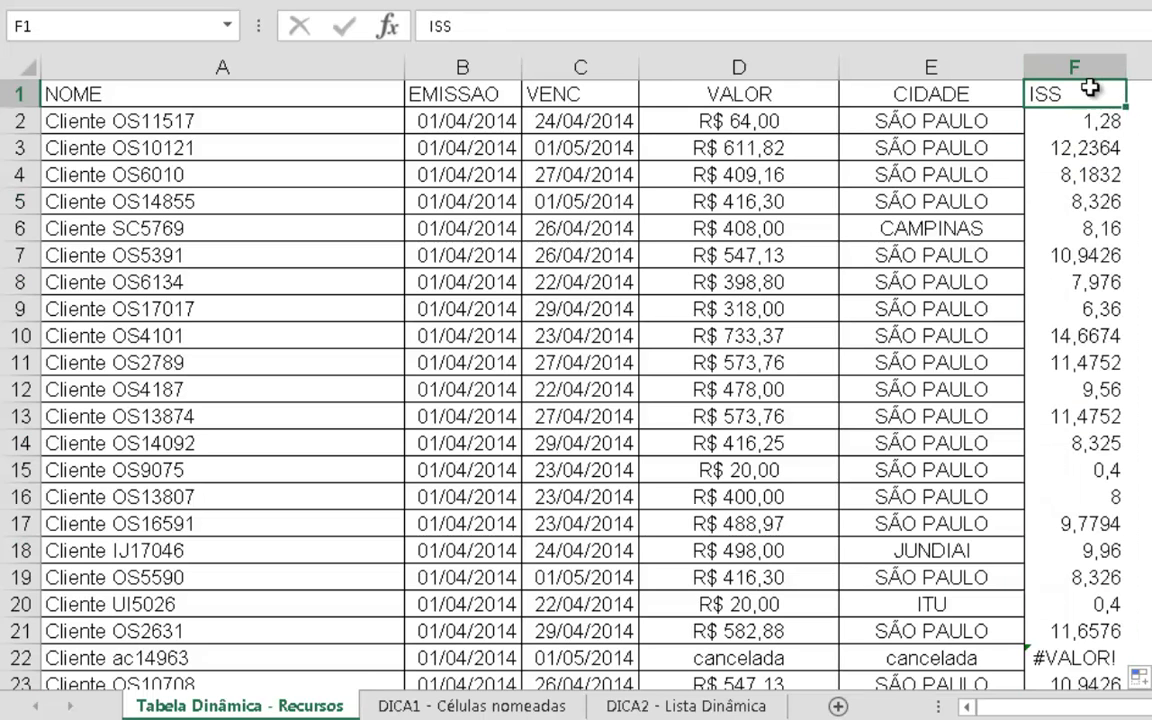
key(ctrl+a)
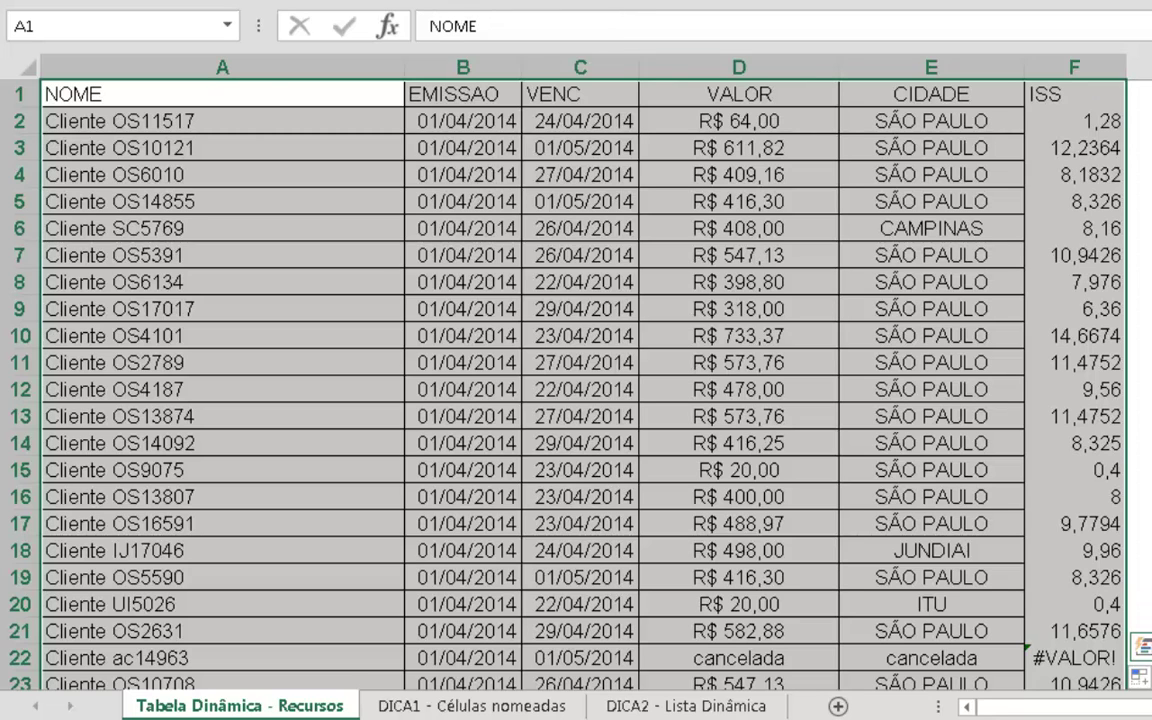
click(278, 0)
click(346, 158)
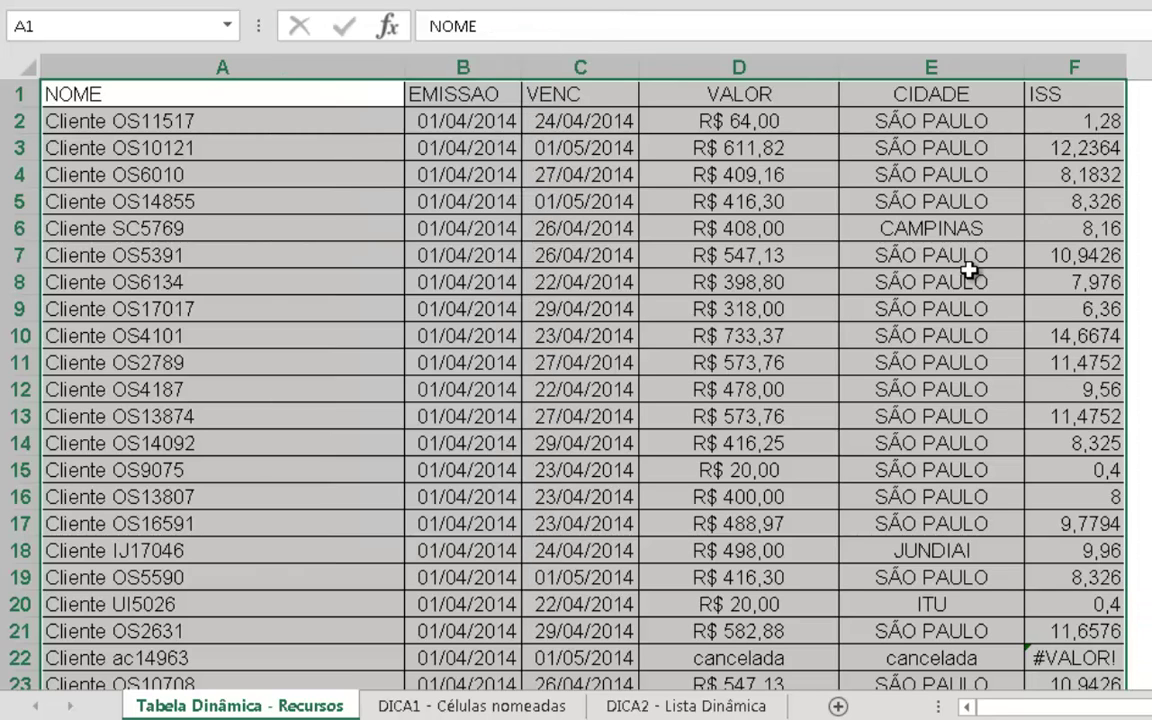
click(969, 272)
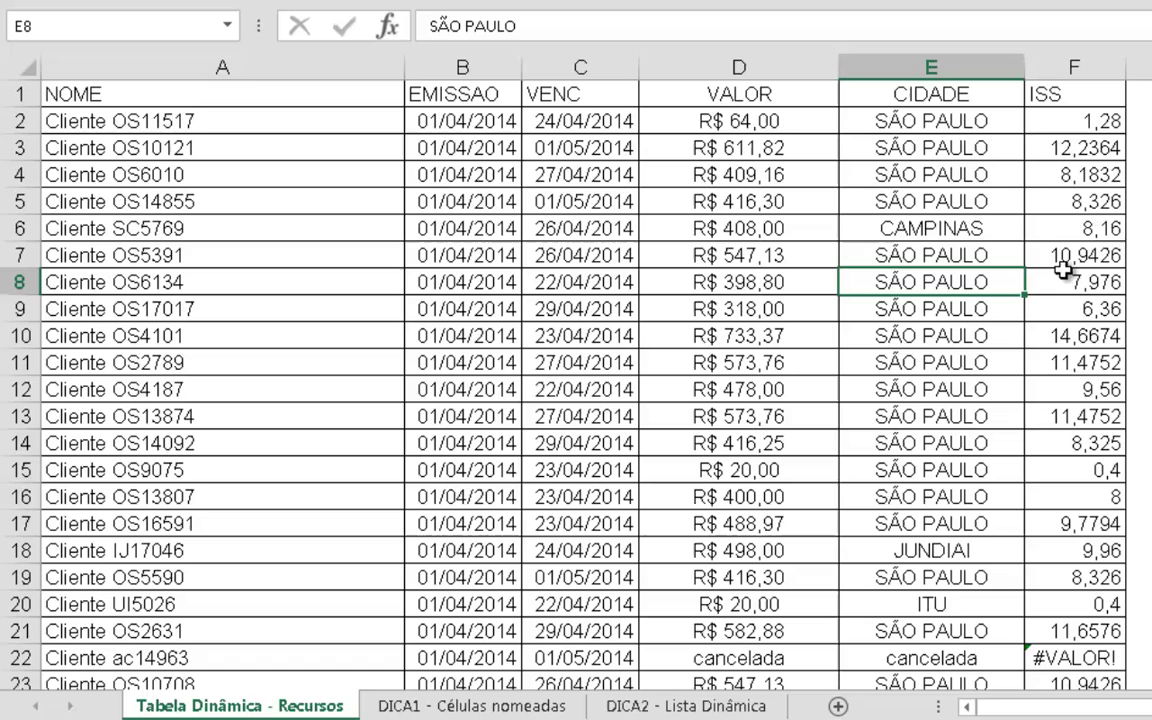
Copy the formatting of the VALOR column to the ISS column with the Format Painter
click(791, 53)
click(90, 0)
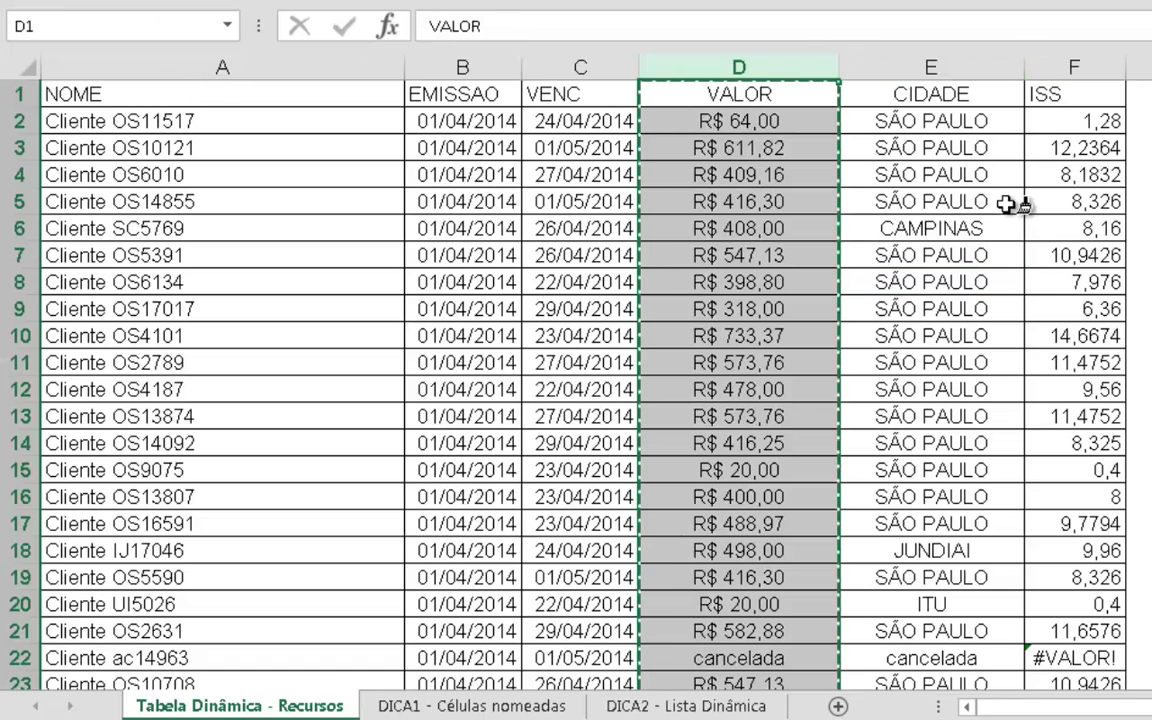
click(1087, 68)
click(805, 201)
Examine the city PivotTable on the DICA1 - Células nomeadas sheet
key(ctrl+Page_Down)
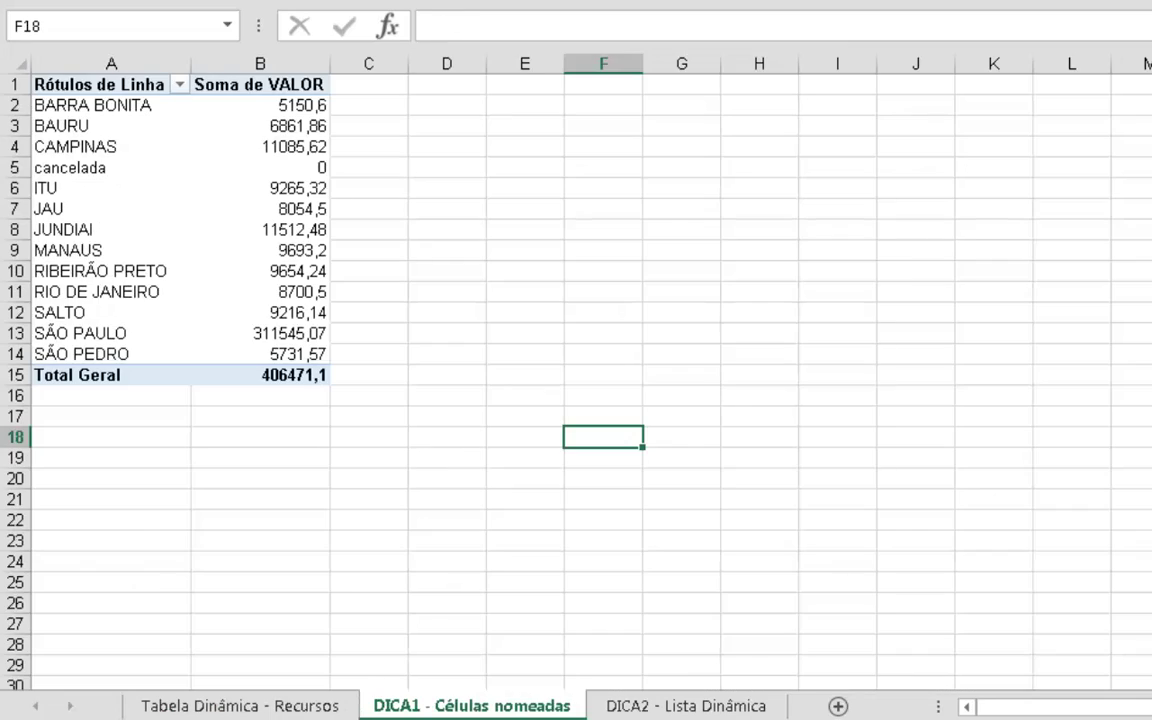
click(132, 138)
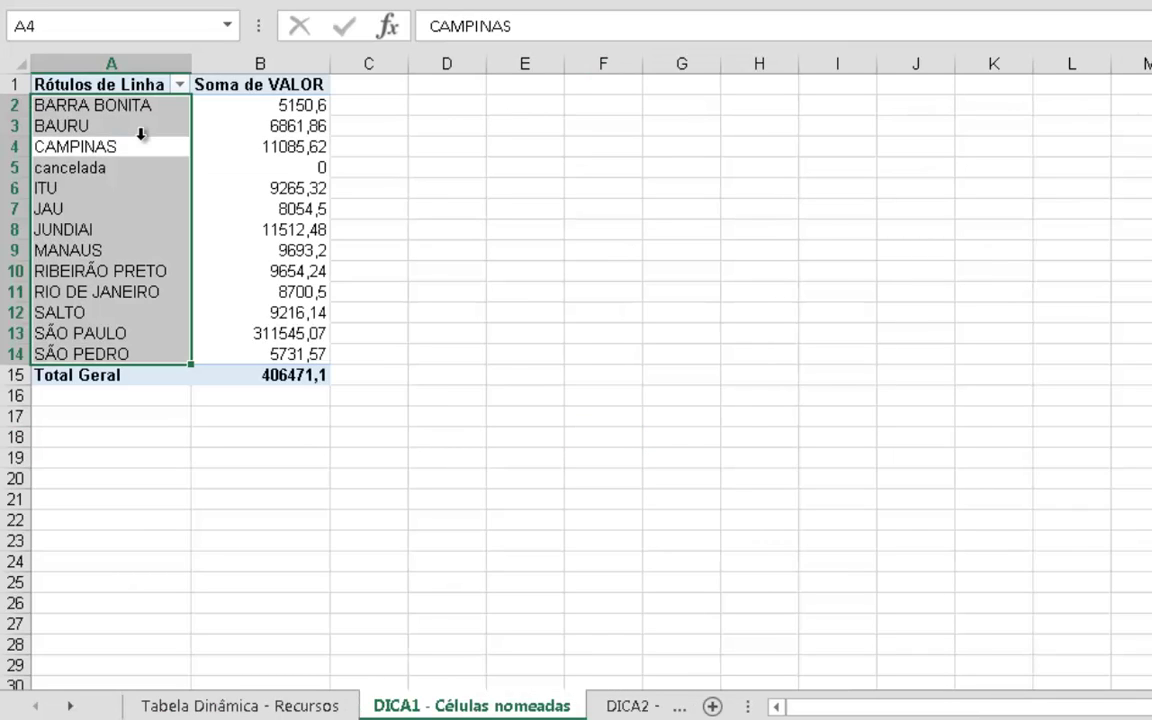
key(Return)
key(Return)
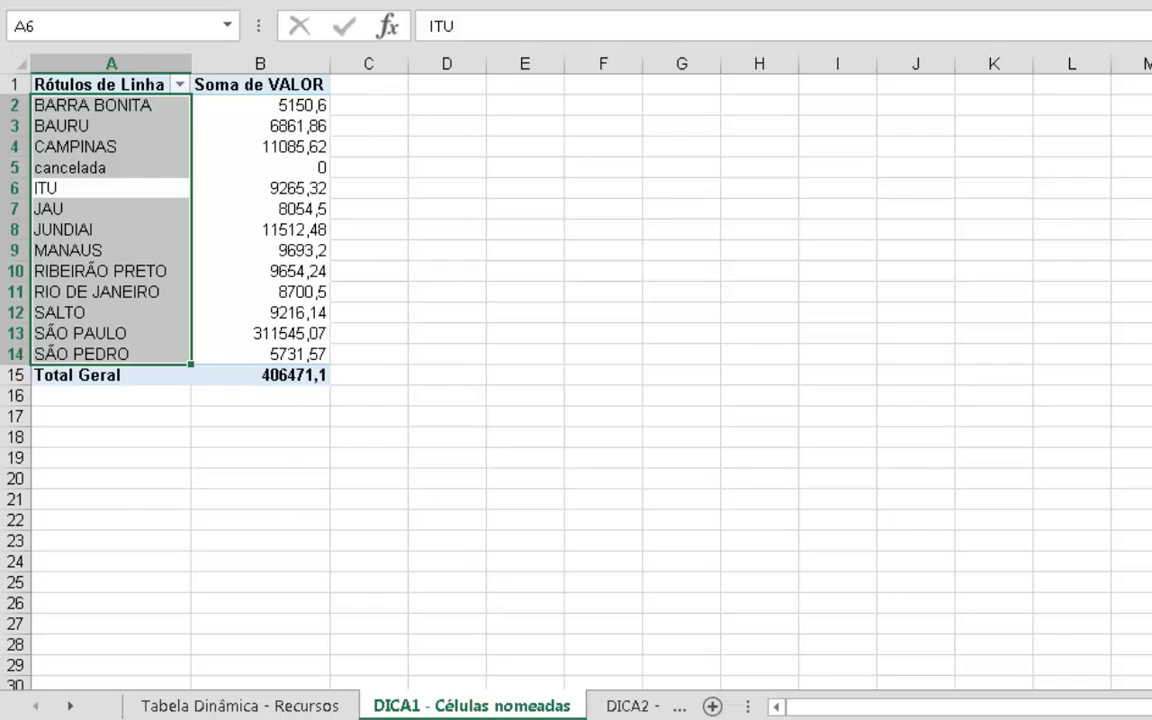
Refresh the PivotTable on the DICA2 - Lista Dinâmica sheet and add the ISS field to its values, summarized as Soma
click(635, 706)
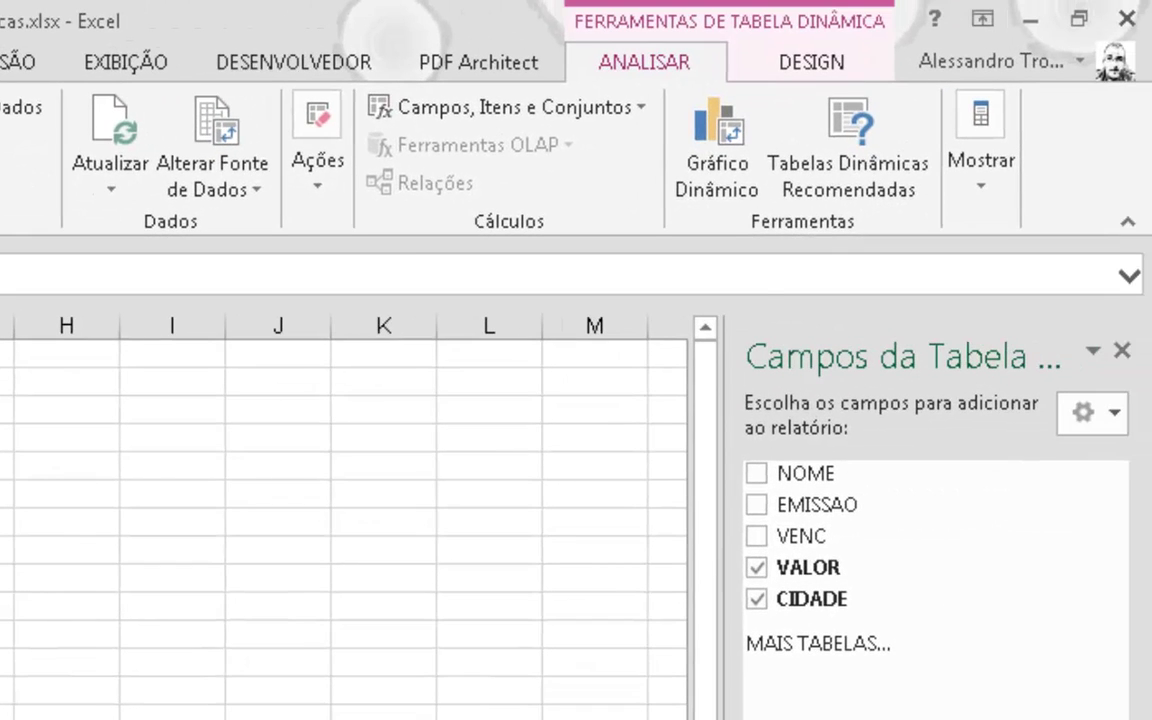
click(120, 100)
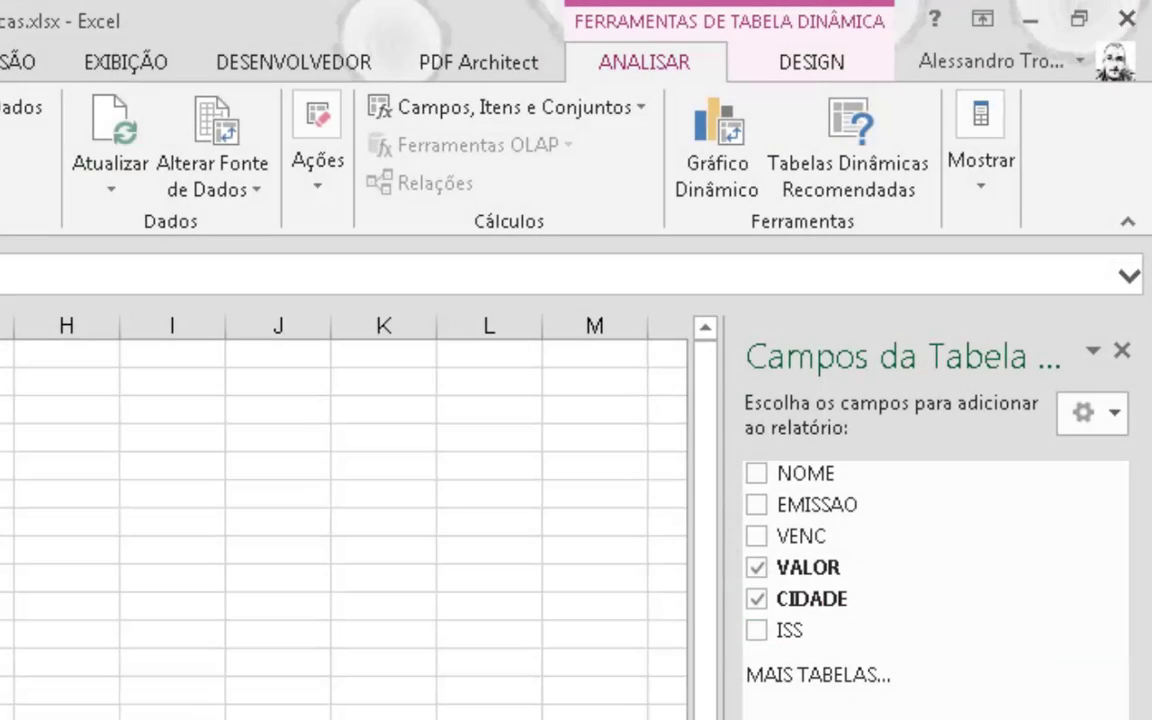
click(756, 630)
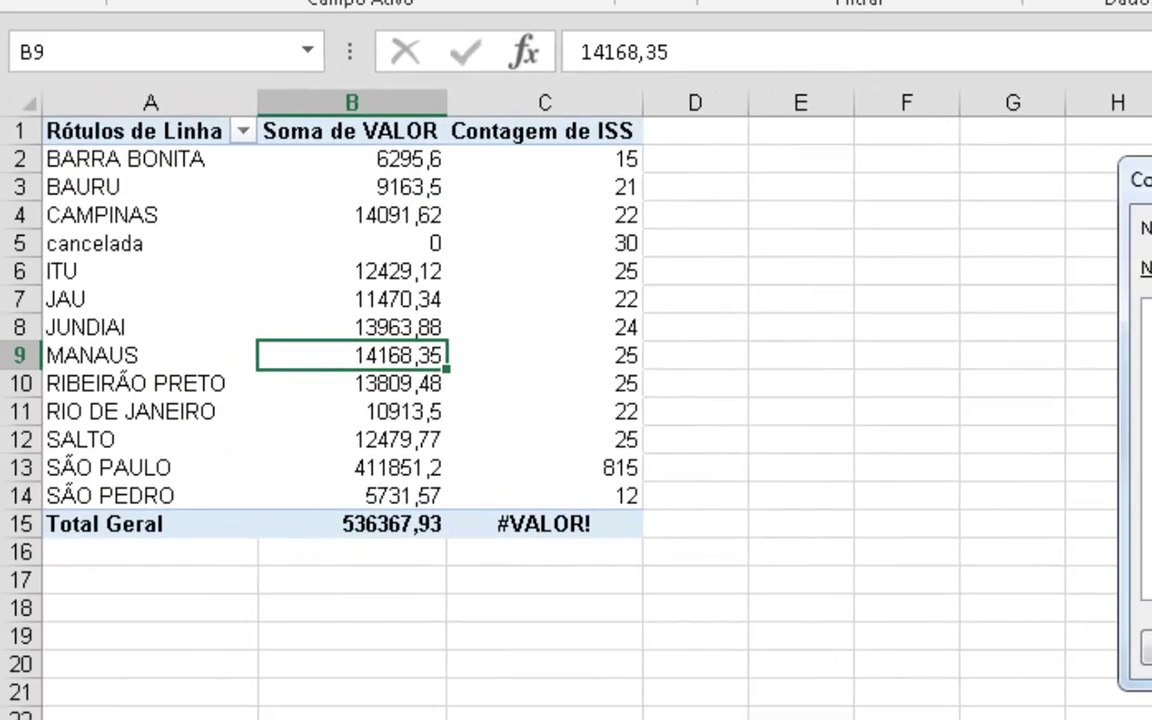
key(Return)
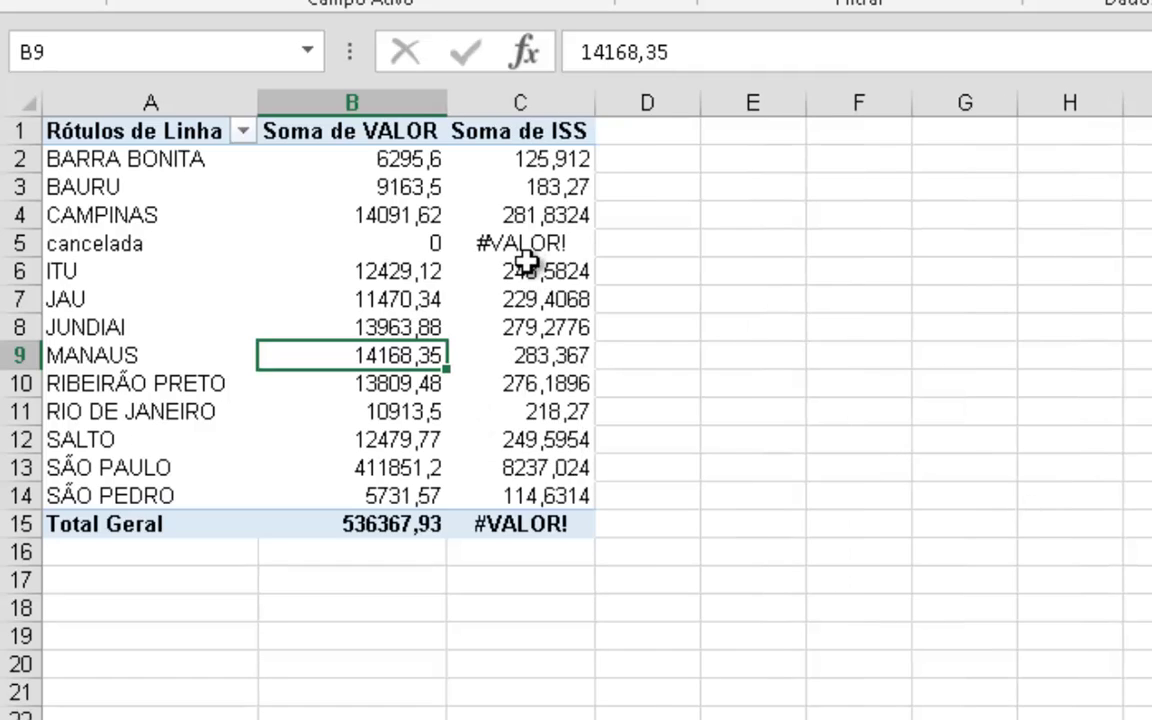
Filter the cancelada item out of the PivotTable's row labels
mouse_move(549, 237)
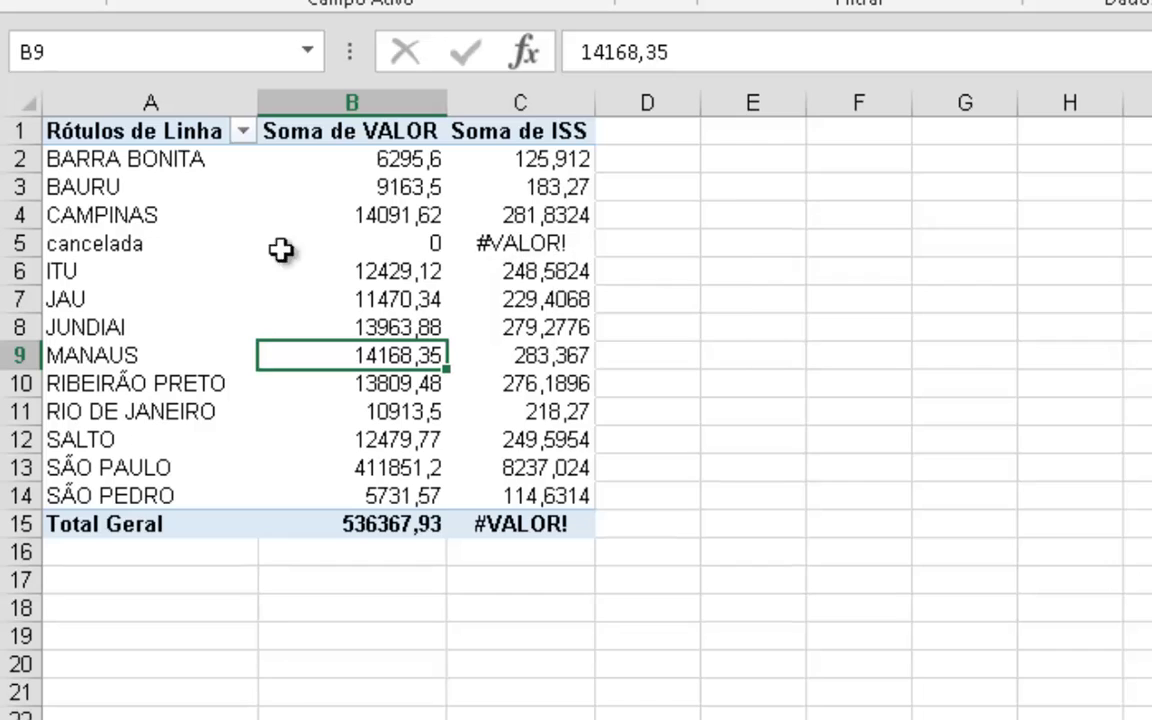
mouse_move(392, 244)
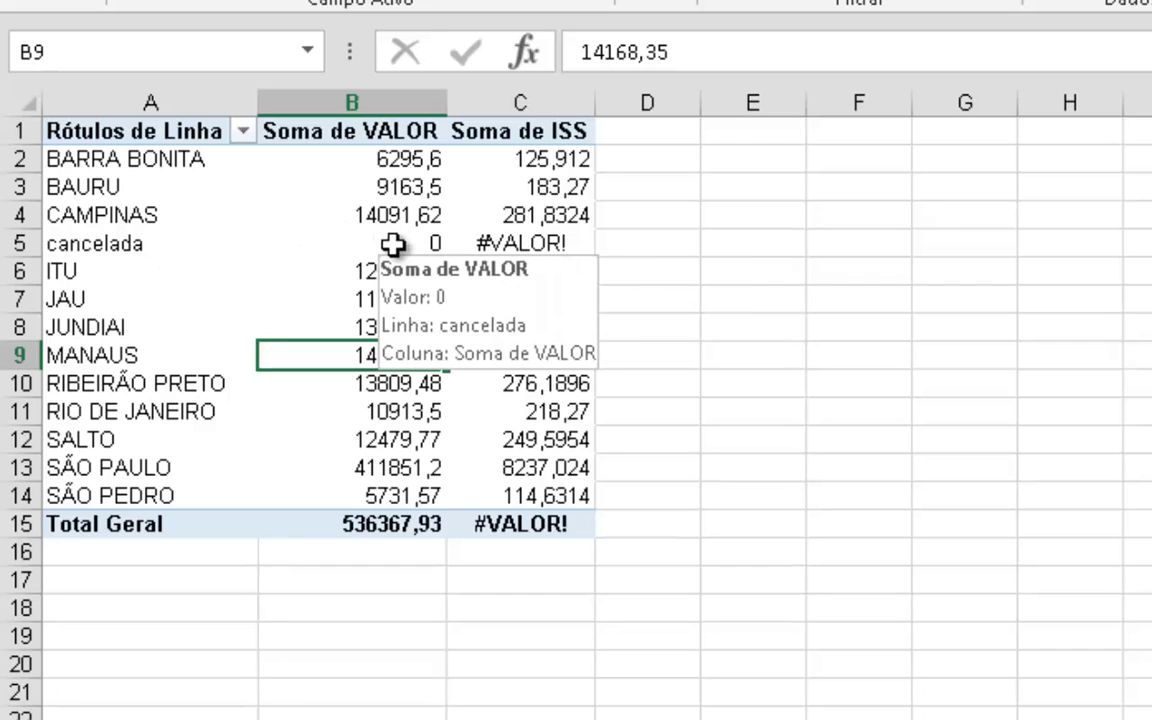
click(243, 131)
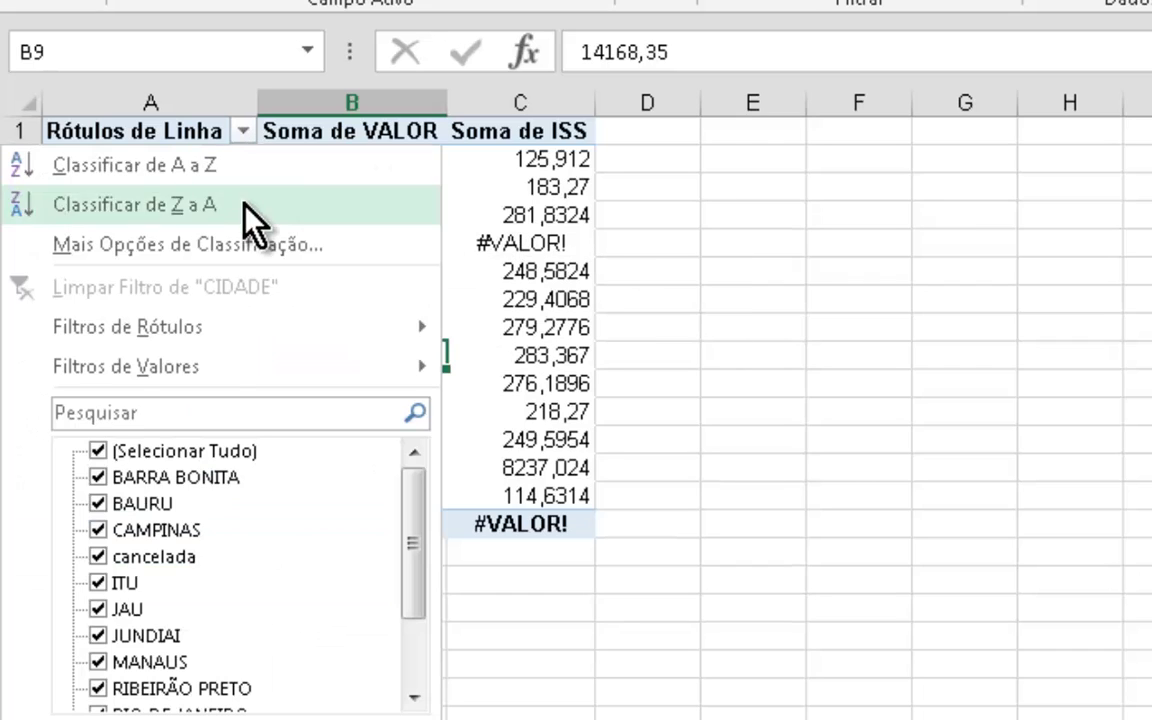
click(97, 556)
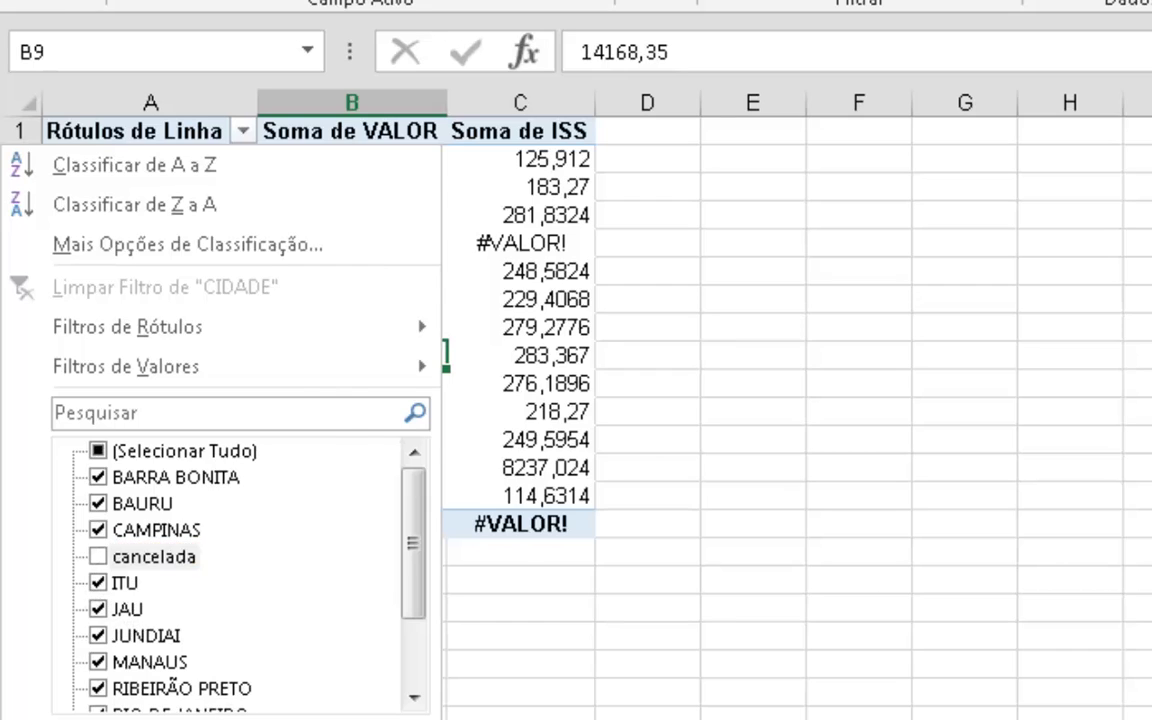
key(Return)
click(796, 470)
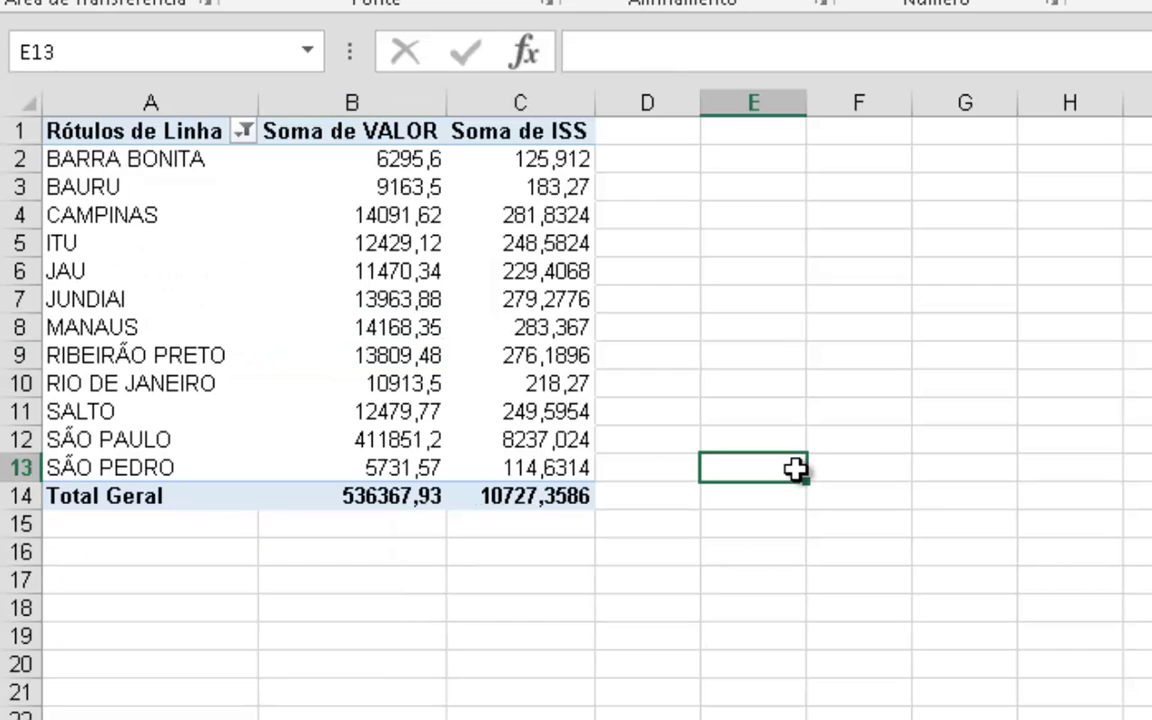
Clear the VENC column header in cell C1 of the Tabela Dinâmica - Recursos sheet
key(ctrl+Page_Down)
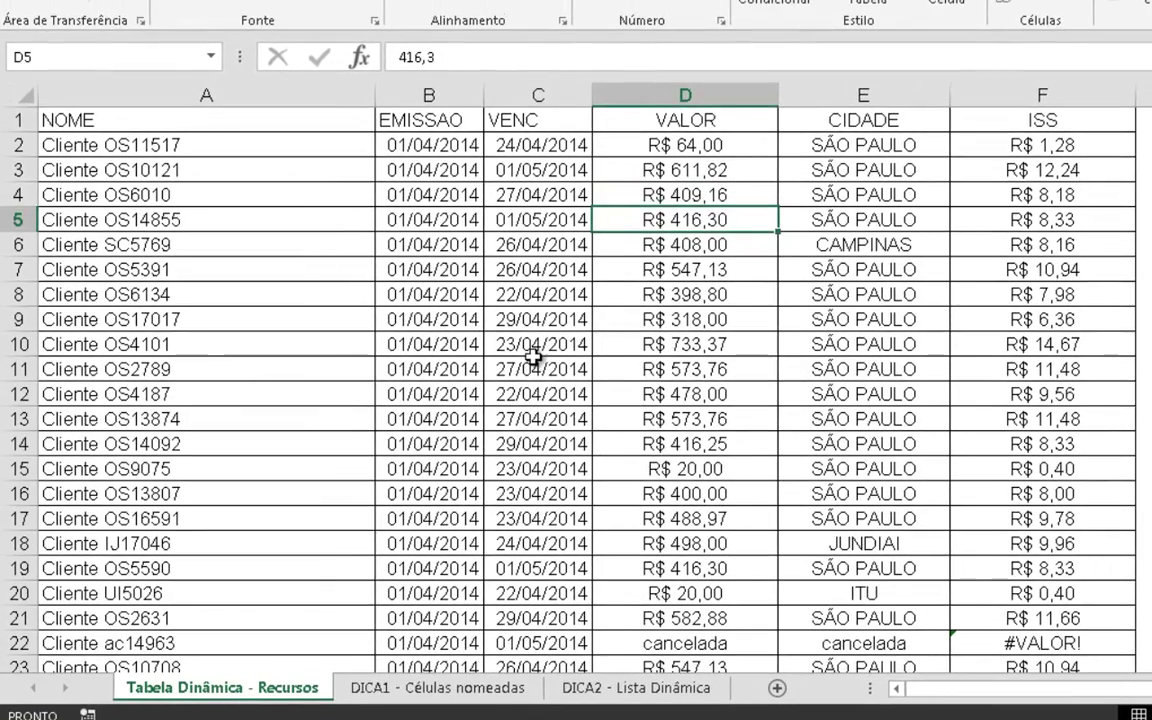
click(540, 385)
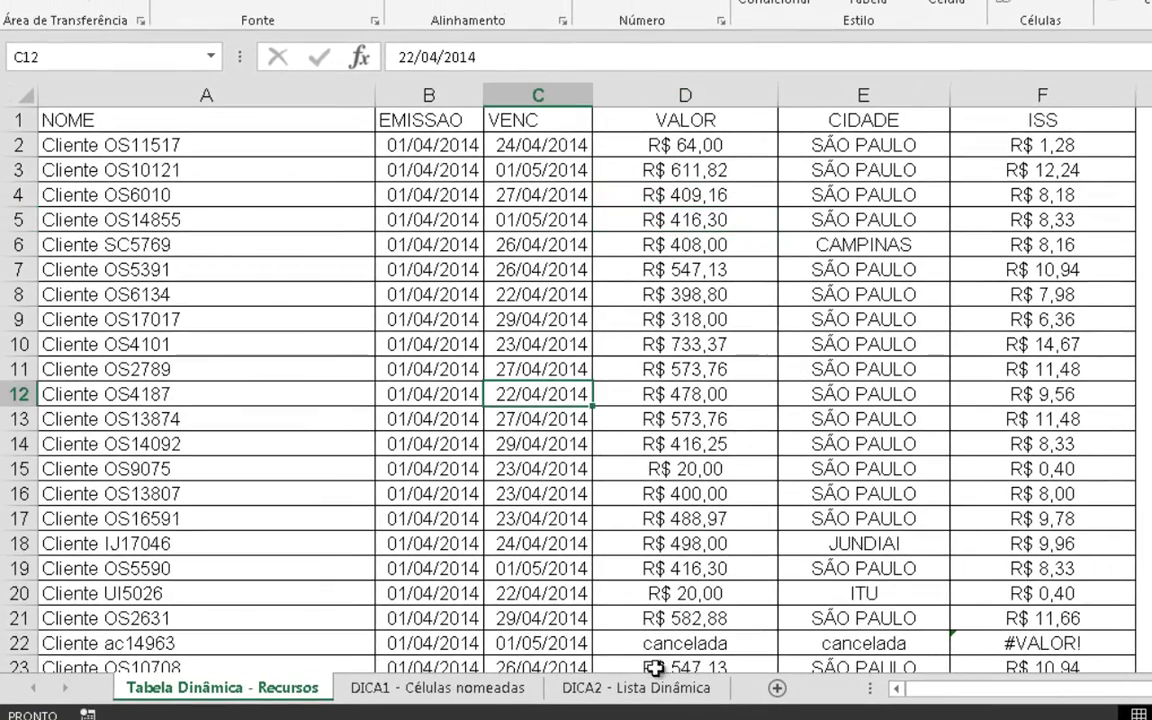
click(390, 343)
click(497, 118)
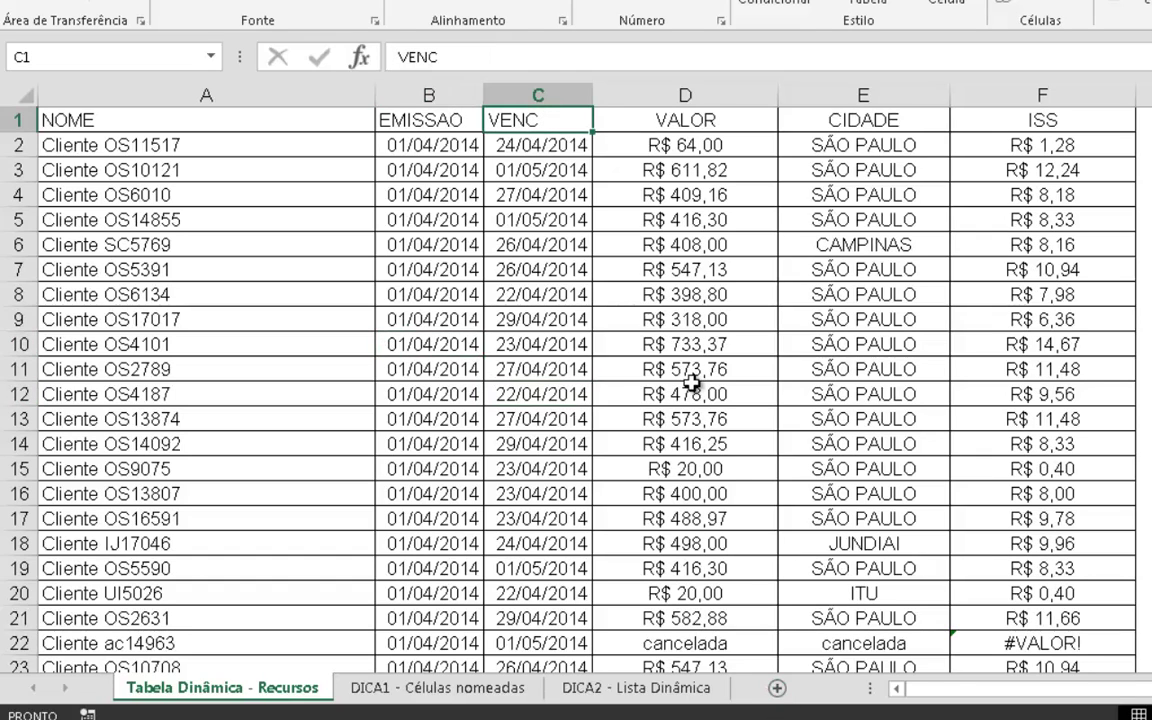
key(Delete)
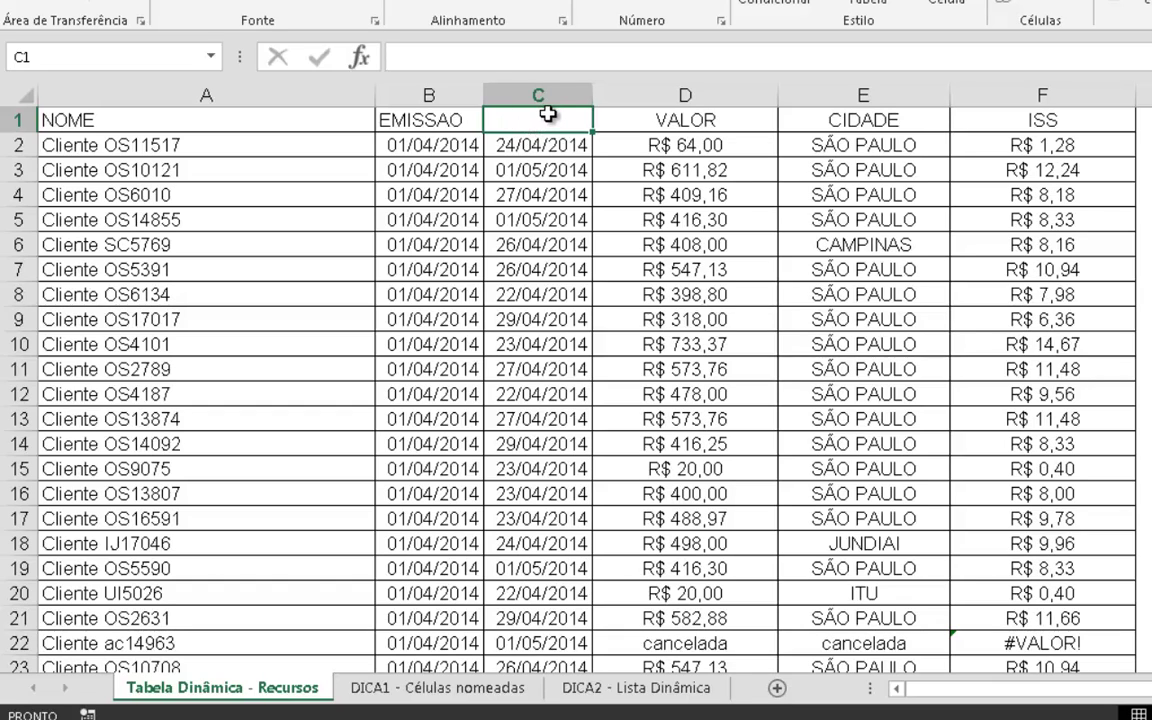
Try to create a PivotTable on a new sheet from the data table with the blank header in column C
click(860, 218)
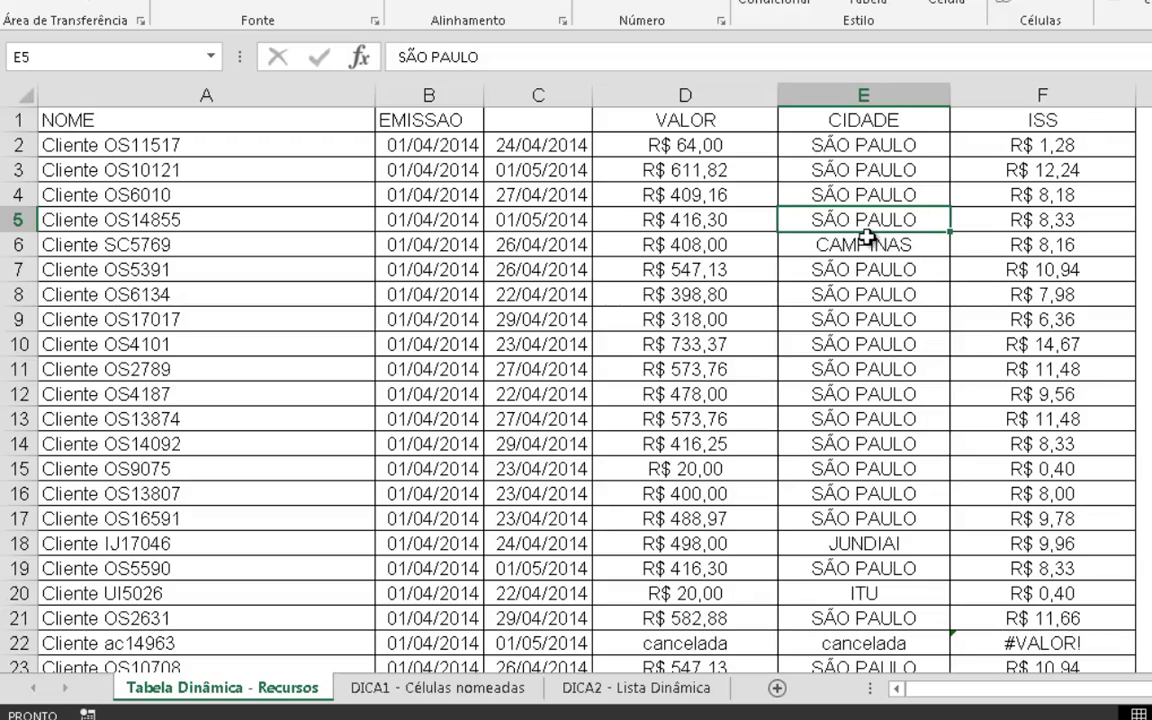
click(100, 118)
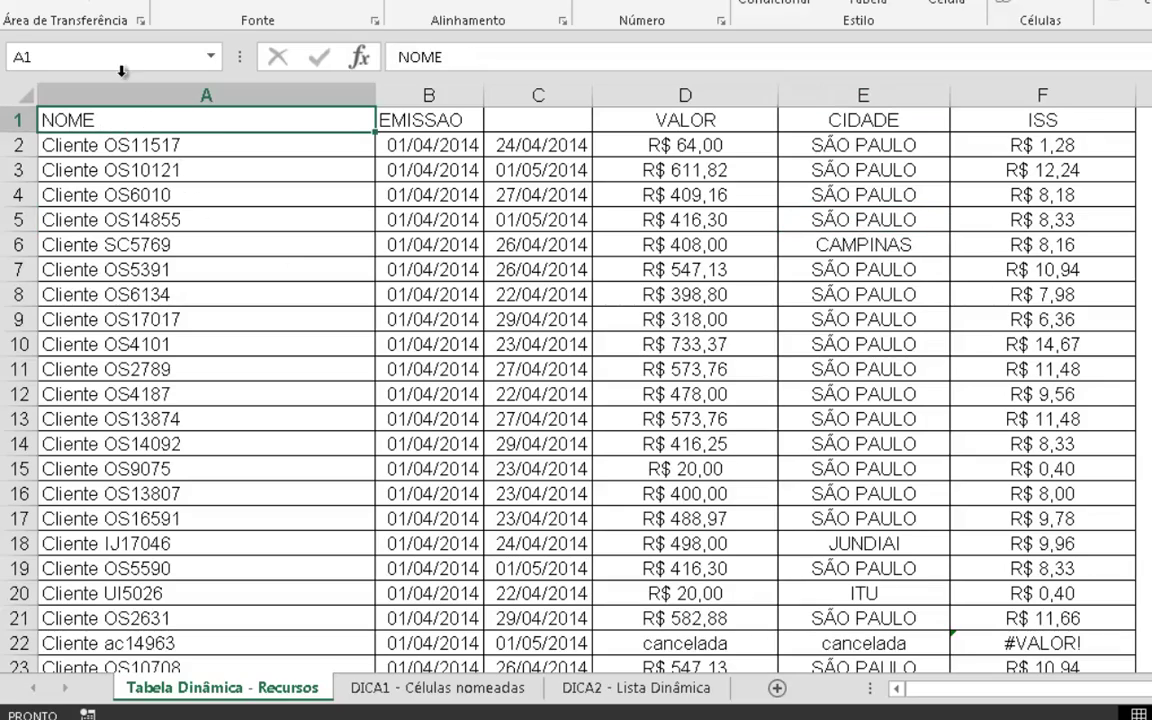
scroll(586, 283, down, 8)
click(432, 450)
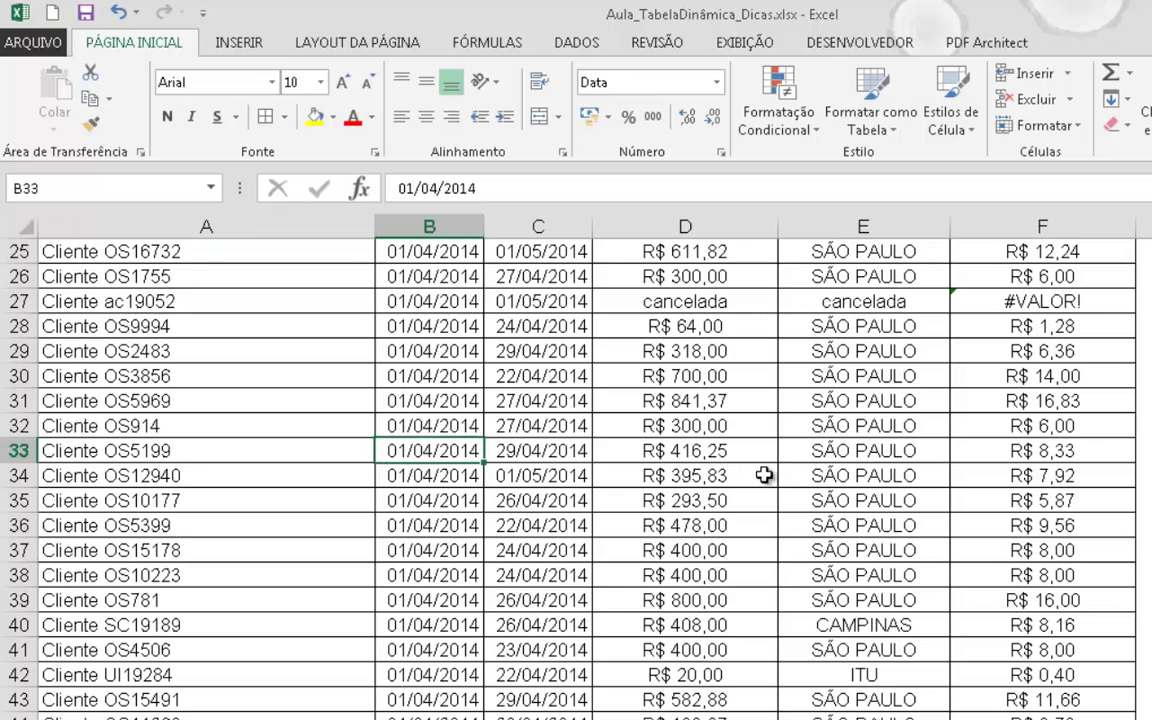
click(241, 42)
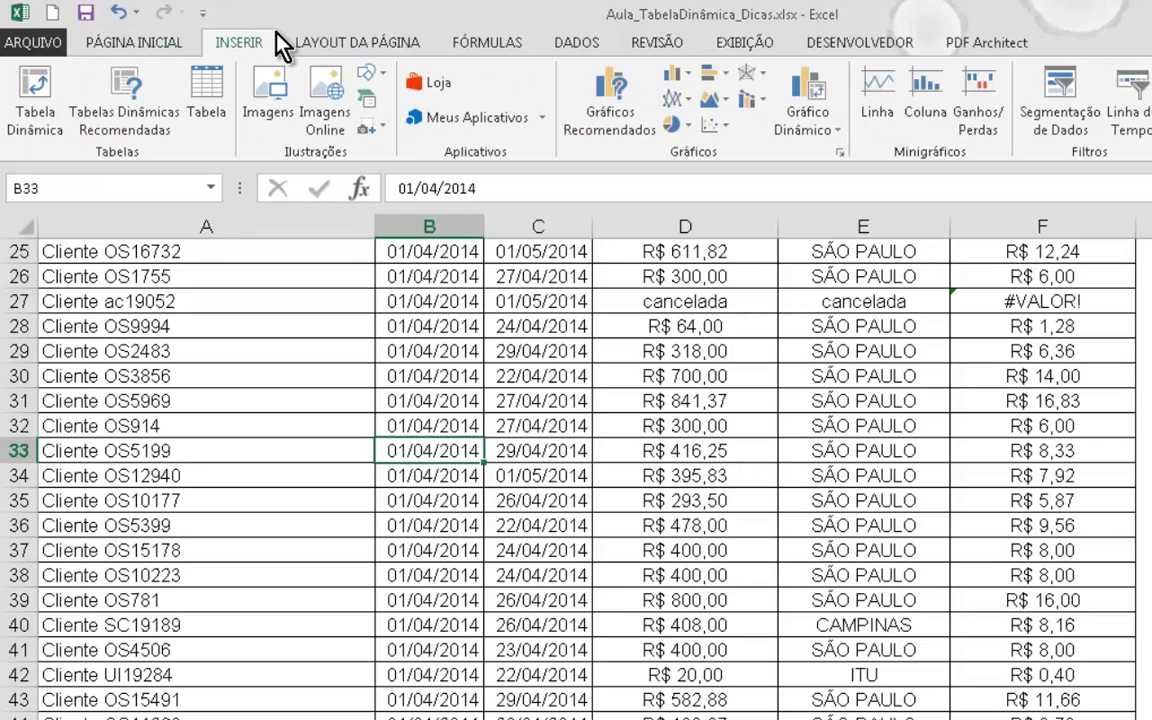
click(20, 85)
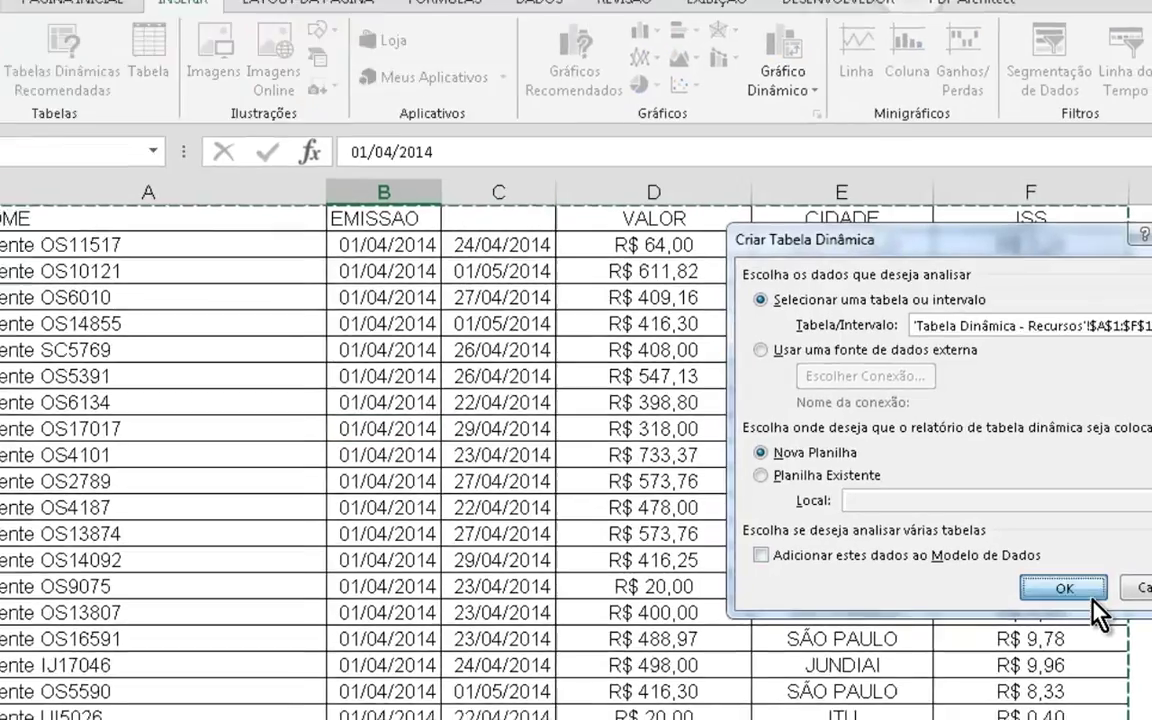
click(1098, 609)
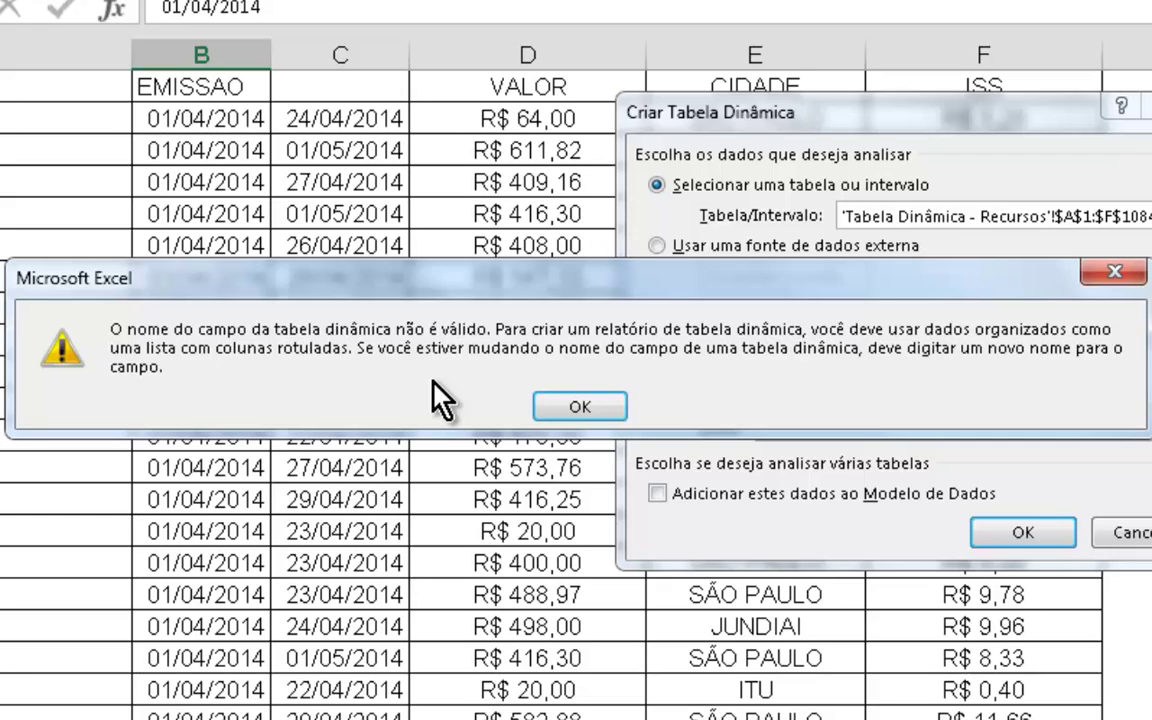
click(320, 206)
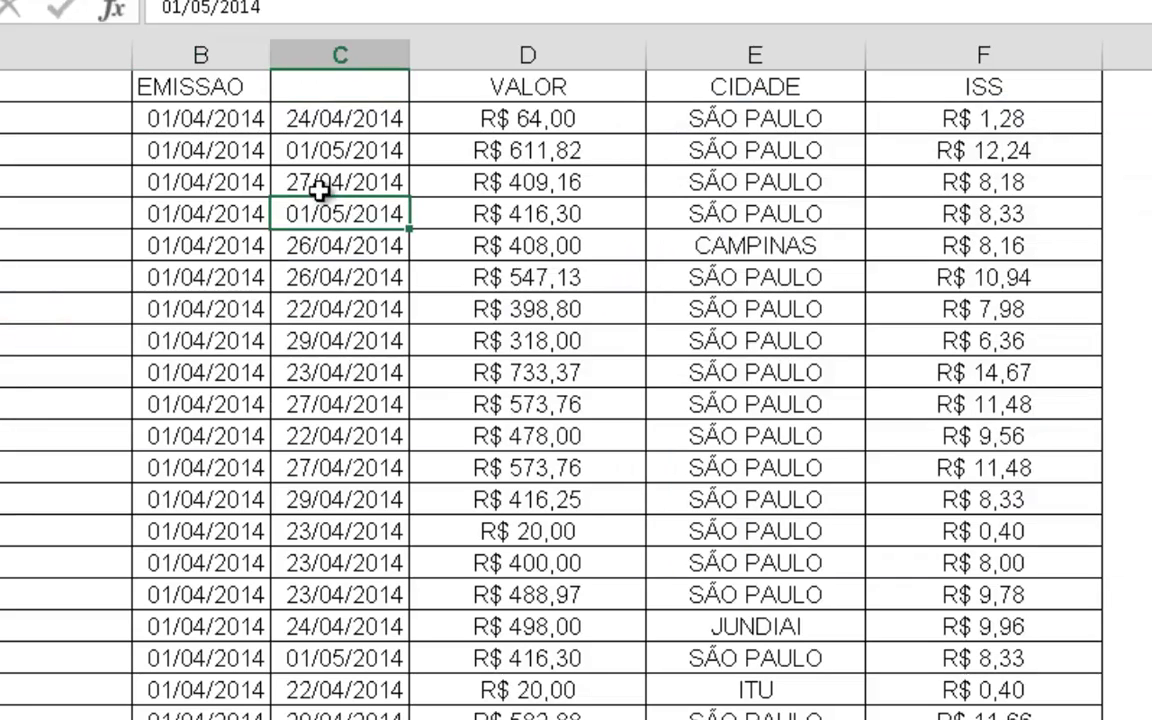
Enter the column header VENCIMENTO in cell C1
click(316, 88)
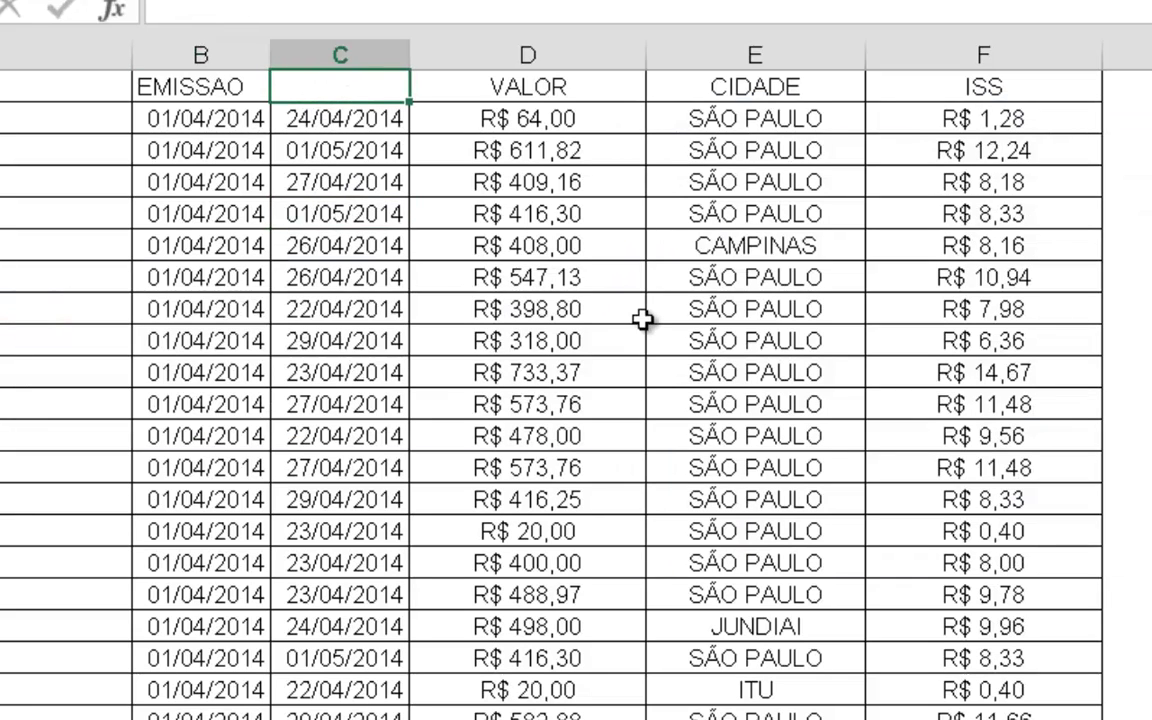
text(VEN)
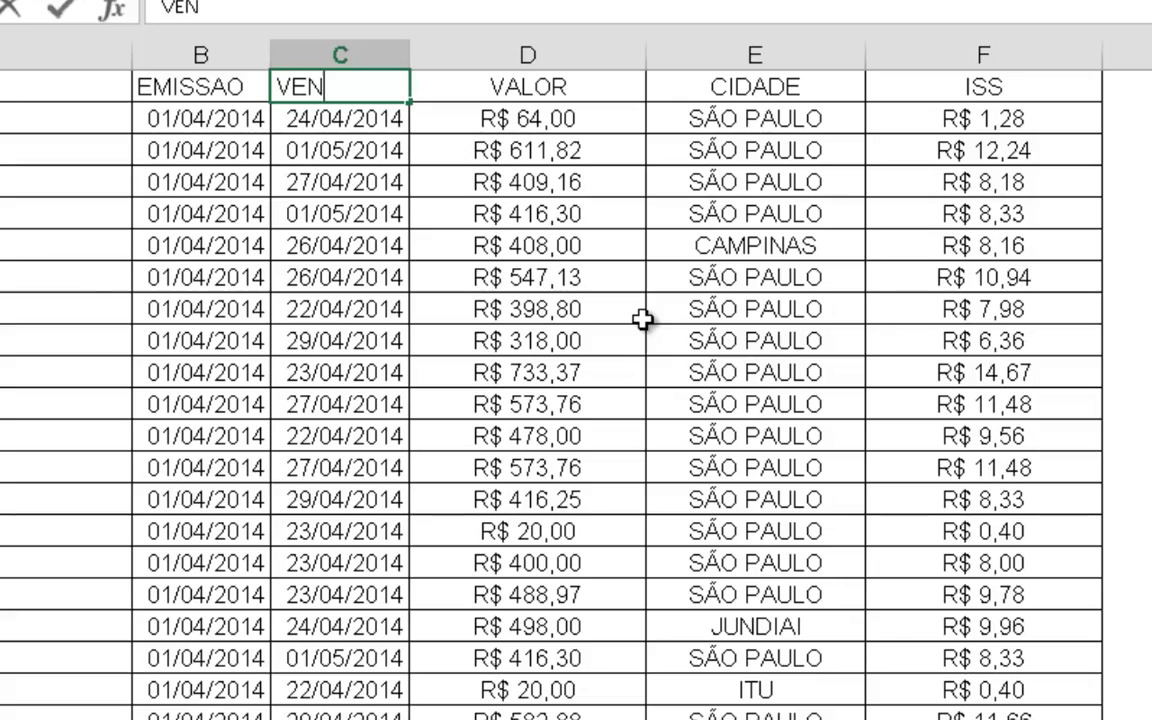
text(CIMENTO)
key(Return)
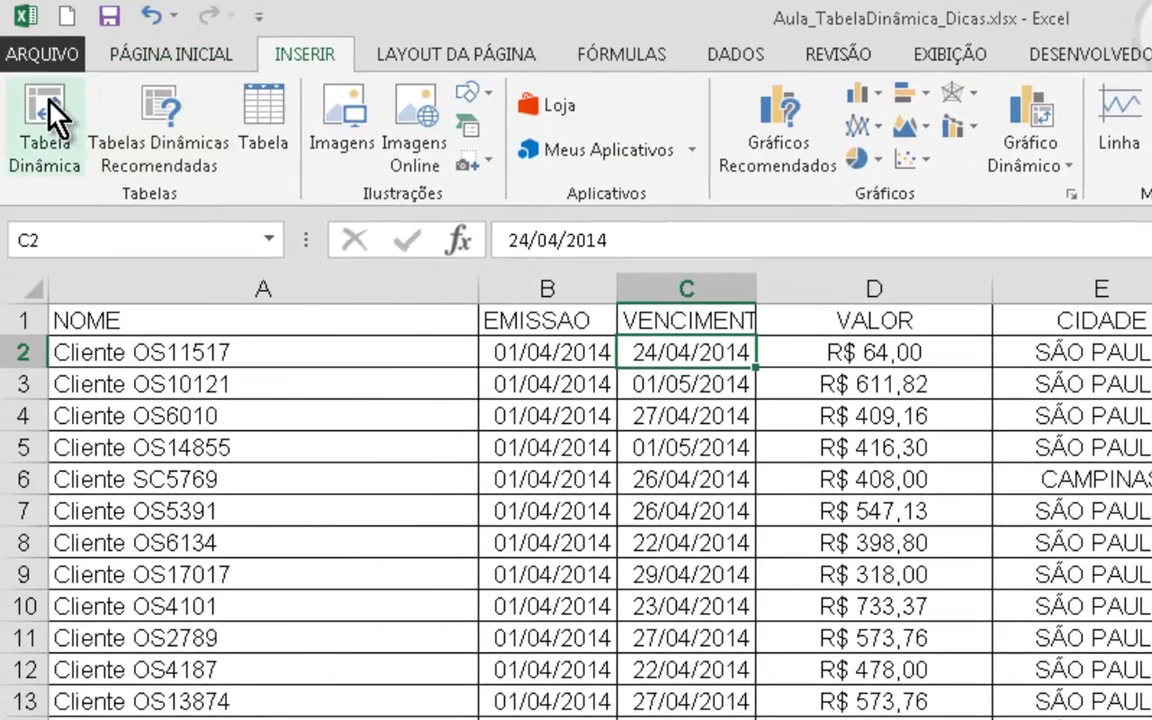
Create a PivotTable from the data table on a new sheet and delete that sheet
click(44, 95)
key(Return)
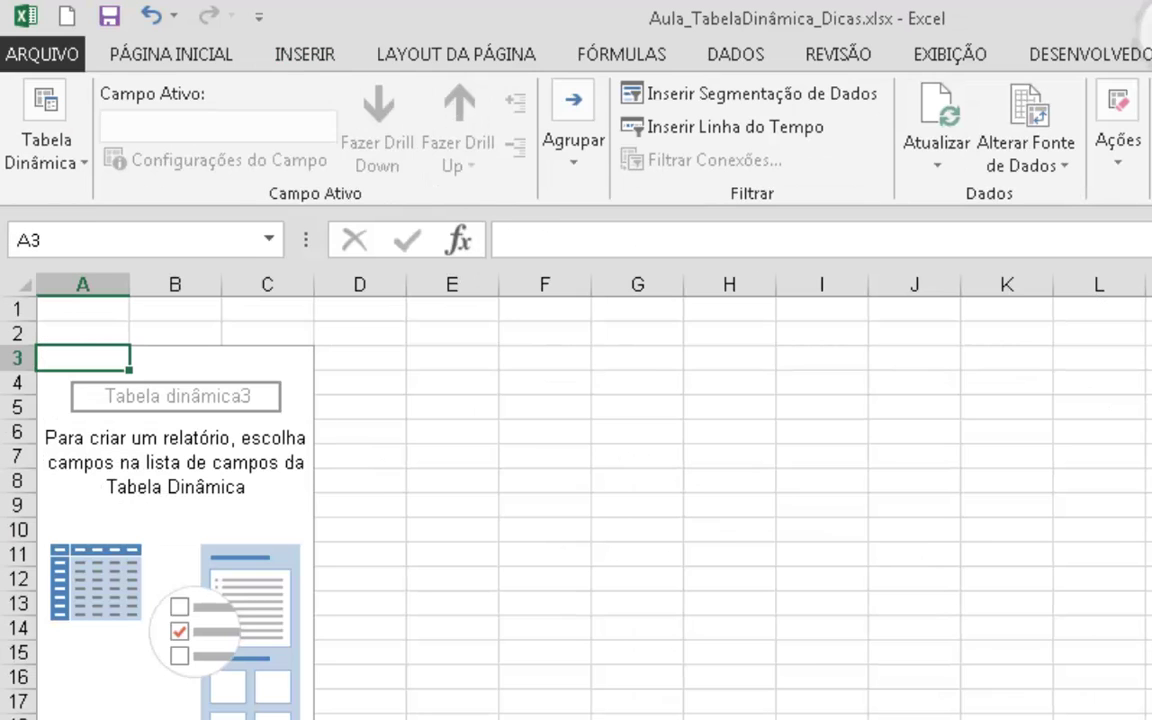
click(186, 718)
right_click(187, 719)
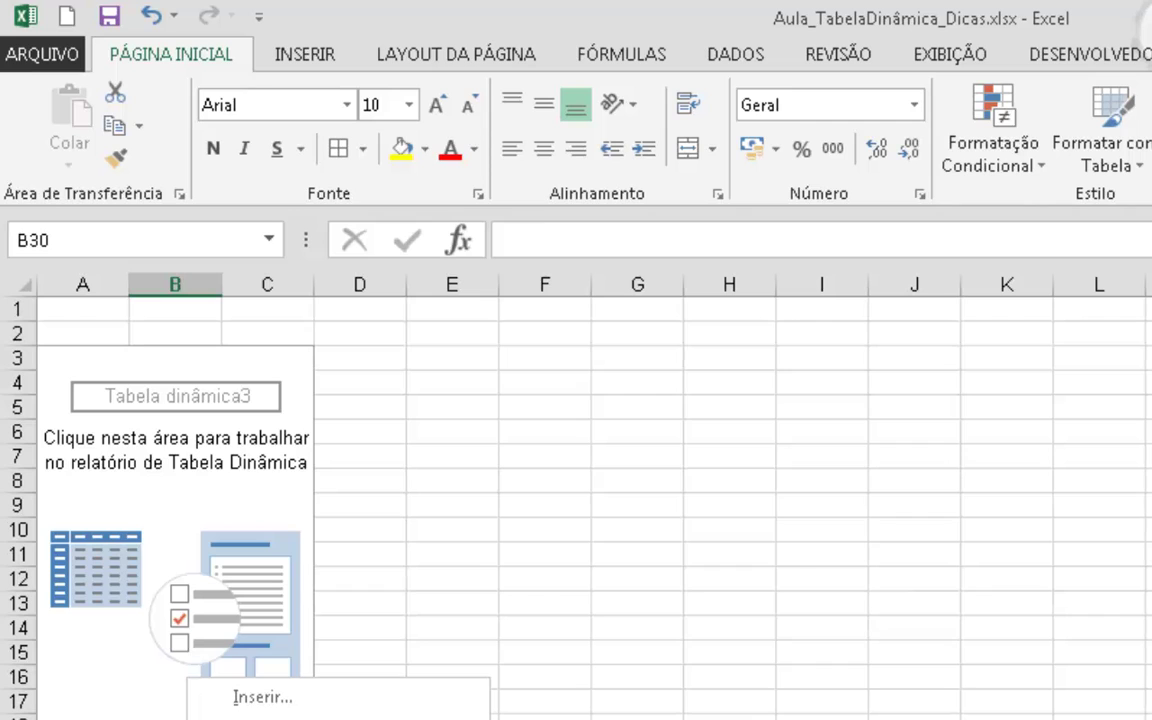
click(262, 718)
click(862, 641)
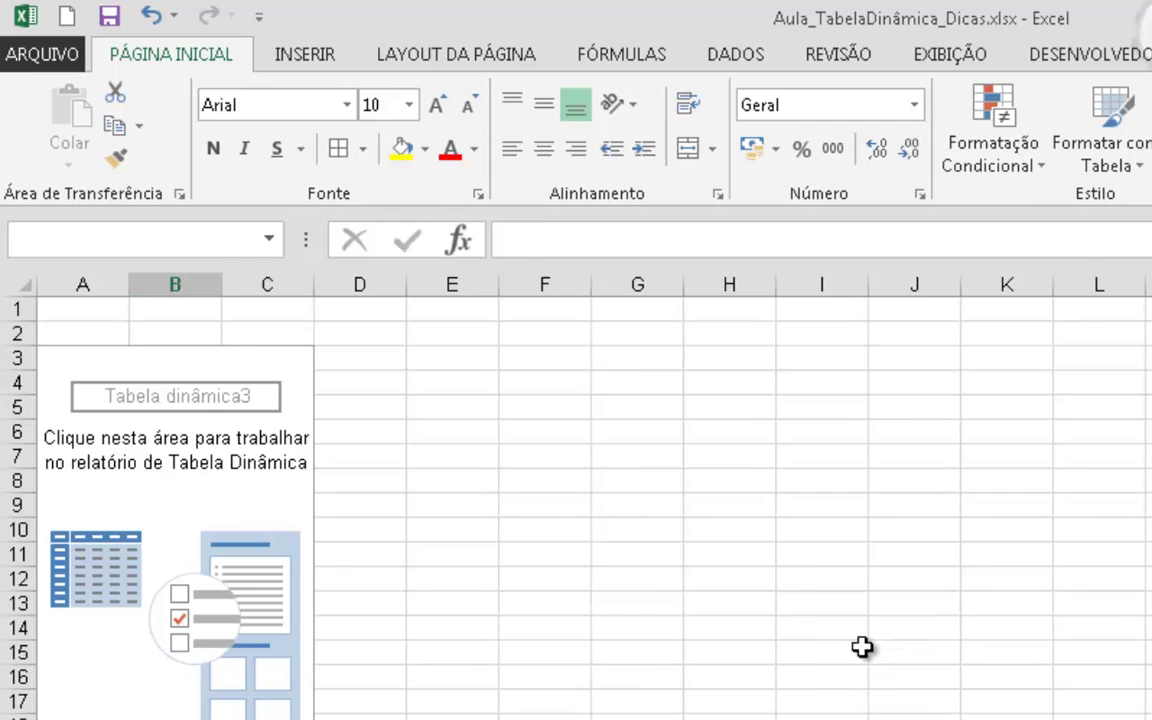
key(Left)
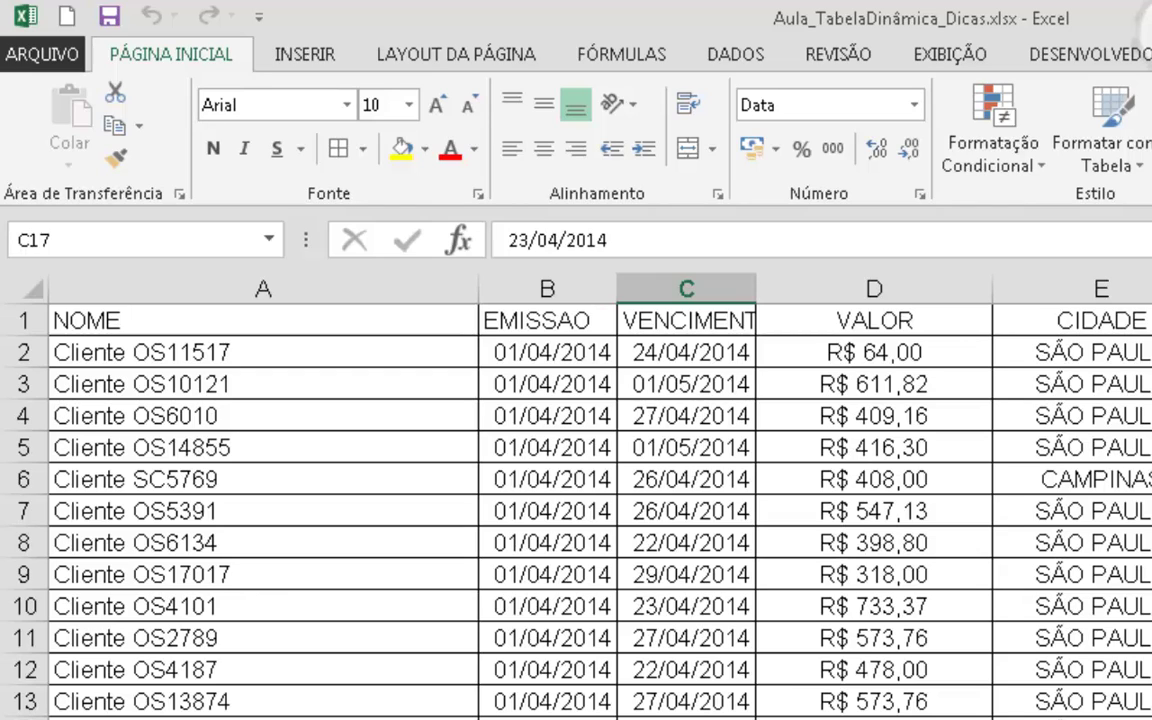
key(ctrl+Home)
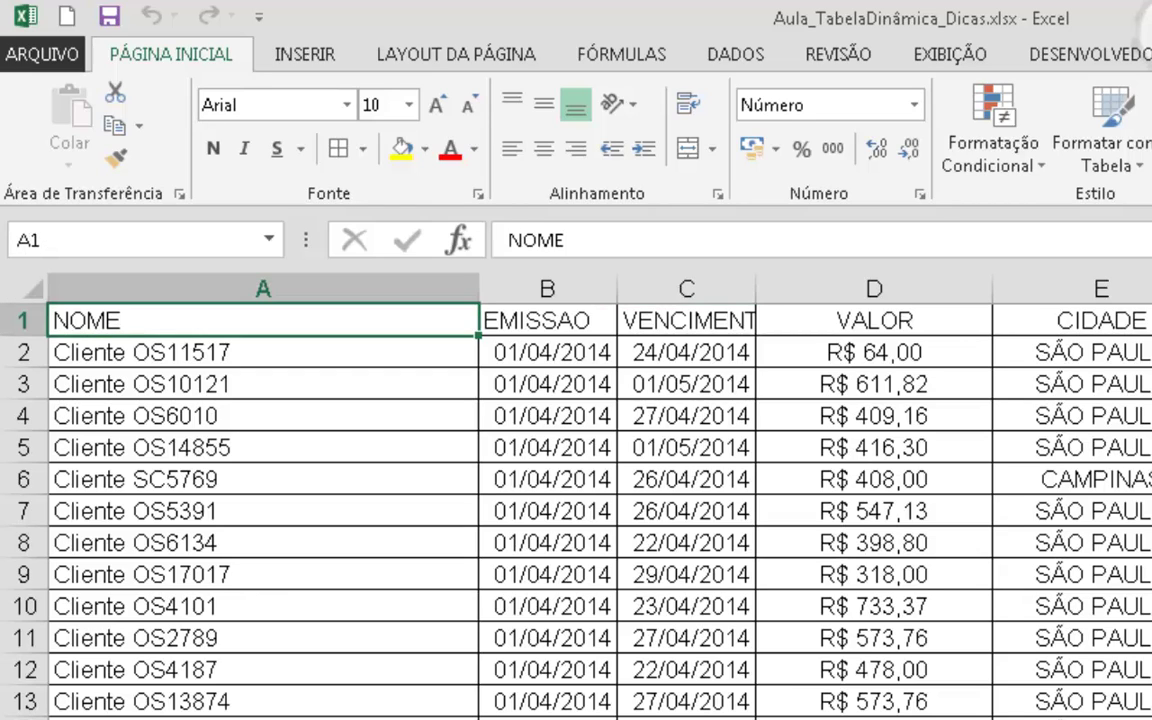
key(Right)
key(Right)
key(Right)
key(Right)
key(Down)
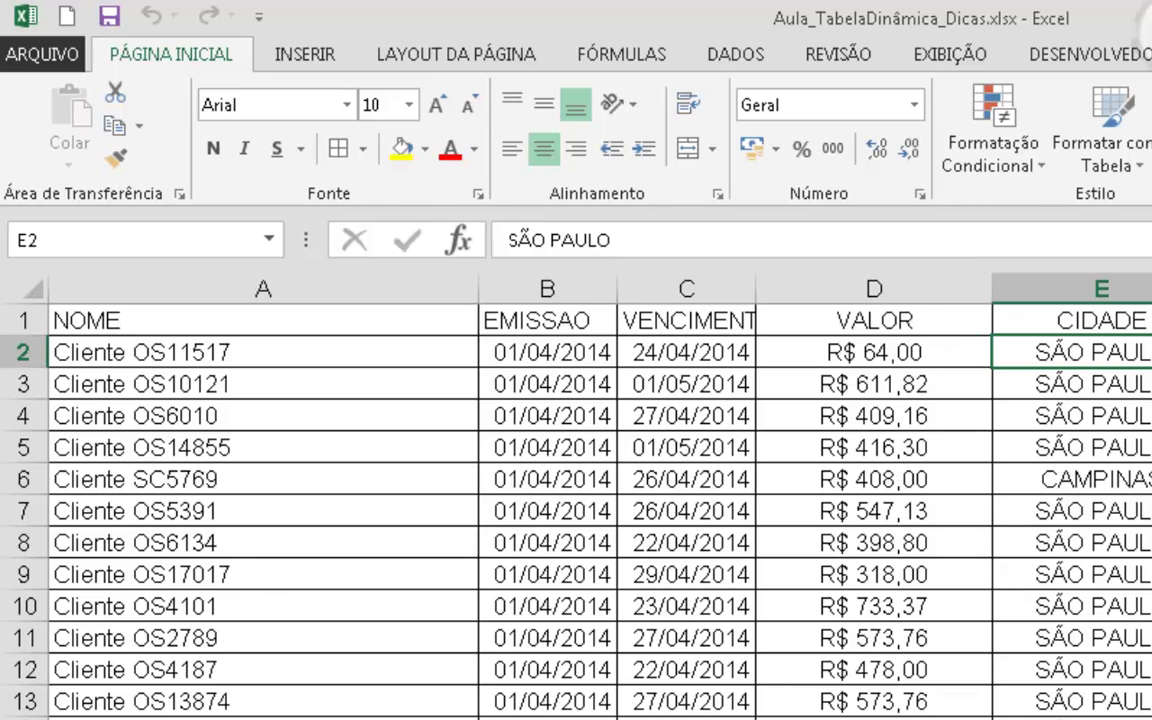
Complete the DICA 4 sheet's name as "DICA 4 - como colocar mais TD"
key(ctrl+Page_Down)
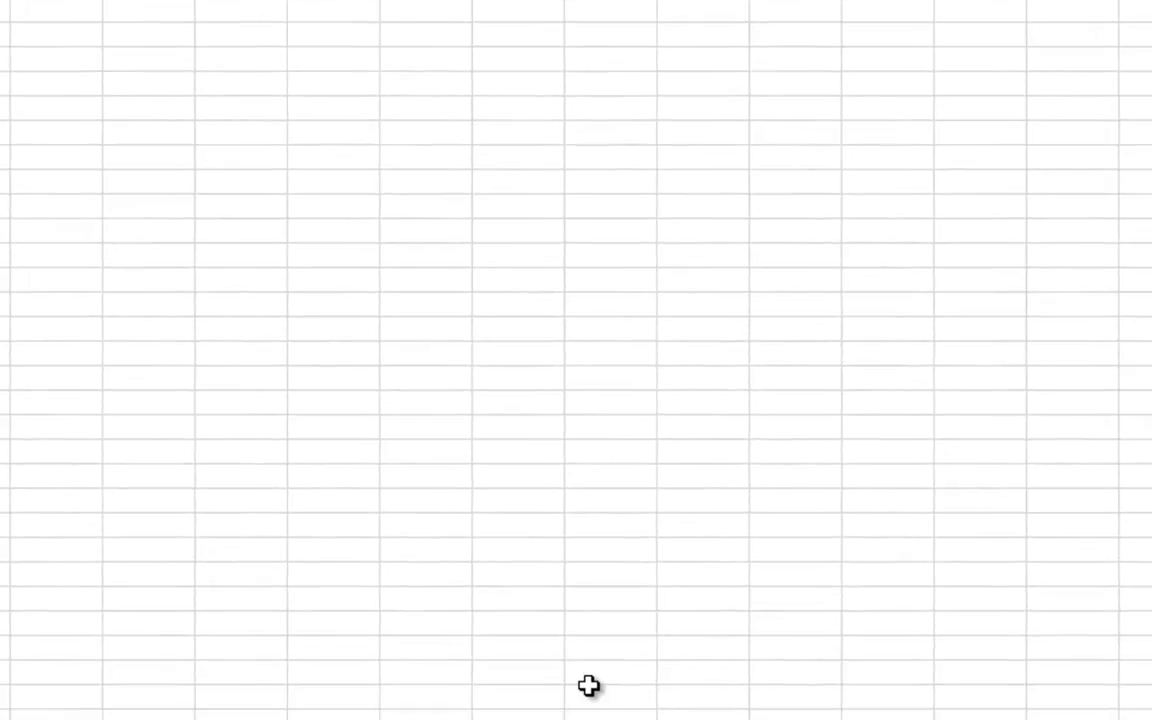
text(- cOMO)
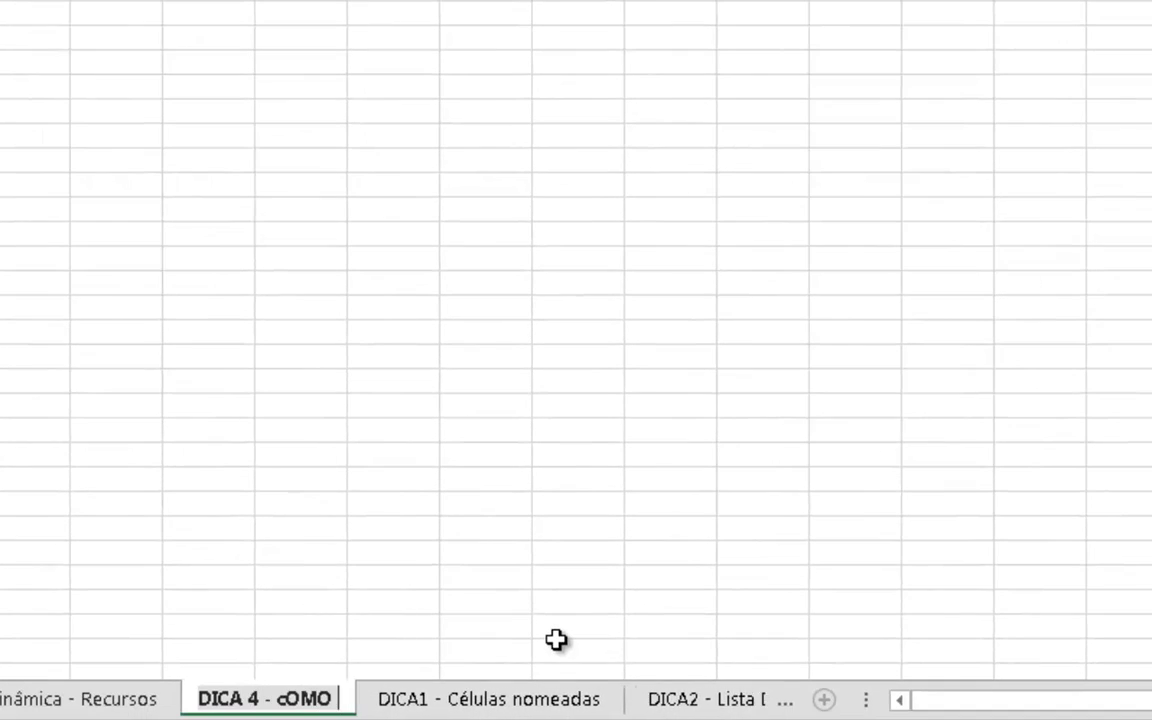
key(BackSpace)
key(BackSpace)
key(BackSpace)
text(omo colocar)
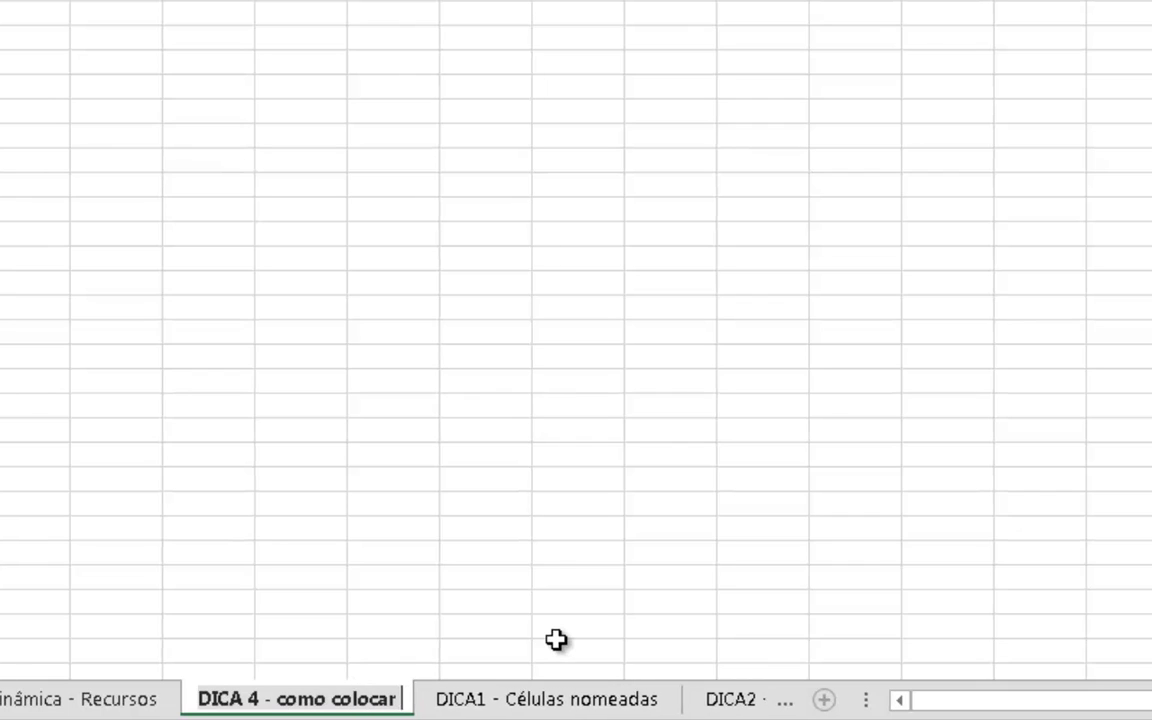
text( mais de T)
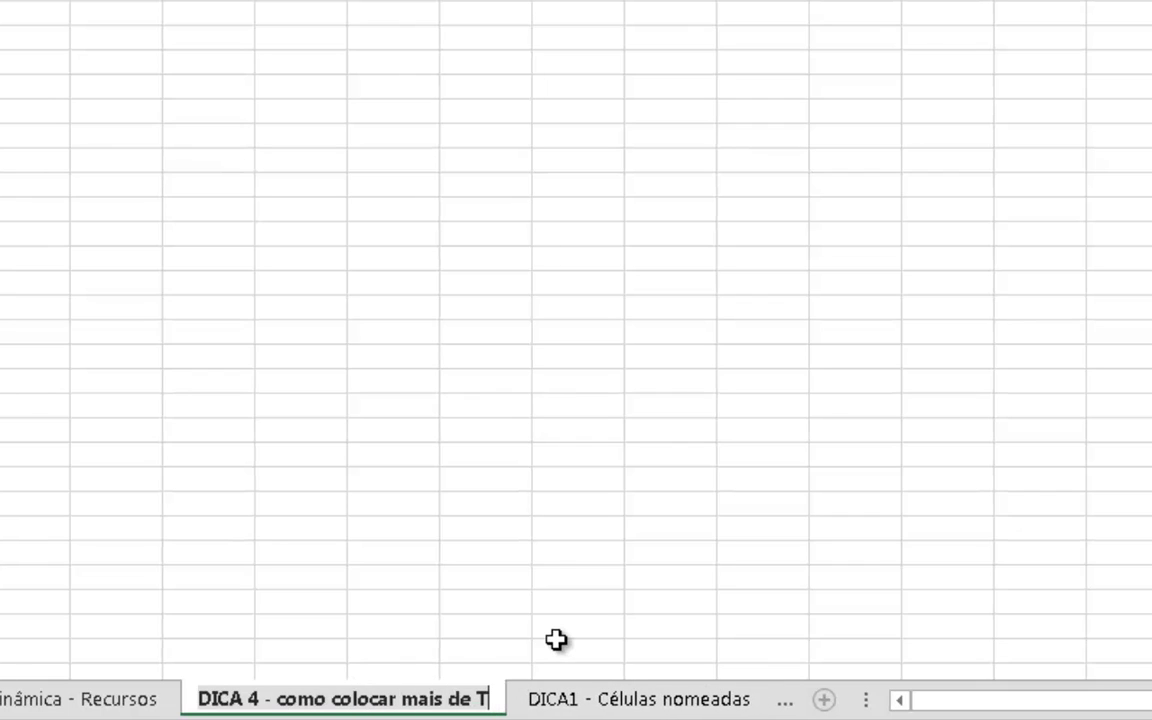
key(Delete)
key(Delete)
key(Delete)
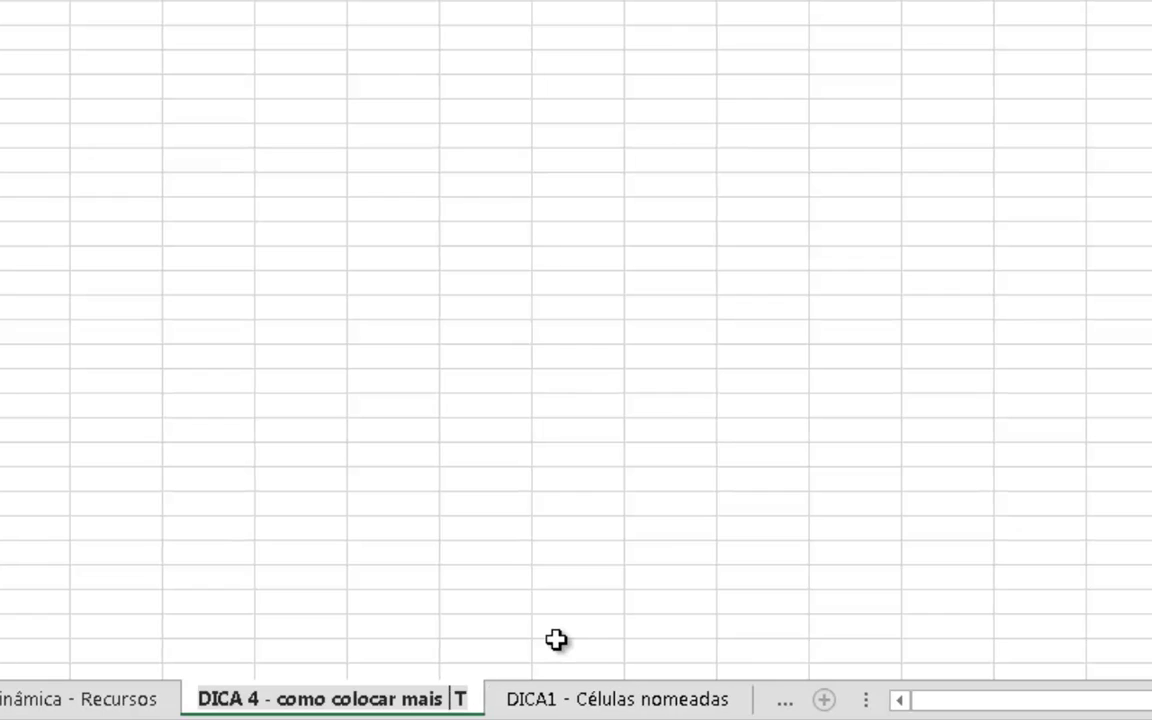
text(D)
key(Return)
click(106, 40)
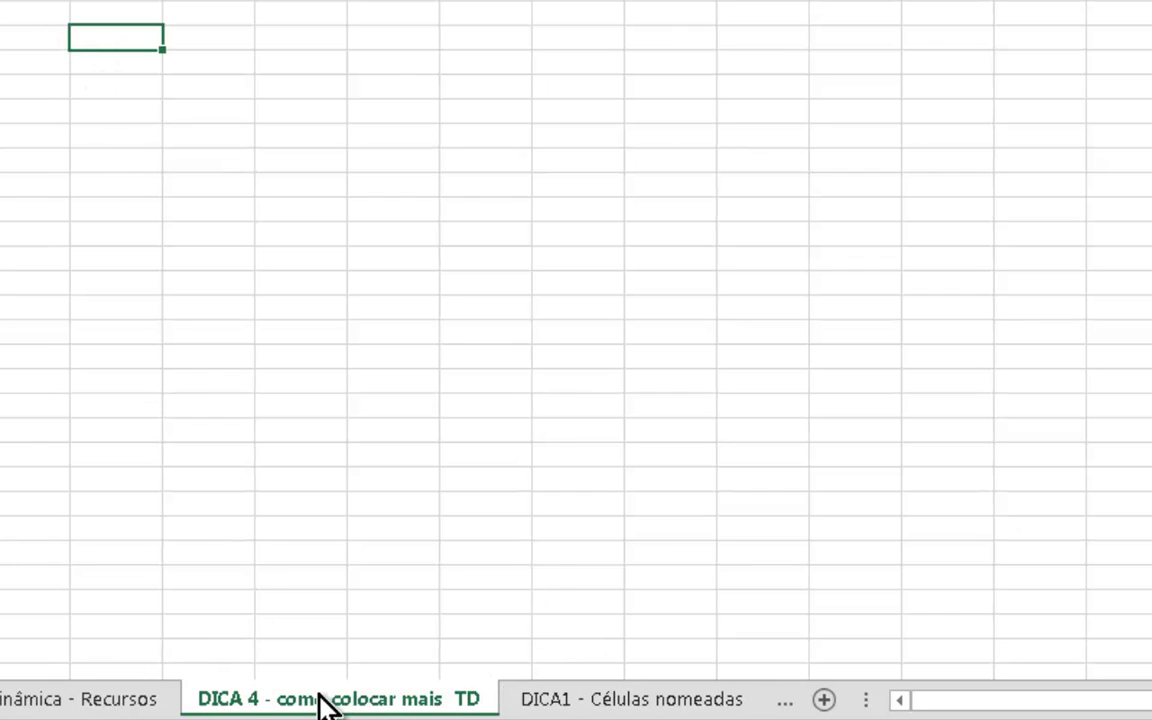
Move the DICA 4 sheet after the DICA2 - Lista Dinâmica sheet and select its cell A1
mouse_move(324, 700)
mouse_down()
mouse_move(787, 689)
mouse_move(789, 699)
mouse_up()
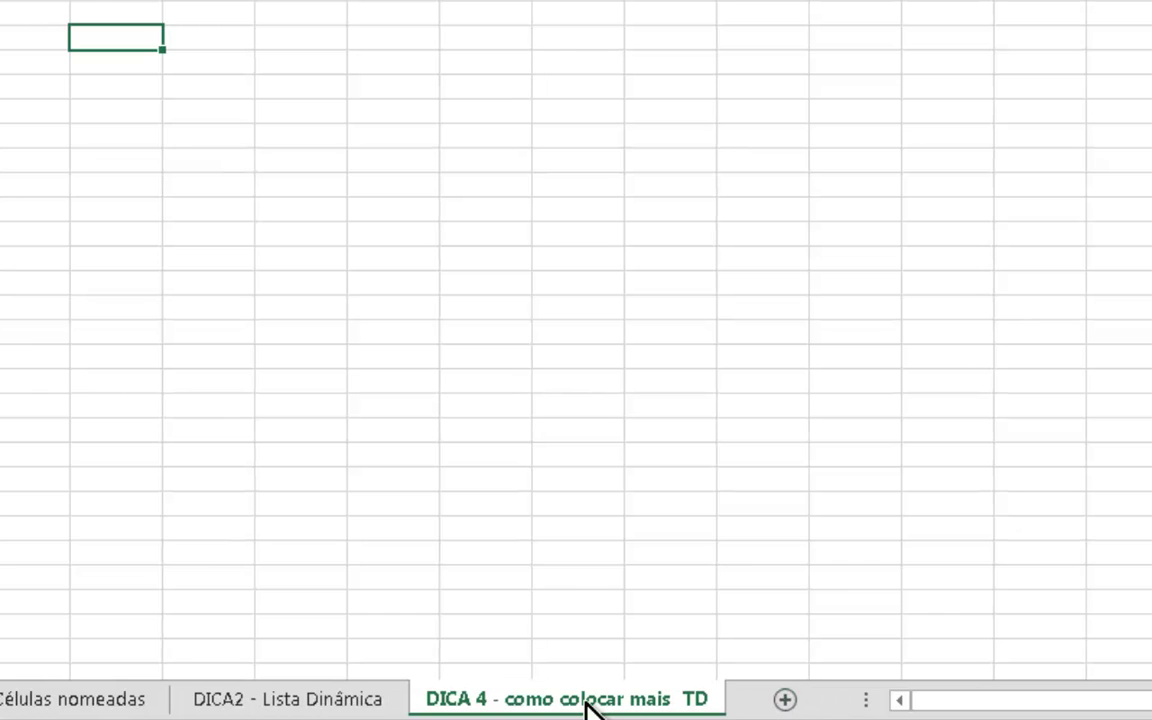
click(365, 401)
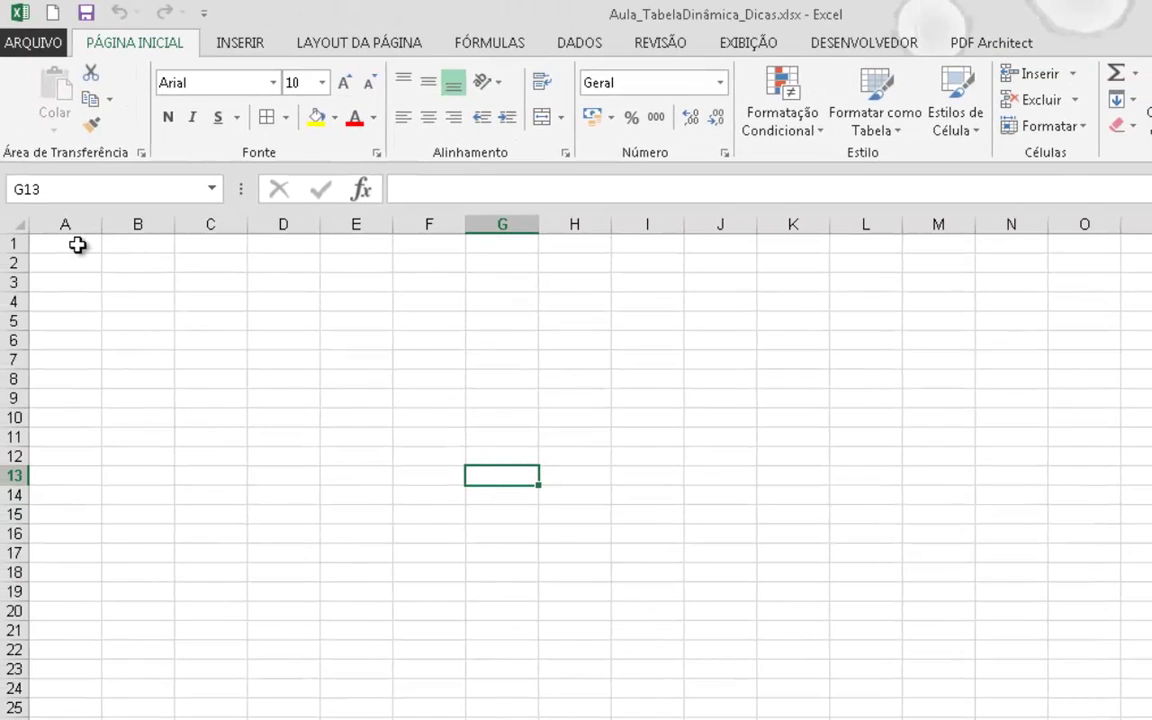
click(72, 234)
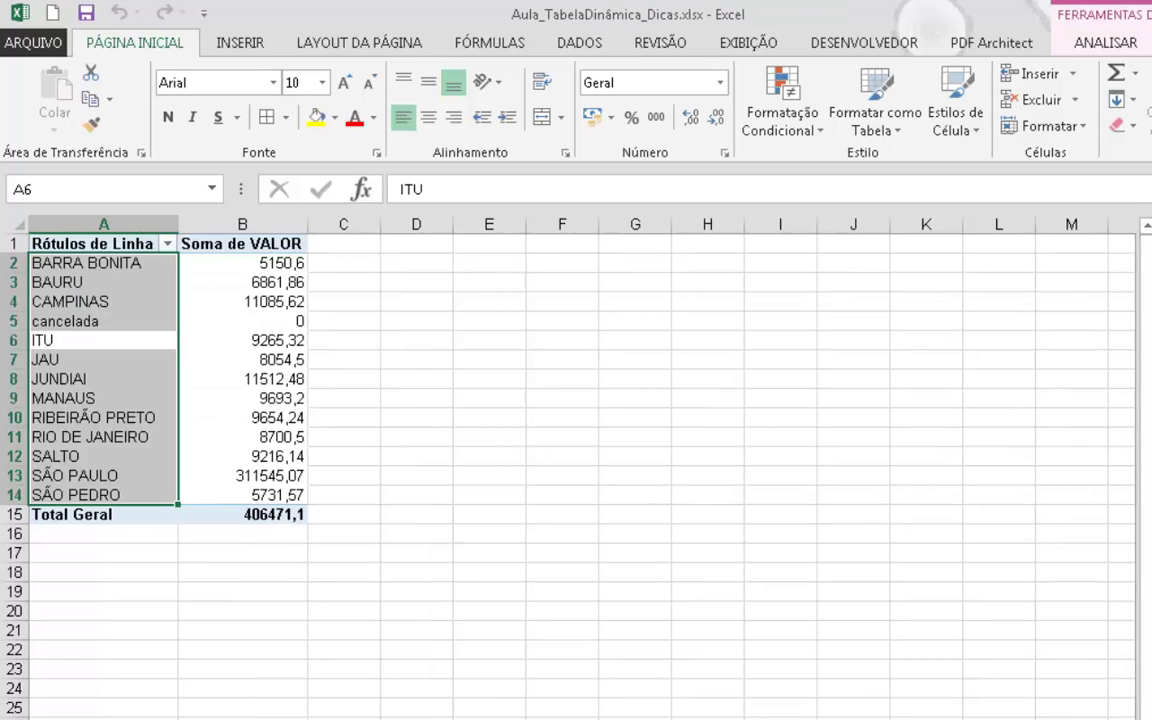
Wrap the ISS formula in cell F2 of the Tabela Dinâmica - Recursos sheet in an error check: =SEERRO(D2*2%;0)
key(ctrl+Page_Down)
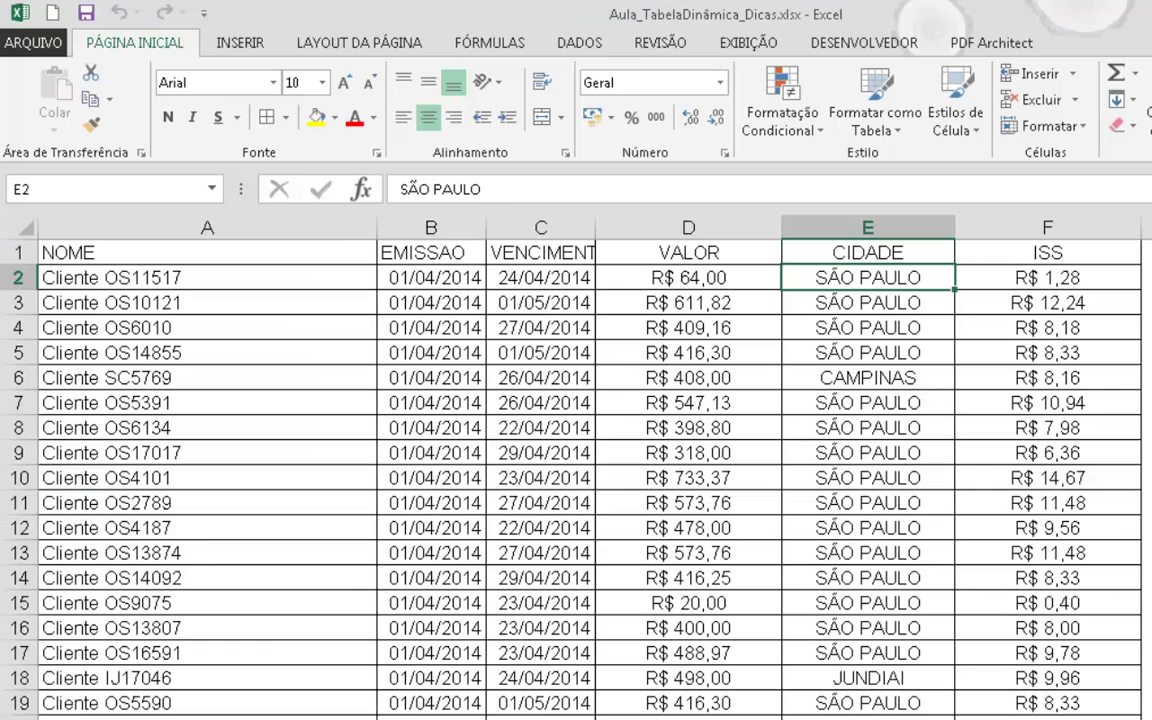
click(535, 430)
click(965, 277)
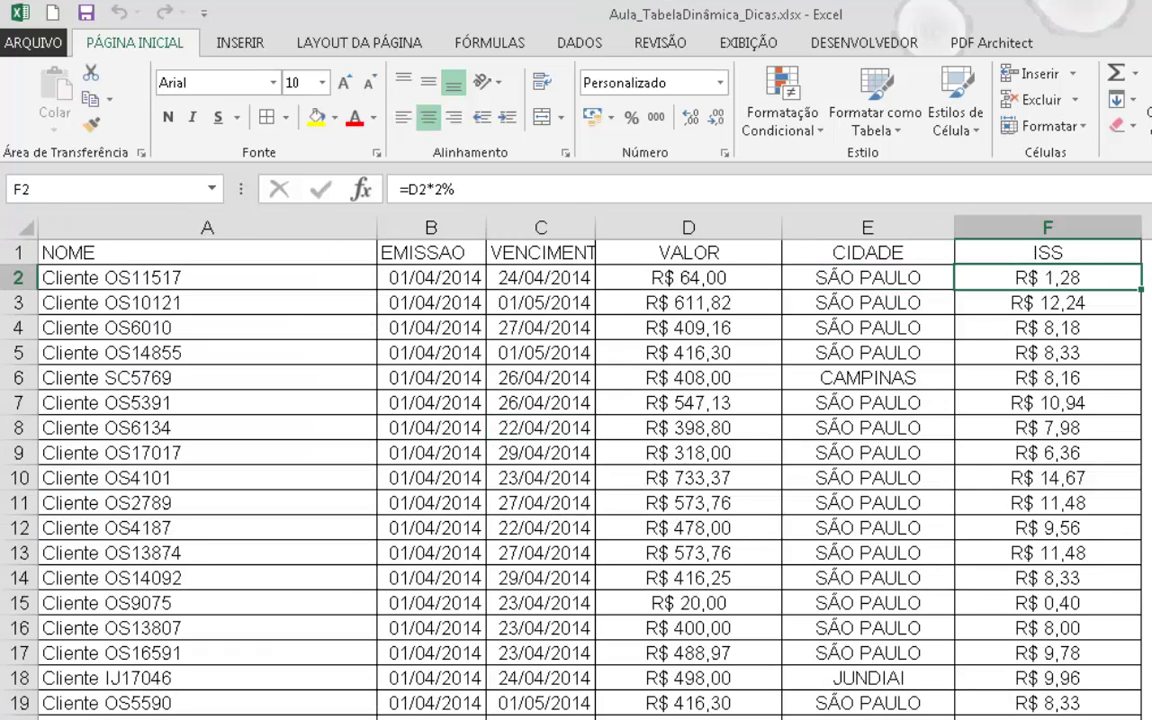
key(F2)
key(Home)
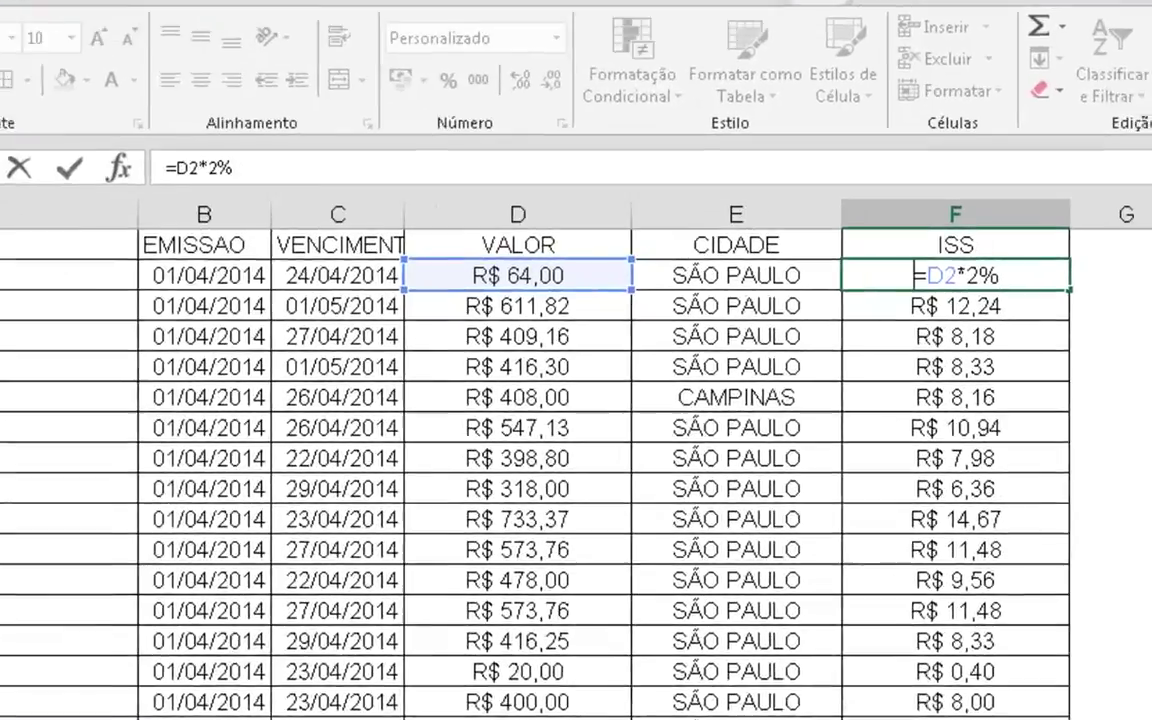
key(Right)
text(seerro()
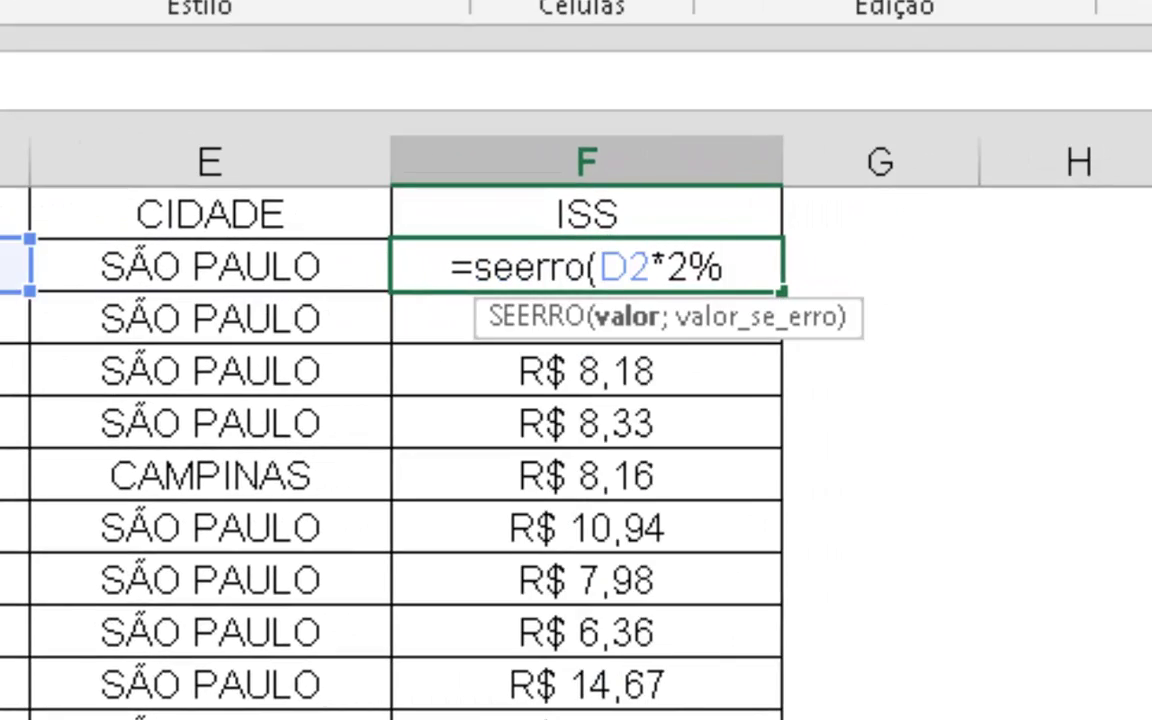
text(;0)
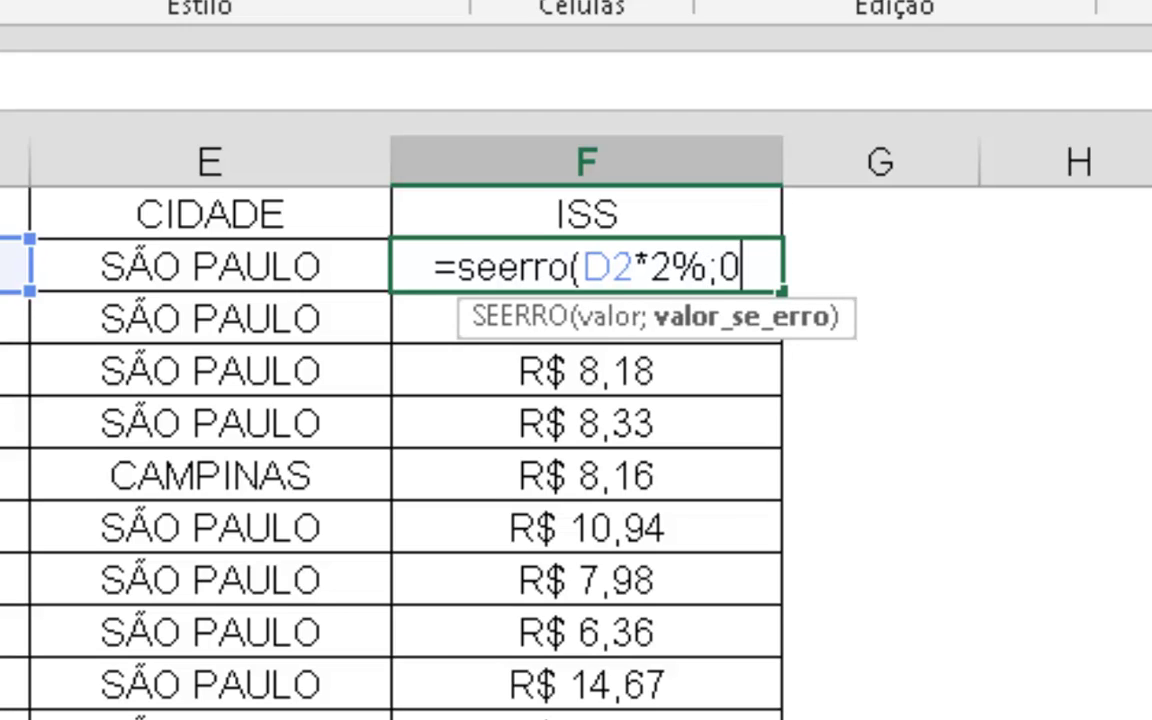
key(Return)
Fill the SEERRO formula from F2 down the whole ISS column
click(763, 287)
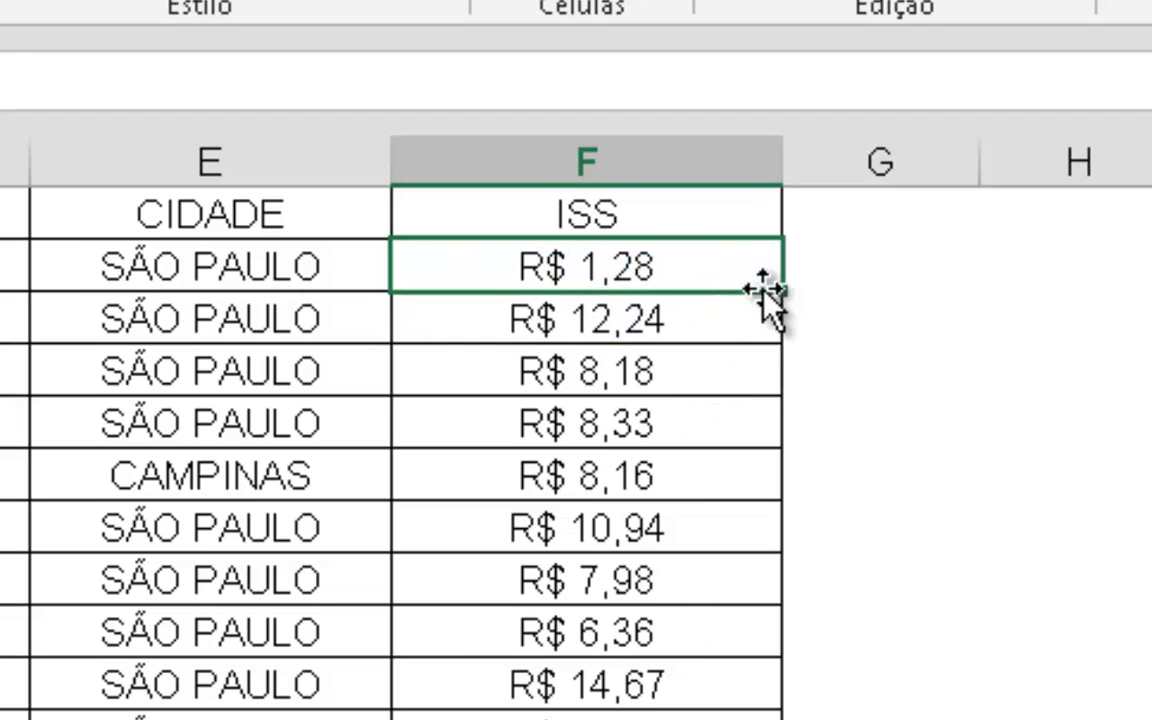
double_click(780, 300)
click(643, 440)
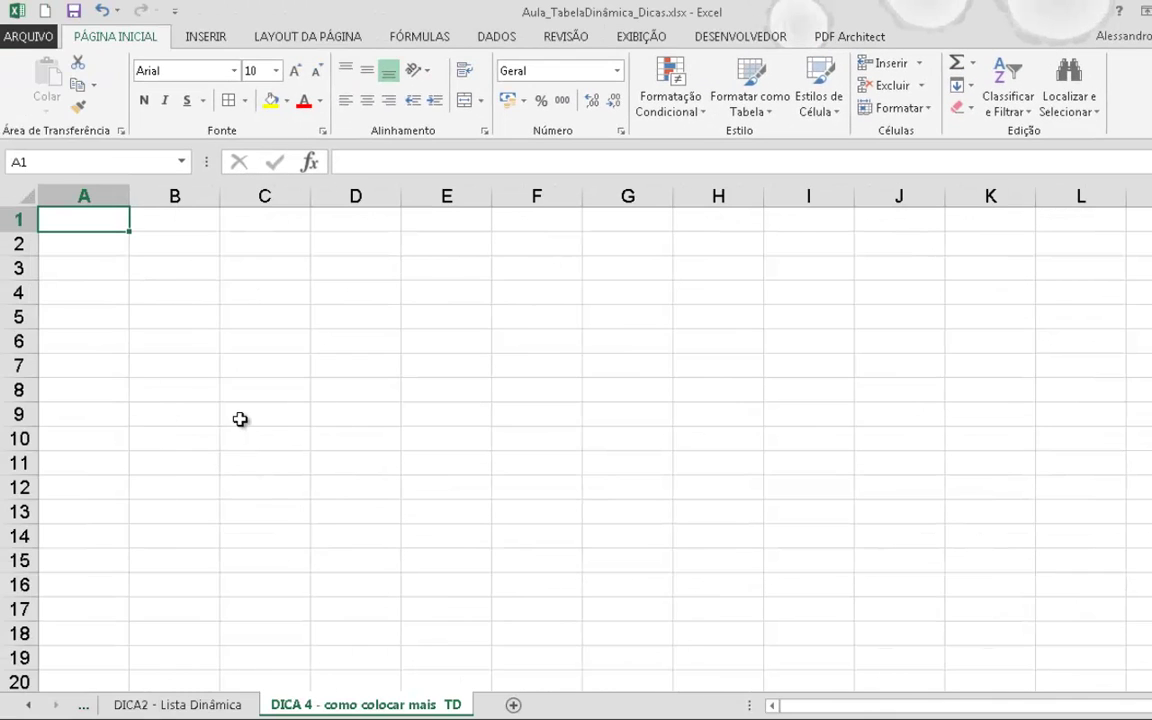
Create a PivotTable in cell A1 of the DICA 4 sheet using the named range TabDinamicaDesloc as its source
click(224, 366)
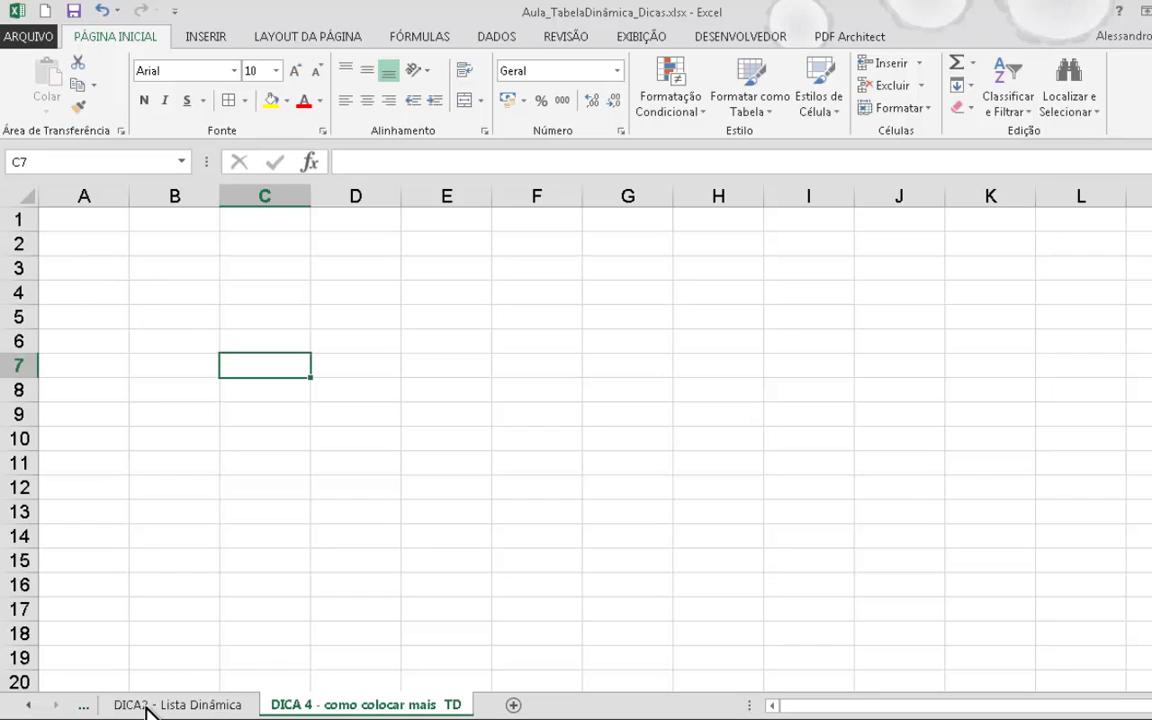
click(75, 220)
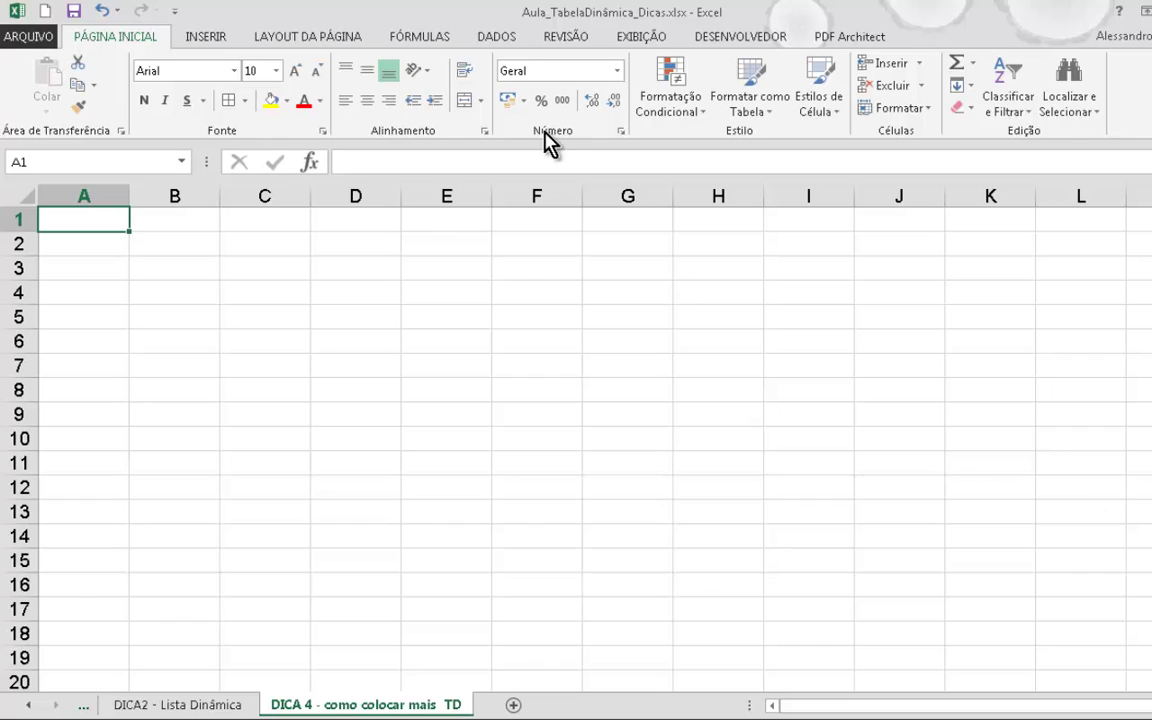
click(208, 38)
click(36, 90)
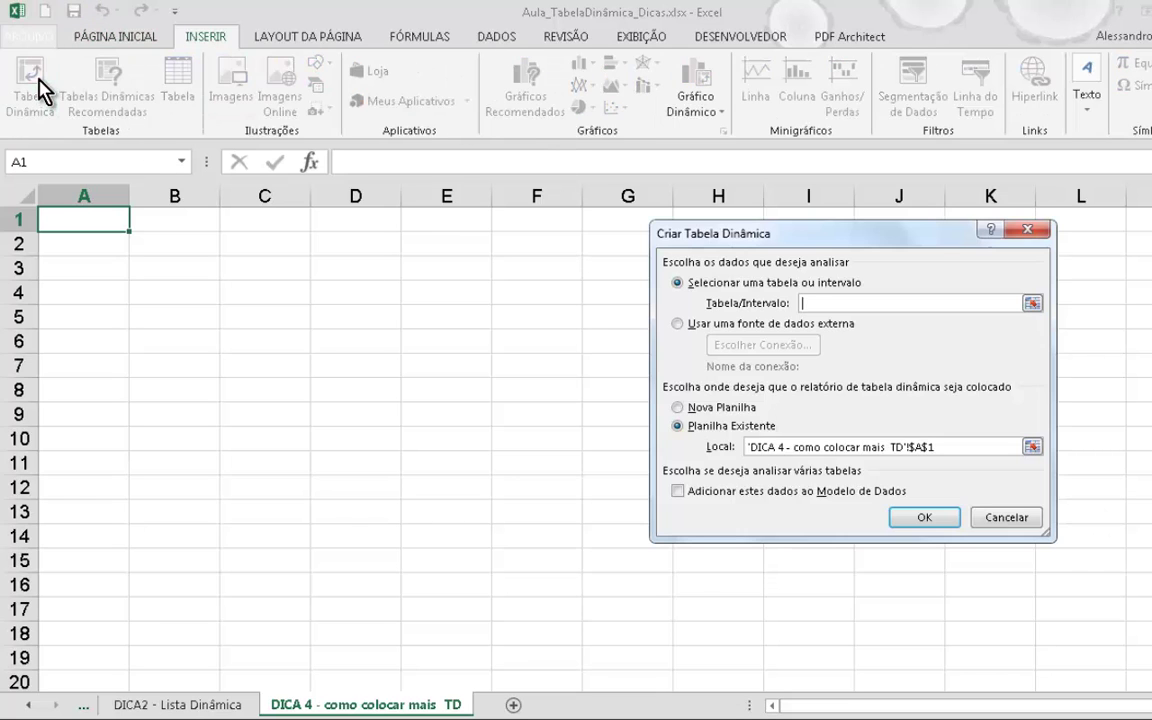
key(F3)
click(820, 351)
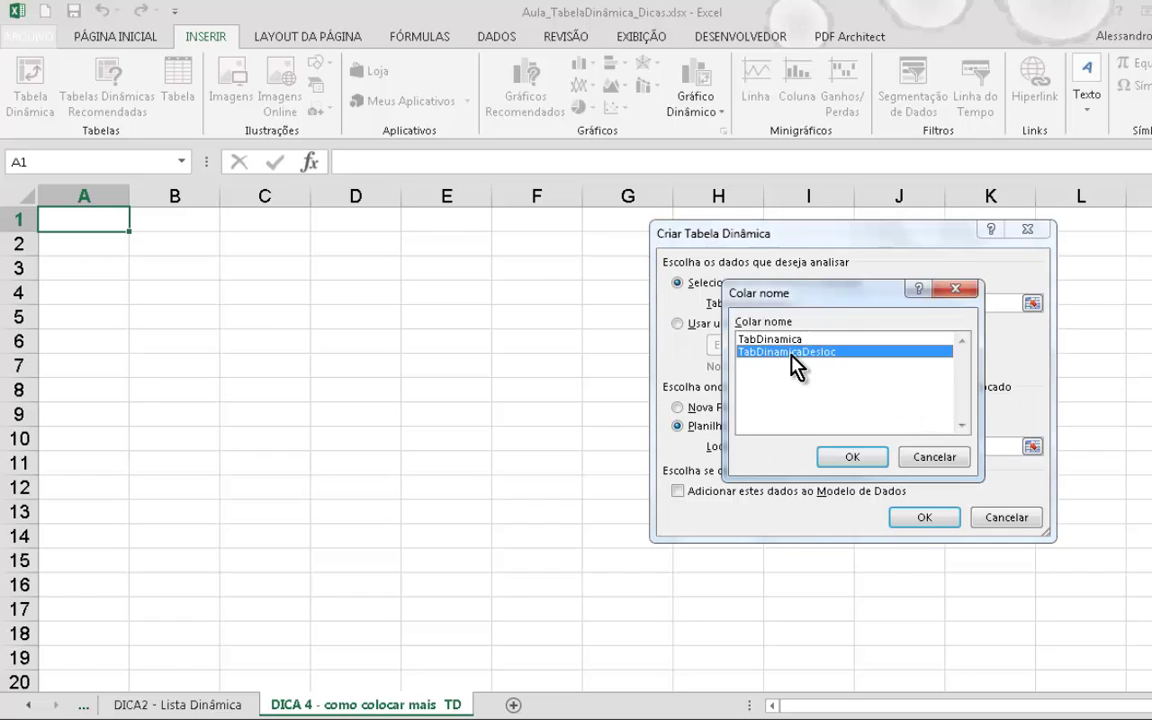
click(852, 459)
click(906, 518)
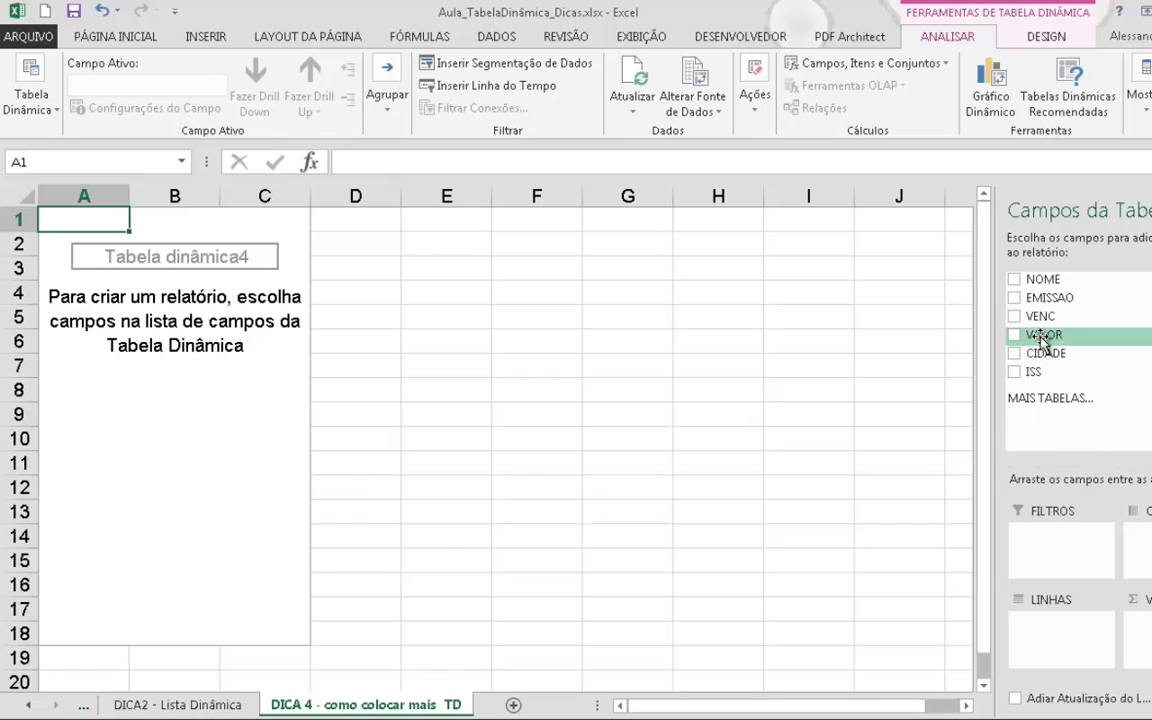
Add the VALOR and ISS fields to the PivotTable's values area
drag(1043, 338, 1147, 638)
drag(1052, 375, 1140, 480)
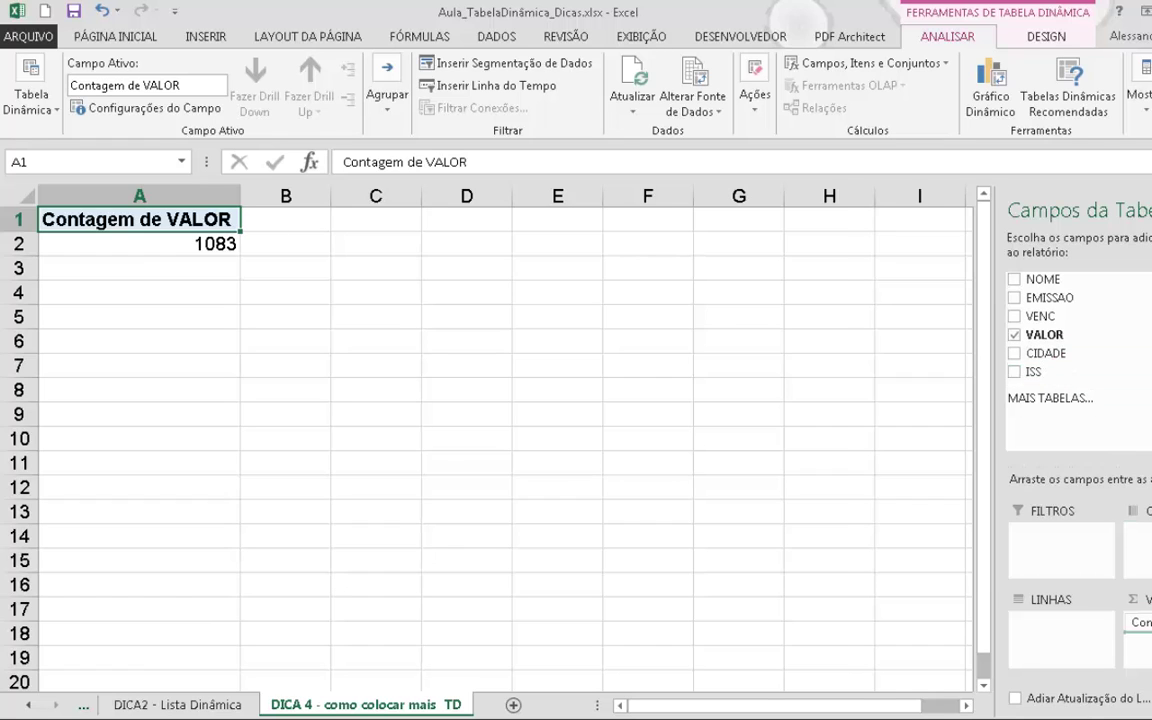
drag(1147, 638, 1147, 642)
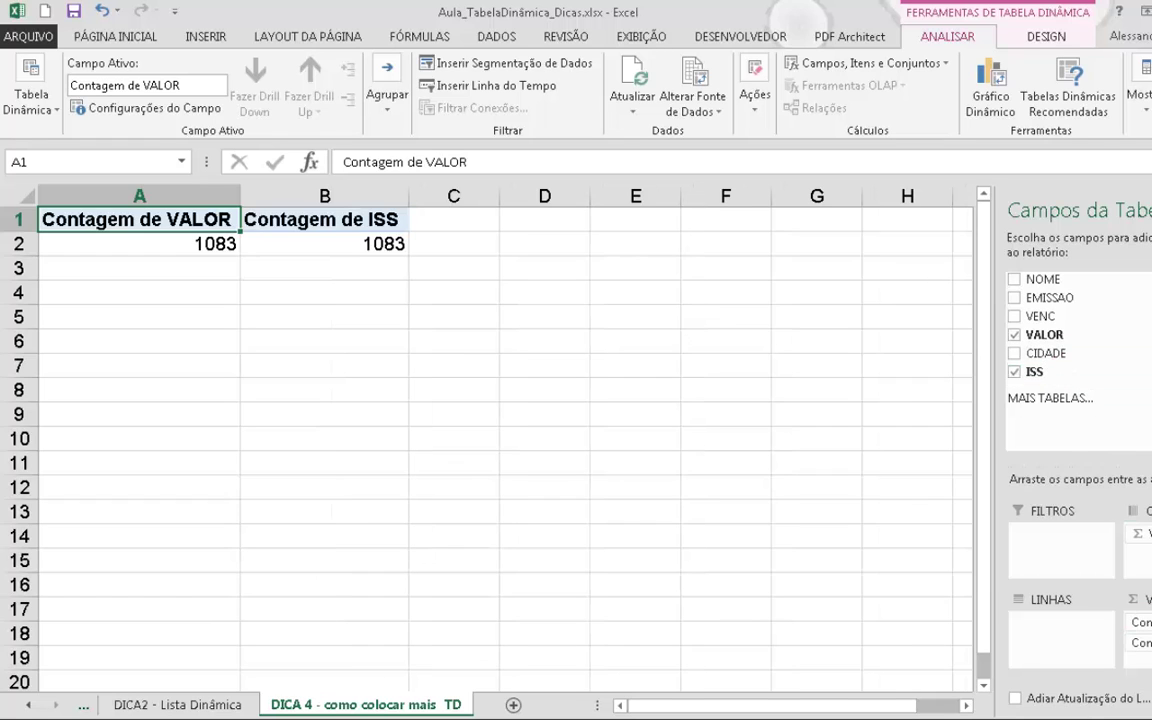
Summarize the VALOR field by Soma and format it as Moeda with two decimals and the R$ symbol
click(1140, 622)
click(1078, 600)
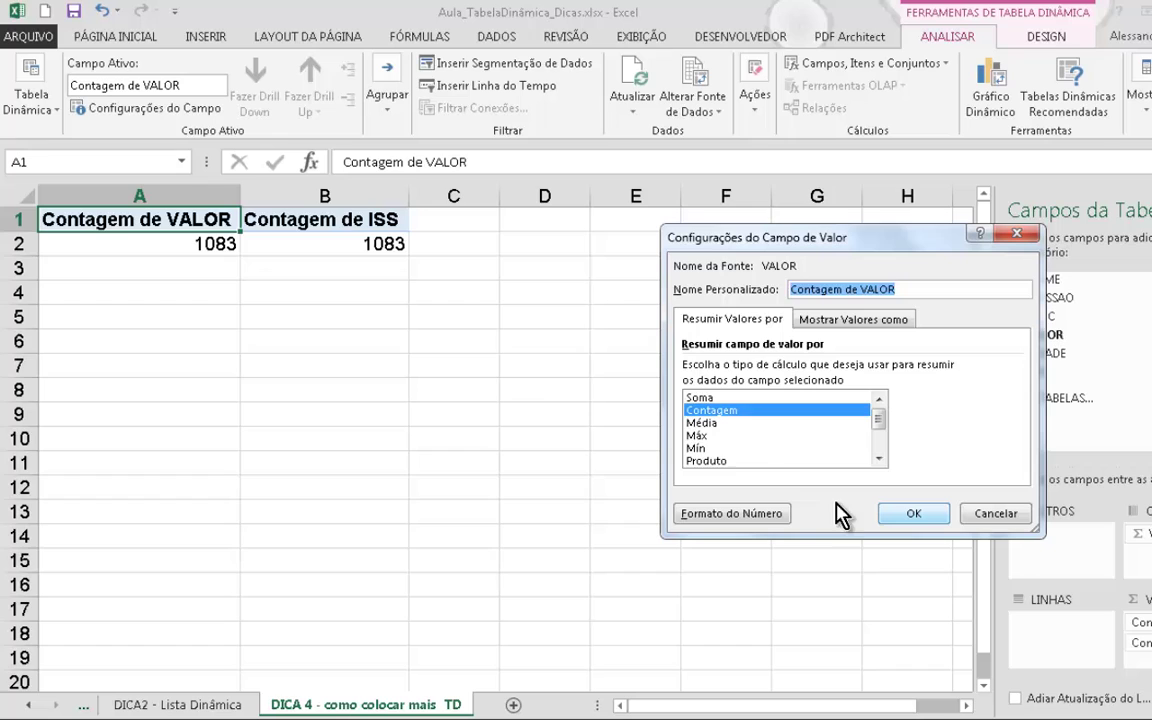
click(722, 398)
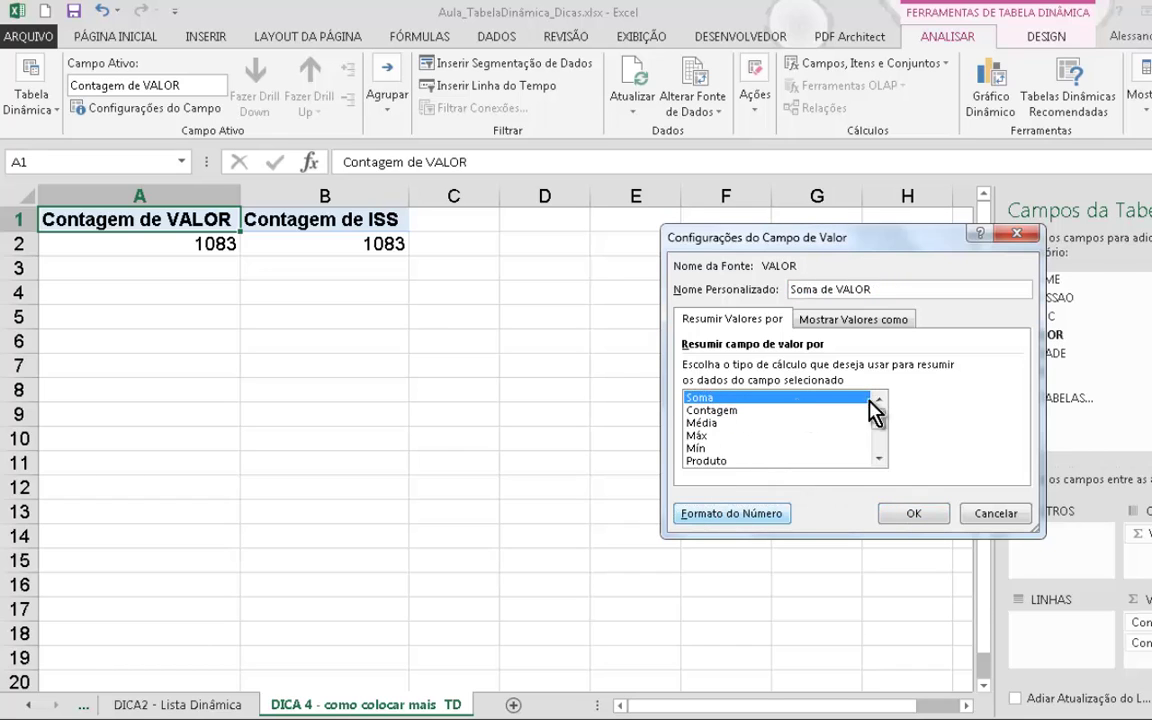
click(731, 513)
click(660, 267)
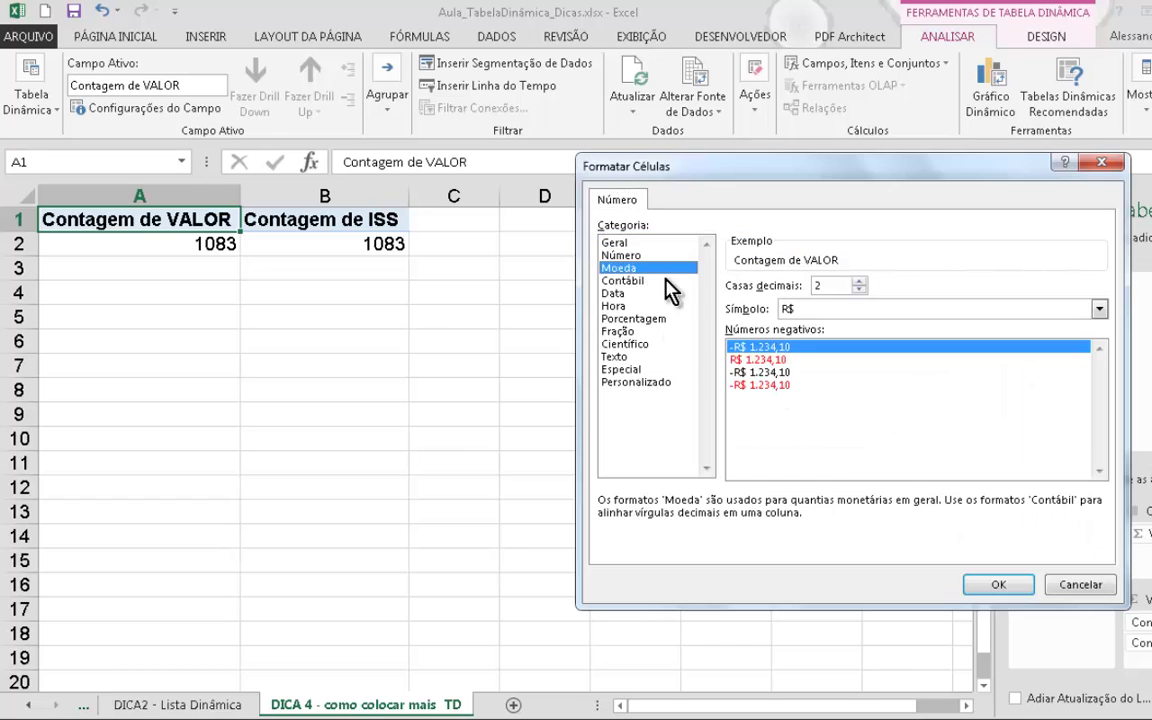
click(990, 588)
click(905, 513)
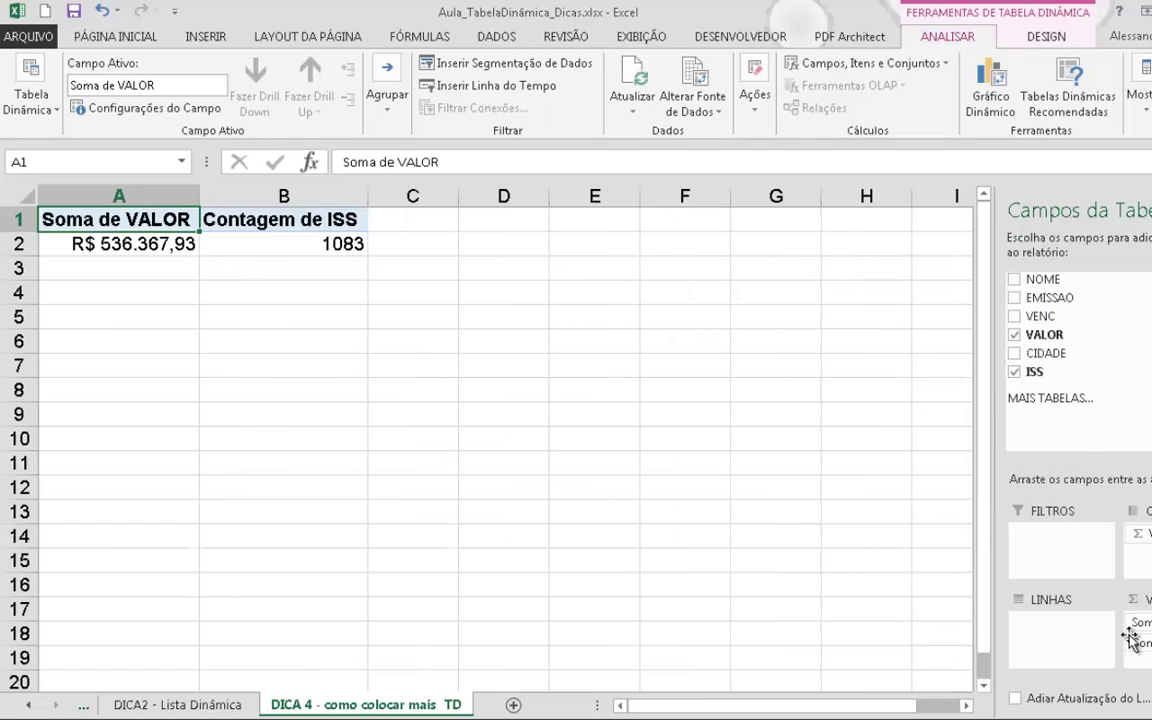
Summarize the ISS field by Soma and apply the Moeda number format to it
click(1140, 643)
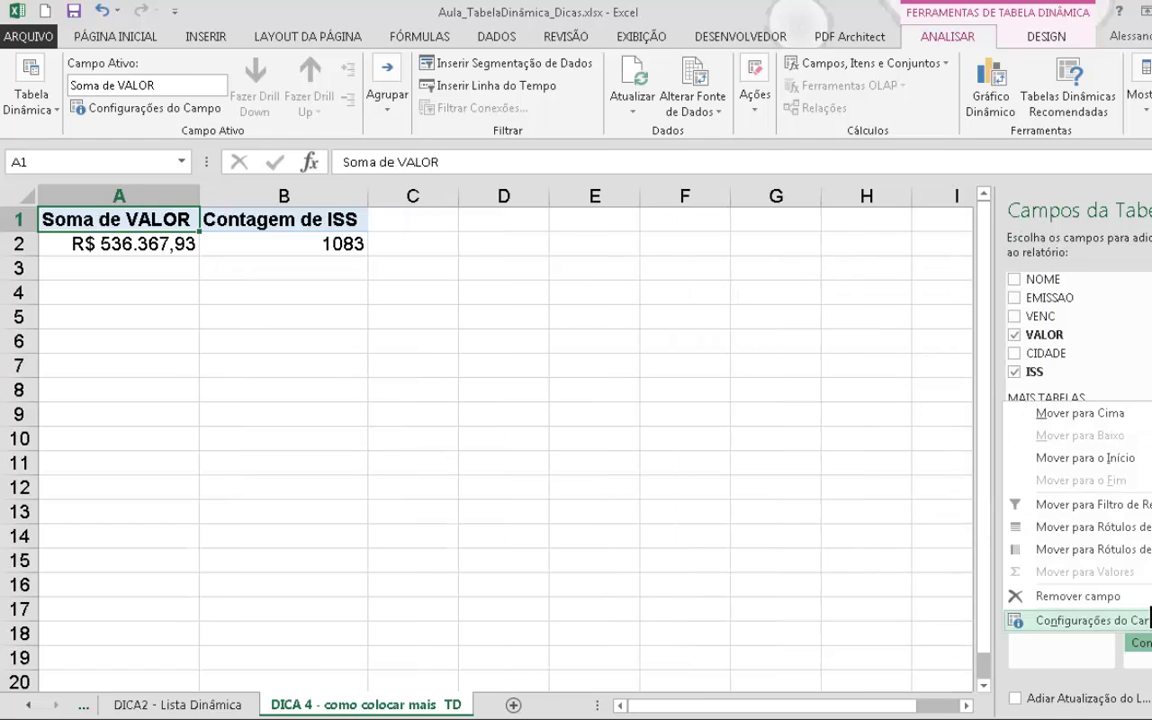
click(1111, 630)
click(728, 398)
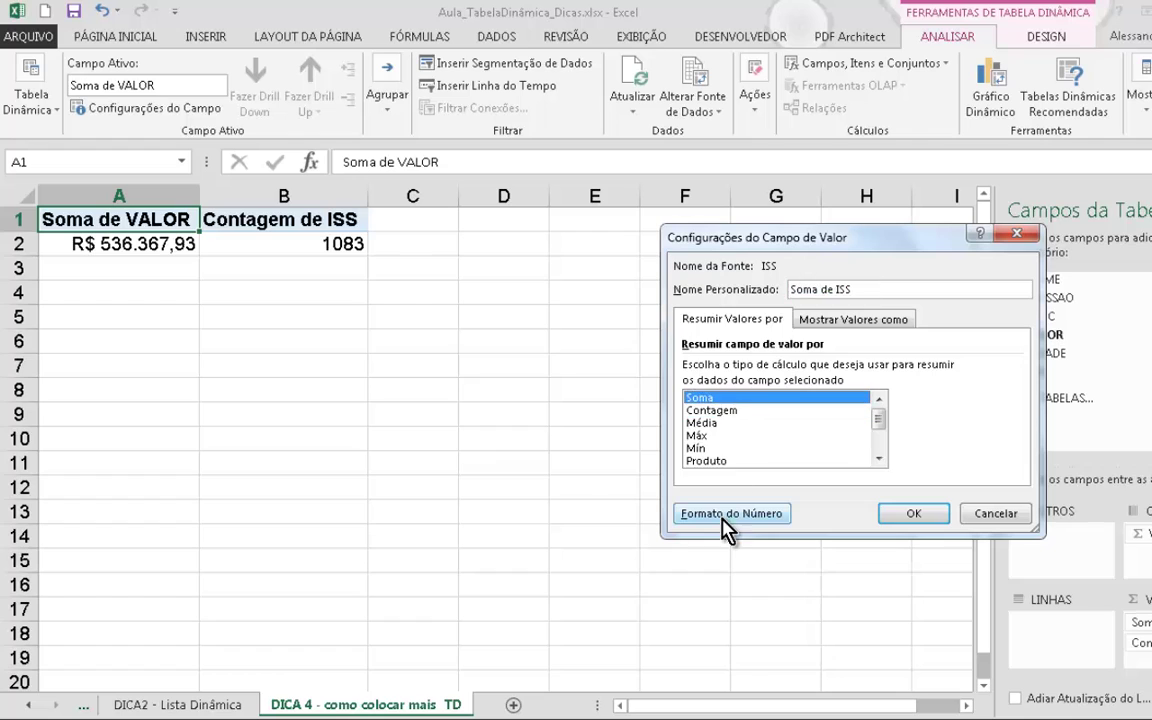
click(731, 513)
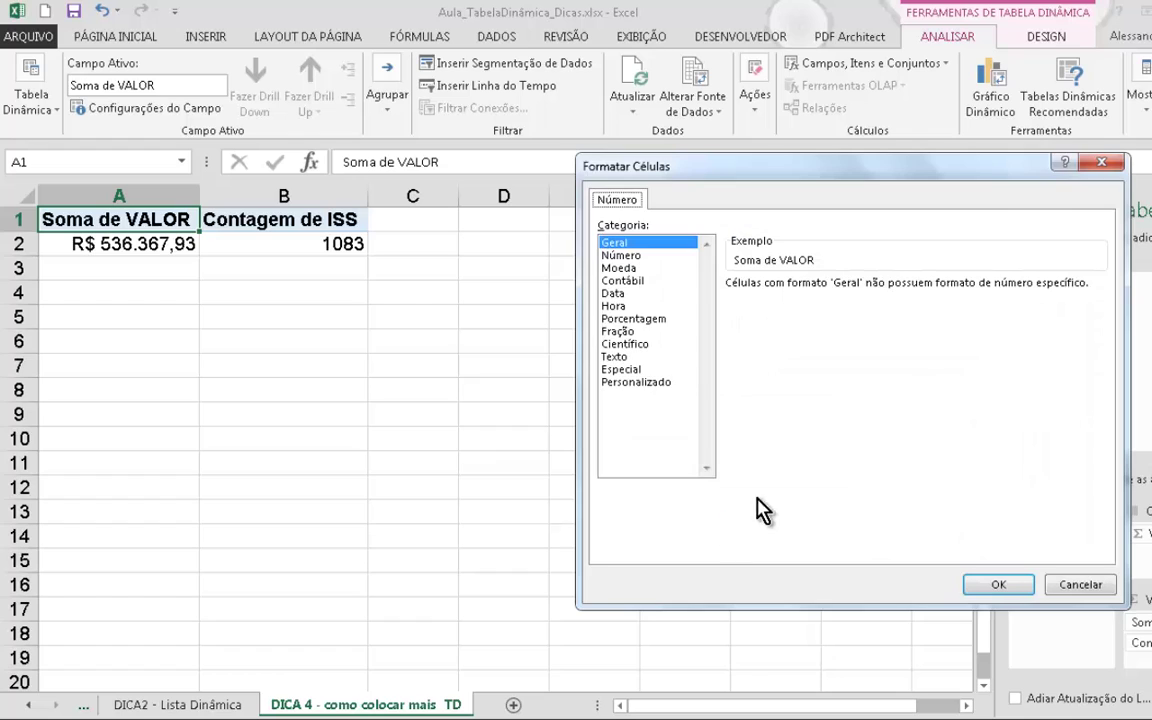
click(618, 268)
click(998, 586)
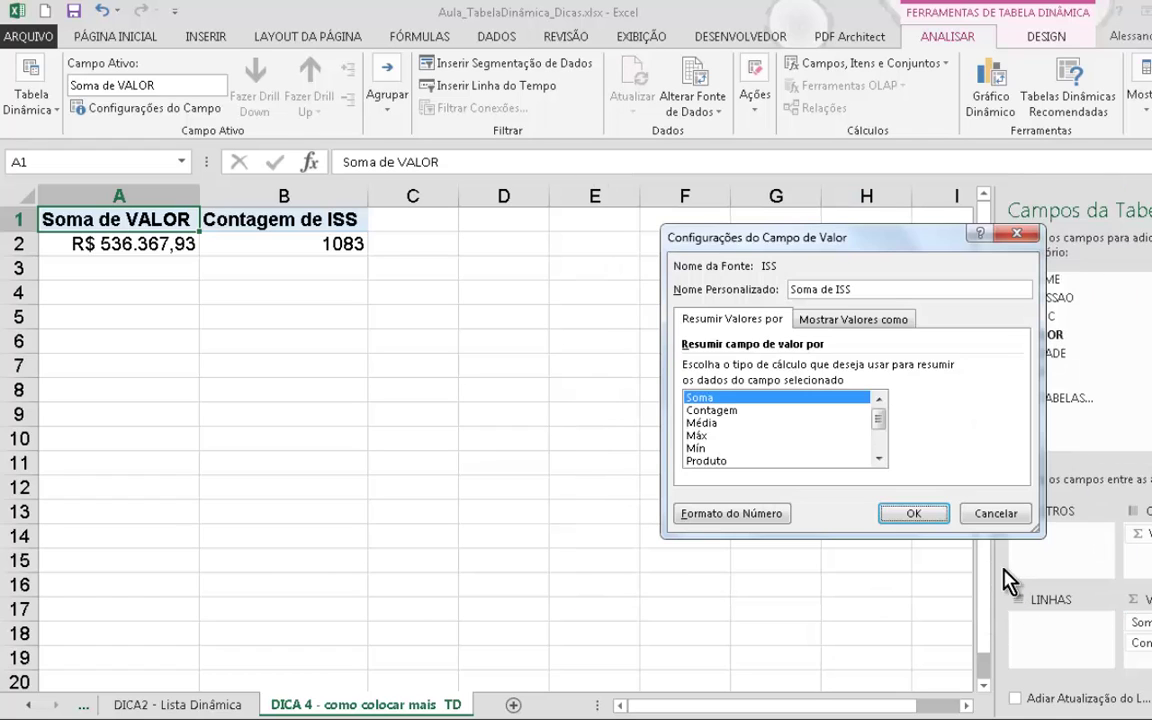
click(904, 512)
click(579, 443)
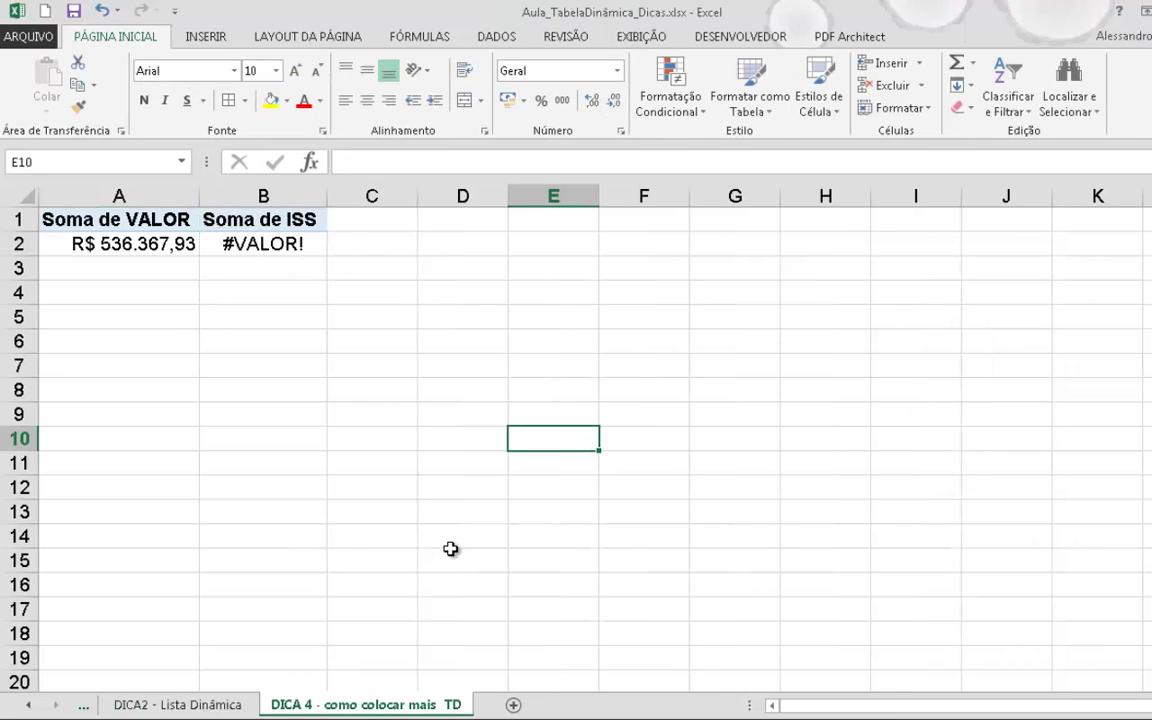
Examine the ISS column of the Tabela Dinâmica - Recursos sheet down to its last rows for errors in the formulas
key(ctrl+Page_Up)
key(ctrl+Page_Up)
key(ctrl+Page_Up)
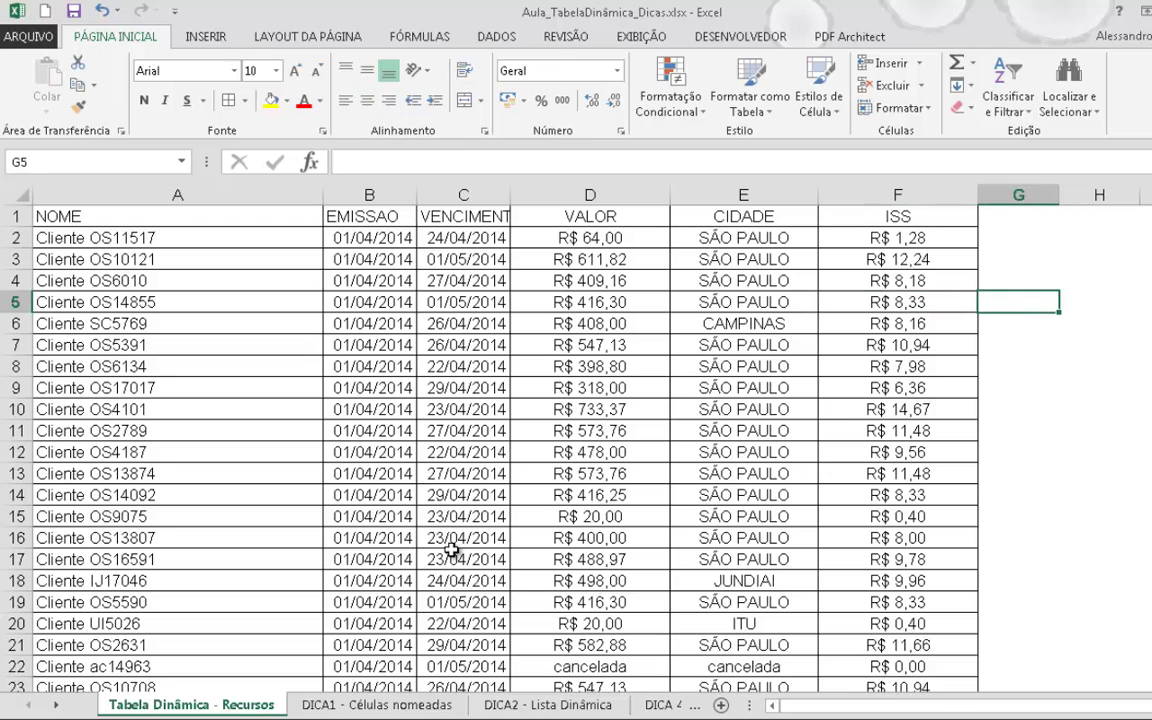
key(Page_Down)
key(Page_Down)
key(Page_Down)
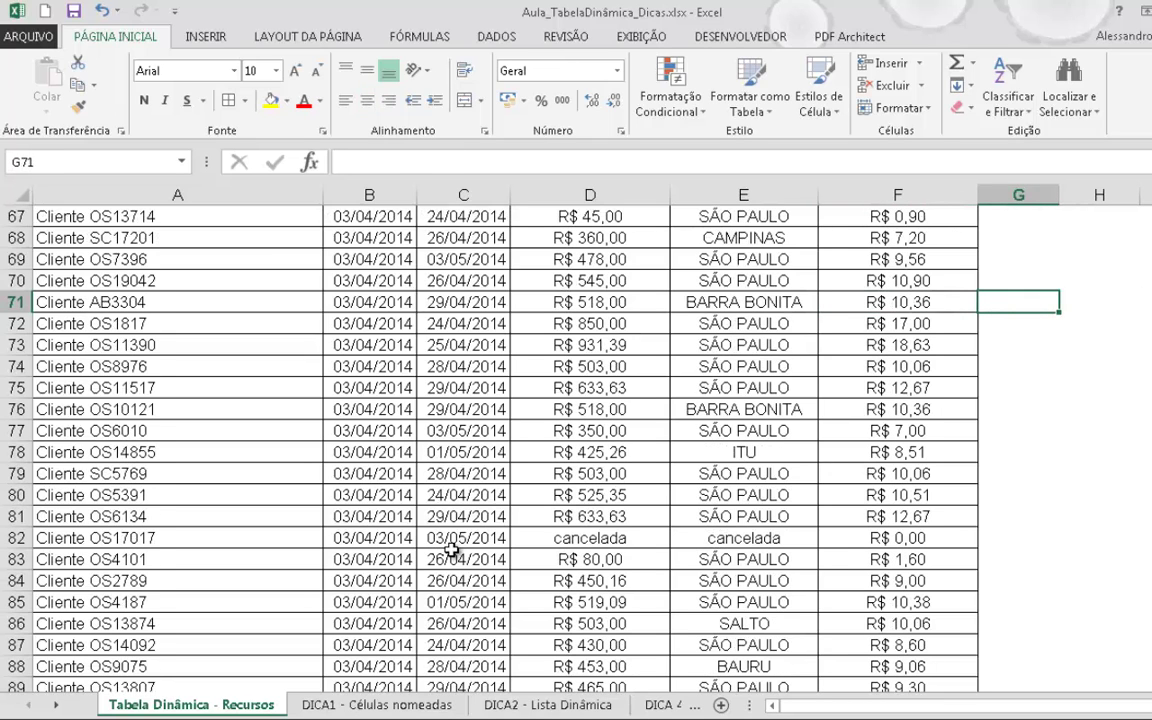
key(Left)
key(ctrl+Down)
key(Up)
key(Up)
key(Up)
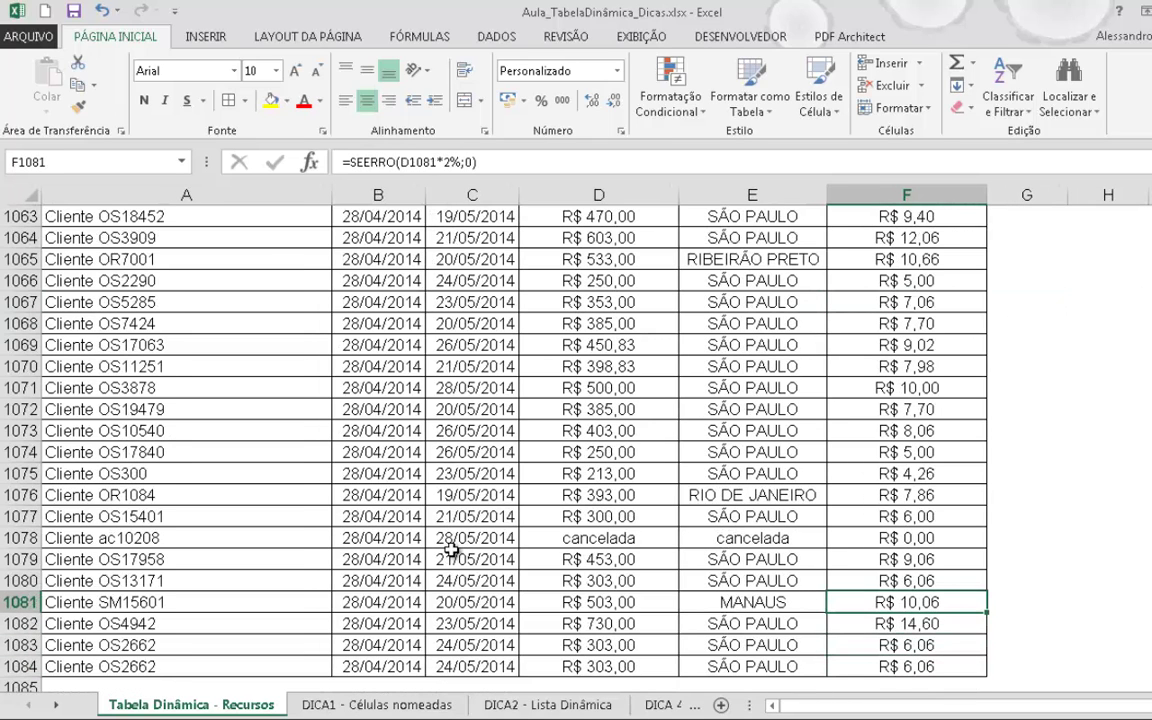
Return to the DICA 4 sheet and refresh the PivotTable that sums VALOR and ISS
key(Page_Up)
key(Page_Up)
key(Page_Up)
key(Page_Up)
key(ctrl+Up)
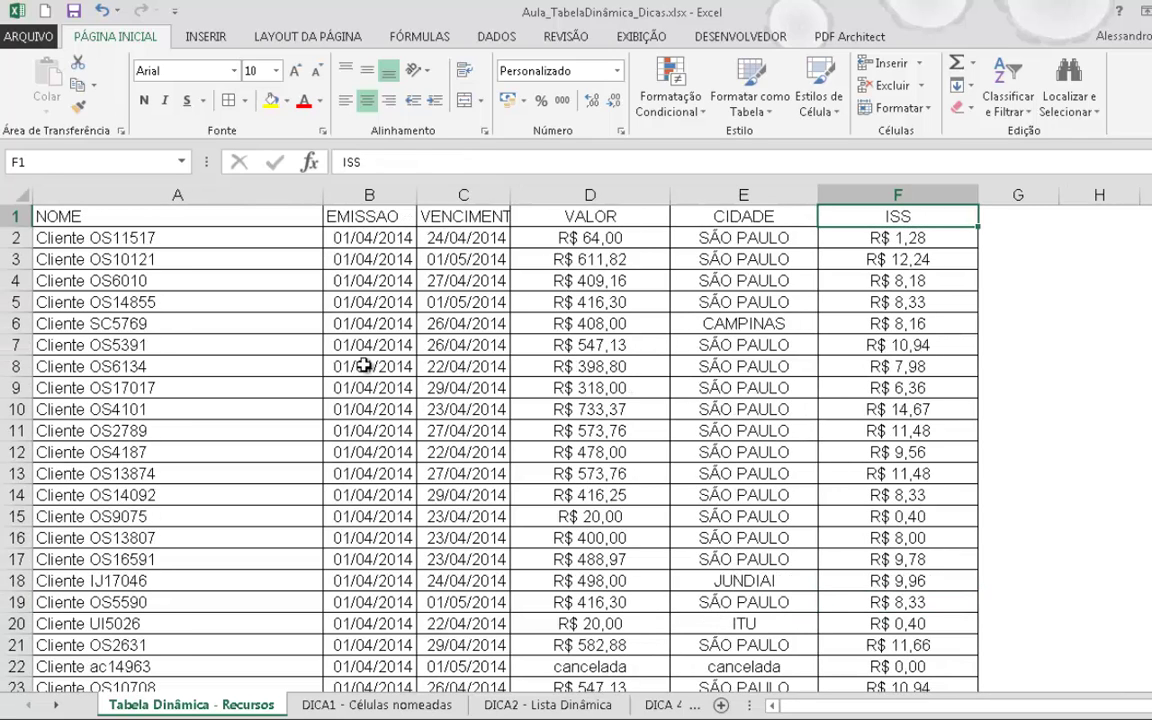
key(ctrl+Page_Down)
key(ctrl+Page_Down)
key(ctrl+Page_Down)
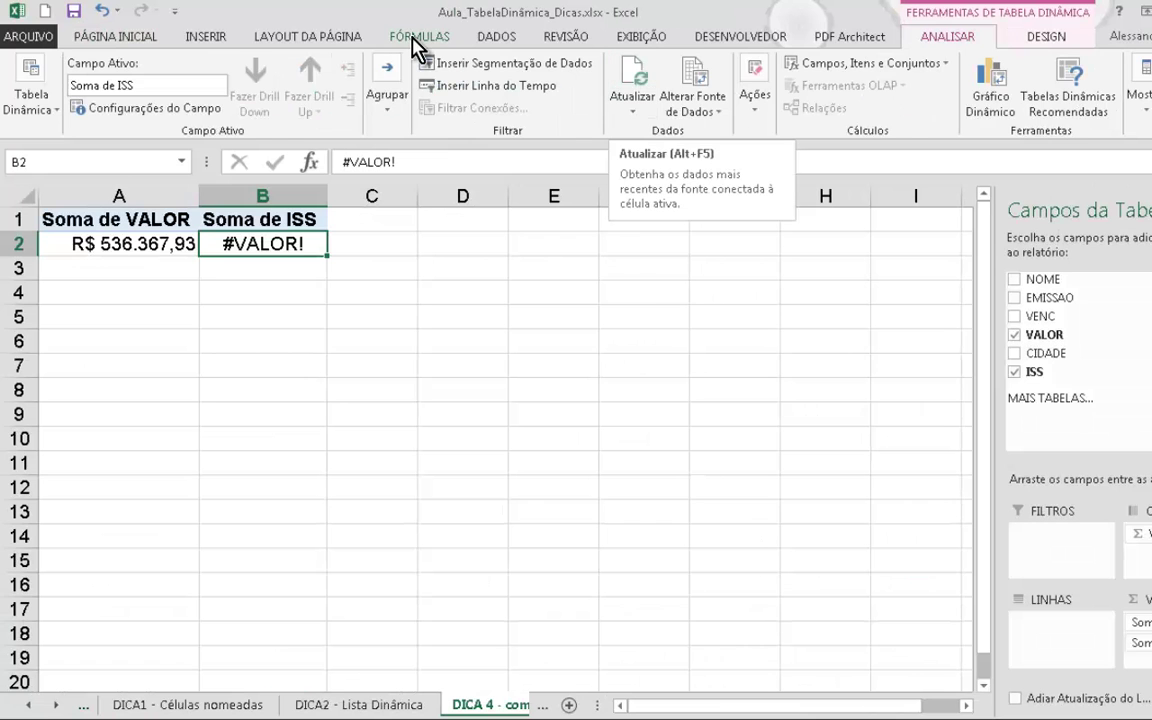
click(415, 40)
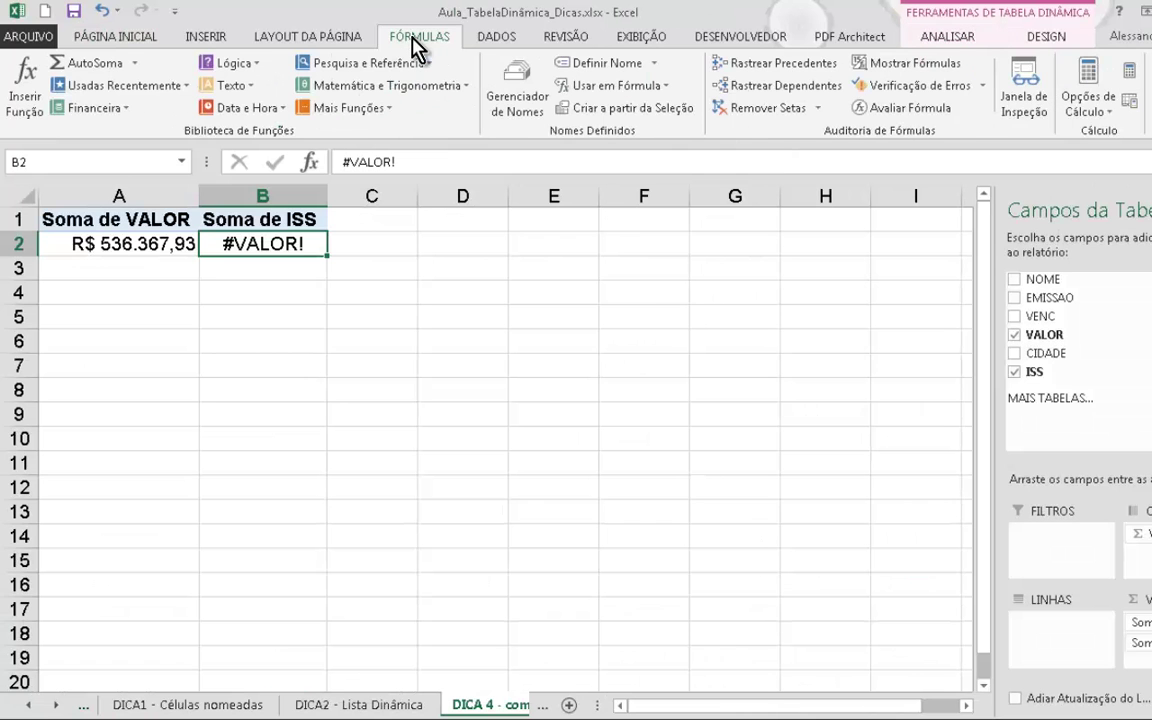
click(947, 38)
click(637, 78)
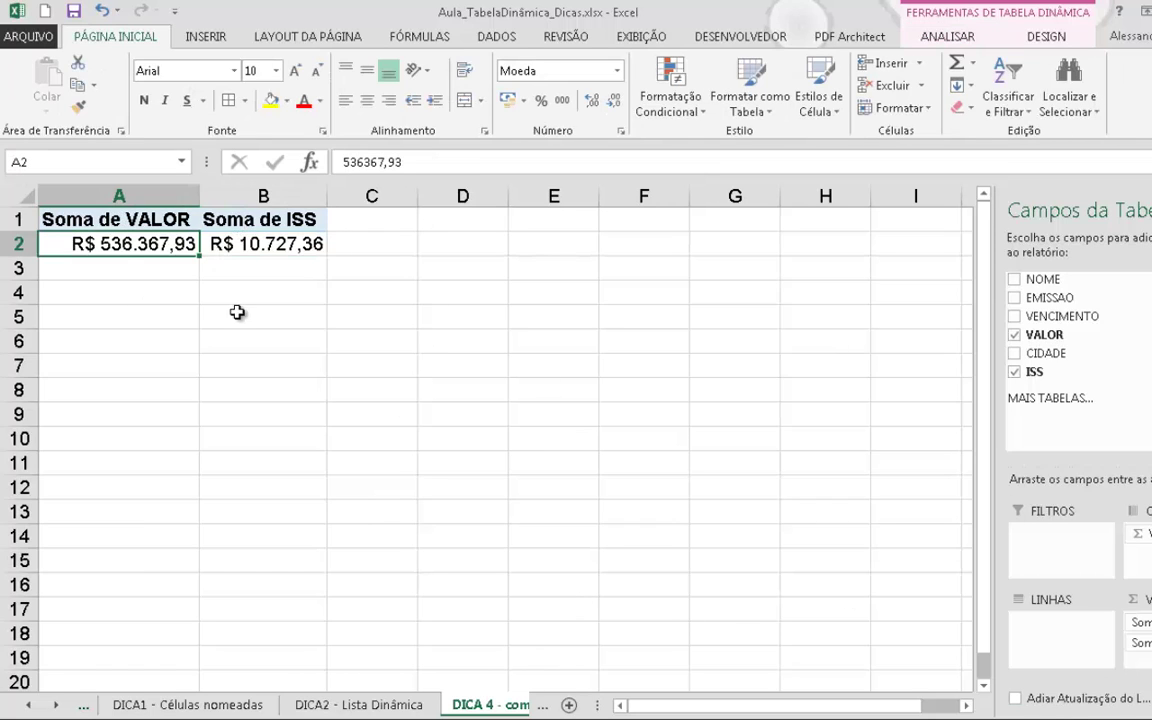
Insert a second PivotTable at cell A5 of the DICA 4 sheet, using the named range TabDinamicaDesloc as its source
click(241, 312)
click(156, 298)
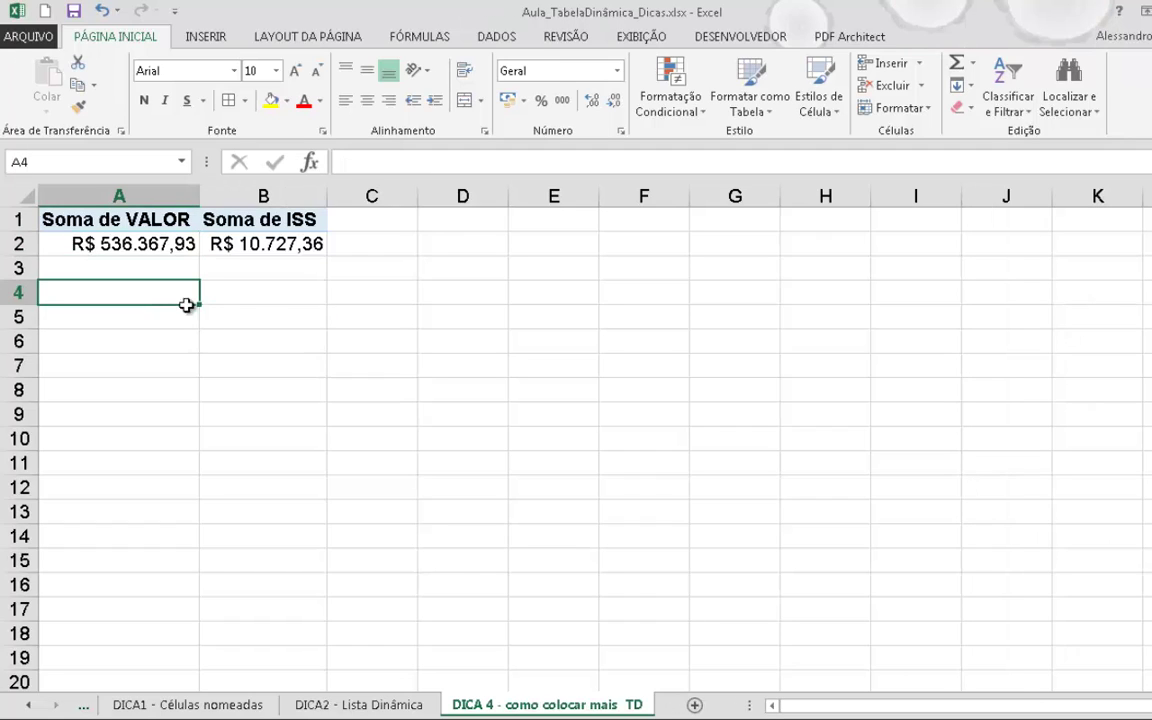
click(116, 312)
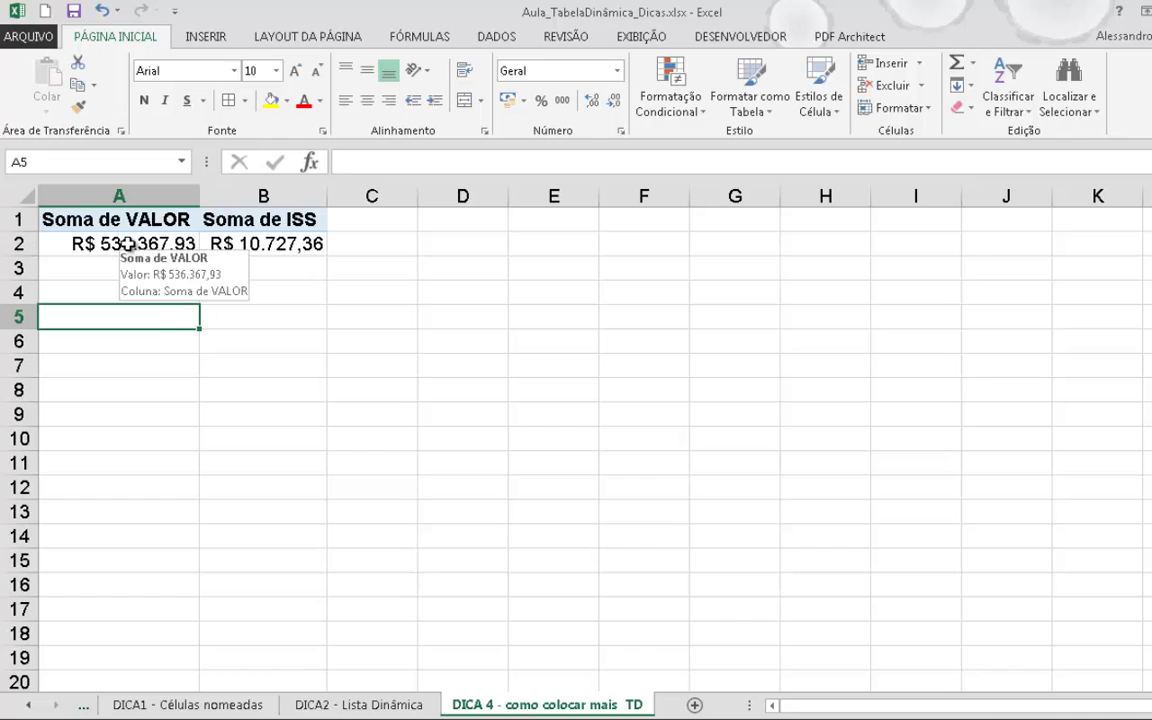
click(205, 37)
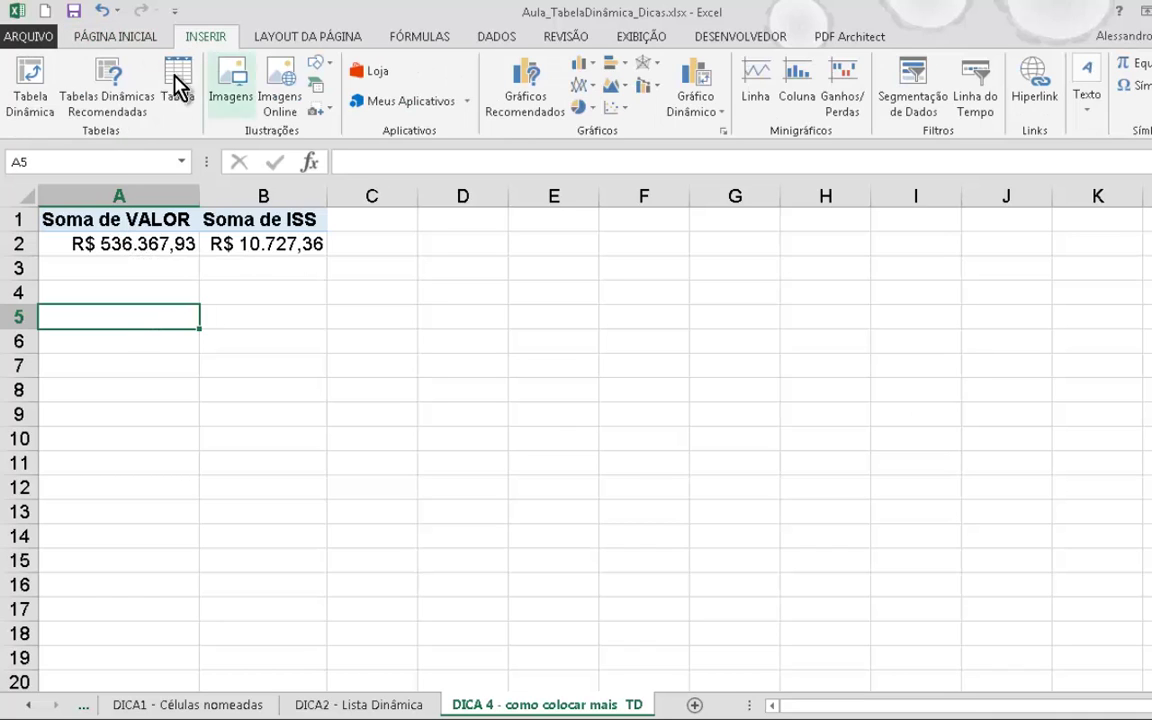
click(24, 92)
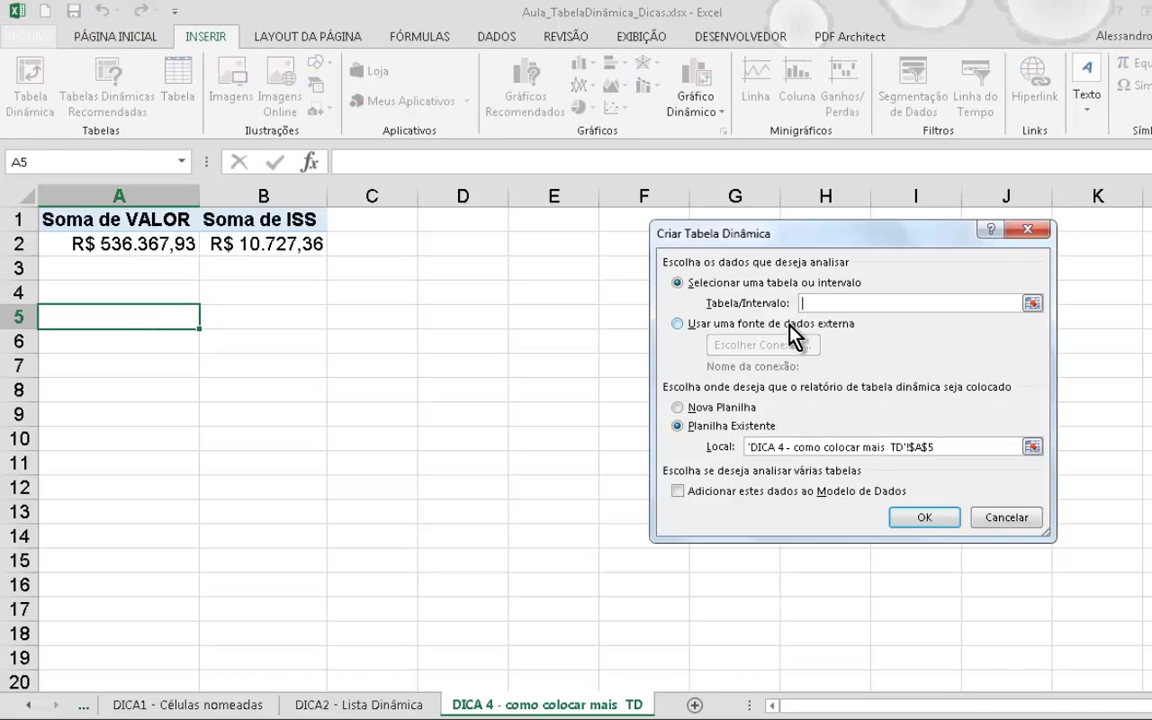
key(F3)
click(822, 352)
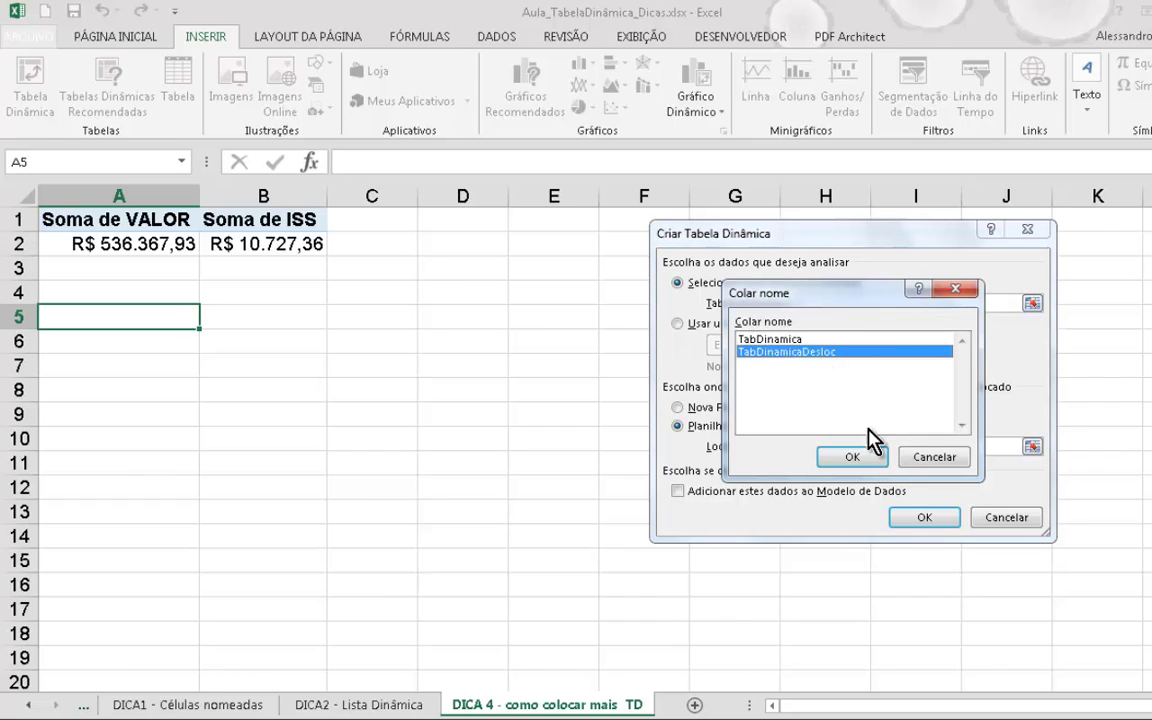
click(870, 460)
click(924, 518)
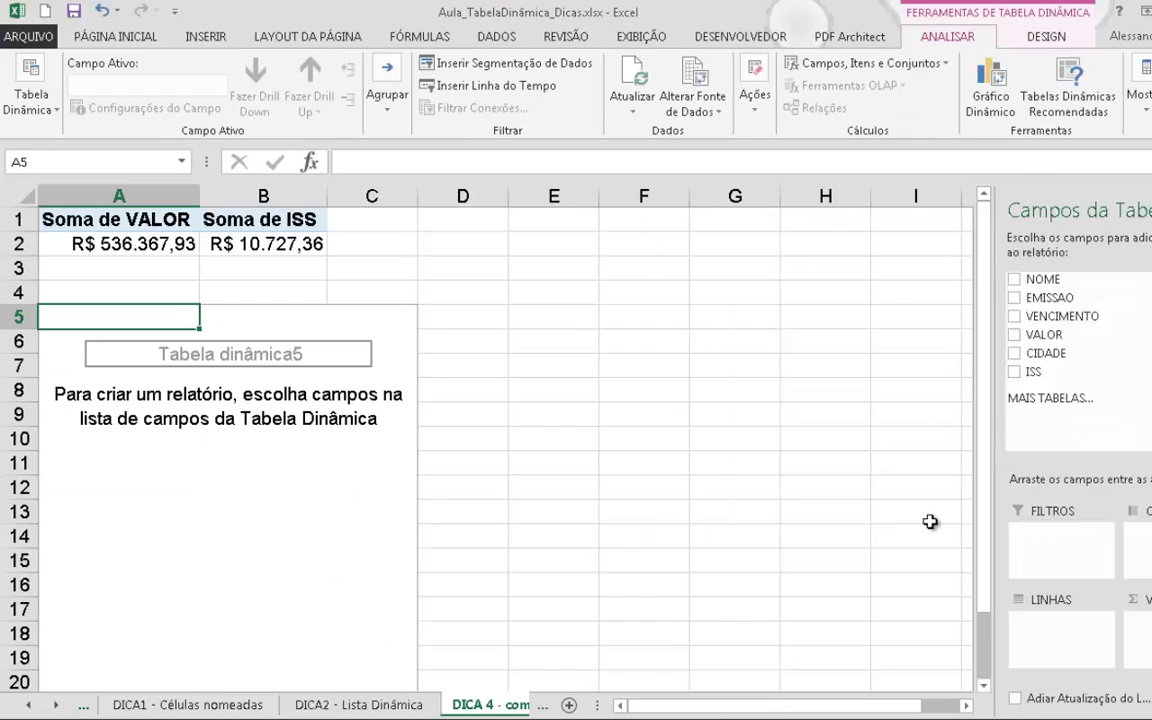
Place CIDADE in the second PivotTable's rows and VALOR in its values, summarized by Soma with the Moeda number format
drag(1045, 362, 1040, 625)
drag(1063, 337, 1148, 624)
click(1140, 622)
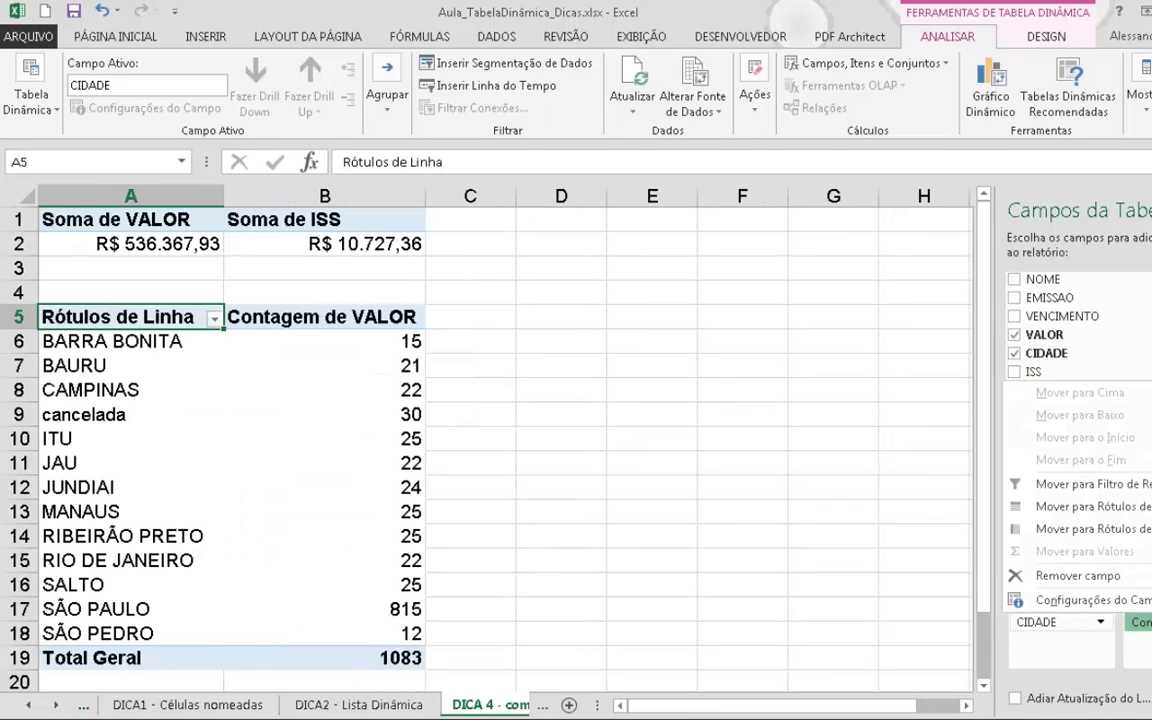
click(1120, 590)
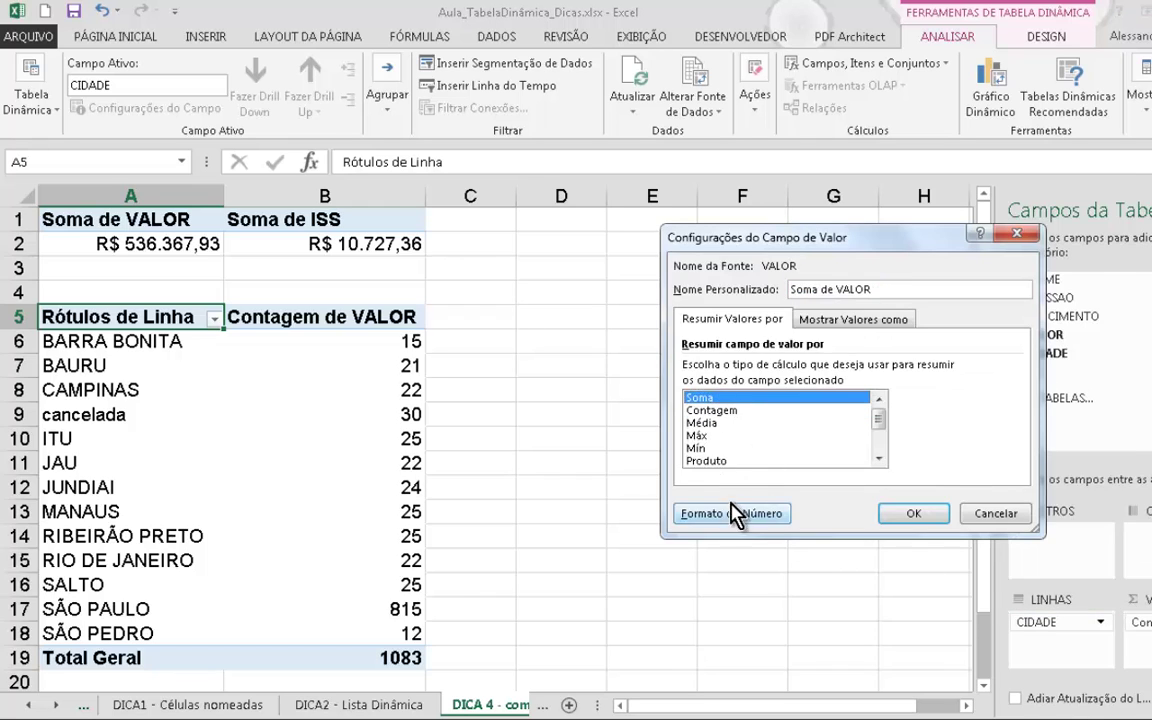
click(690, 513)
click(621, 255)
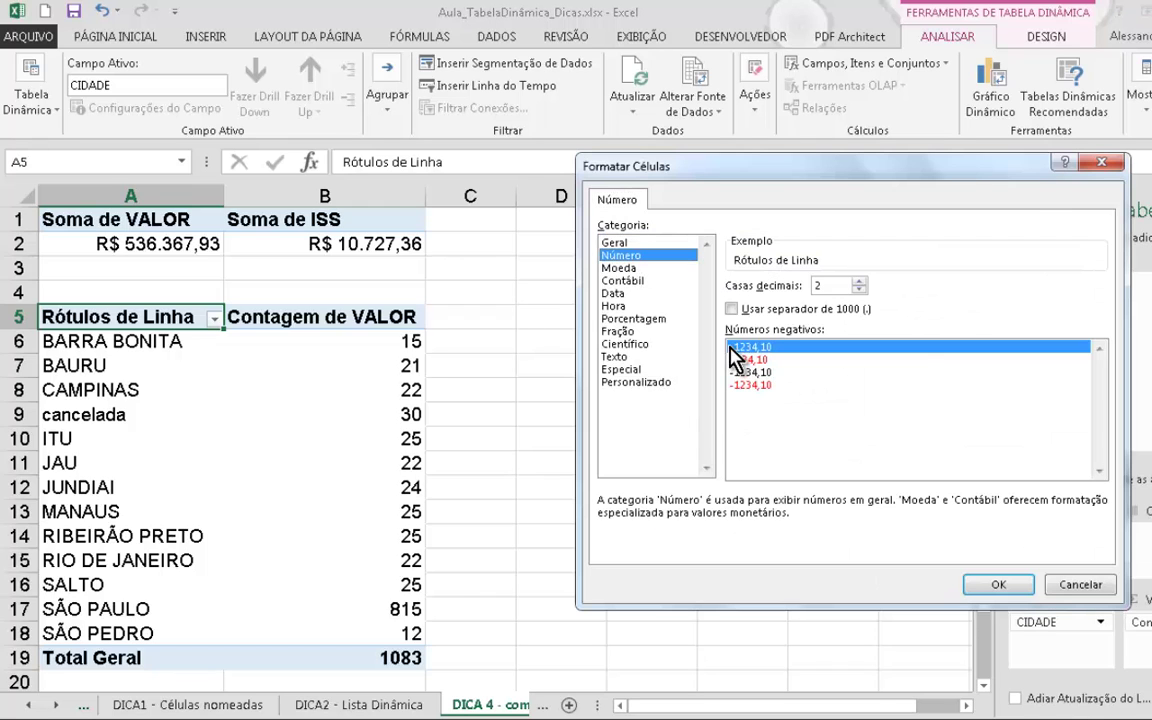
click(612, 268)
click(988, 655)
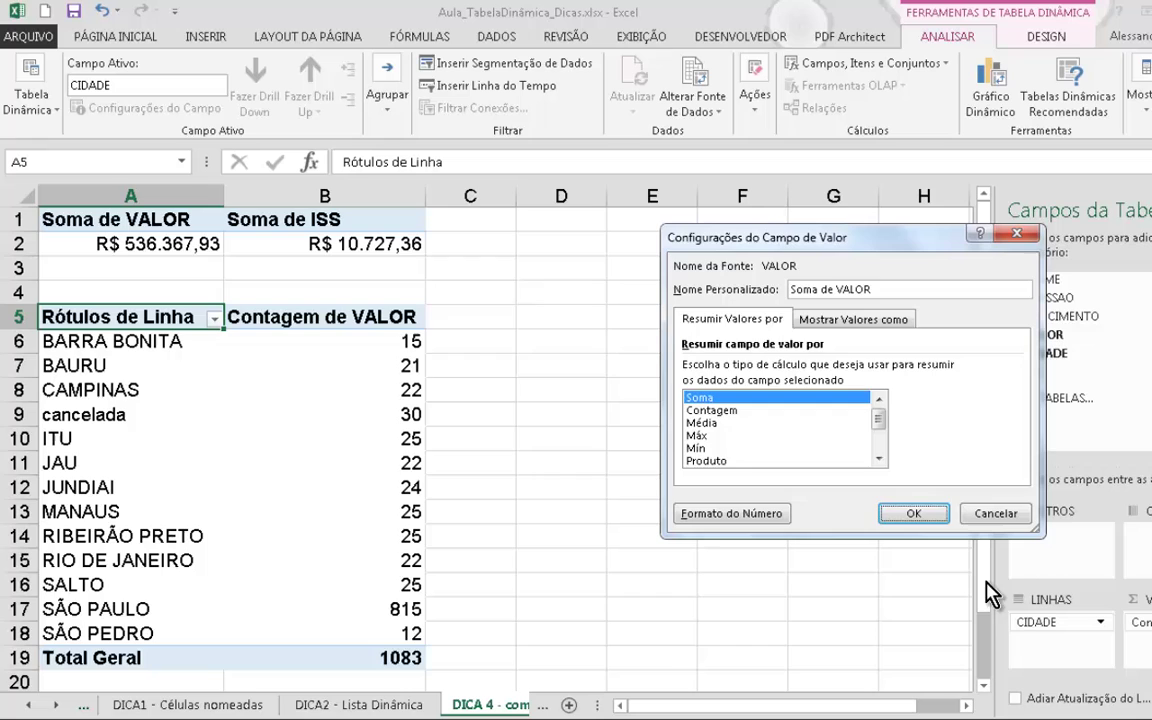
click(913, 513)
Insert a third PivotTable at cell D5 of the DICA 4 sheet, based on the named range TabDinamicaDesloc
click(485, 395)
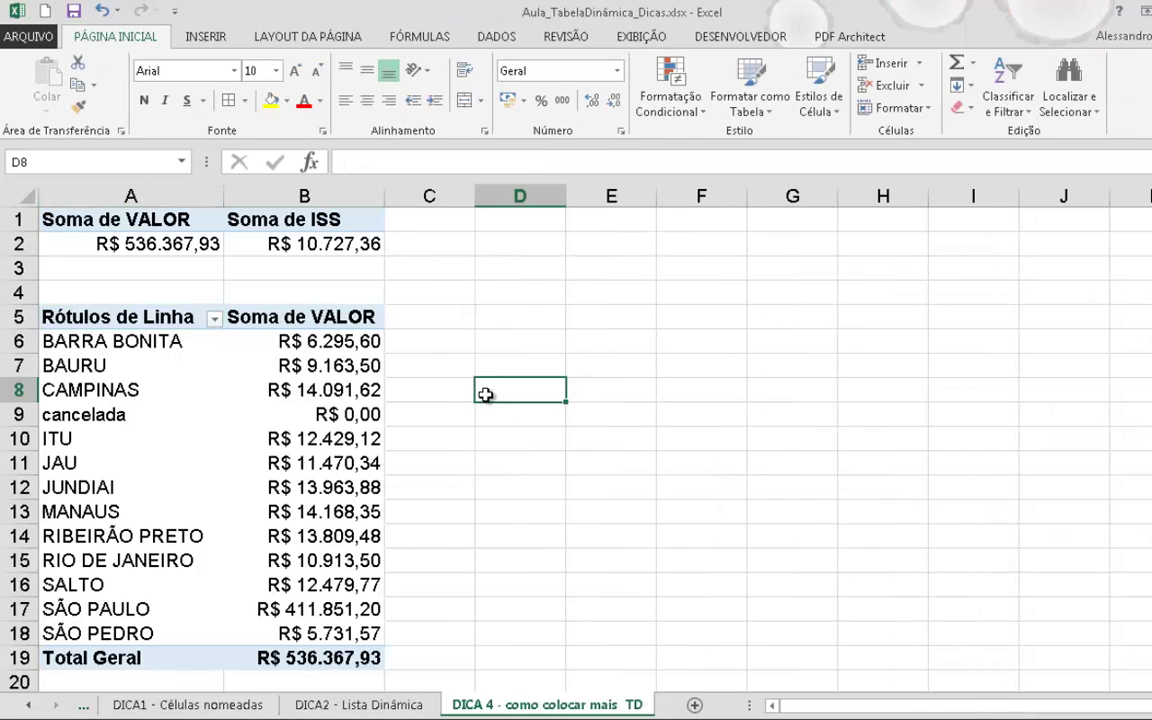
click(481, 316)
click(508, 218)
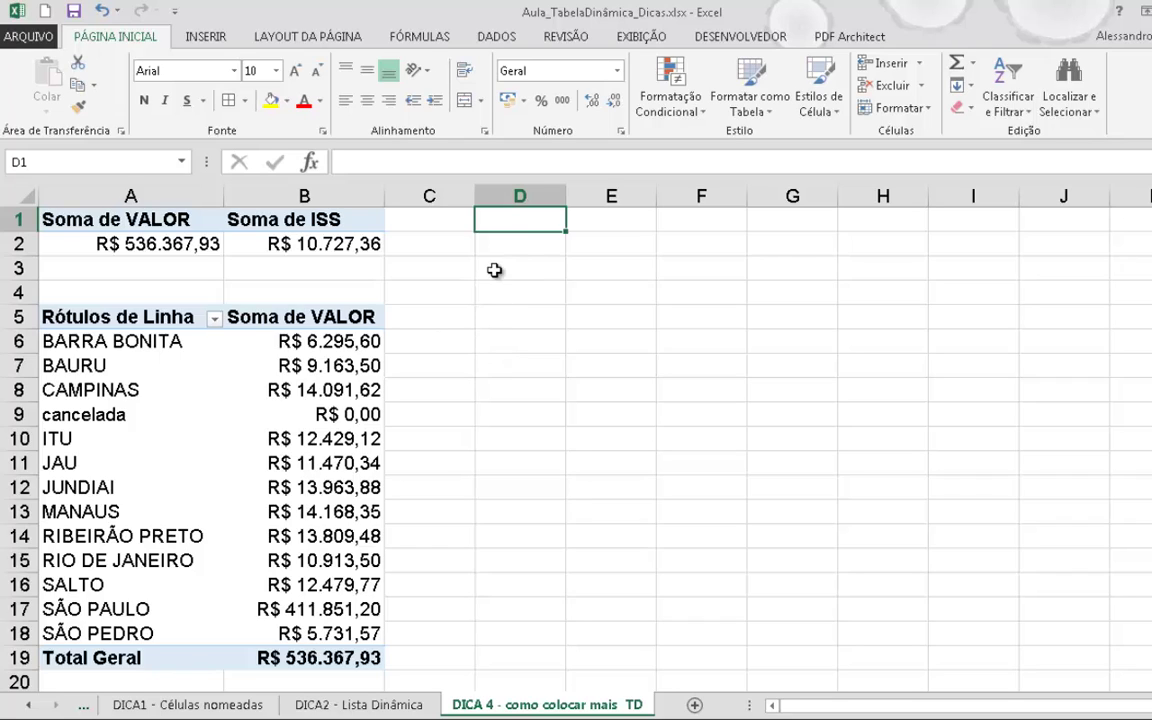
click(509, 322)
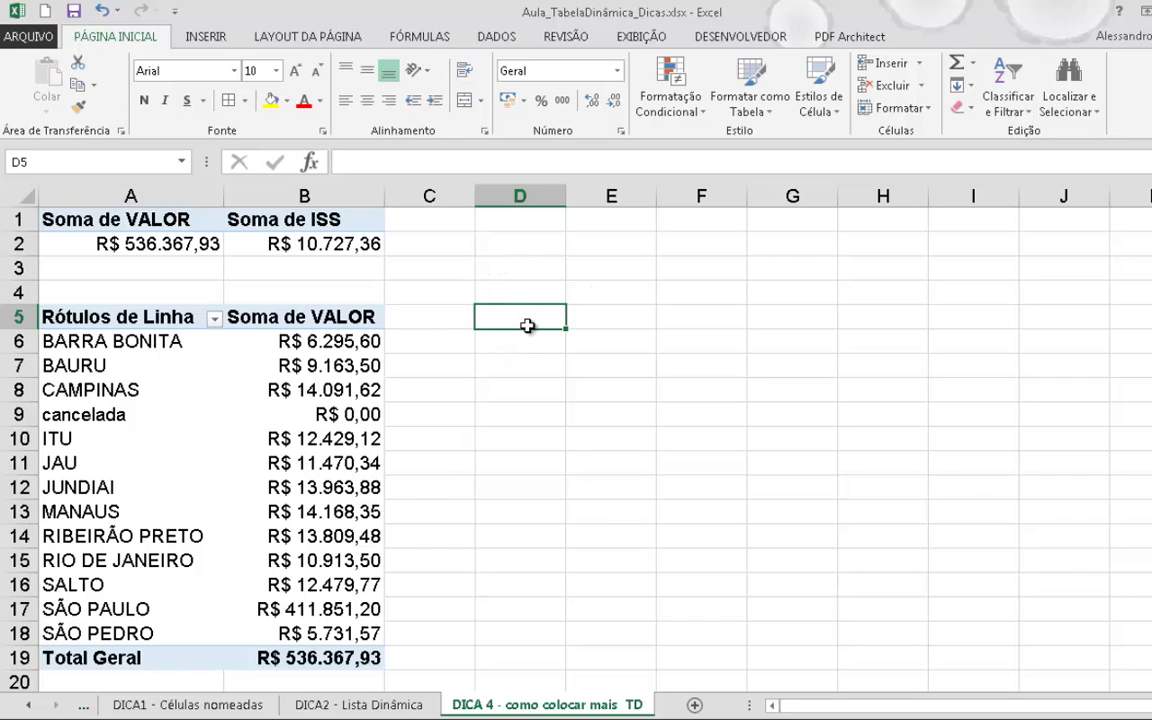
click(207, 36)
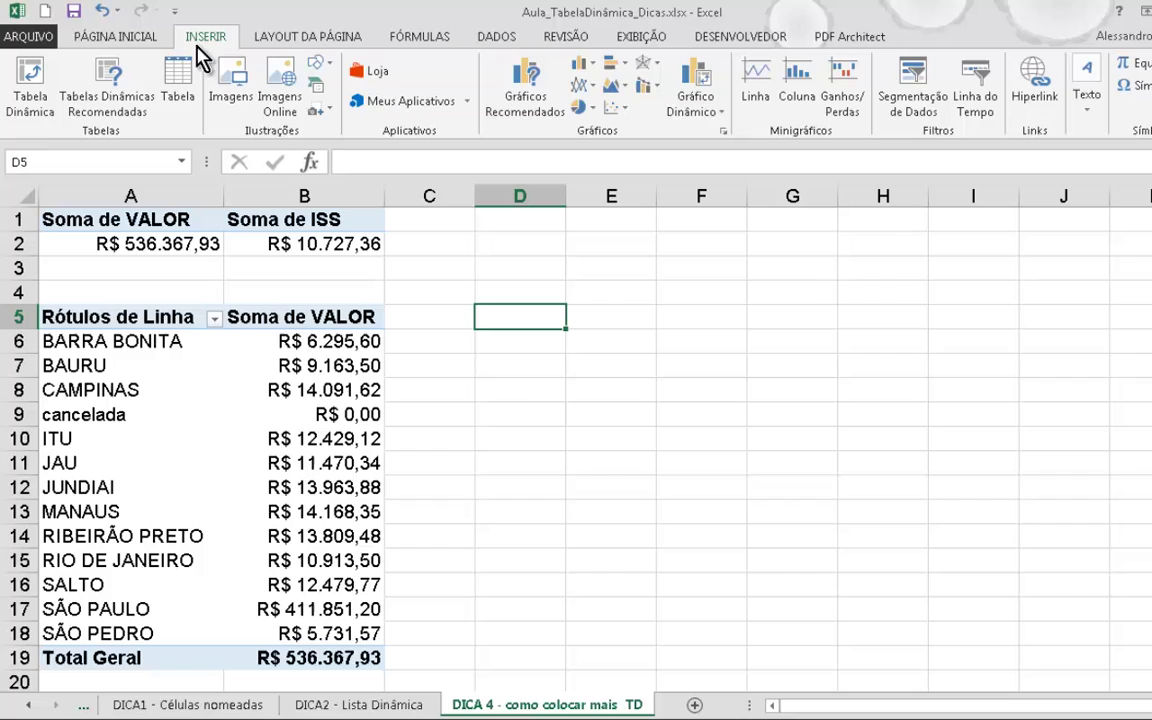
click(27, 77)
click(1031, 304)
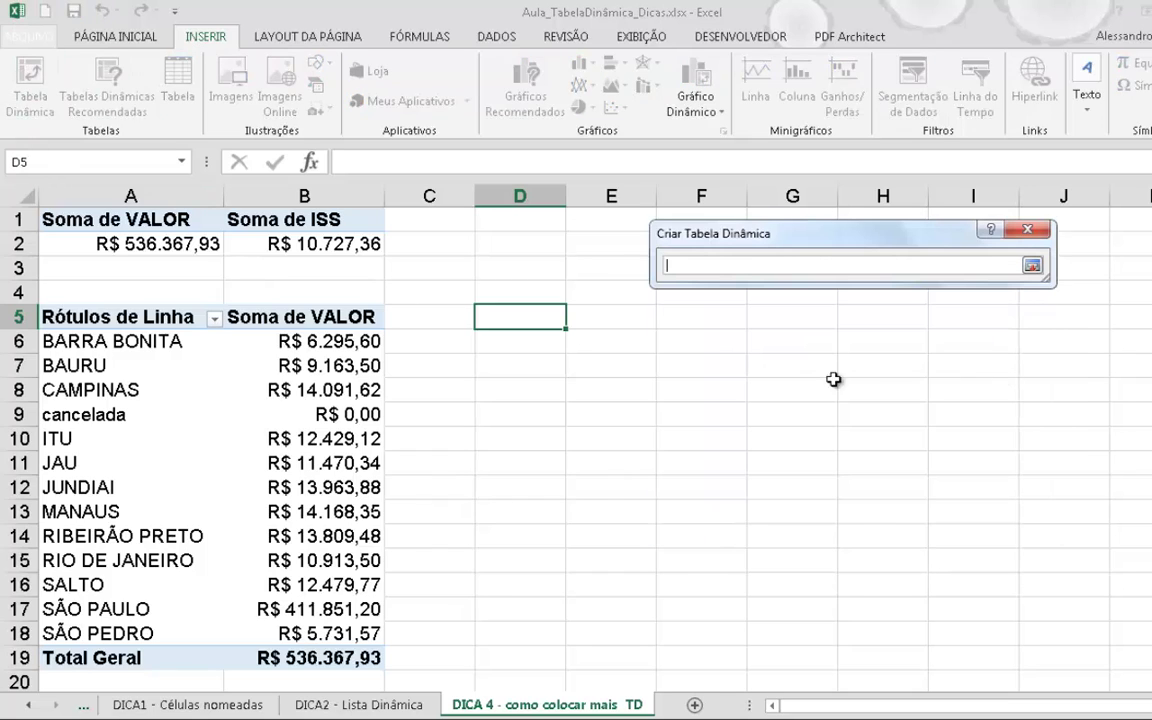
click(1031, 265)
key(F3)
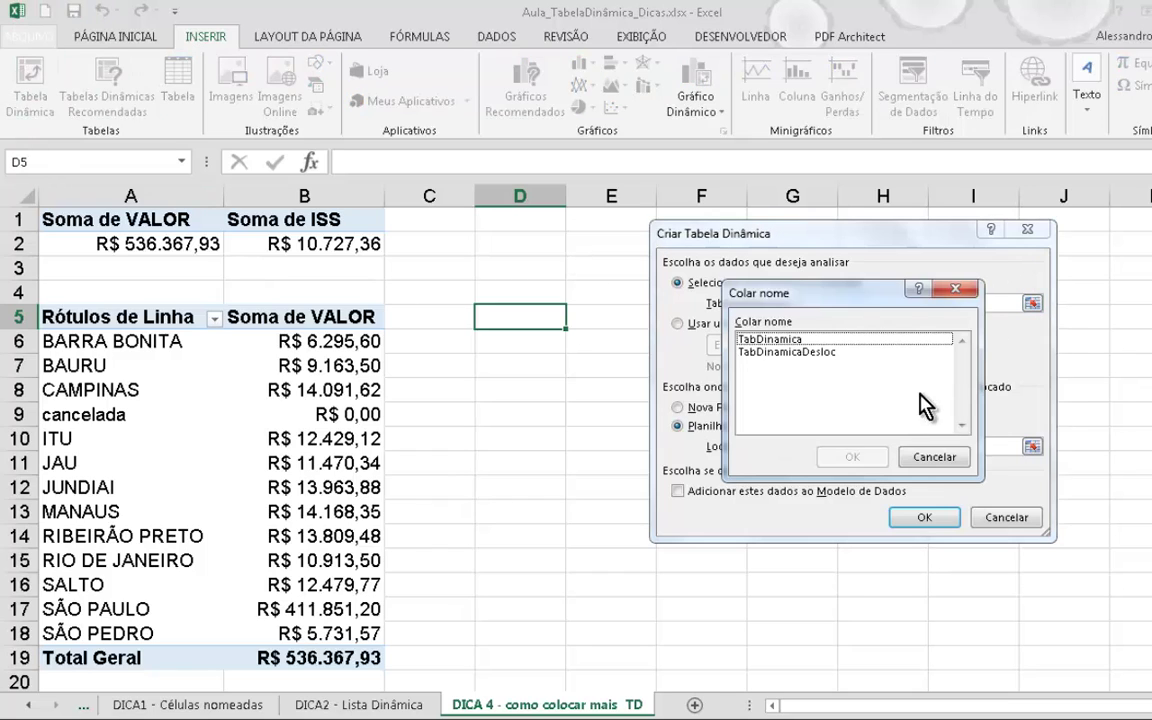
click(800, 352)
click(852, 457)
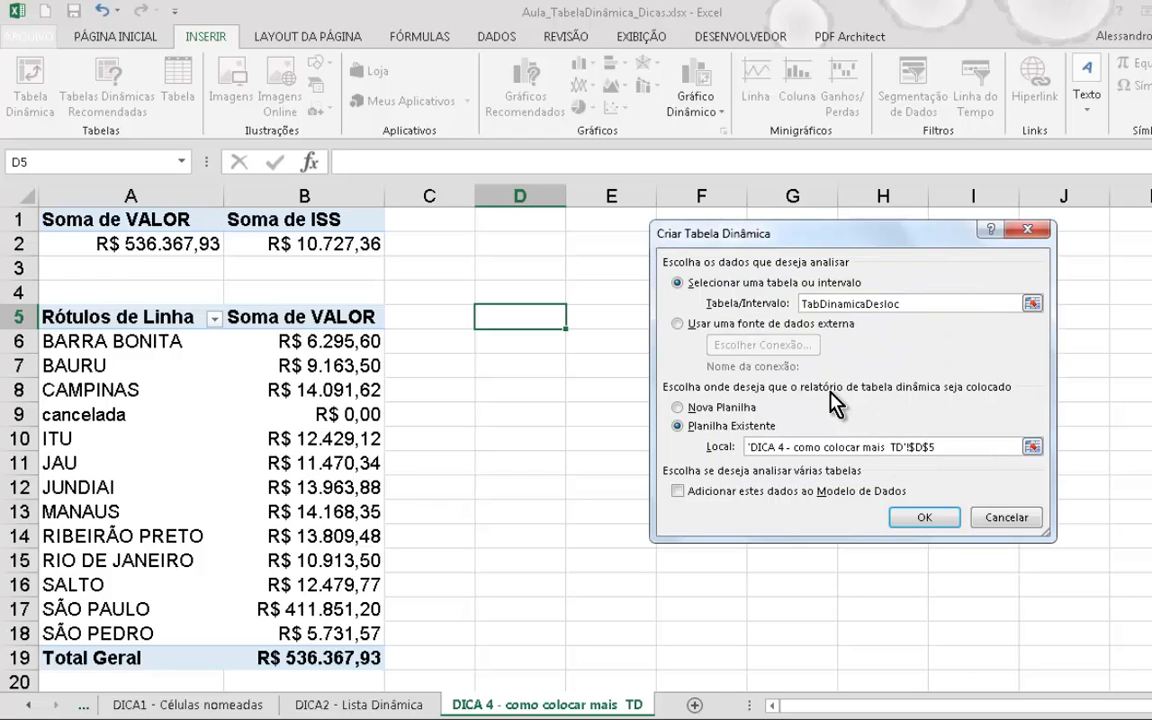
click(926, 519)
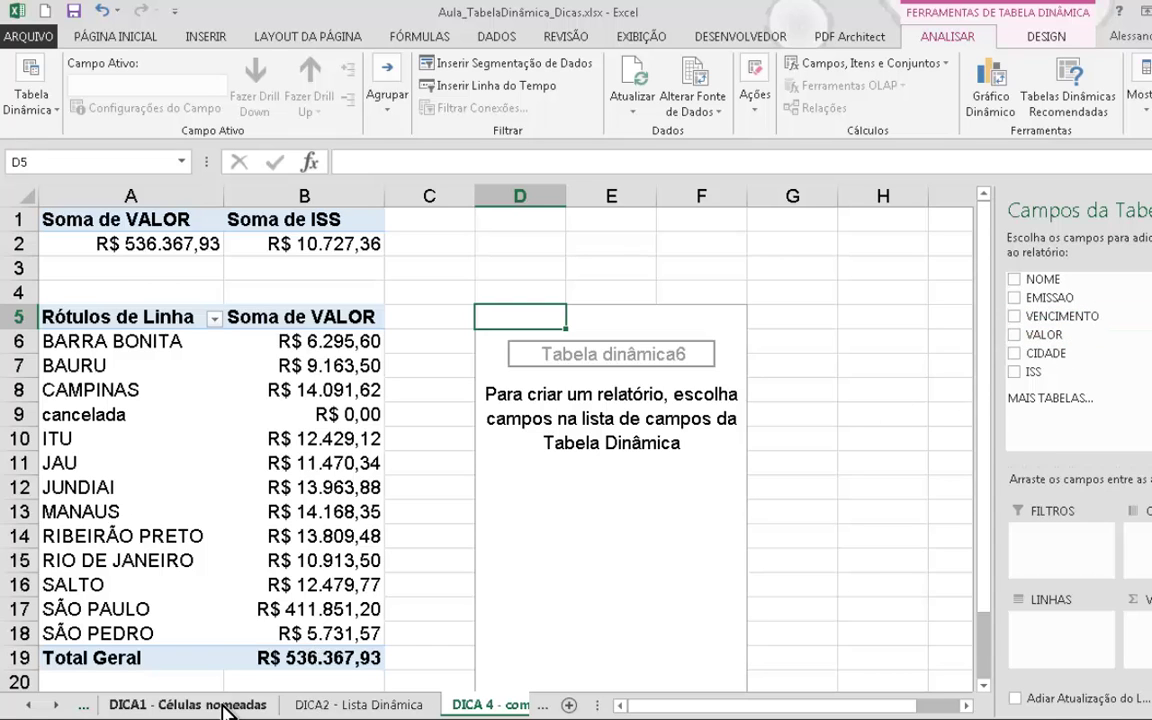
Add the column header MÊS in cell G1 of the Tabela Dinâmica - Recursos sheet
click(28, 705)
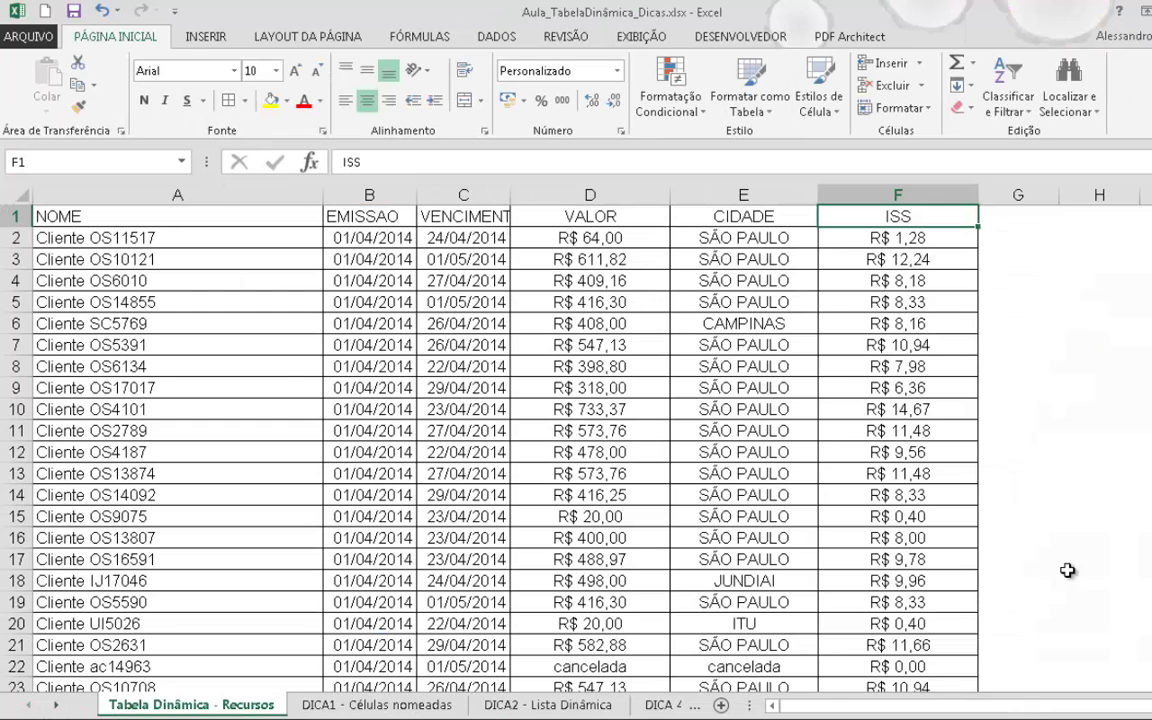
click(805, 244)
click(613, 194)
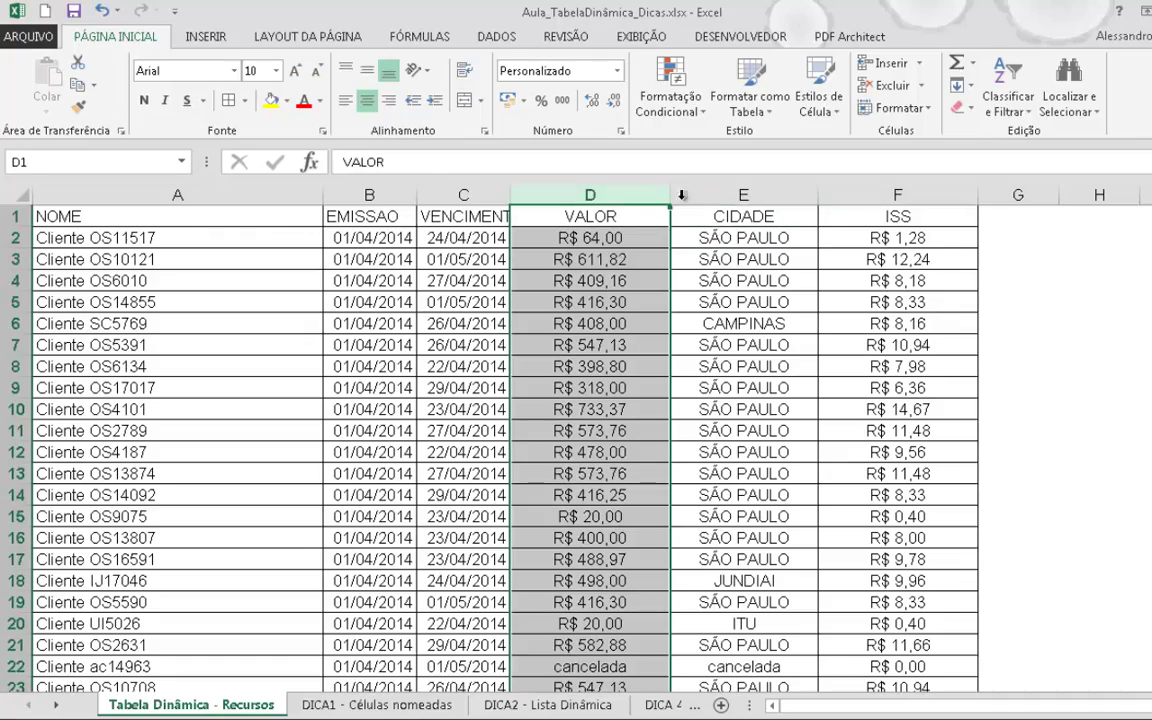
click(997, 218)
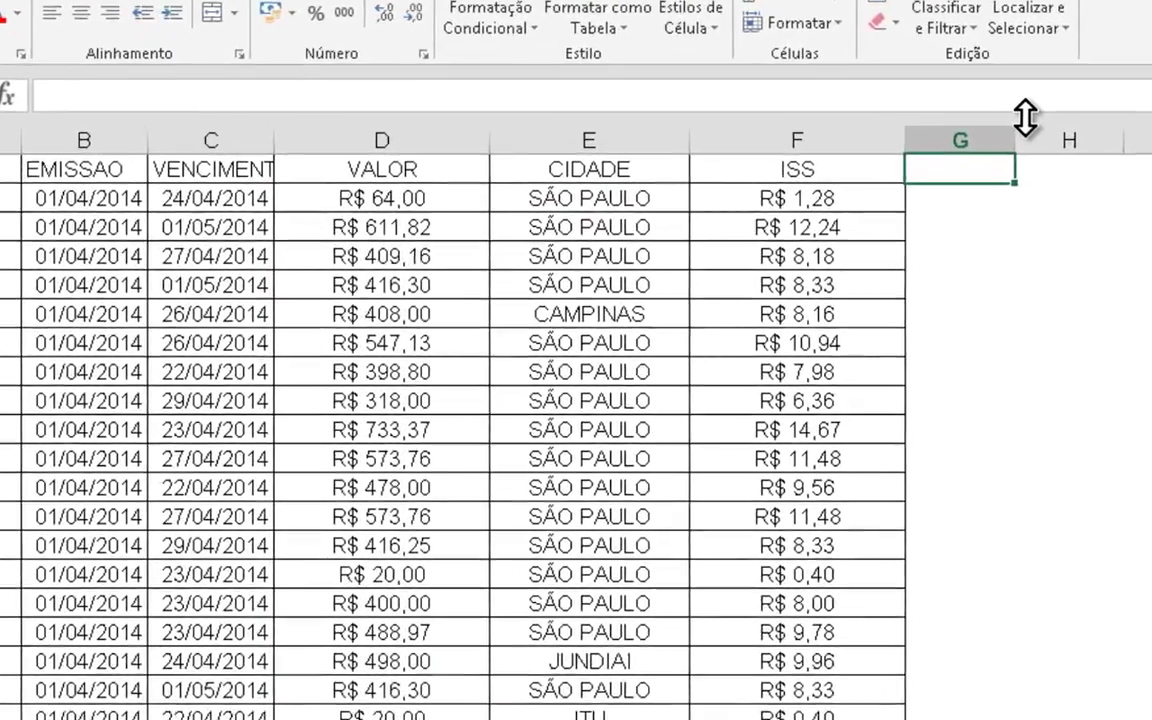
text(MN)
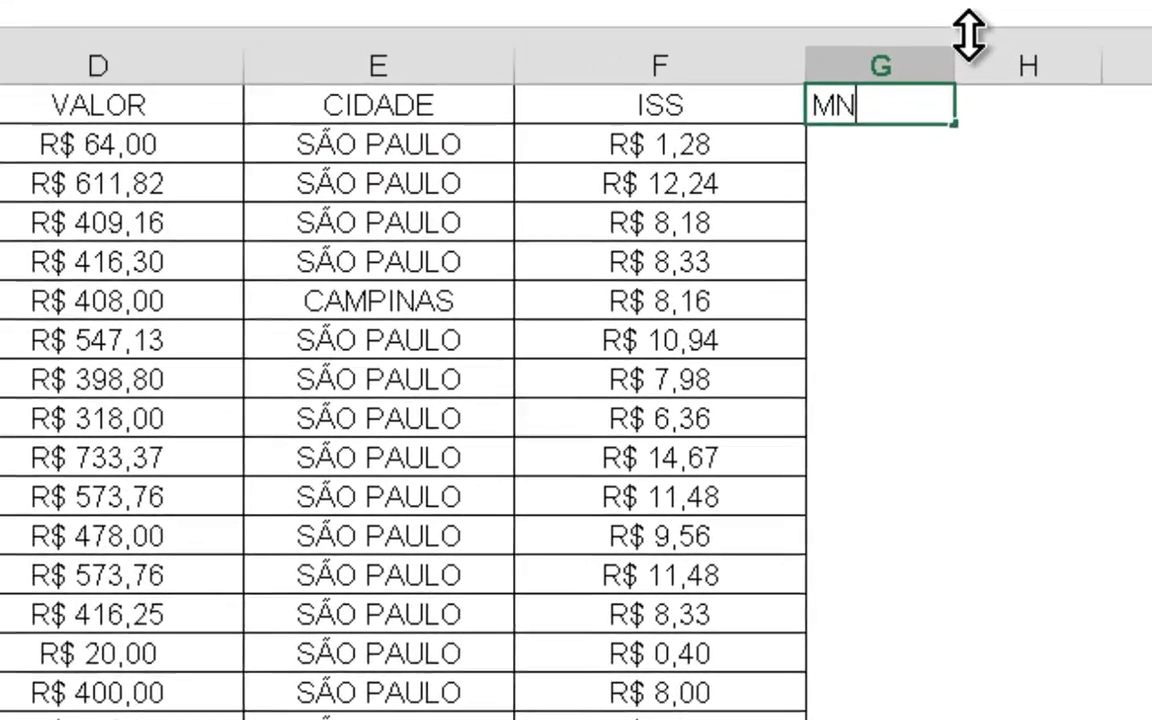
key(BackSpace)
text(~E)
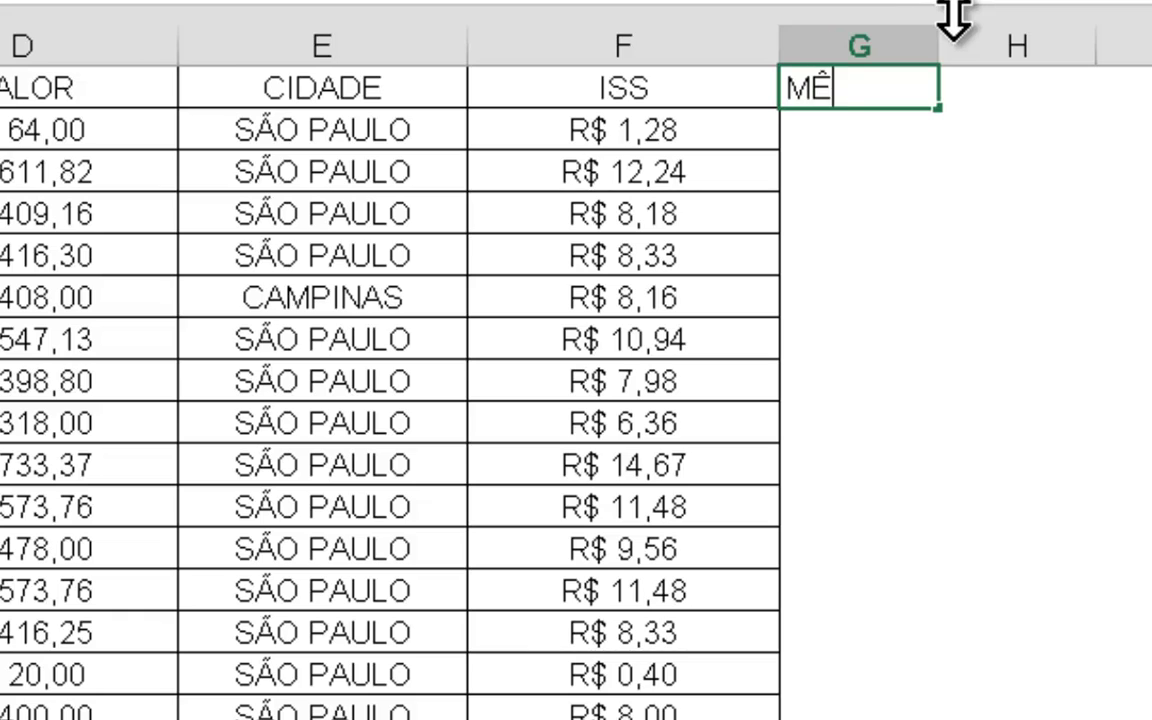
text(S)
key(Return)
Enter a MÊS formula in G2 that references the EMISSAO date in B2, and fill it down the column
text(=MÇ)
key(BackSpace)
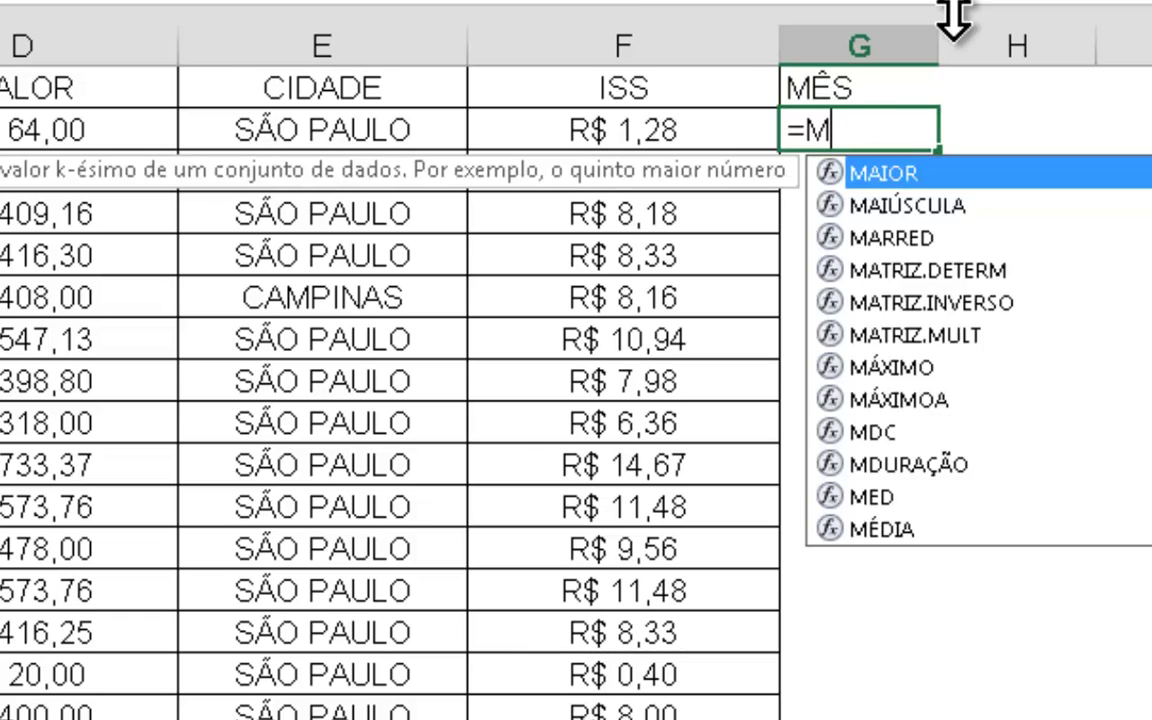
text(~E)
key(BackSpace)
text(ES()
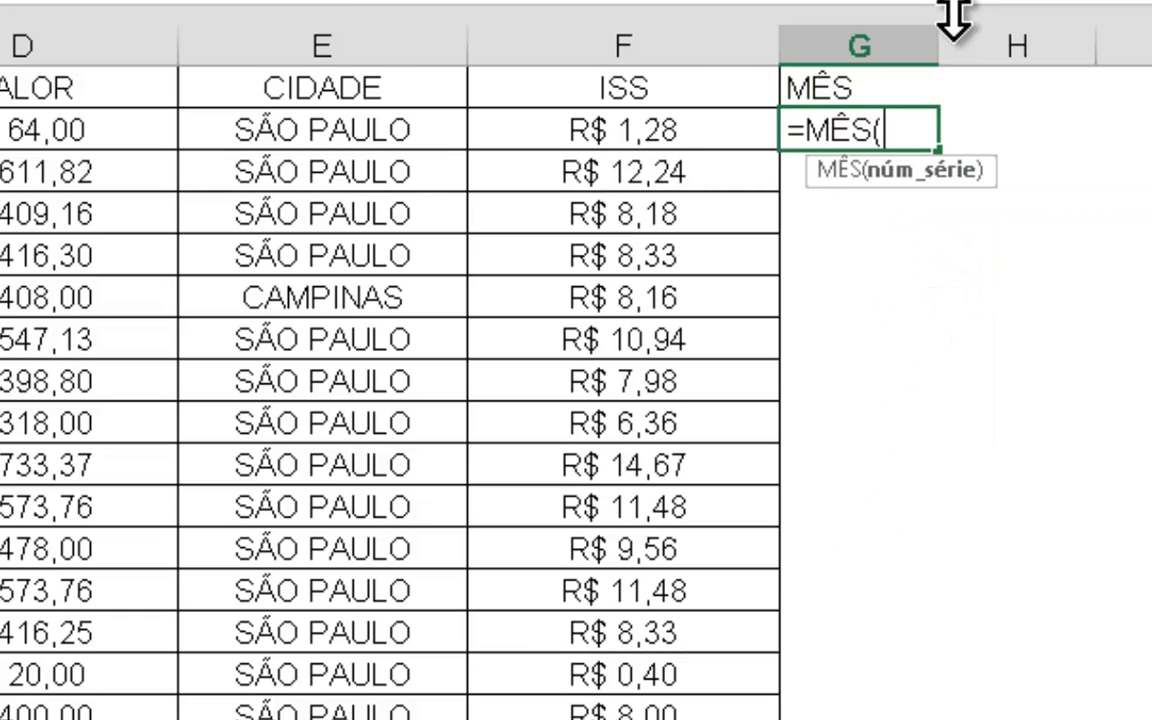
key(Left)
key(Left)
key(Left)
key(Left)
key(Left)
key(Return)
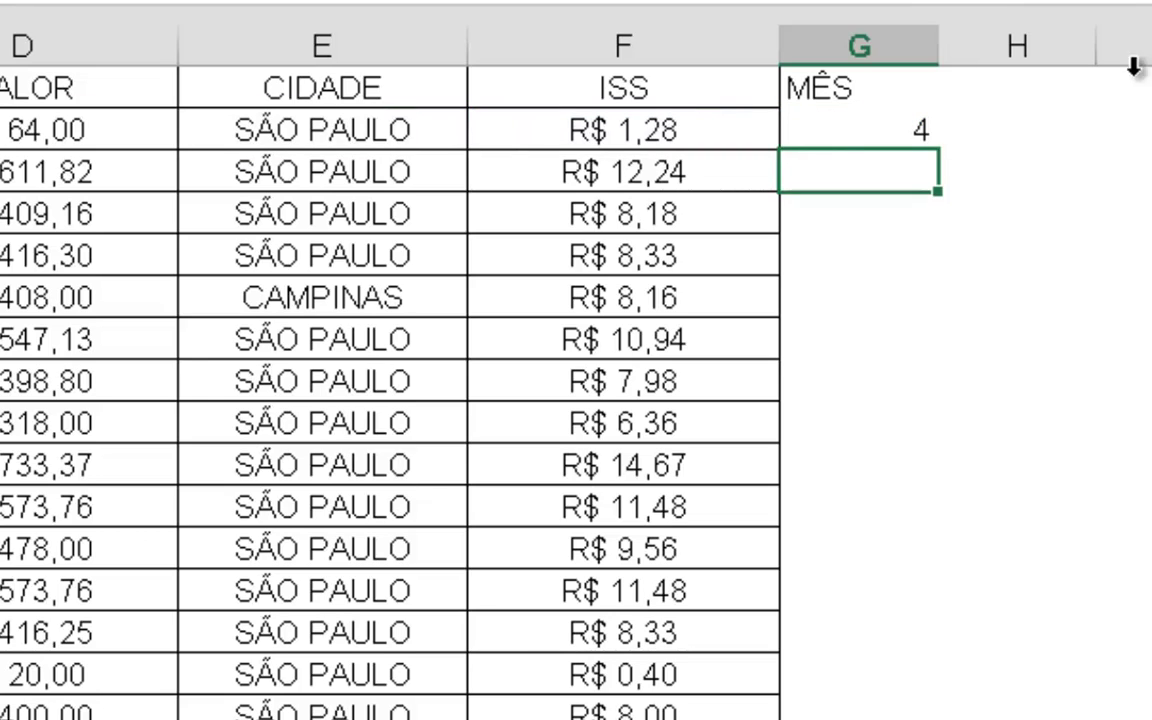
click(905, 134)
double_click(938, 150)
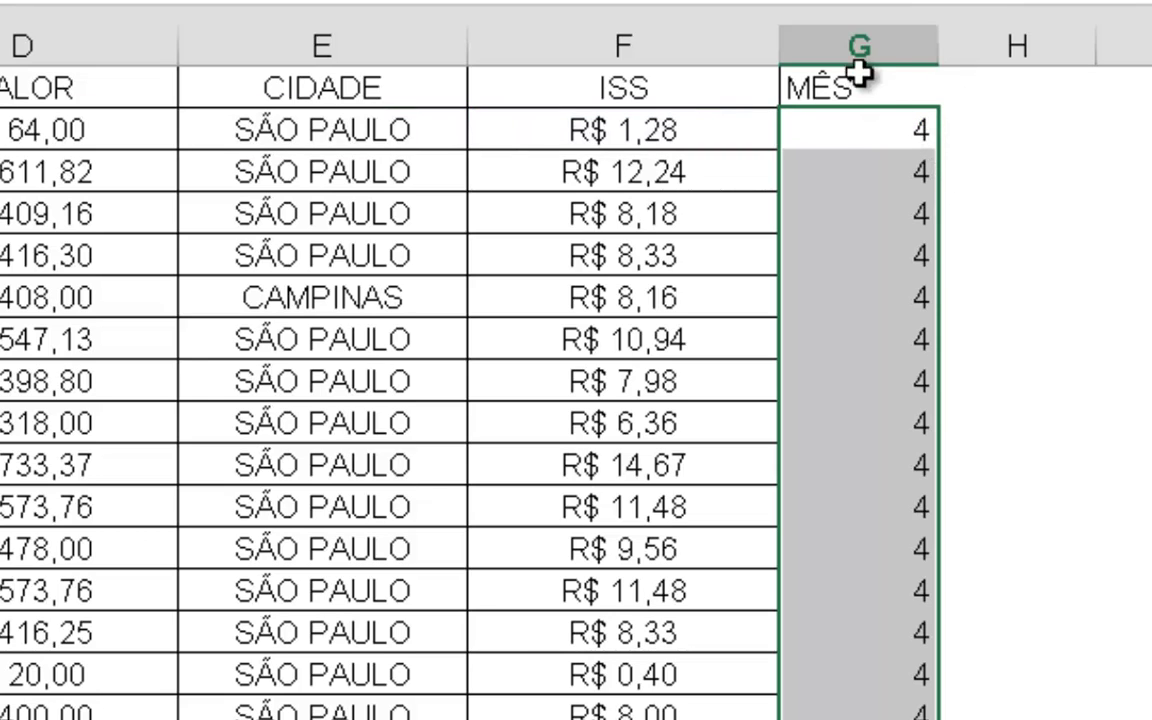
Apply all borders to the whole data table, including the MÊS column
click(634, 133)
key(ctrl+a)
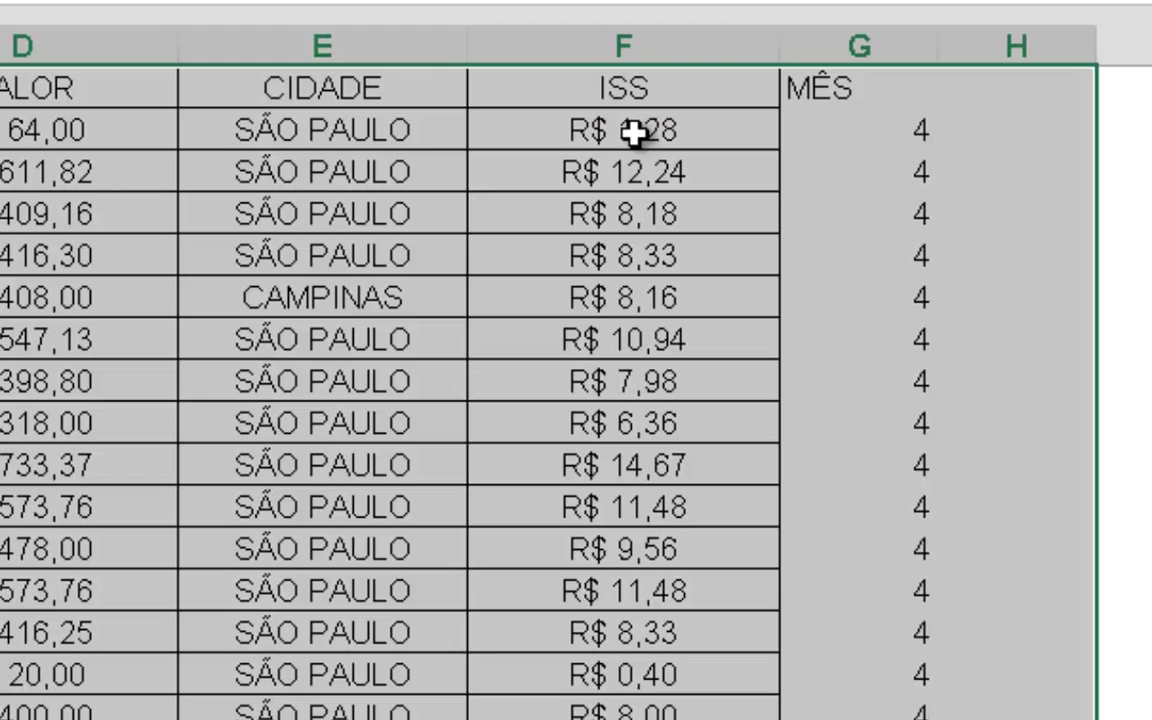
key(alt+h)
key(b)
key(a)
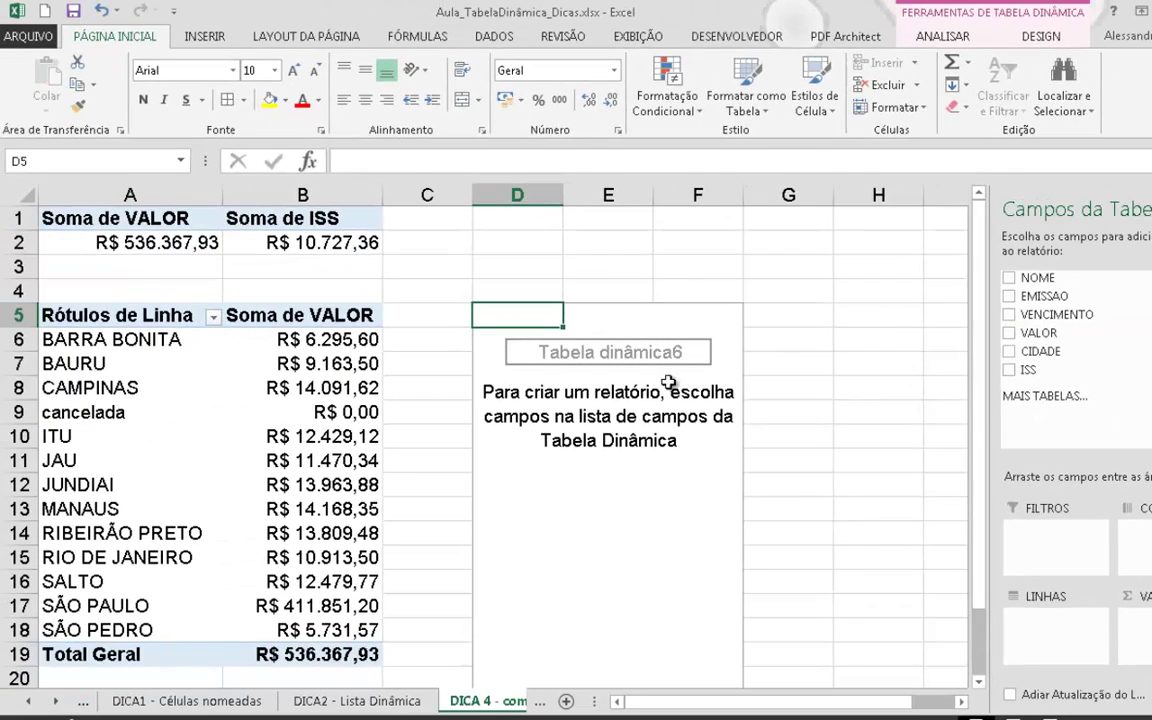
Refresh the empty third PivotTable on the DICA 4 sheet to include the MÊS column among its fields
click(270, 644)
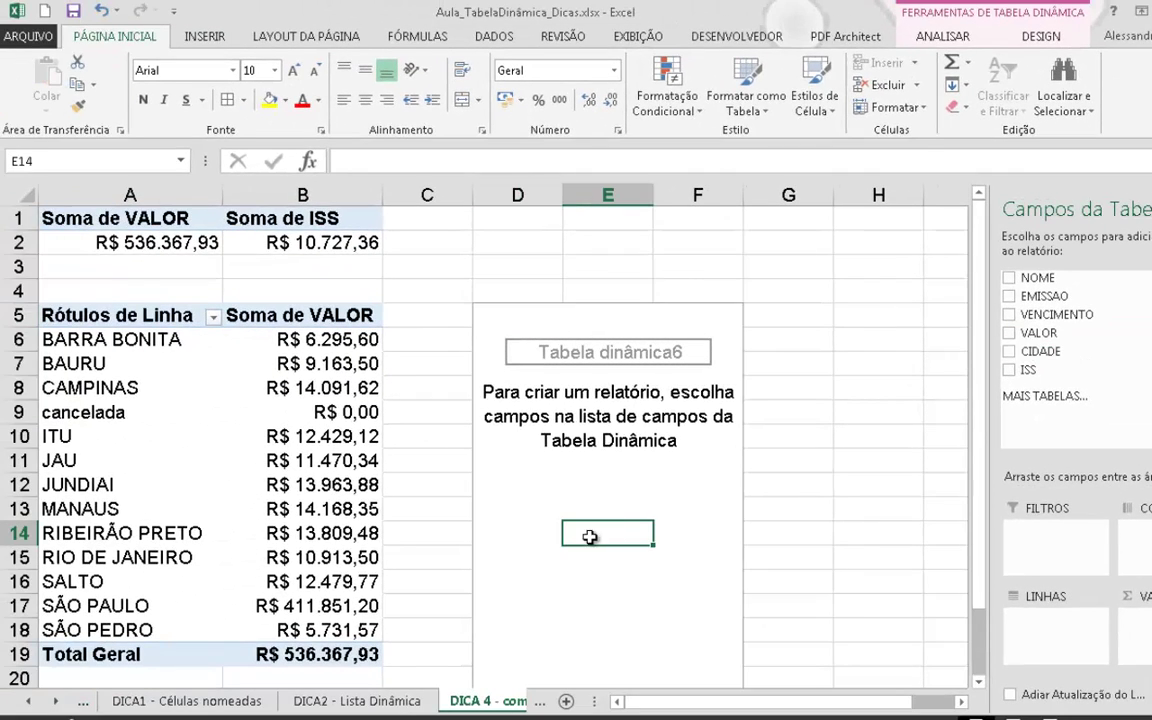
click(943, 36)
click(640, 78)
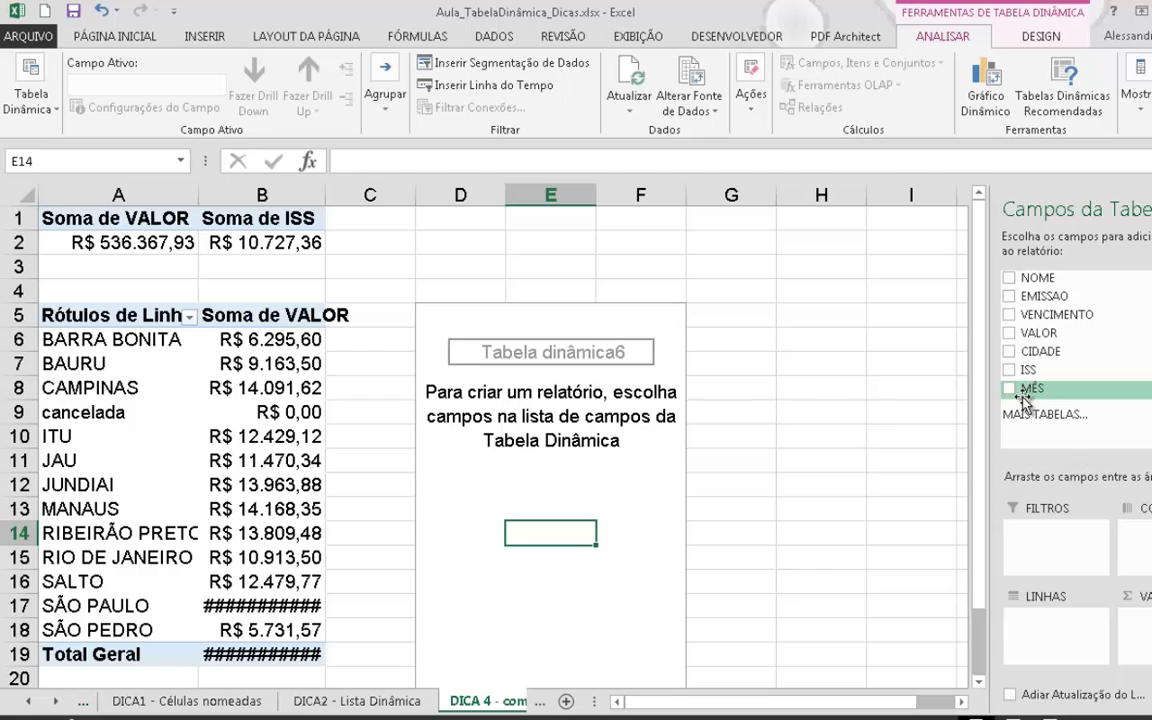
Lay out the third PivotTable with MÊS as rows and VALOR summarized by Soma in the Moeda number format
drag(1040, 393, 1070, 636)
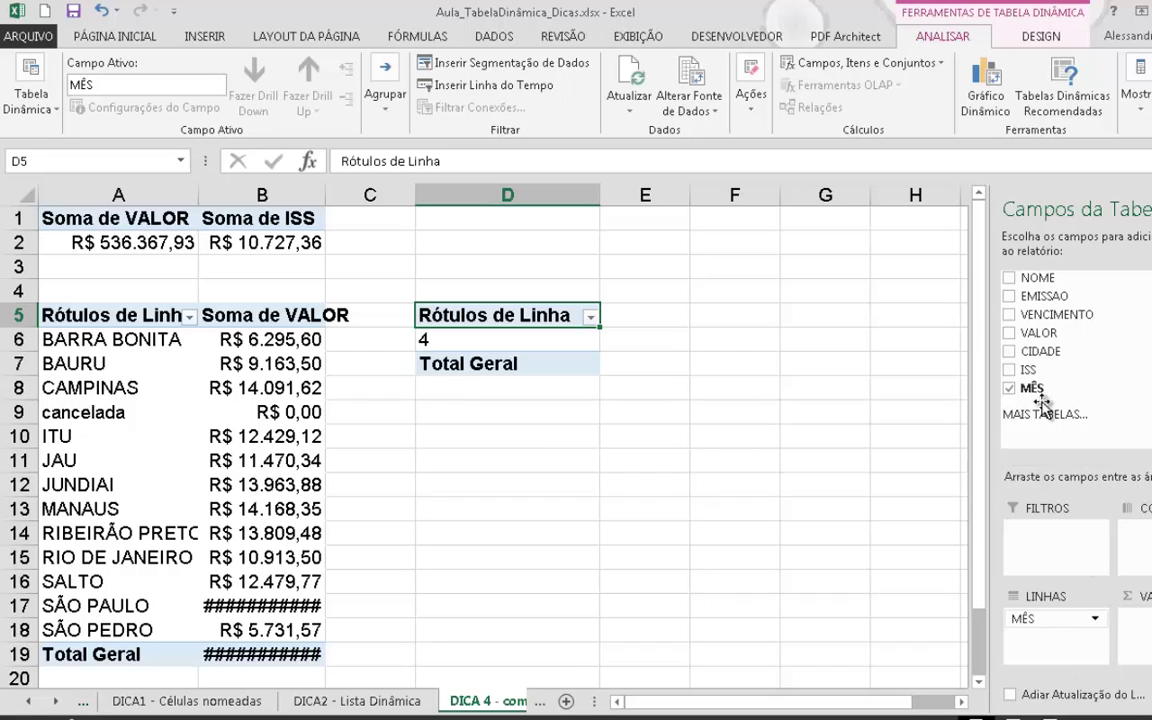
drag(1038, 333, 1143, 624)
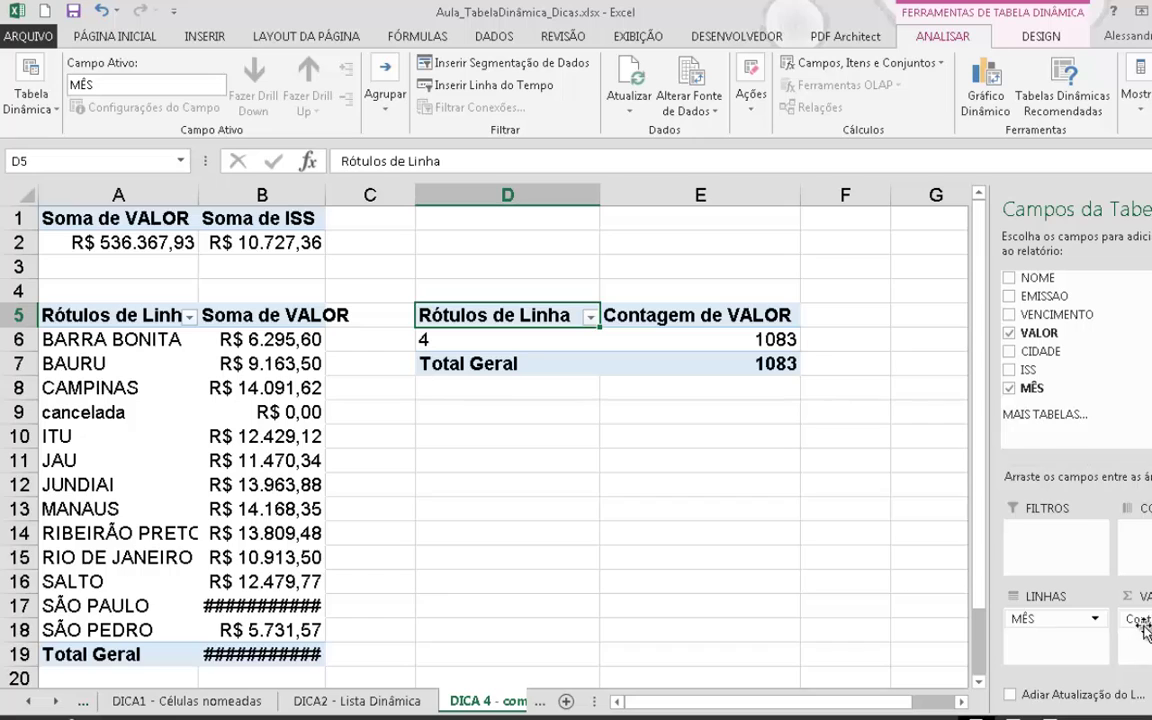
click(1137, 616)
click(1136, 600)
click(700, 395)
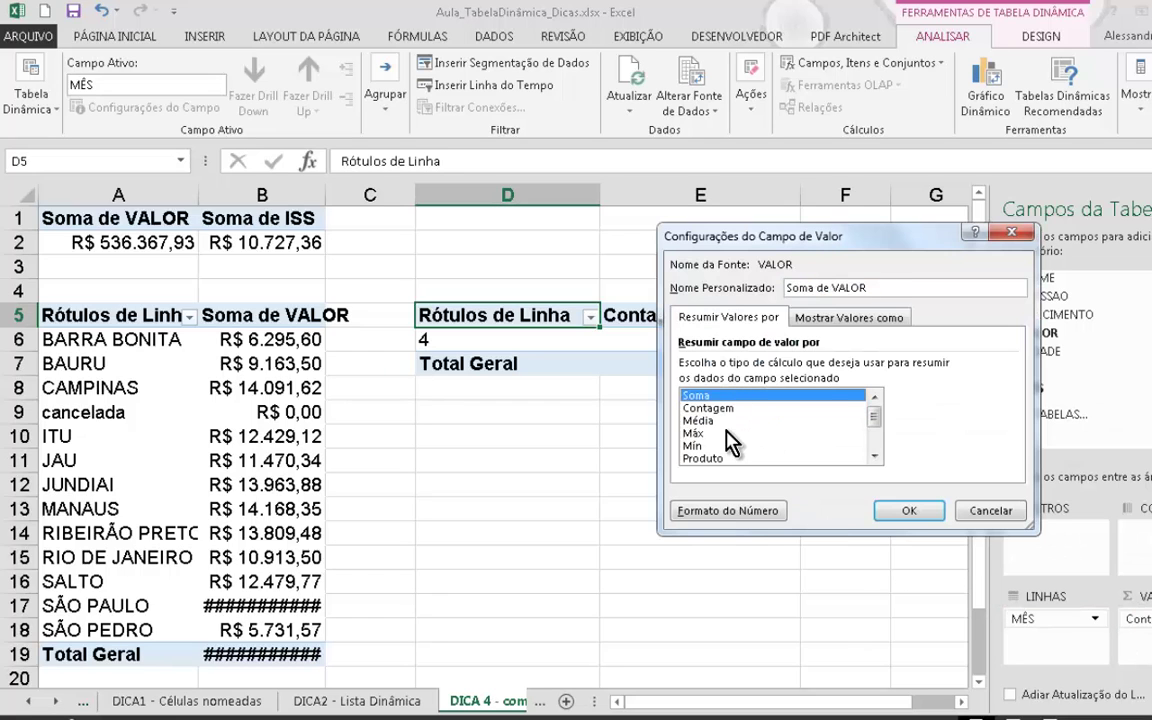
click(730, 510)
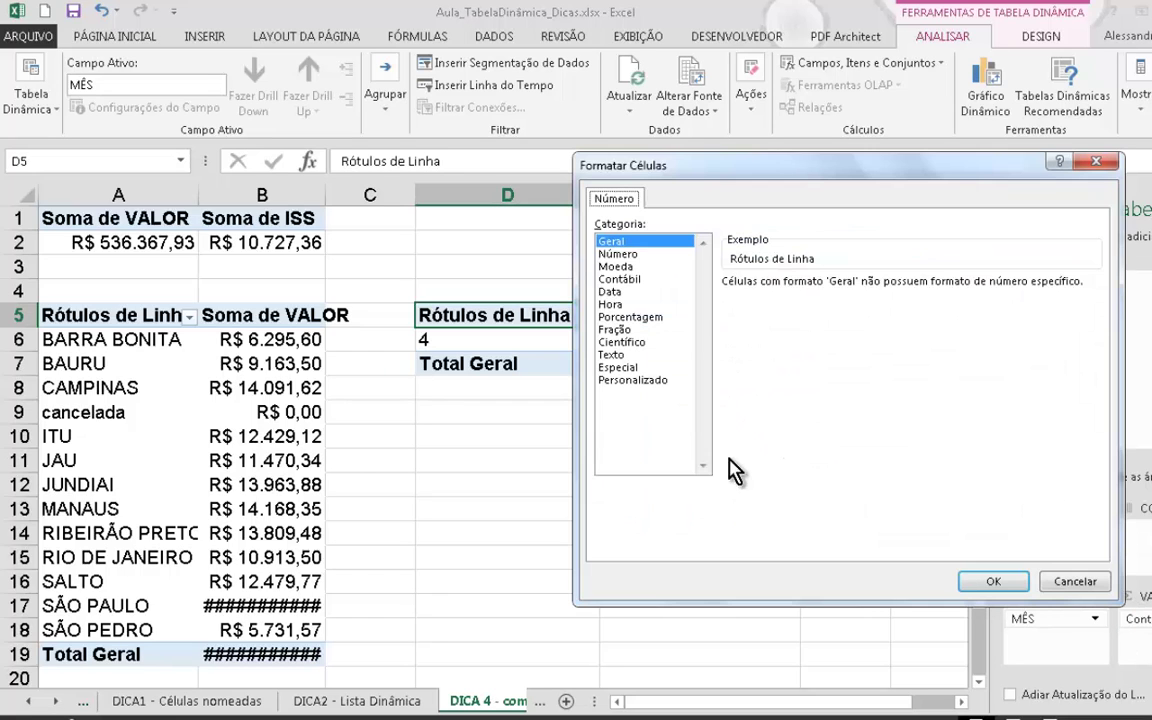
click(628, 266)
click(993, 581)
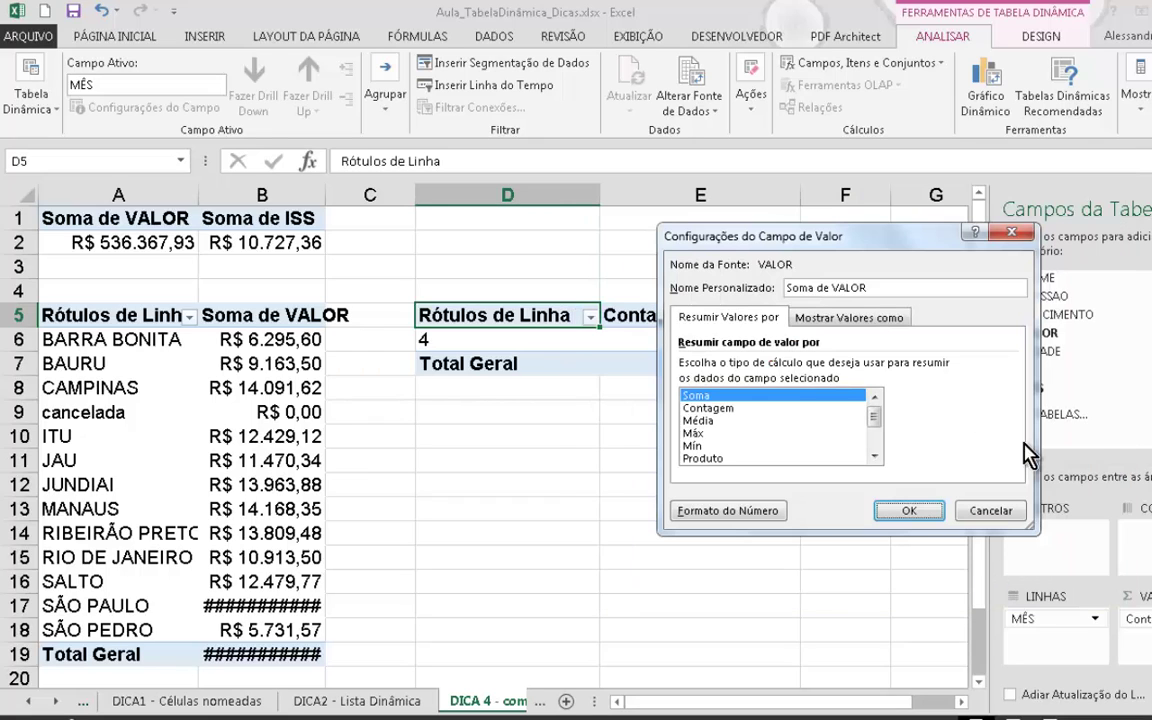
Name the third PivotTable's value field Total por mês, and autofit the width of column B
drag(879, 287, 717, 287)
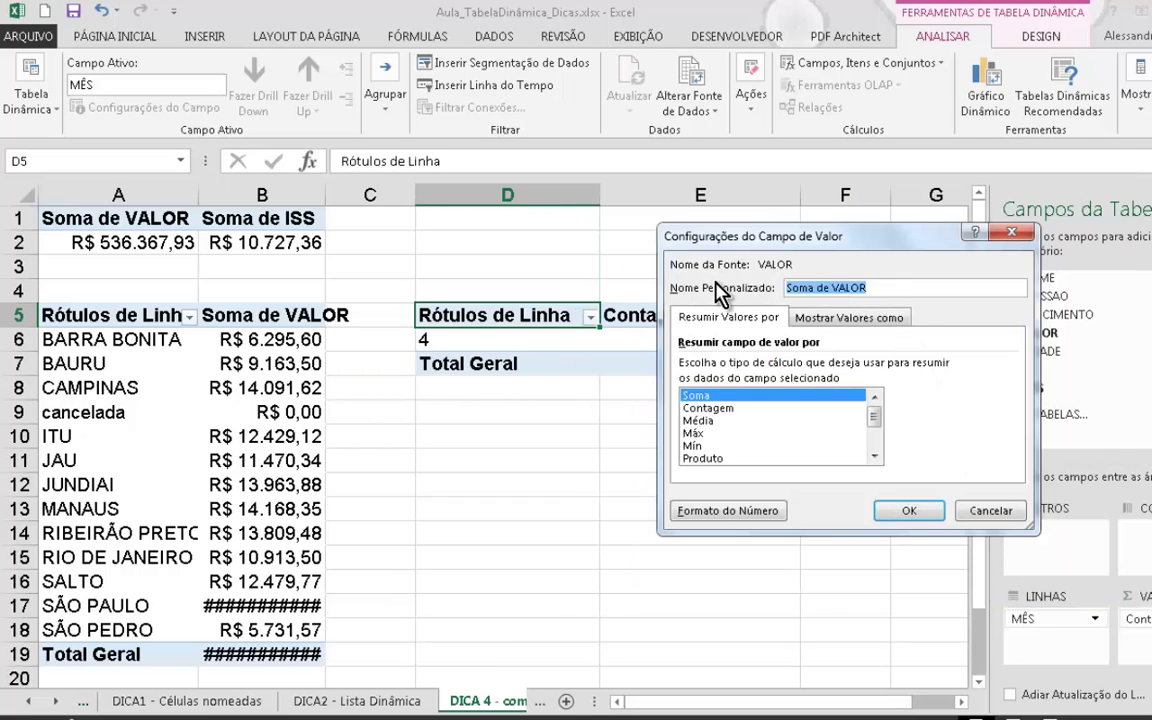
text(tOTA)
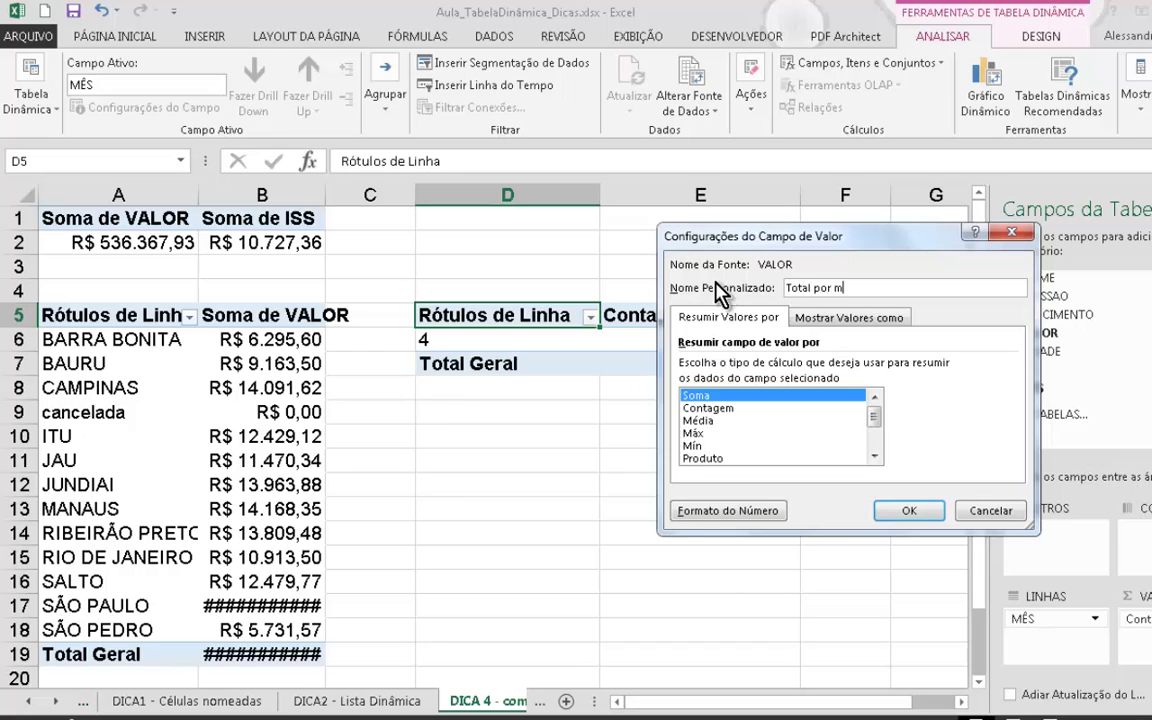
key(Return)
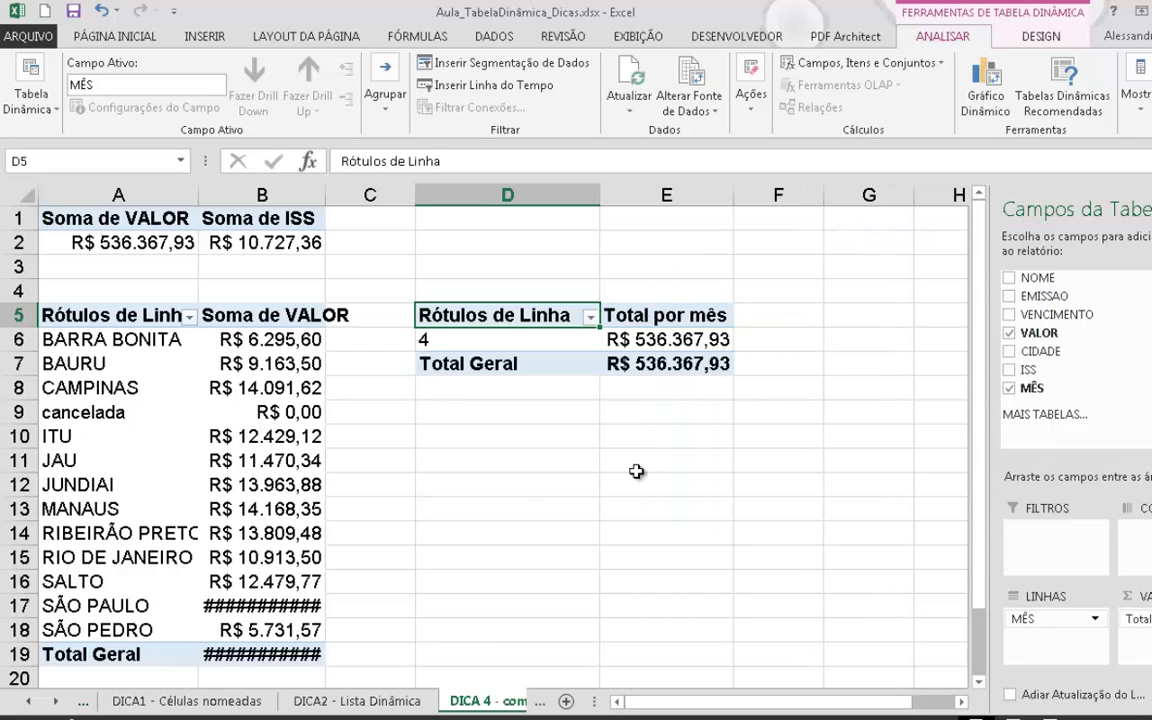
double_click(329, 194)
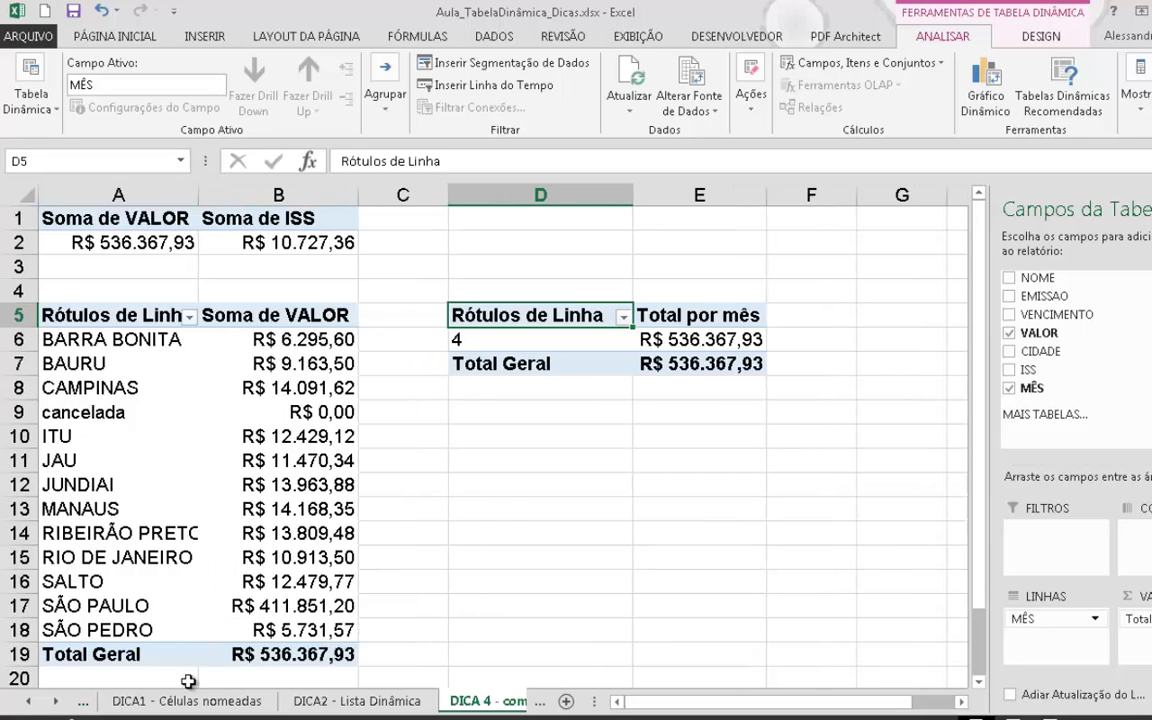
On the Tabela Dinâmica - Recursos sheet, enter =C981+ALEATÓRIOENTRE(10;40) in EMISSAO cell B981
click(55, 701)
click(130, 701)
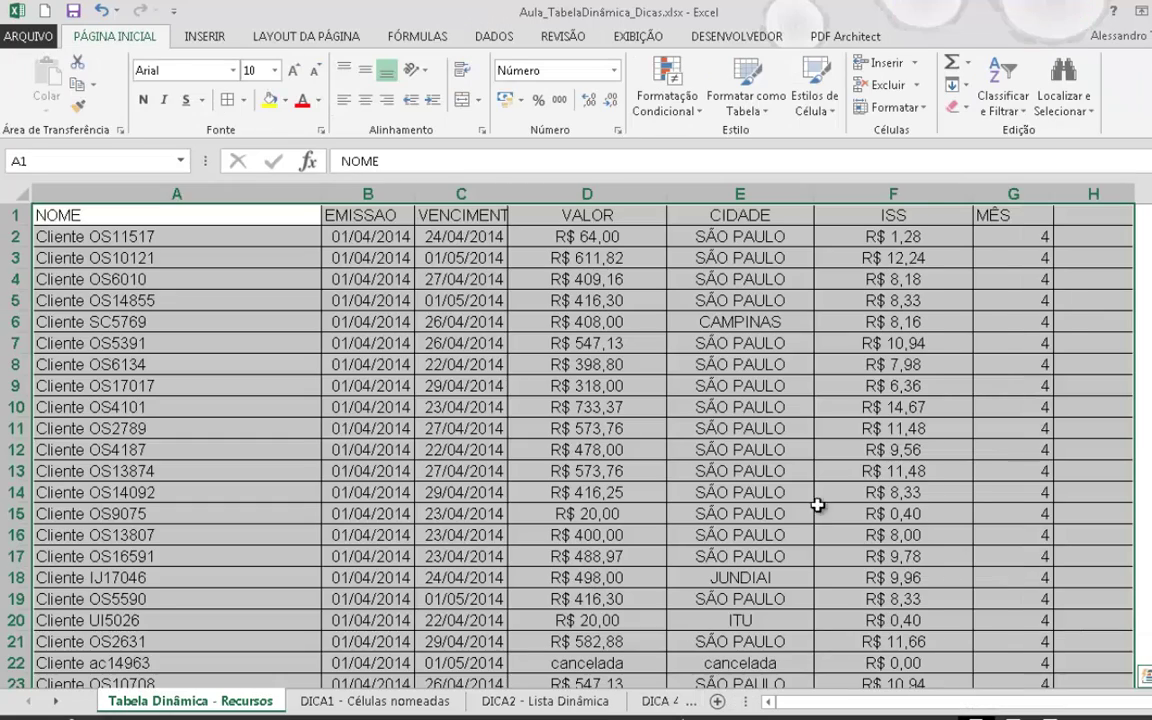
click(1021, 280)
click(335, 364)
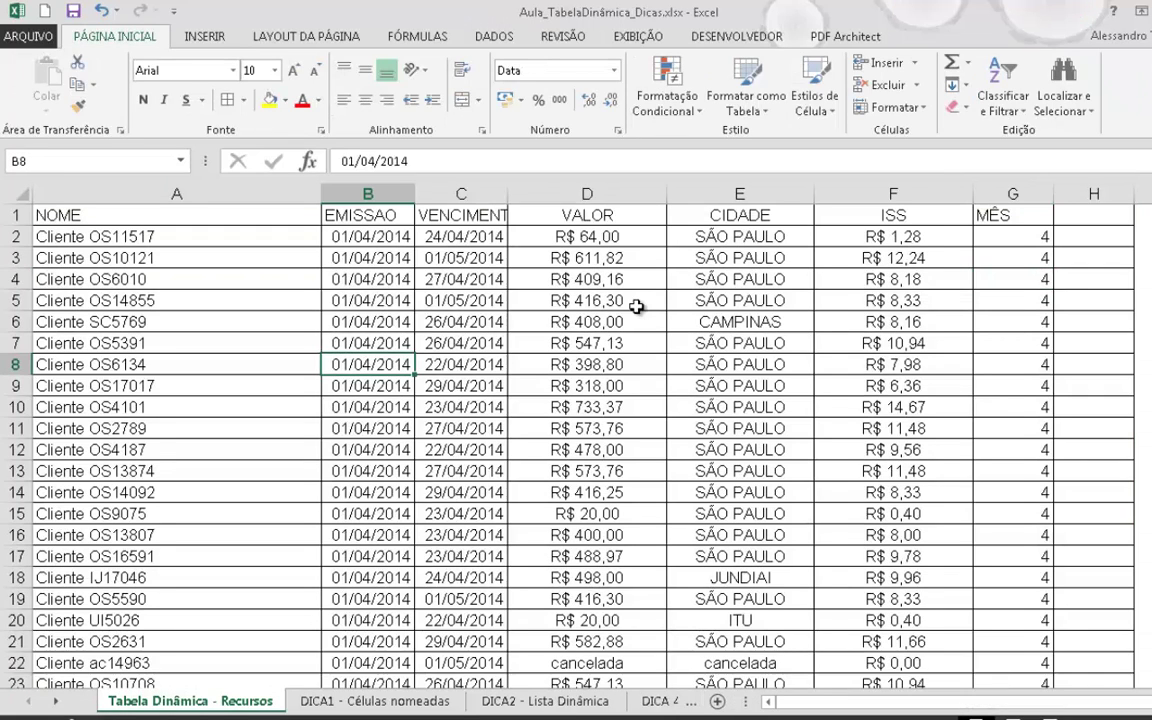
key(ctrl+Down)
key(Up)
key(Up)
key(Up)
key(Up)
key(Up)
key(Up)
key(Up)
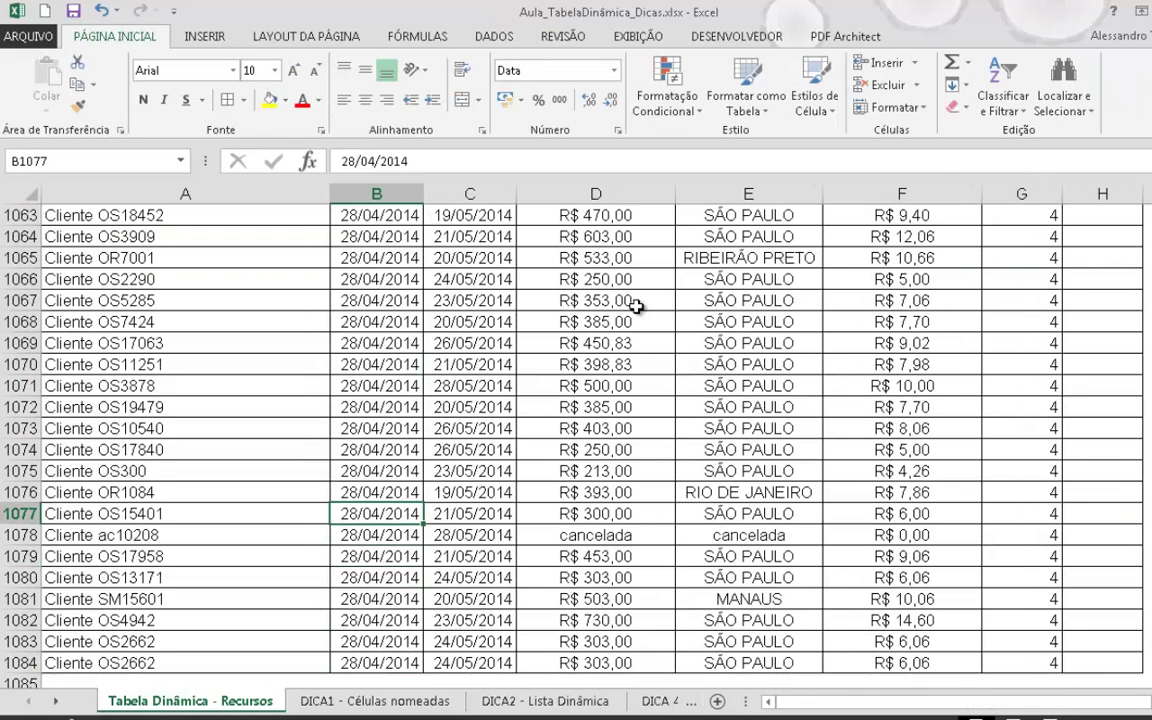
key(Up)
key(Up)
key(Up)
key(Up)
key(Up)
key(Up)
key(Up)
key(Up)
key(Up)
key(Up)
key(Up)
key(Up)
key(Up)
key(Up)
key(Up)
key(Up)
key(Up)
key(Up)
key(Up)
key(Up)
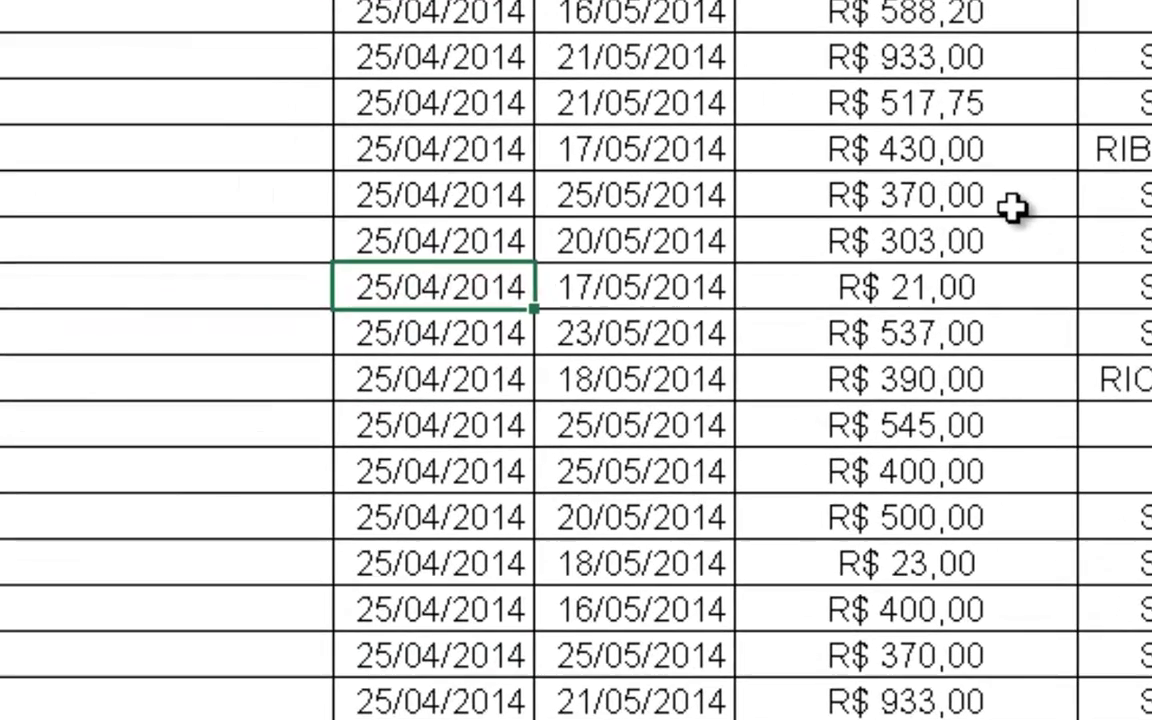
text(=)
key(Right)
text(+28)
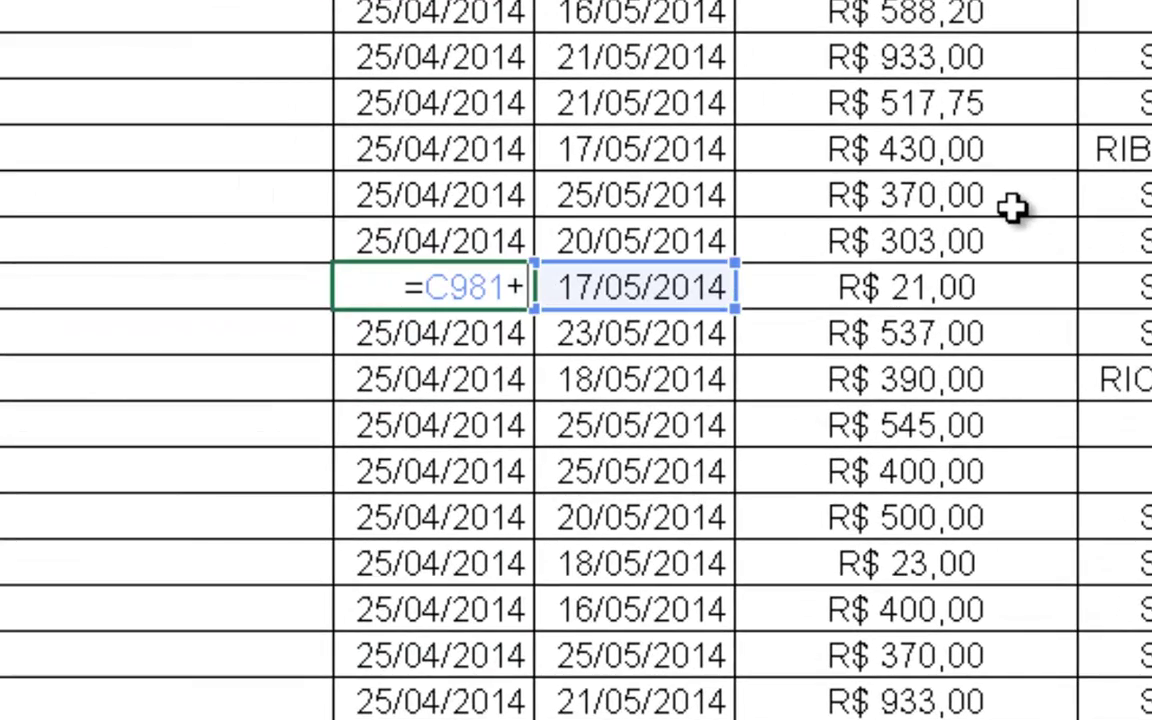
key(BackSpace)
key(BackSpace)
text(ale)
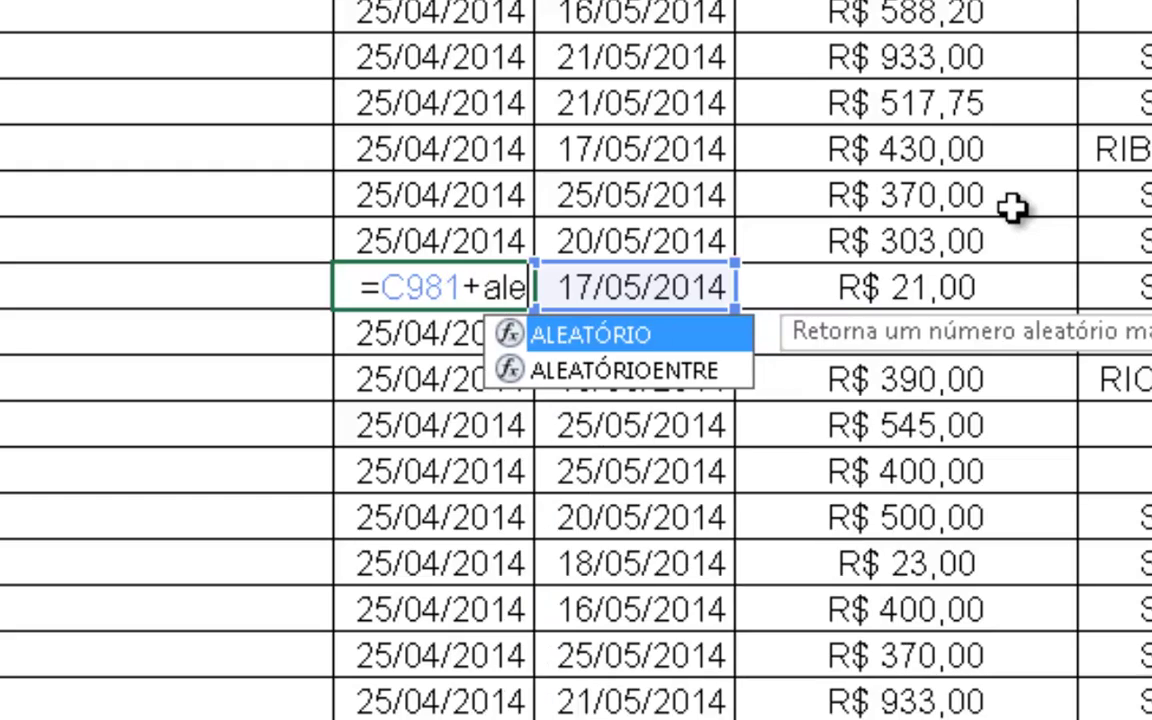
key(Down)
key(Tab)
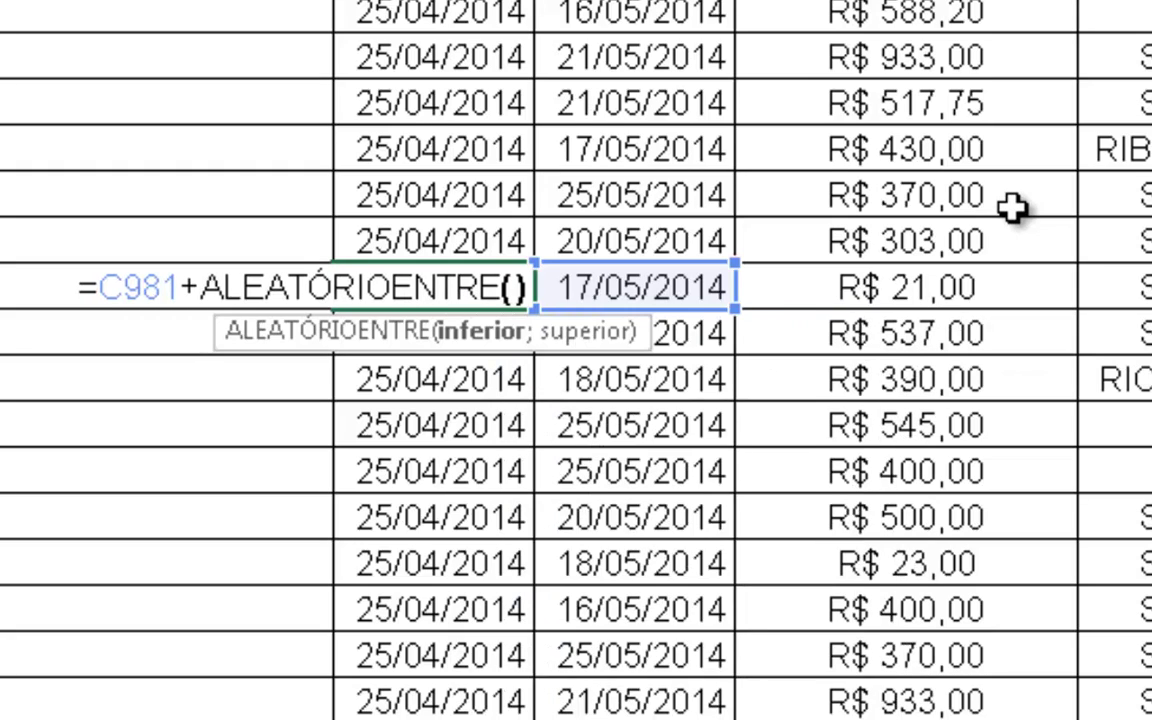
key(BackSpace)
text(10)
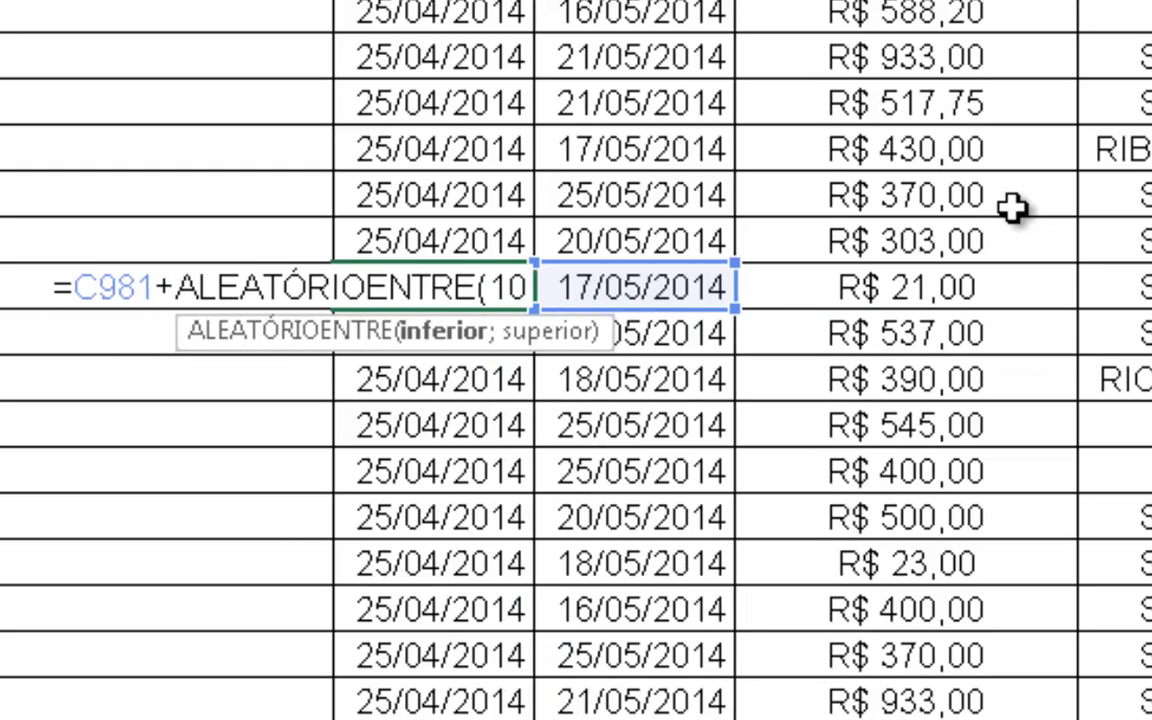
text(;40))
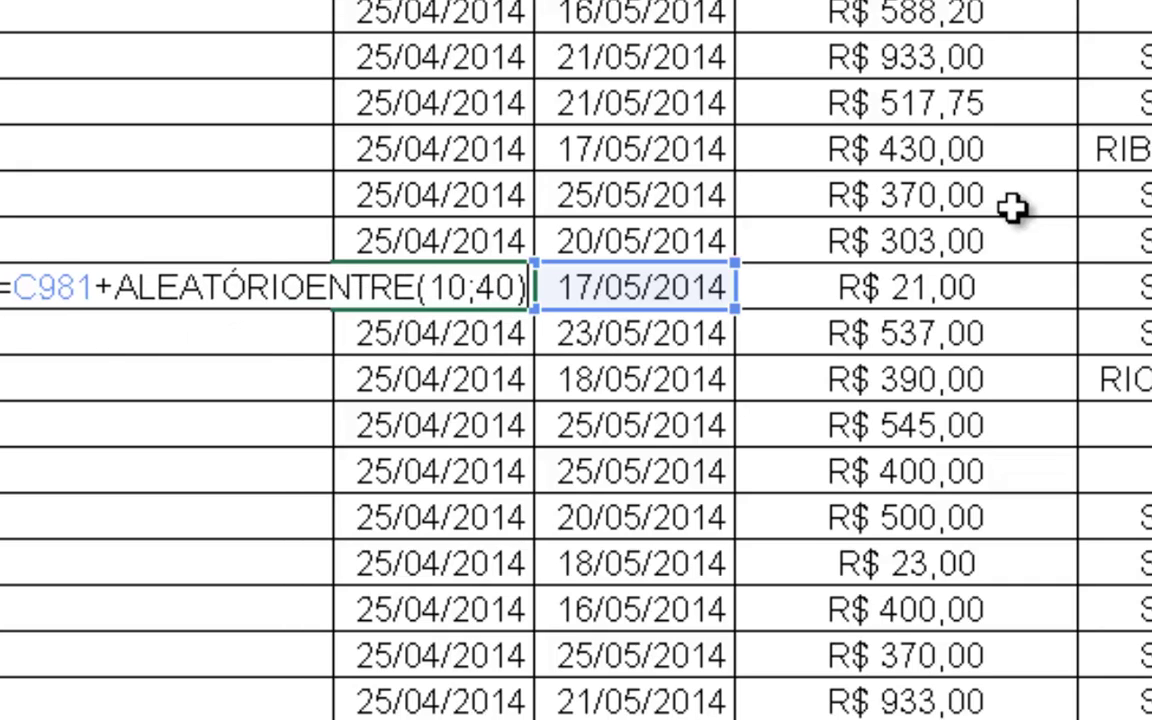
key(Return)
Copy the random-date formula from B981 down the EMISSAO column to the last data row
key(Up)
key(ctrl+c)
key(shift+Down)
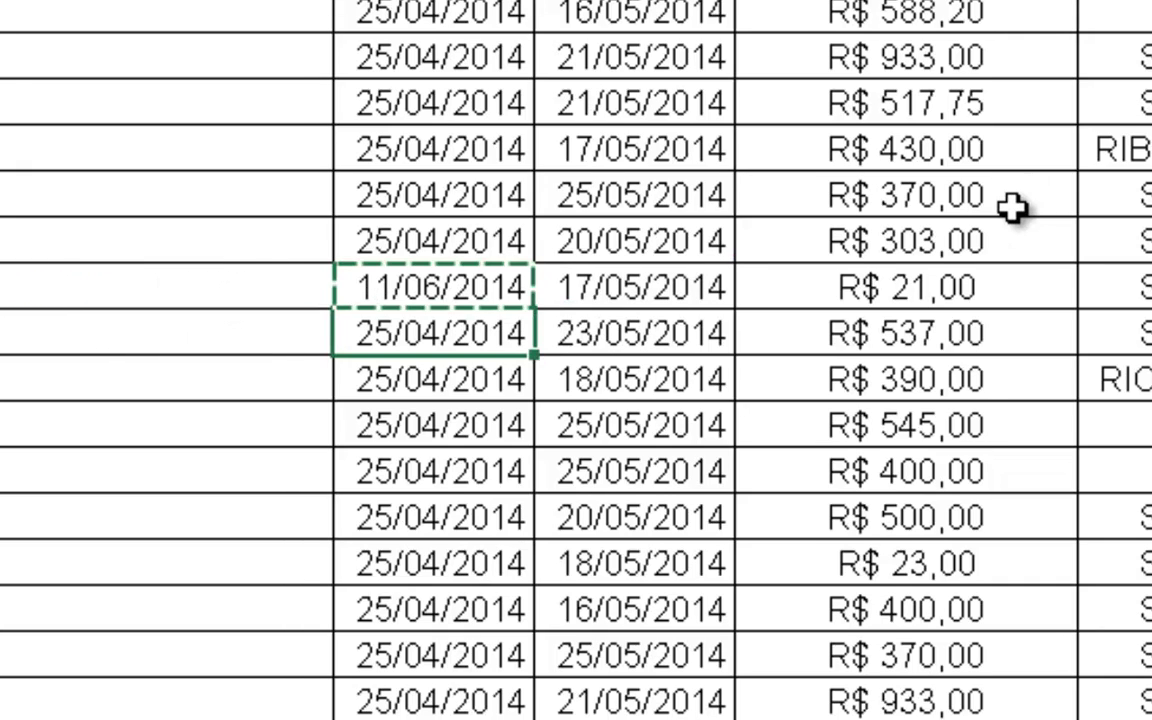
key(ctrl+shift+Down)
key(ctrl+v)
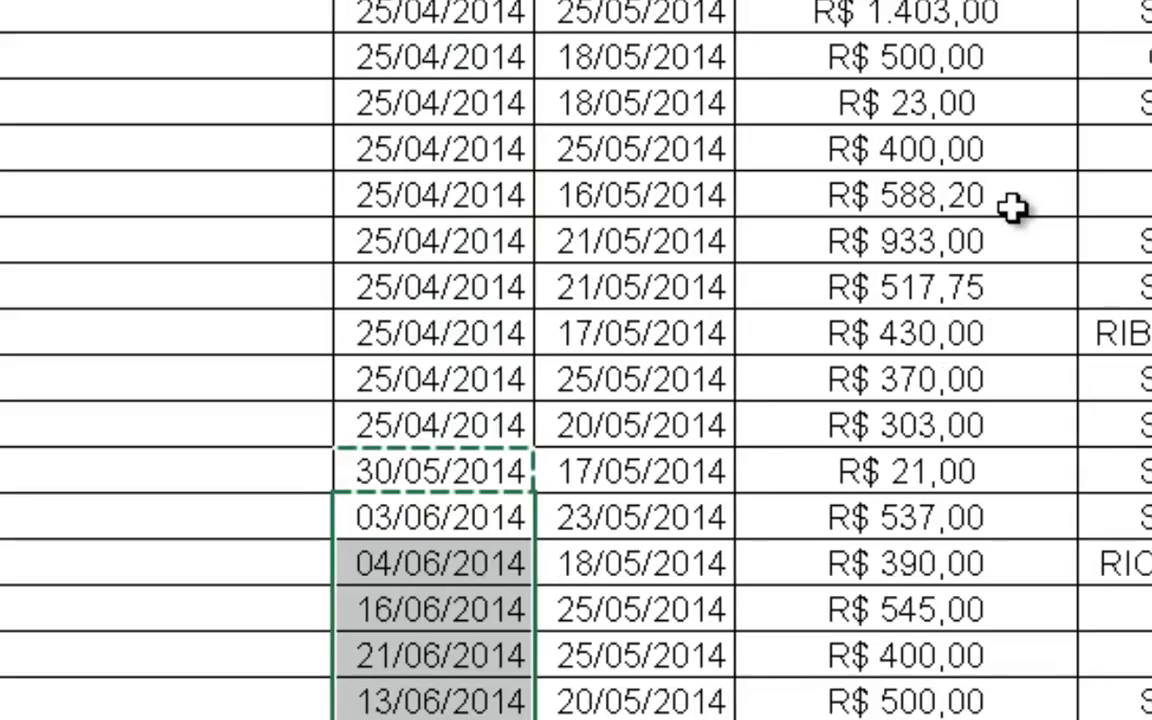
key(Return)
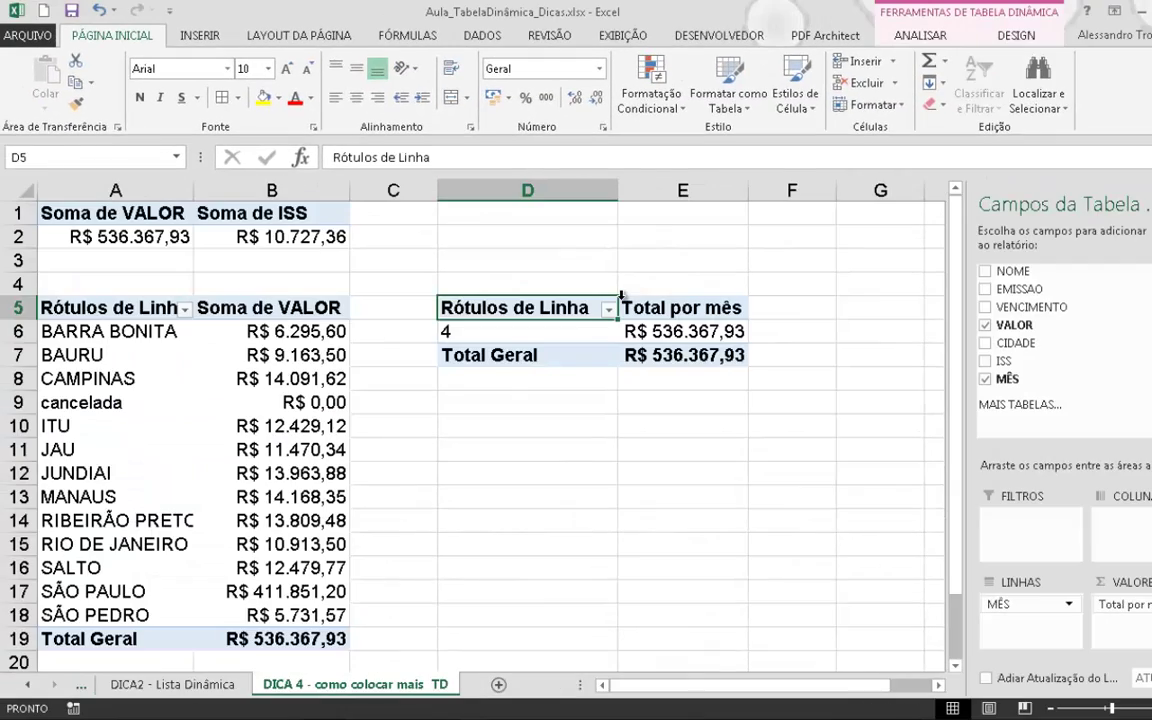
Refresh the Total por mês PivotTable on the DICA 4 sheet, and autofit column B again
click(667, 336)
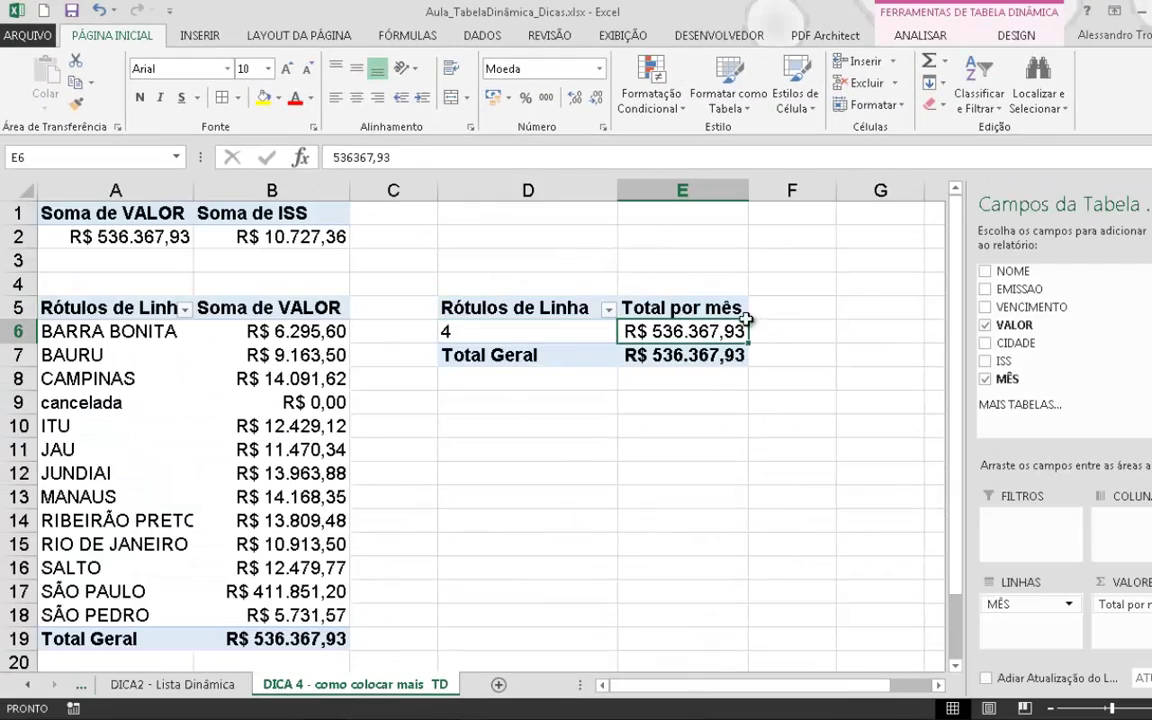
click(918, 40)
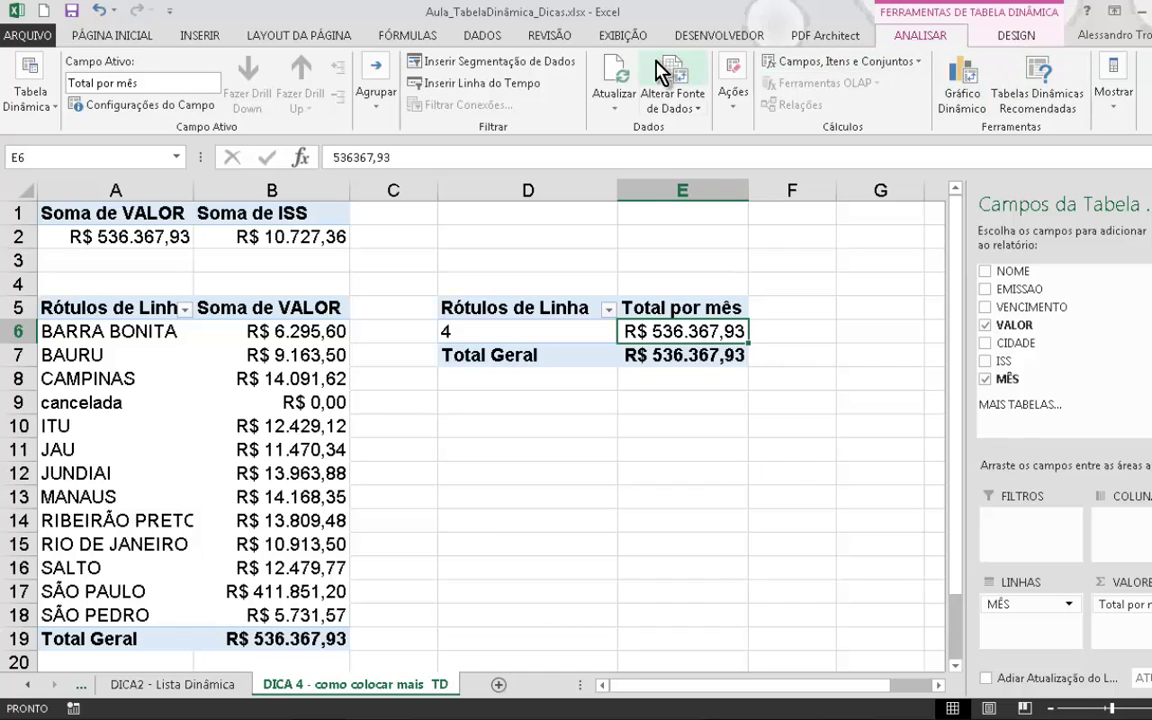
click(614, 75)
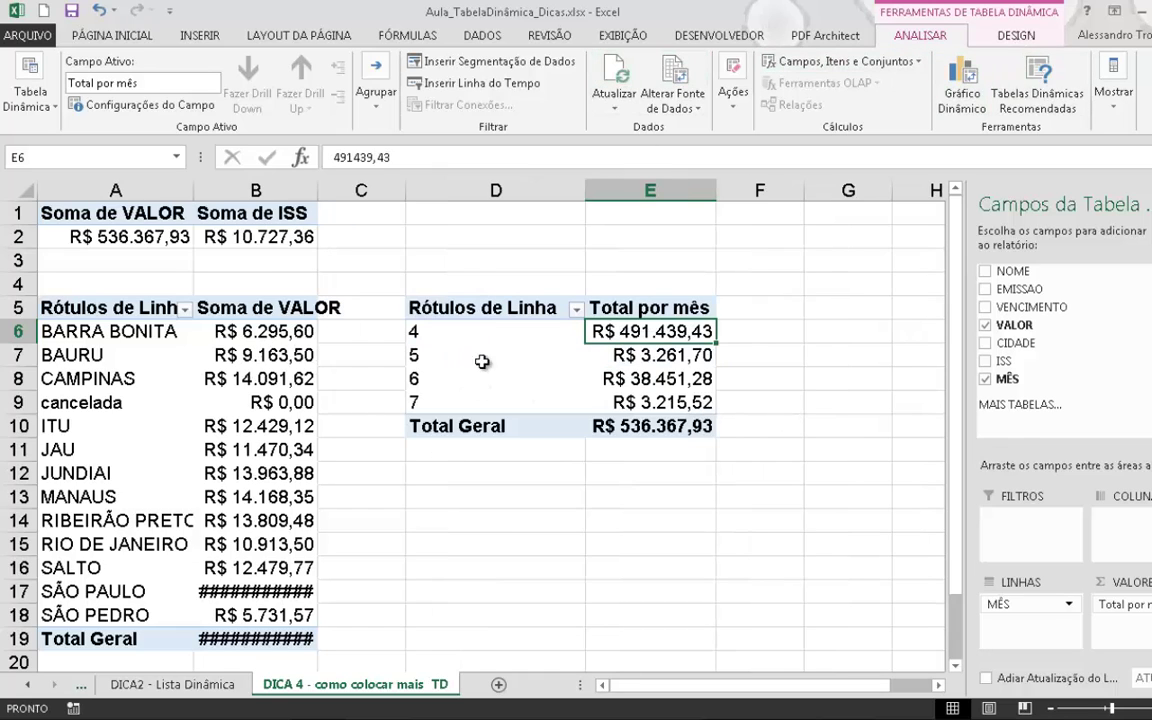
double_click(312, 198)
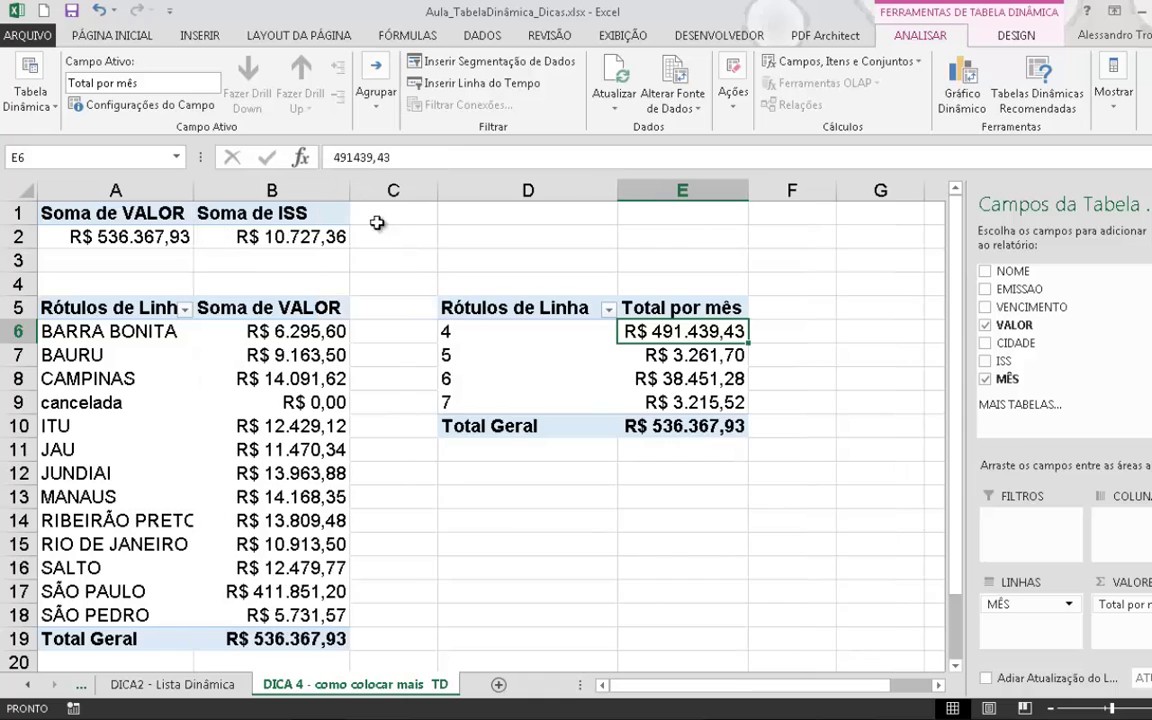
Refresh all PivotTables at once with Atualizar Tudo, starting from the CIDADE PivotTable
click(293, 369)
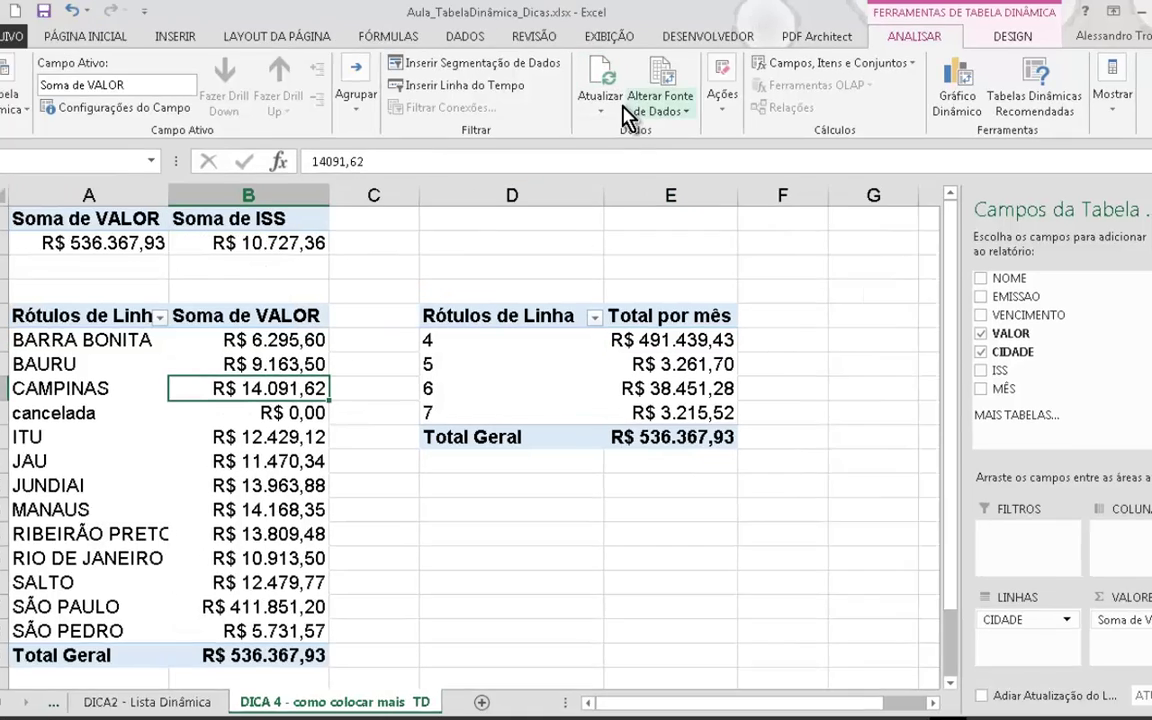
click(614, 107)
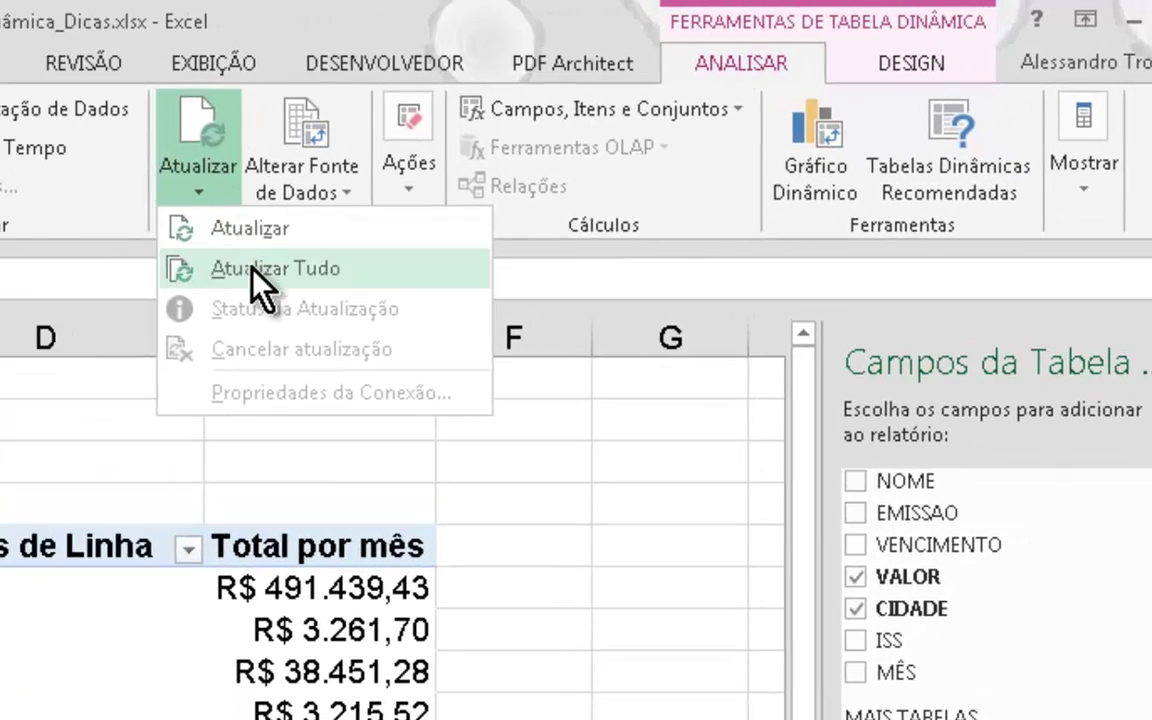
click(253, 270)
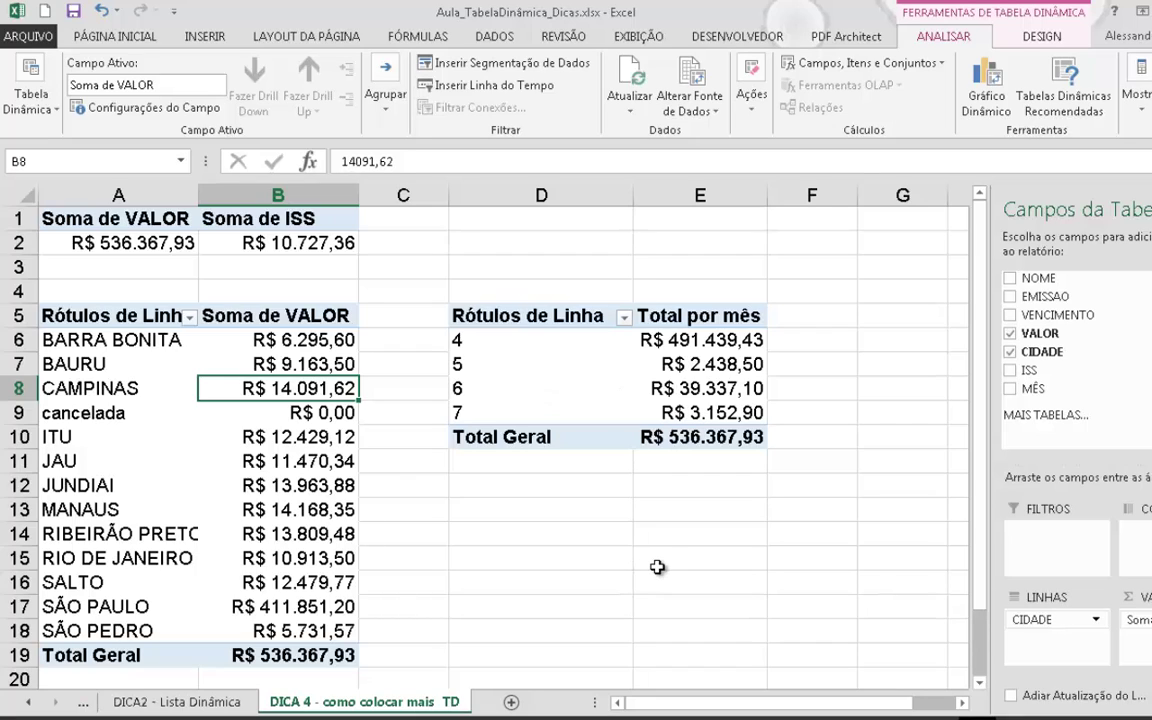
Rename the monthly PivotTable's row header in D5 as Meses and autofit column D
click(576, 317)
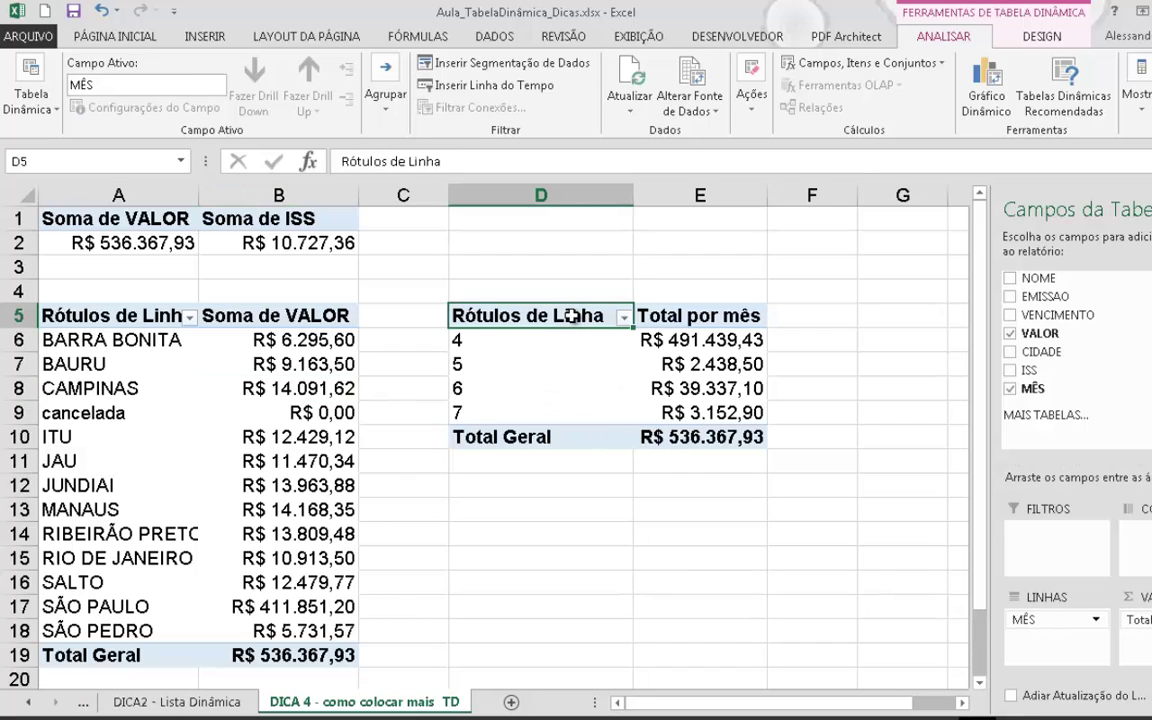
text(Mese)
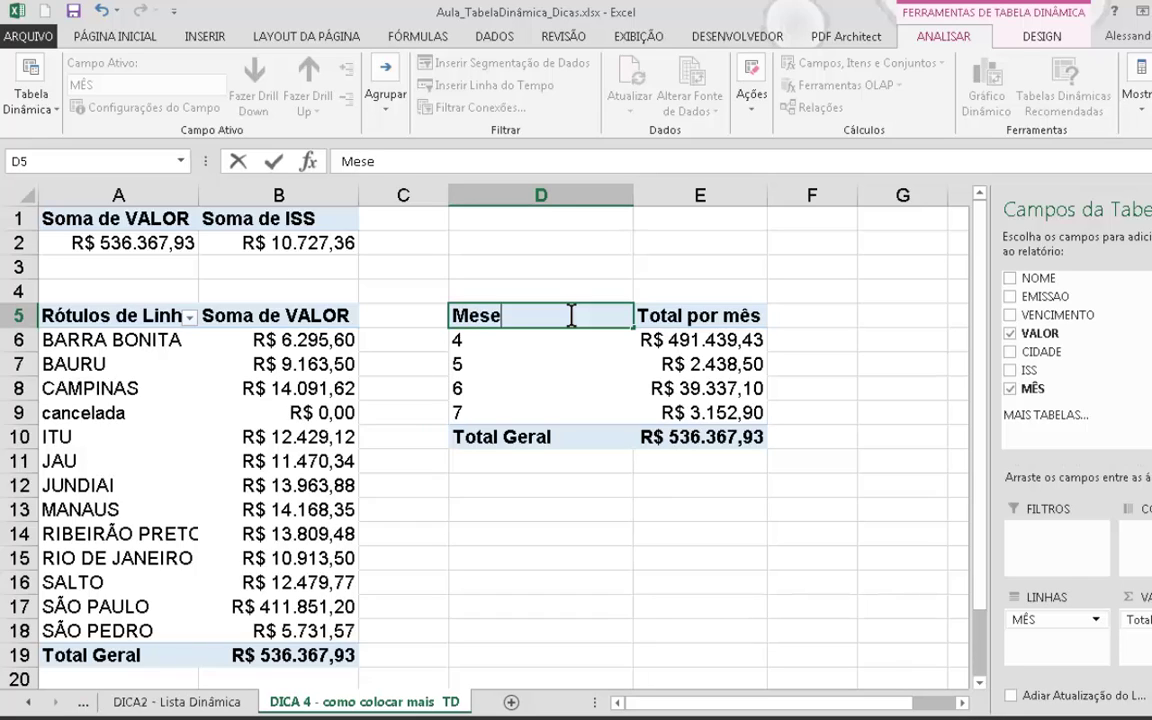
text(s)
key(Return)
double_click(633, 195)
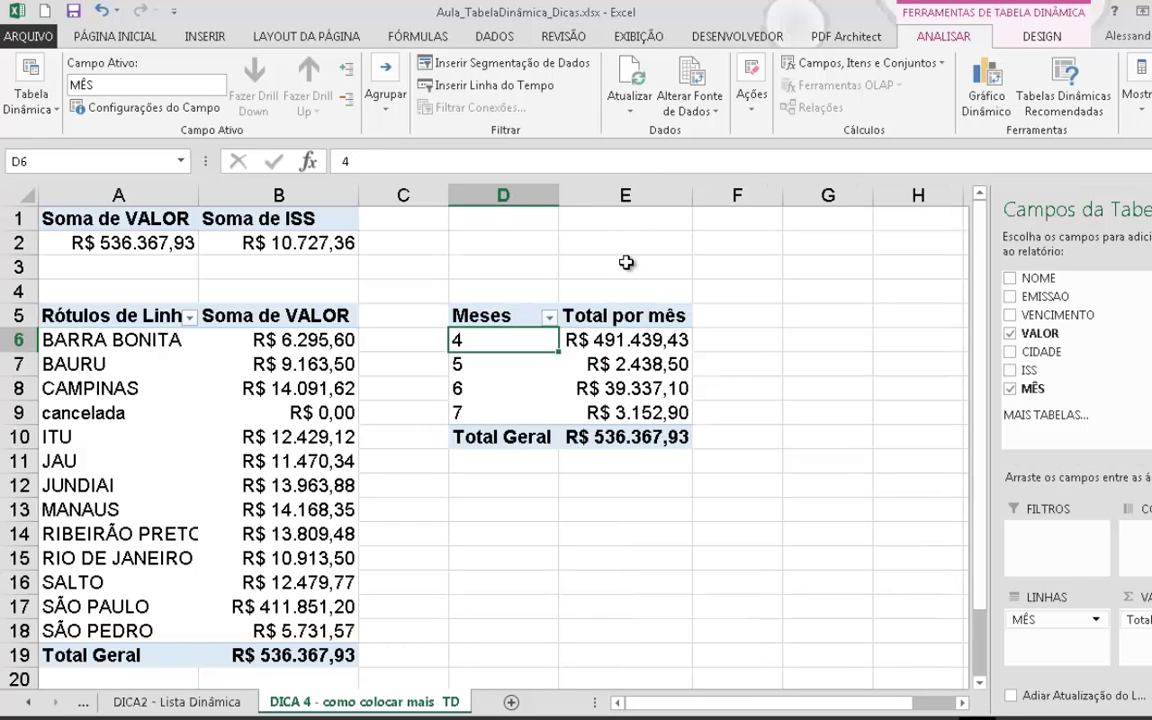
Add the MÊS field to the rows of the city PivotTable, nested under CIDADE
click(284, 412)
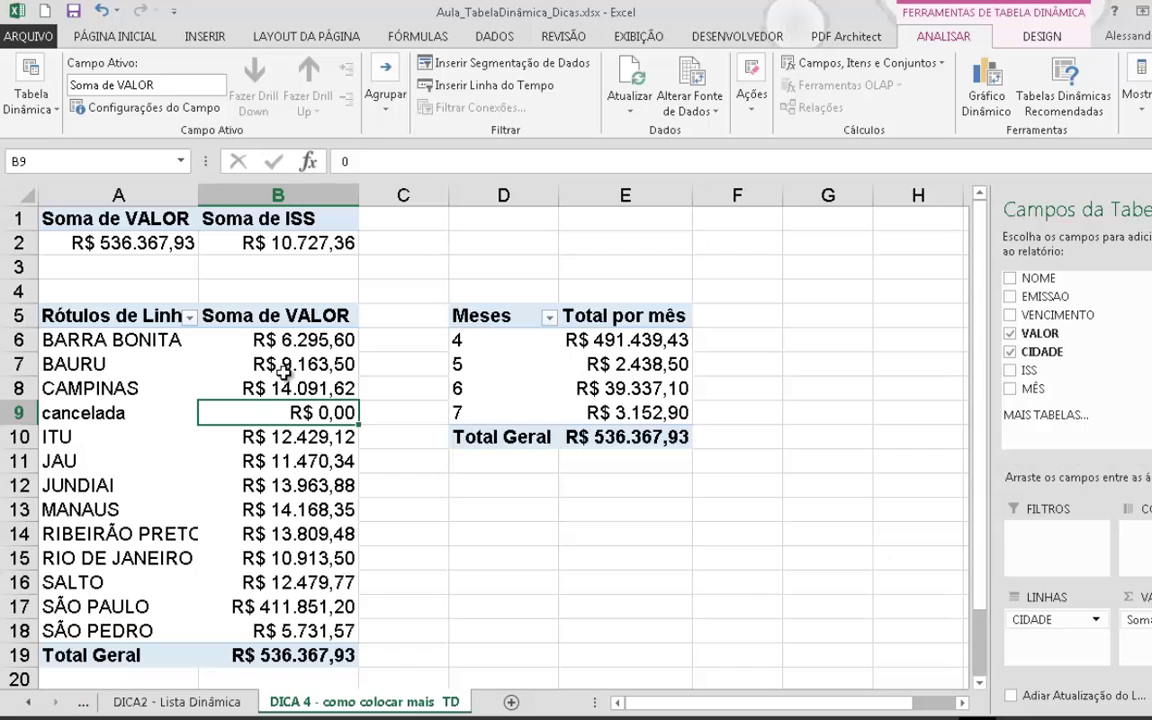
click(145, 395)
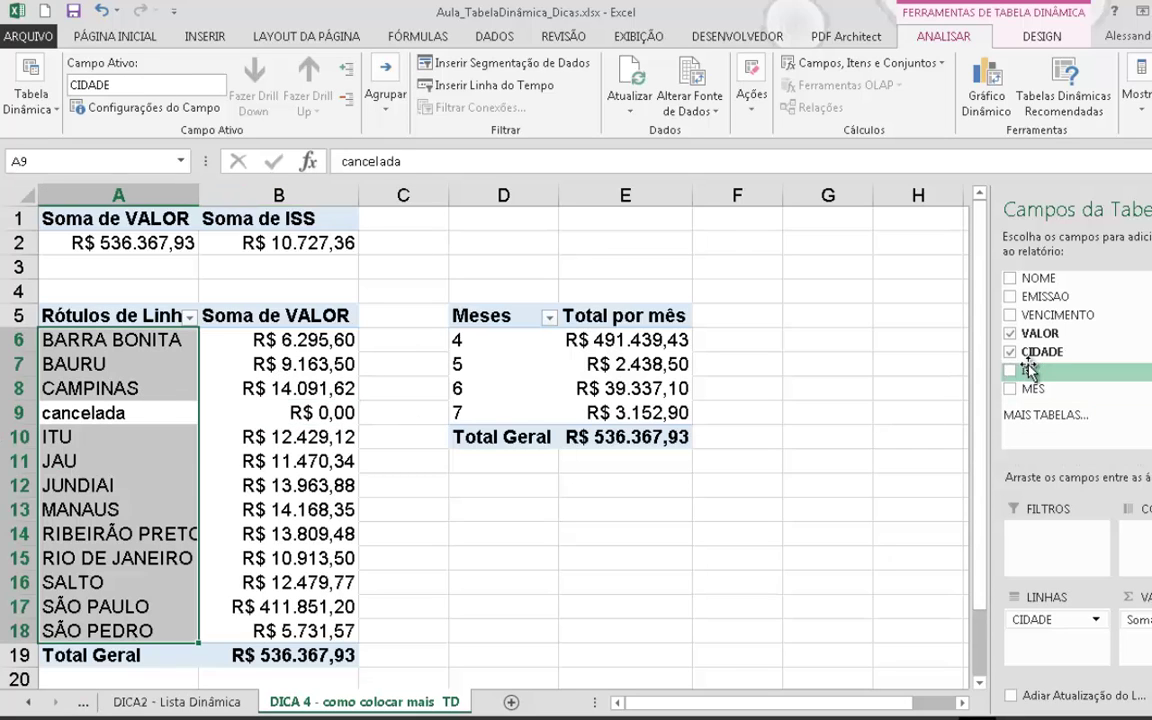
drag(1030, 388, 1078, 653)
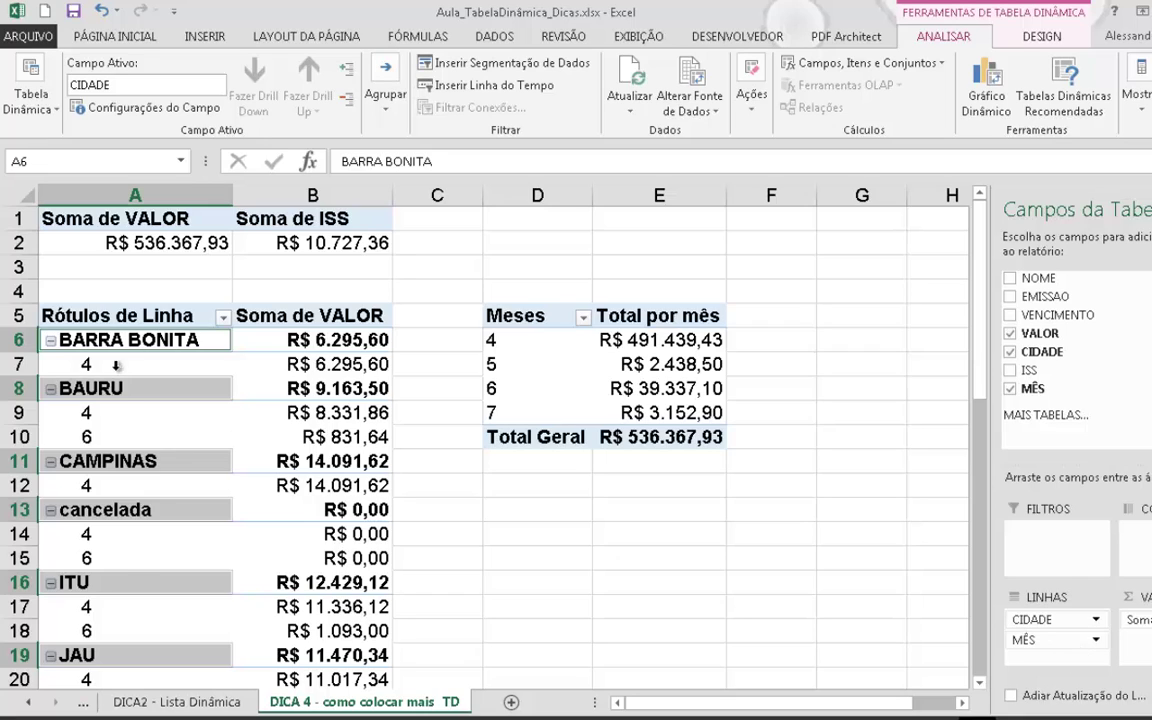
click(114, 349)
click(250, 390)
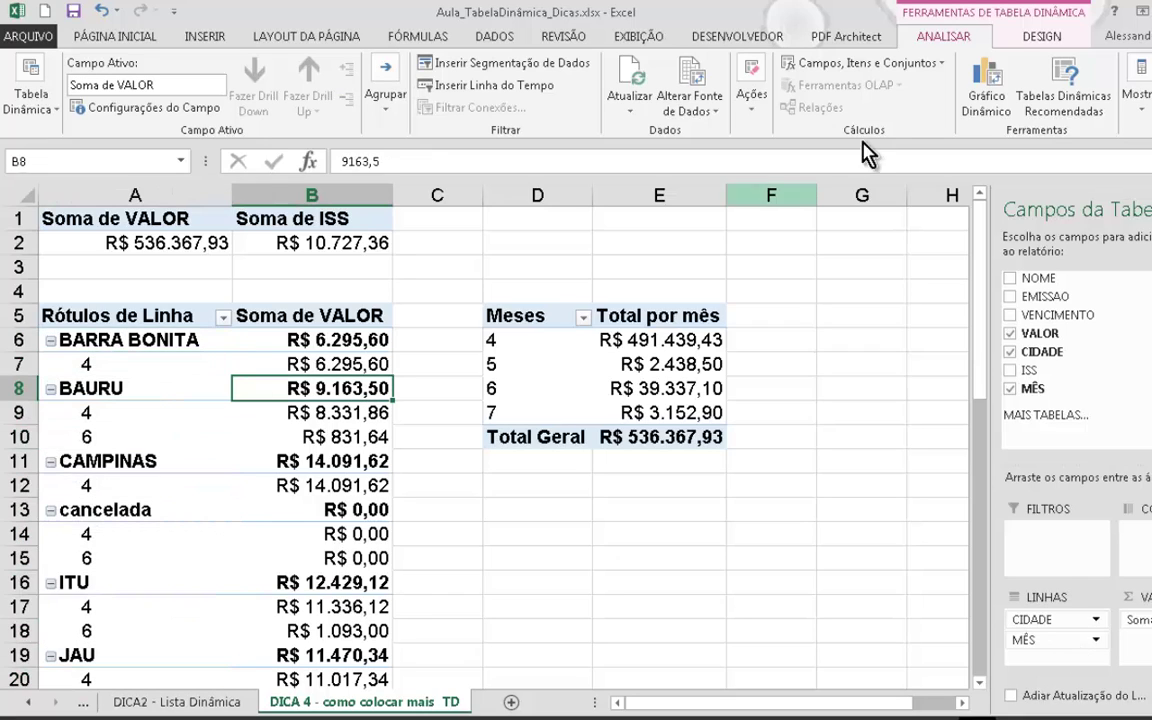
Show the city PivotTable in tabular report layout, with CIDADE and MÊS in separate columns
click(1033, 40)
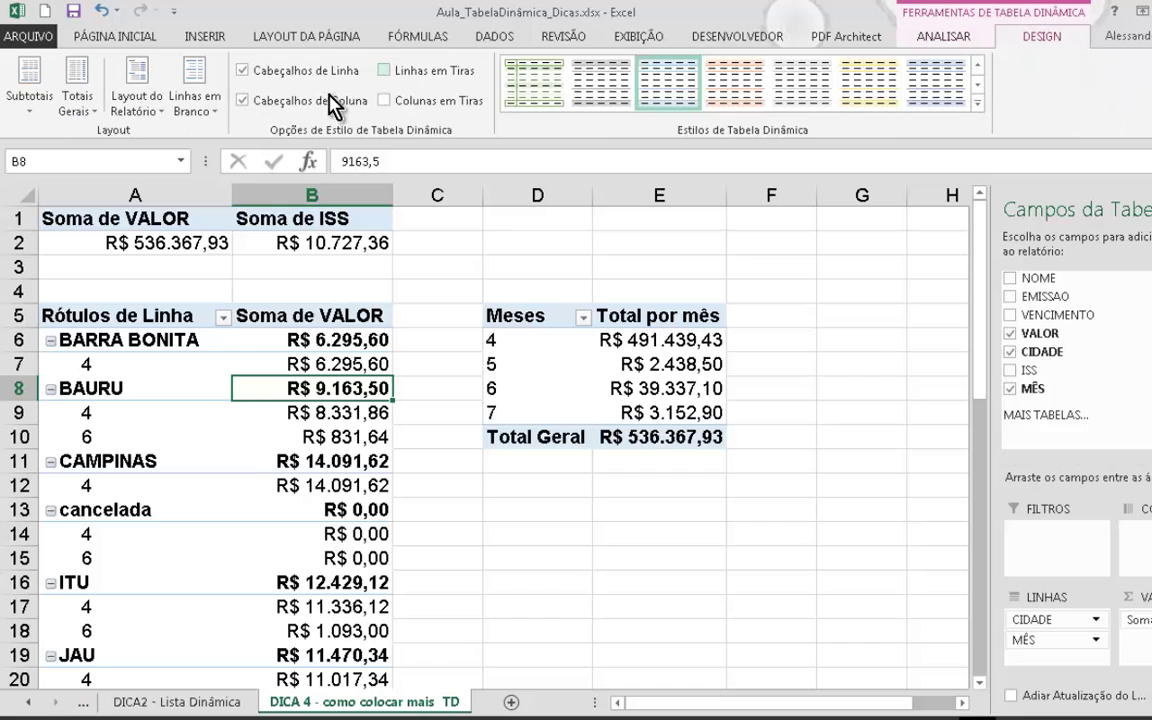
click(150, 100)
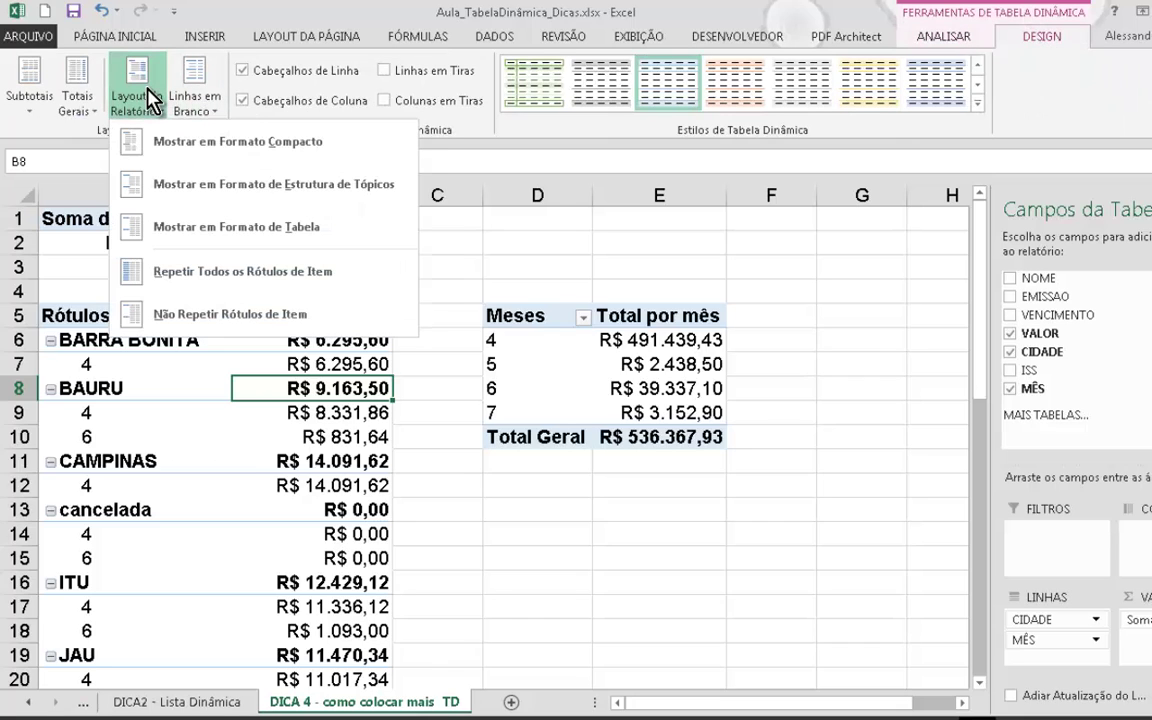
click(169, 210)
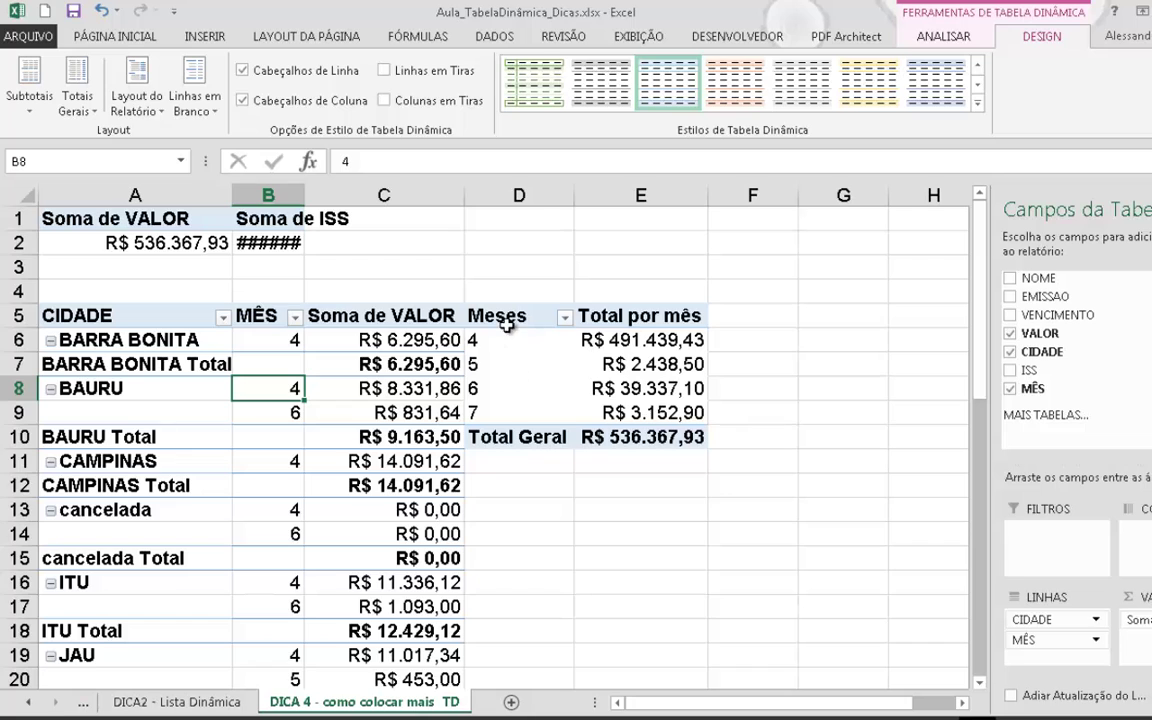
Insert a blank column before the Meses PivotTable and autofit column B
right_click(530, 196)
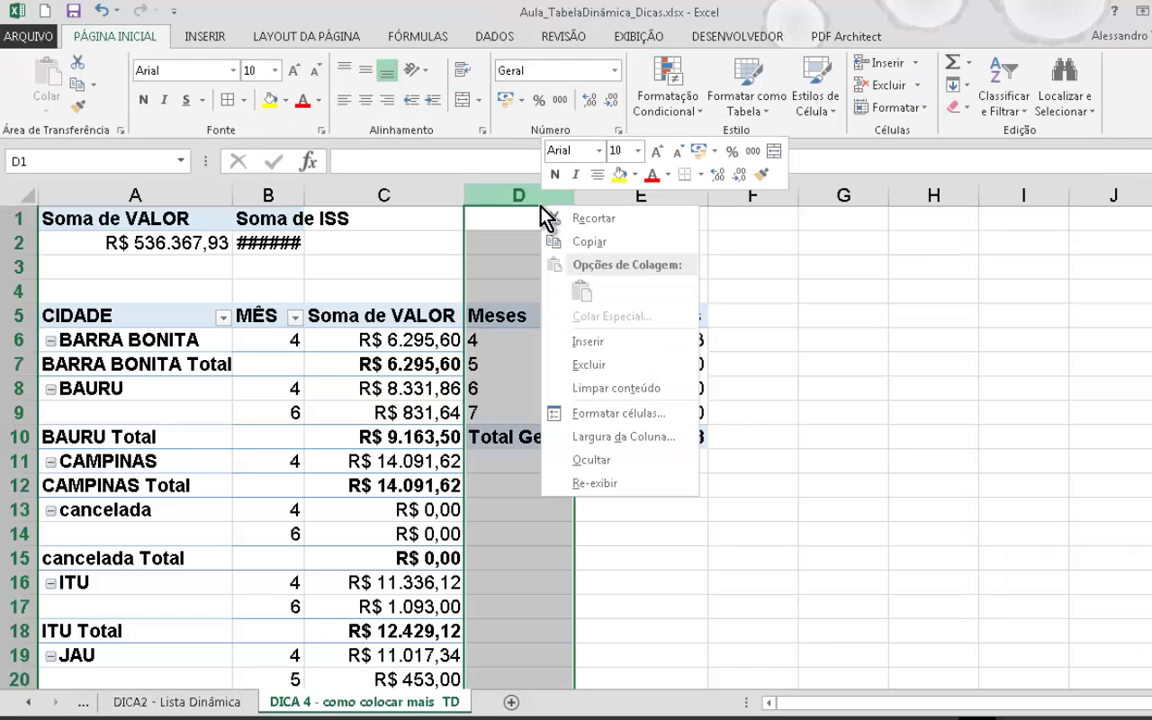
click(588, 342)
click(373, 337)
click(530, 344)
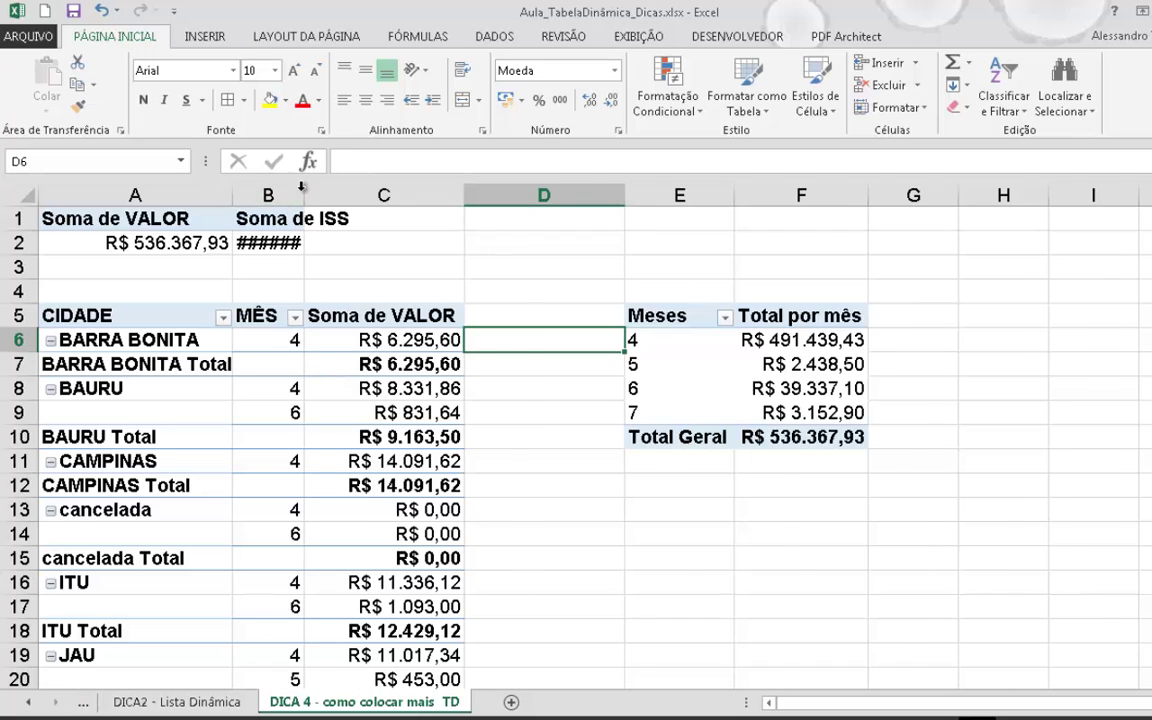
double_click(304, 195)
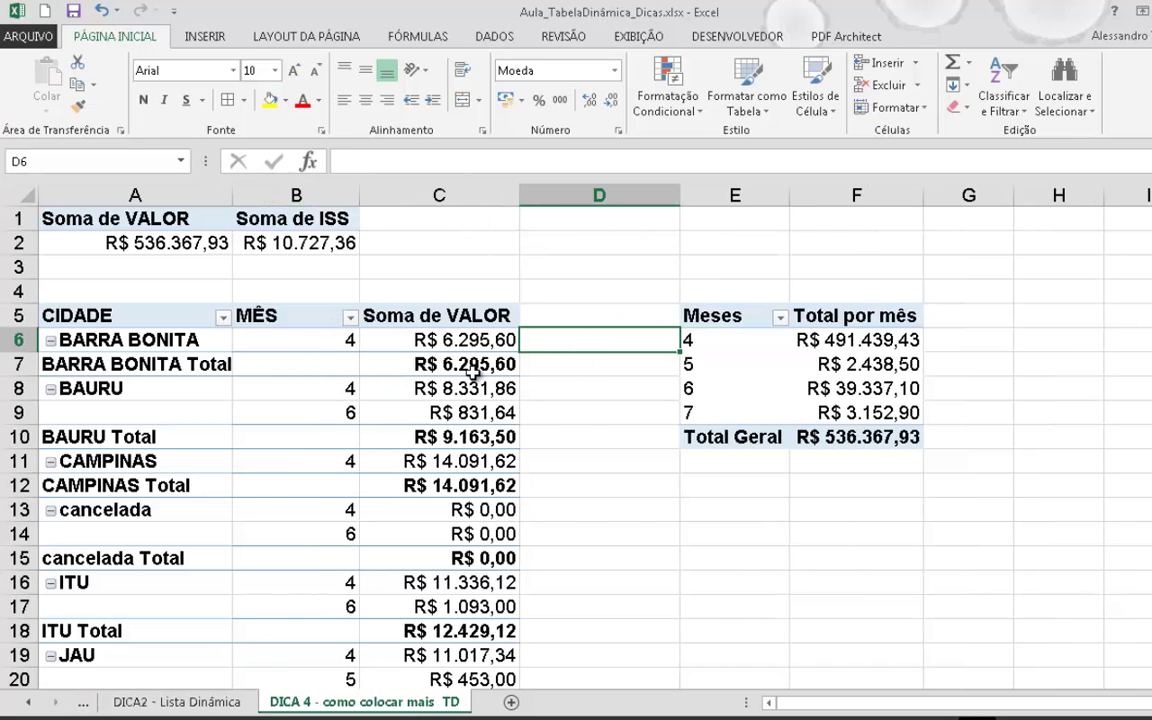
Set the CIDADE field's subtotals to Nenhum in the city PivotTable
click(165, 362)
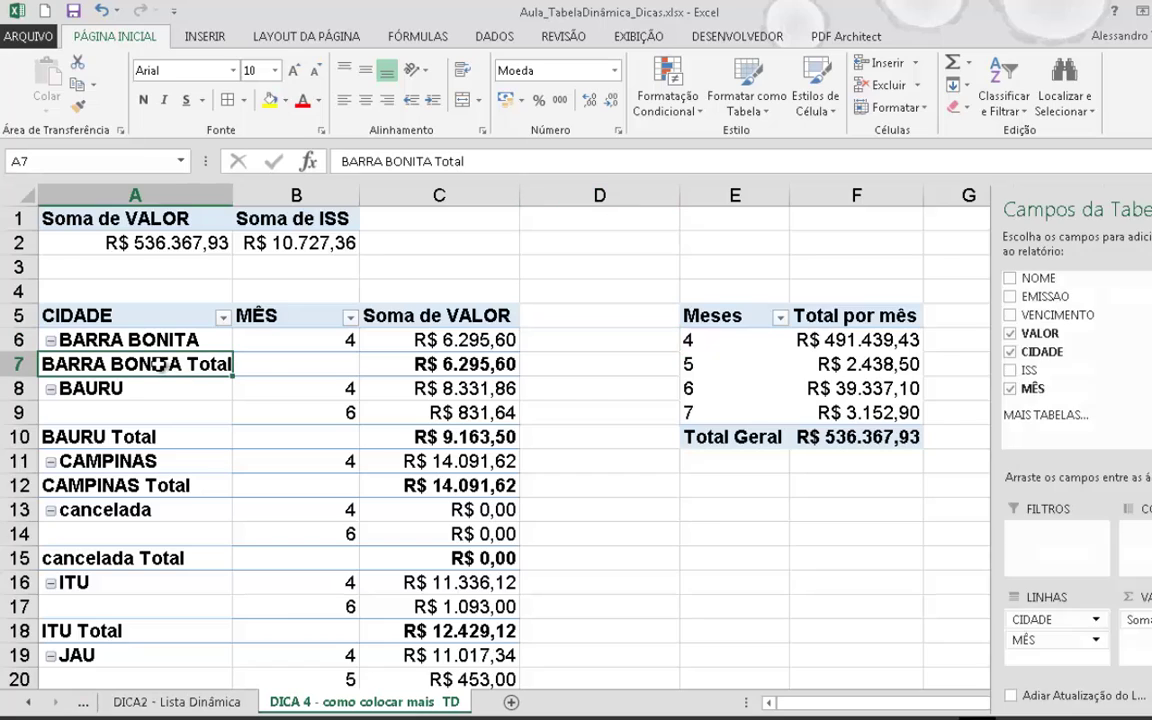
click(1096, 619)
click(1080, 663)
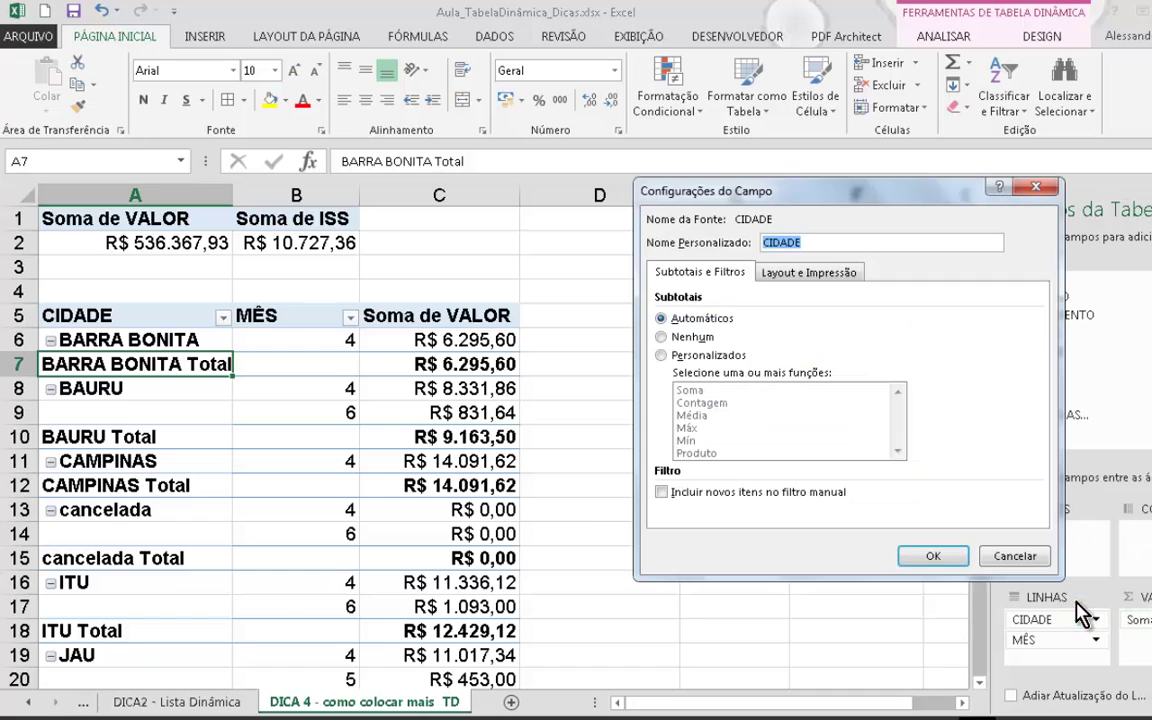
click(688, 337)
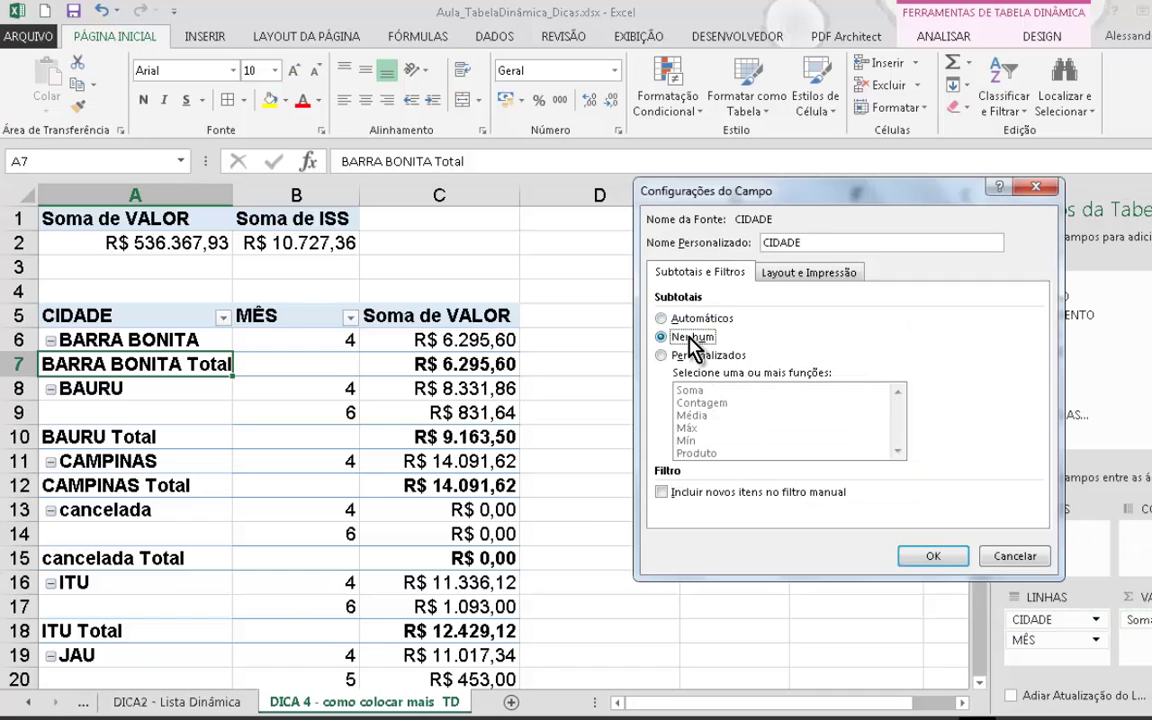
click(928, 556)
click(640, 534)
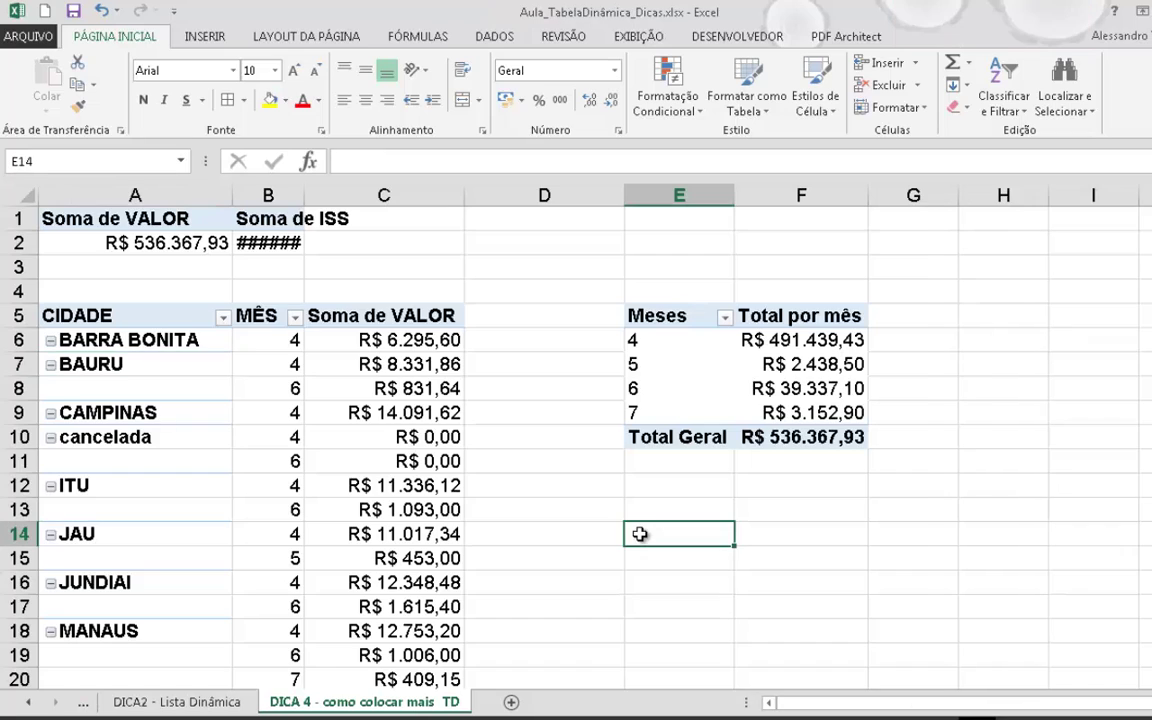
Narrow blank column D to a thin spacer between the two PivotTables and autofit column B again
drag(624, 194, 492, 184)
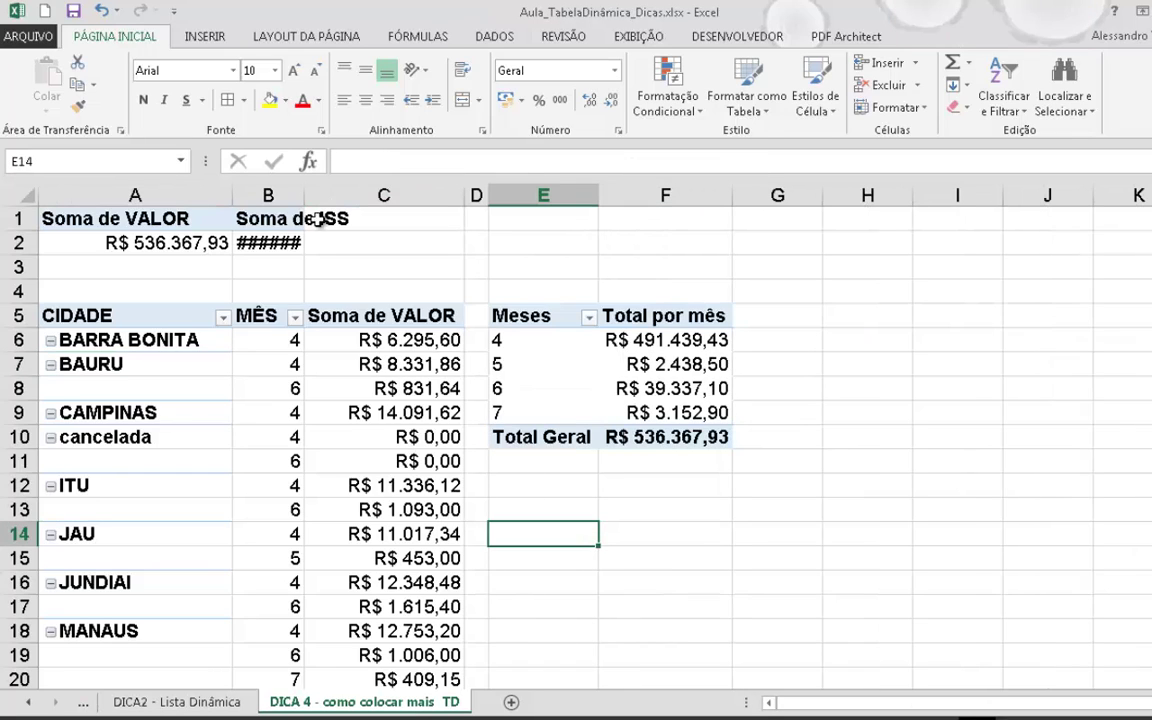
double_click(304, 195)
click(584, 397)
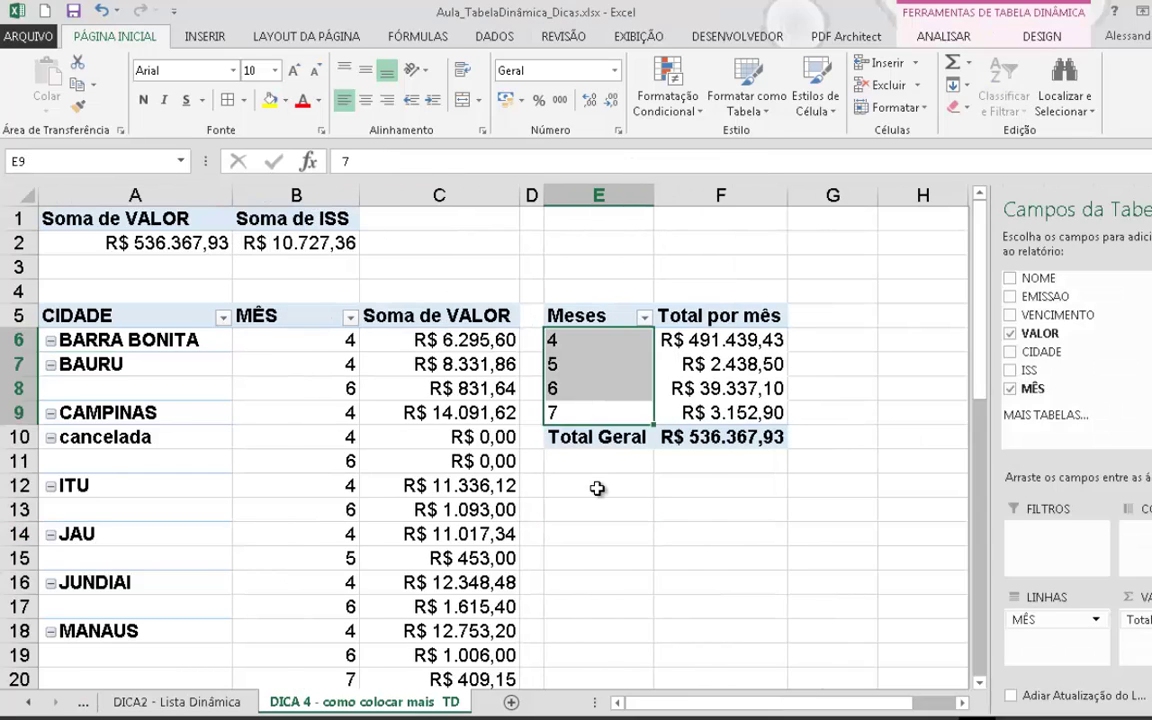
click(597, 485)
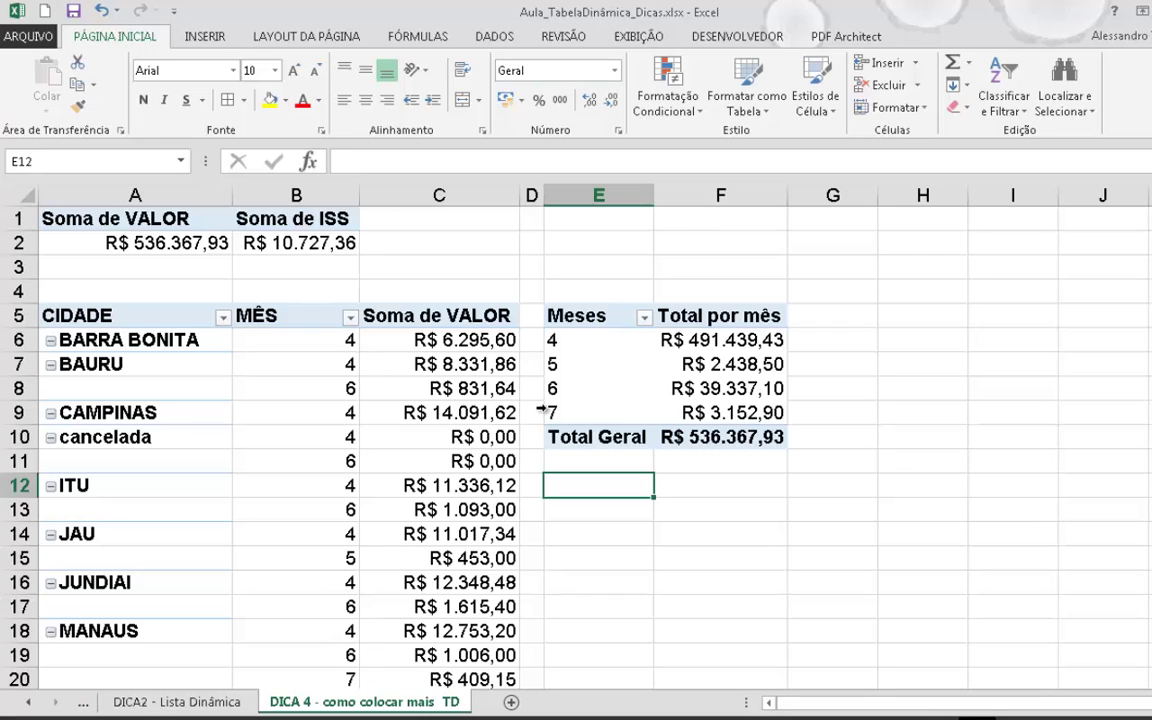
Delete spacer column D and try to add the VENCIMENTO field to the city PivotTable's rows
right_click(532, 195)
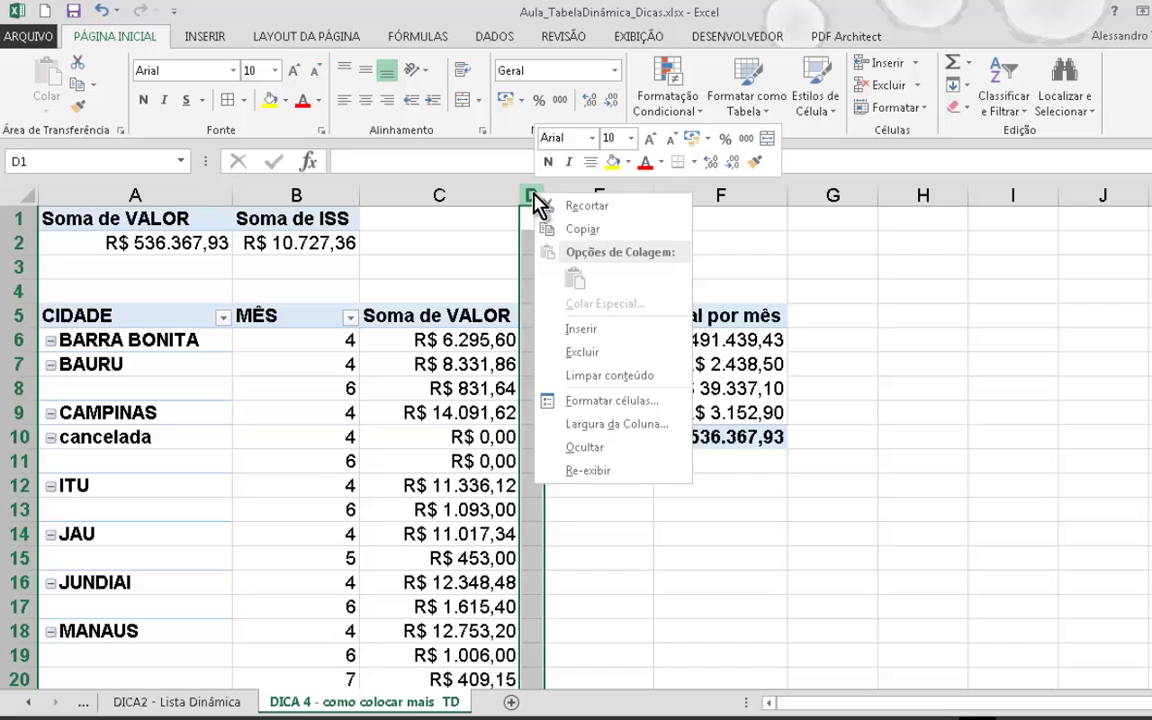
click(581, 353)
click(505, 418)
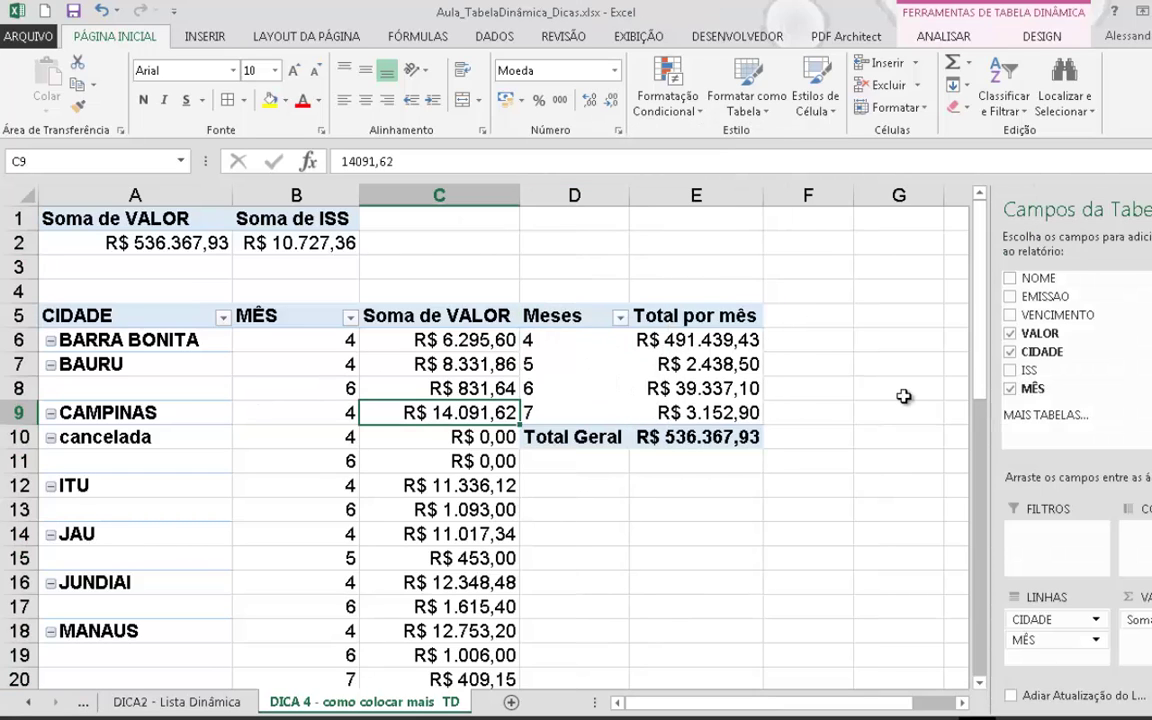
drag(1045, 315, 1060, 660)
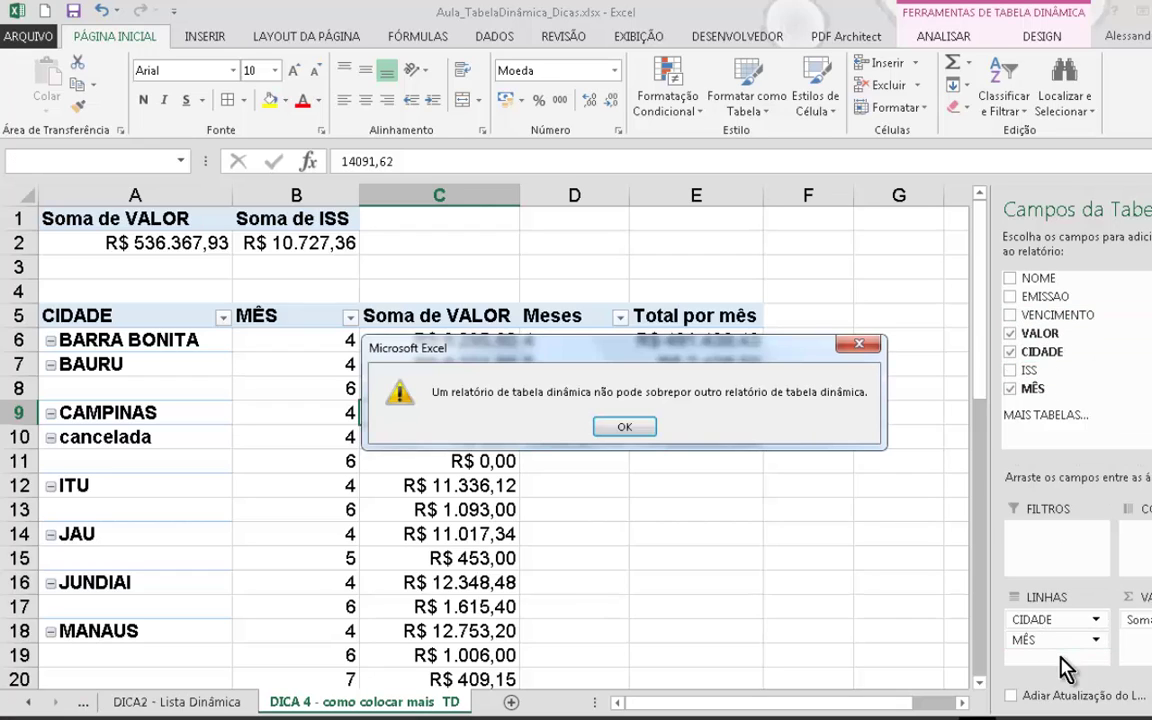
click(625, 428)
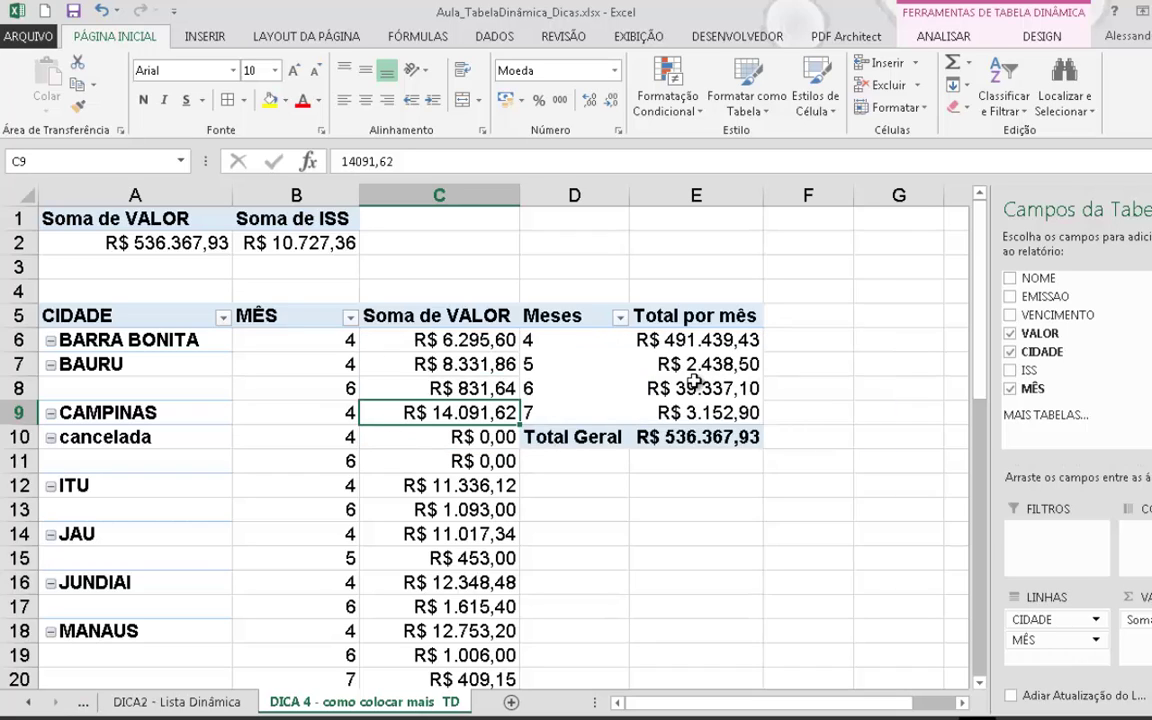
click(738, 540)
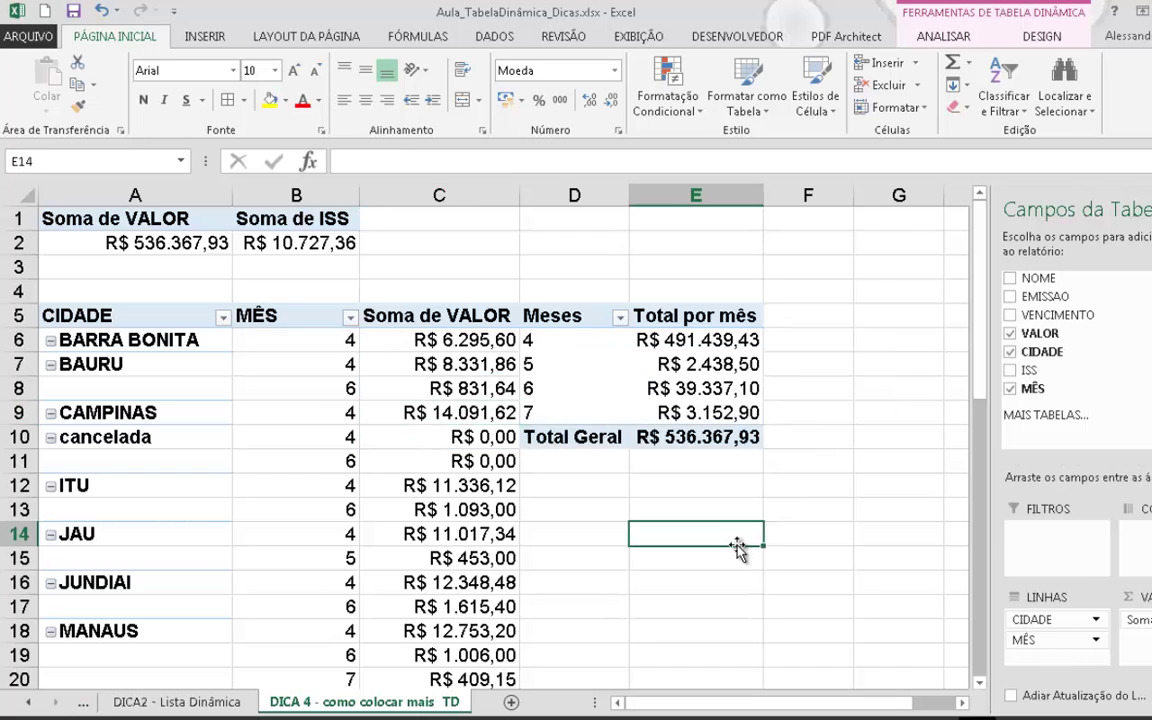
Undo the deletion of column D between the city and monthly PivotTables
key(ctrl+z)
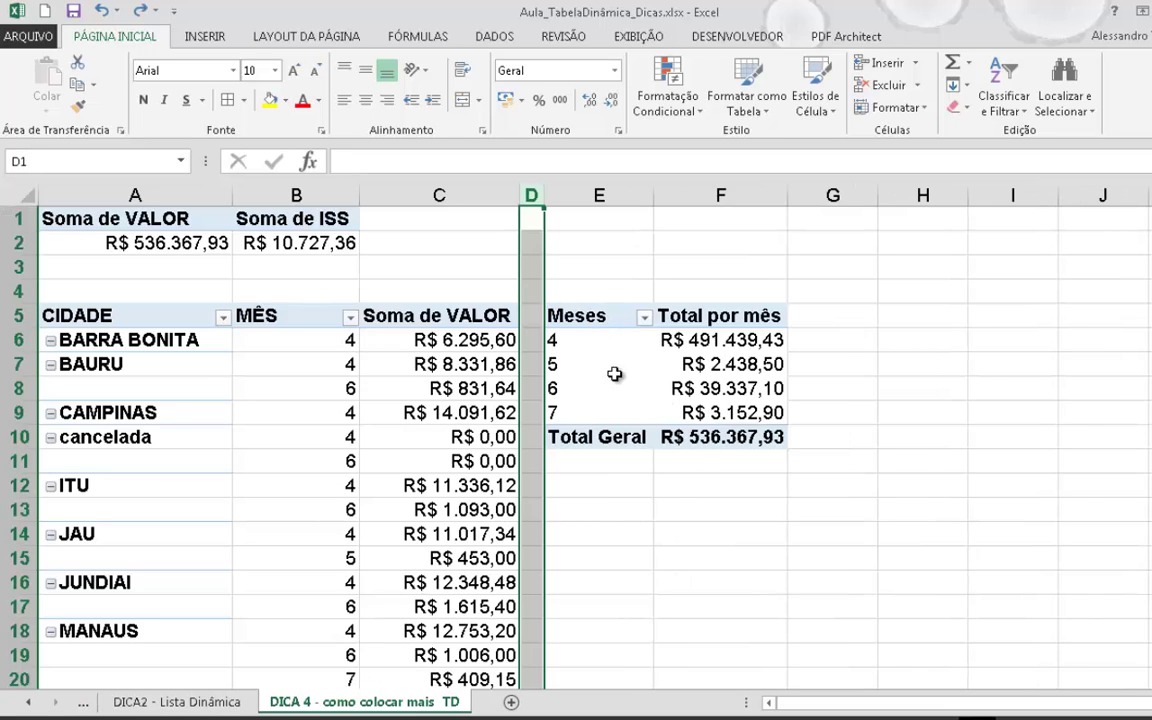
drag(555, 339, 600, 411)
click(668, 442)
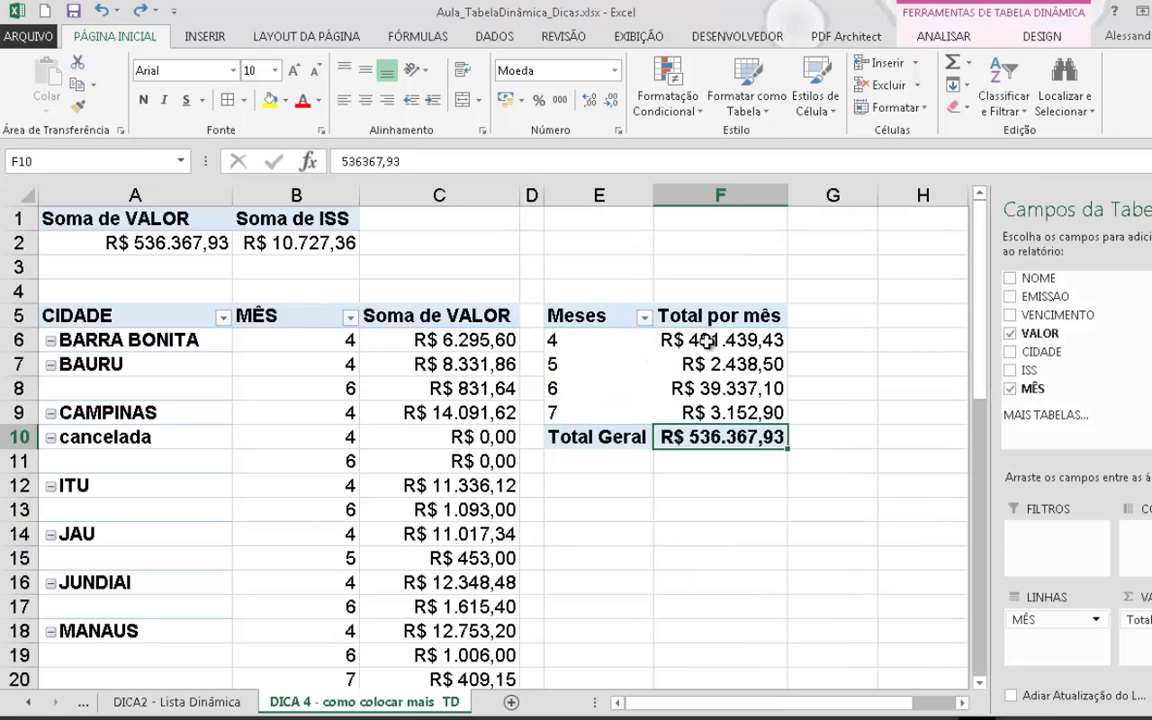
click(605, 342)
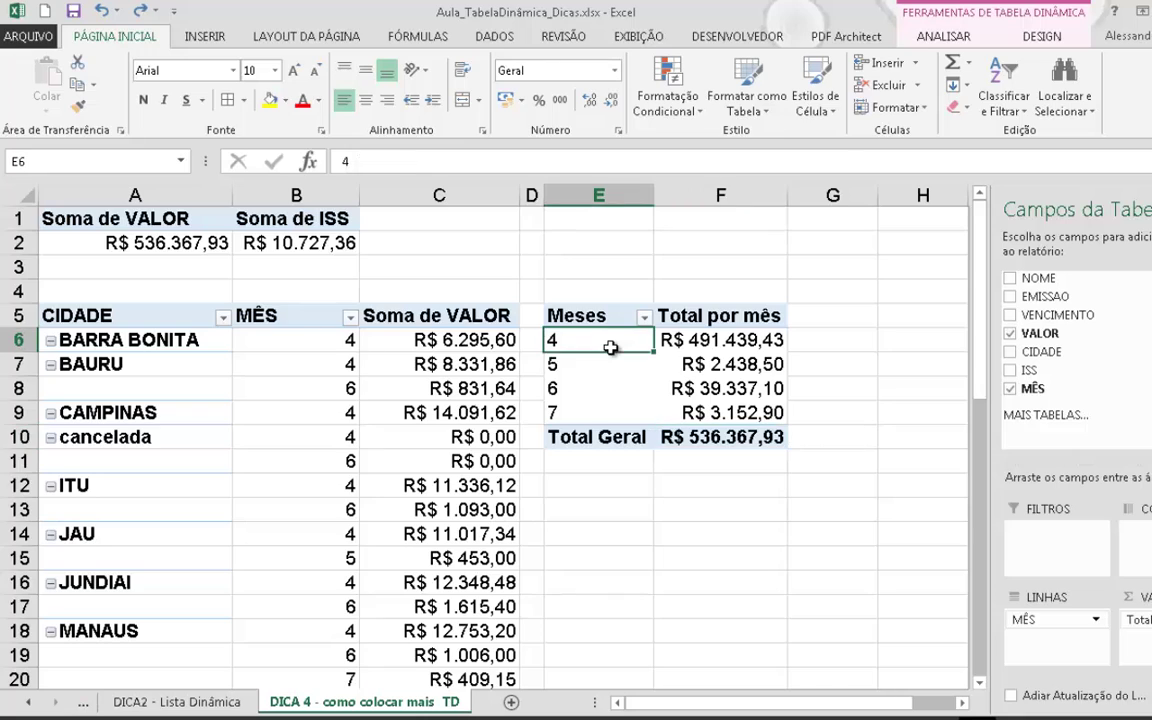
Turn off the row and column grand totals in the monthly PivotTable's options
click(950, 40)
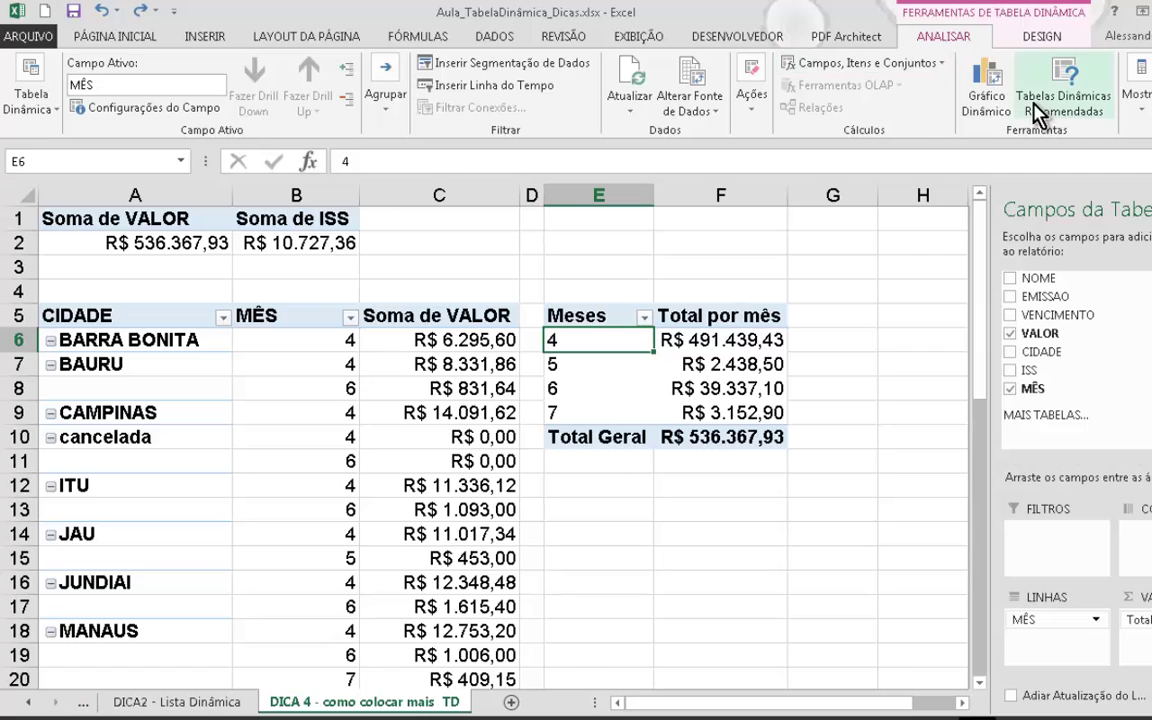
click(832, 437)
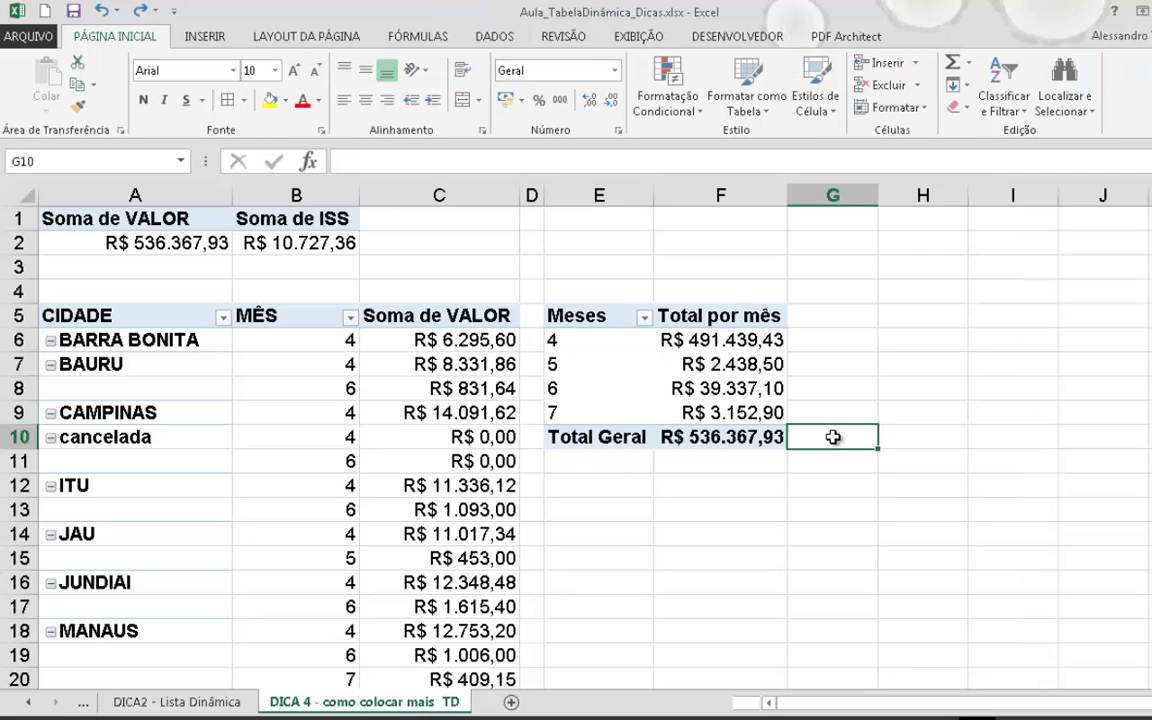
click(676, 345)
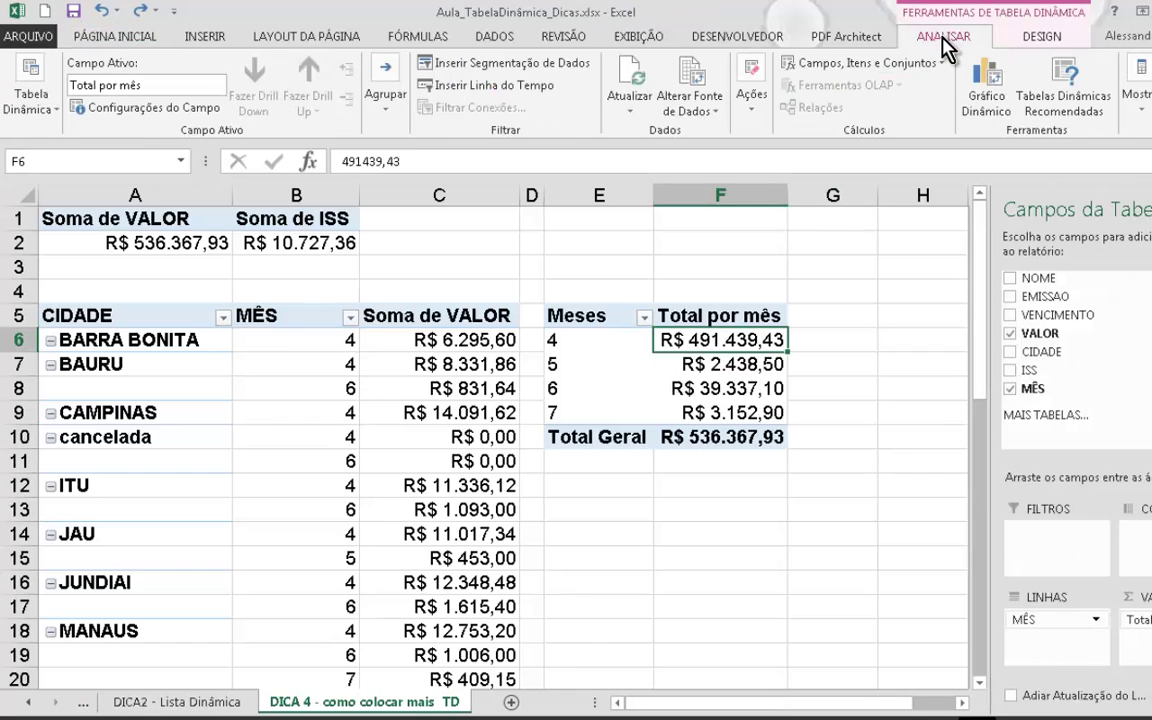
click(22, 100)
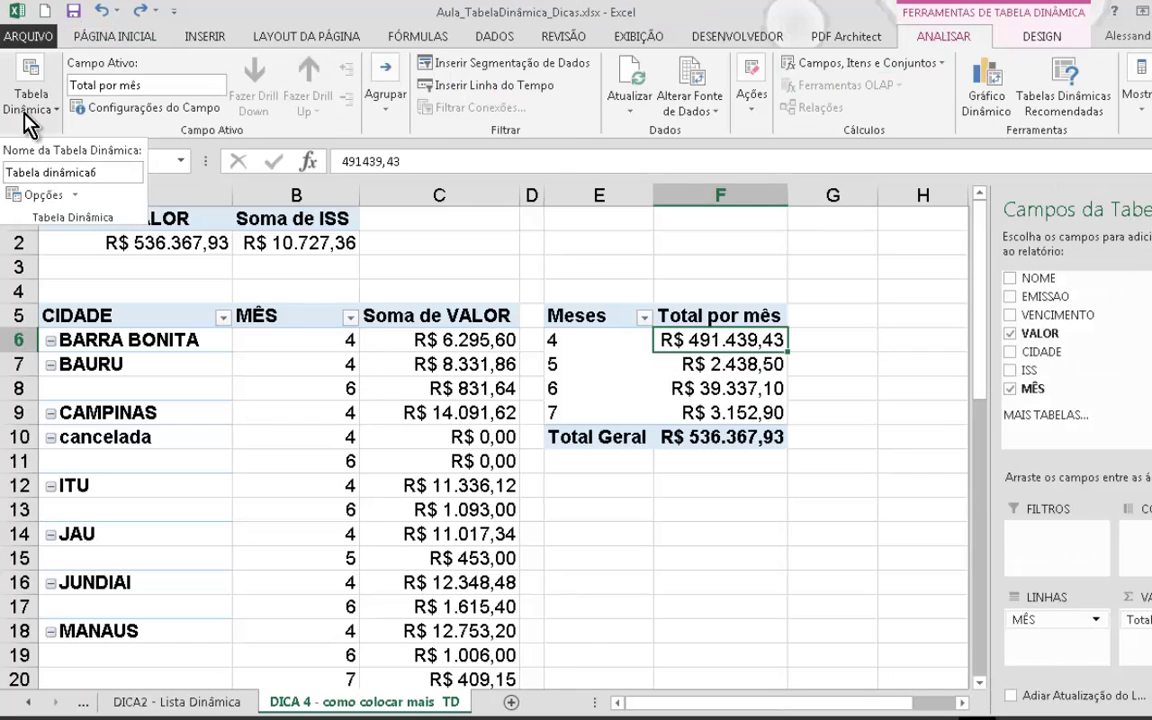
click(45, 196)
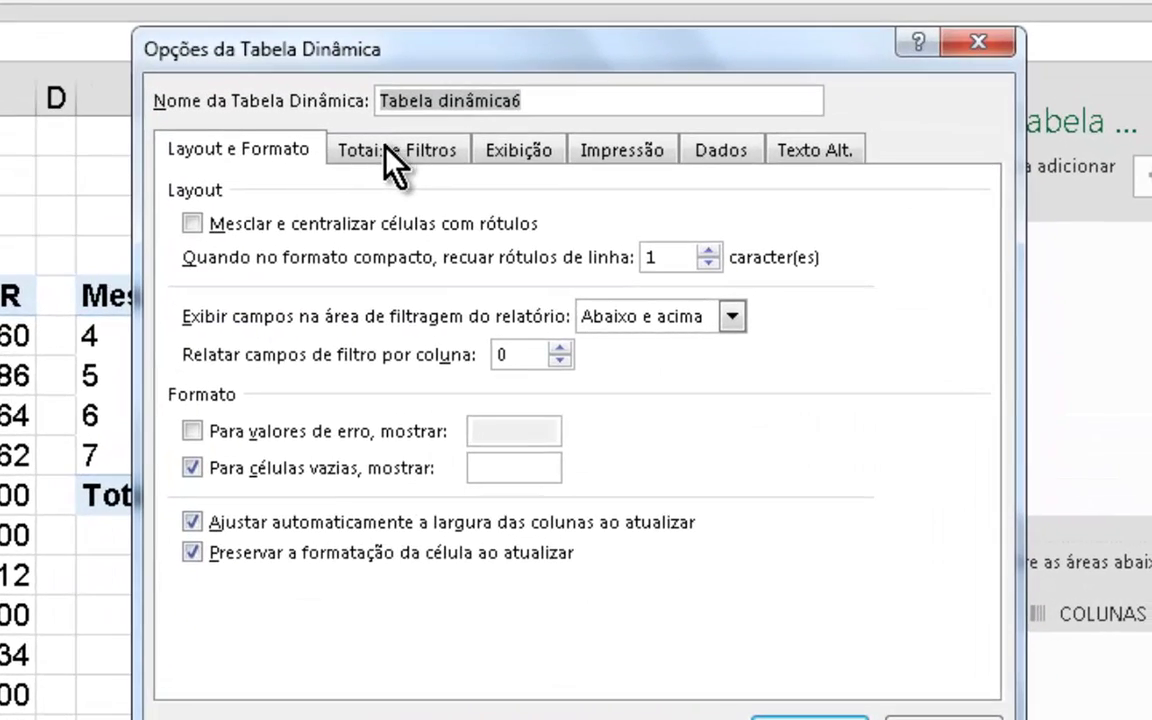
click(398, 152)
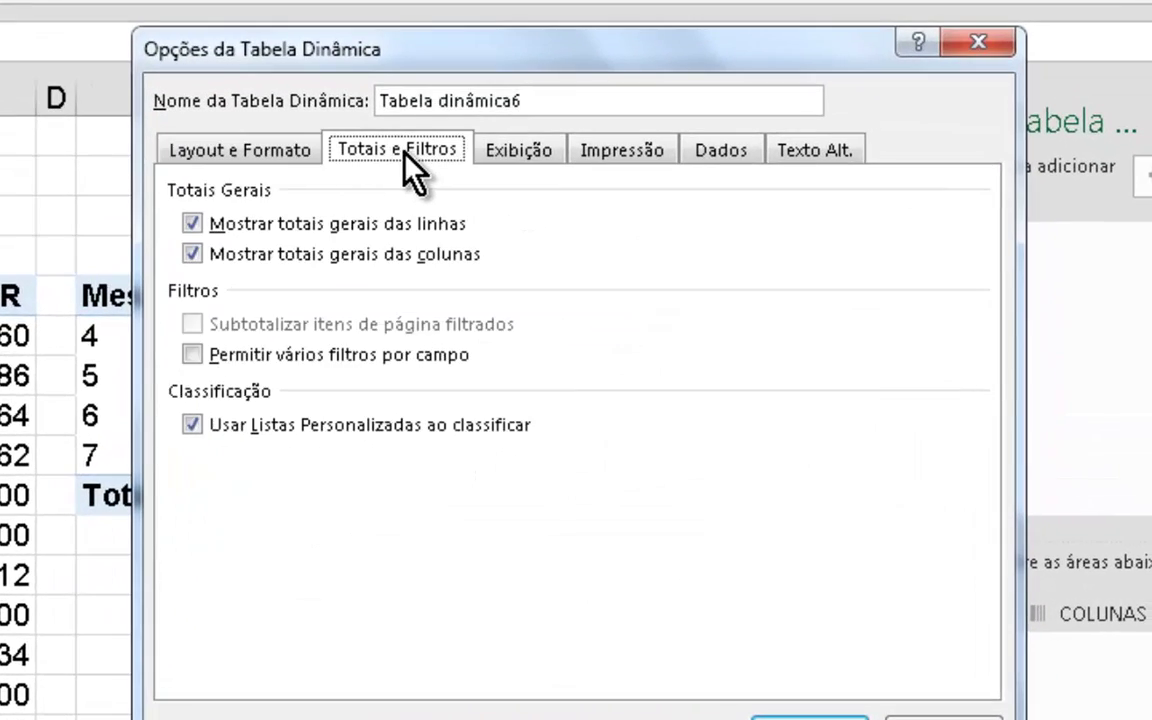
click(242, 222)
click(240, 255)
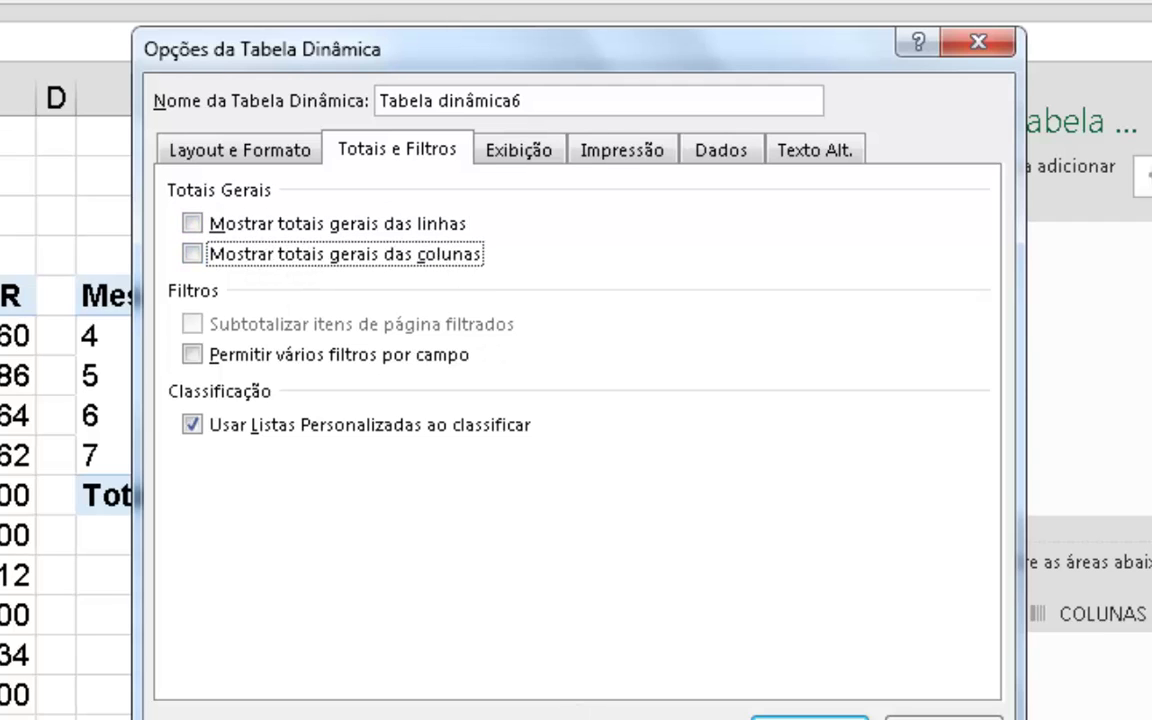
key(Return)
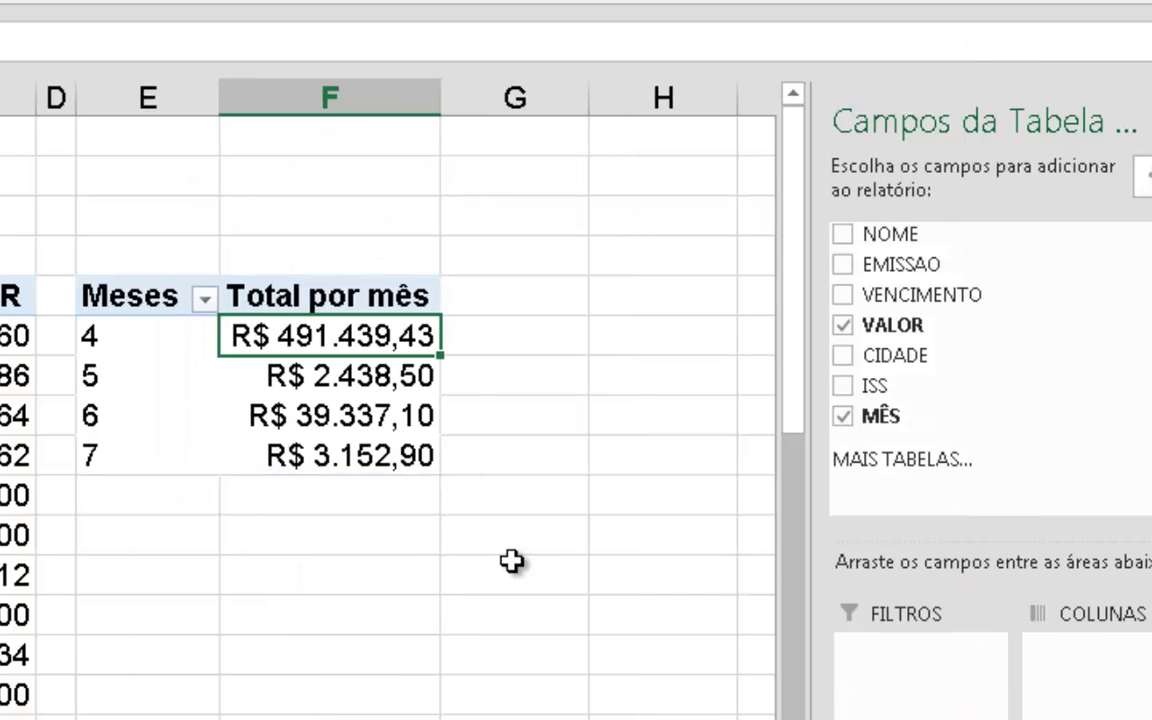
click(512, 563)
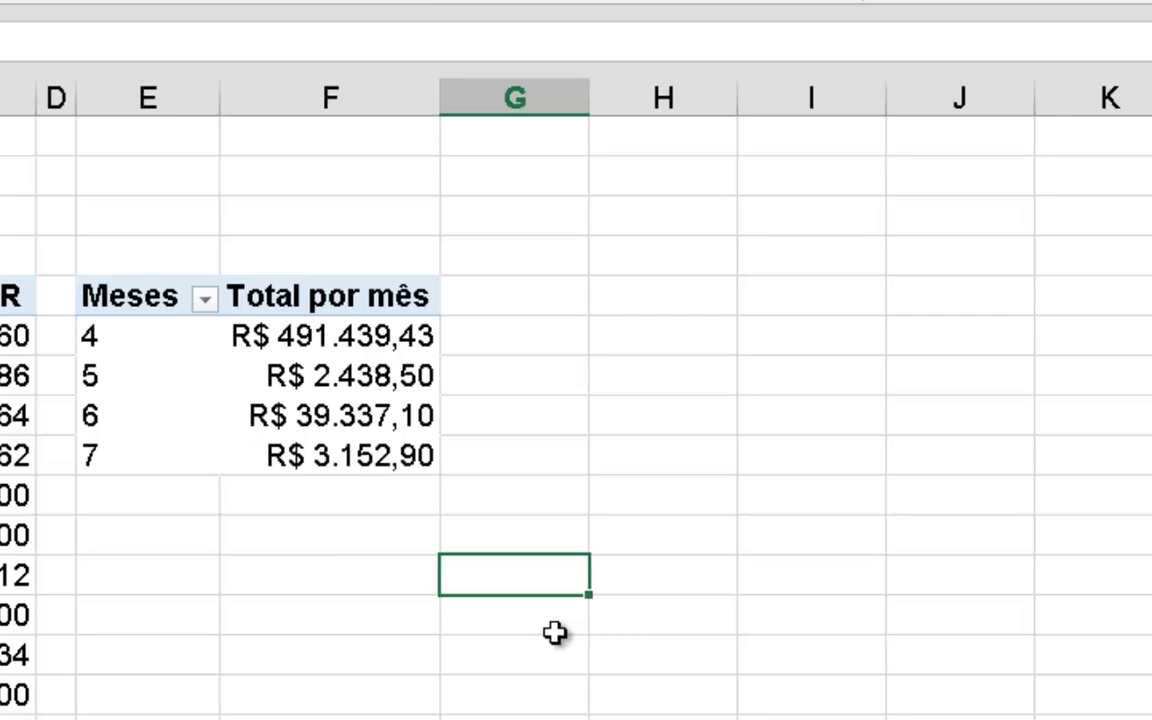
Insert a 3D clustered column PivotChart based on the monthly PivotTable (Meses and Total por mês)
click(400, 415)
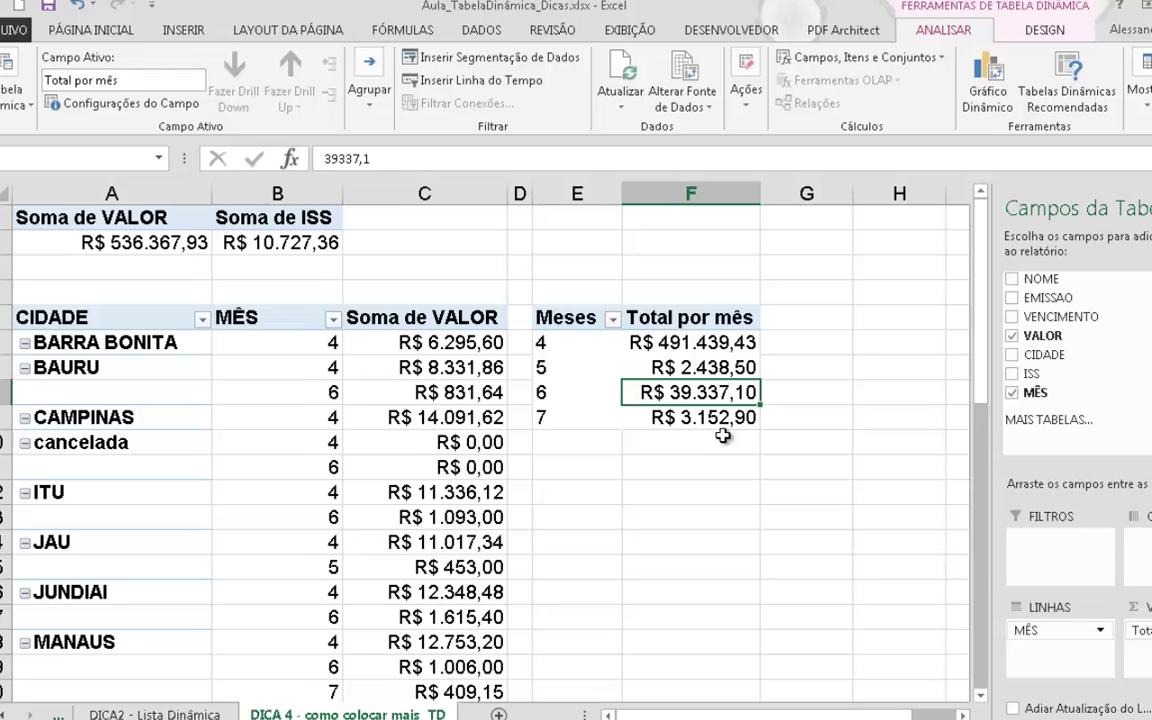
click(722, 436)
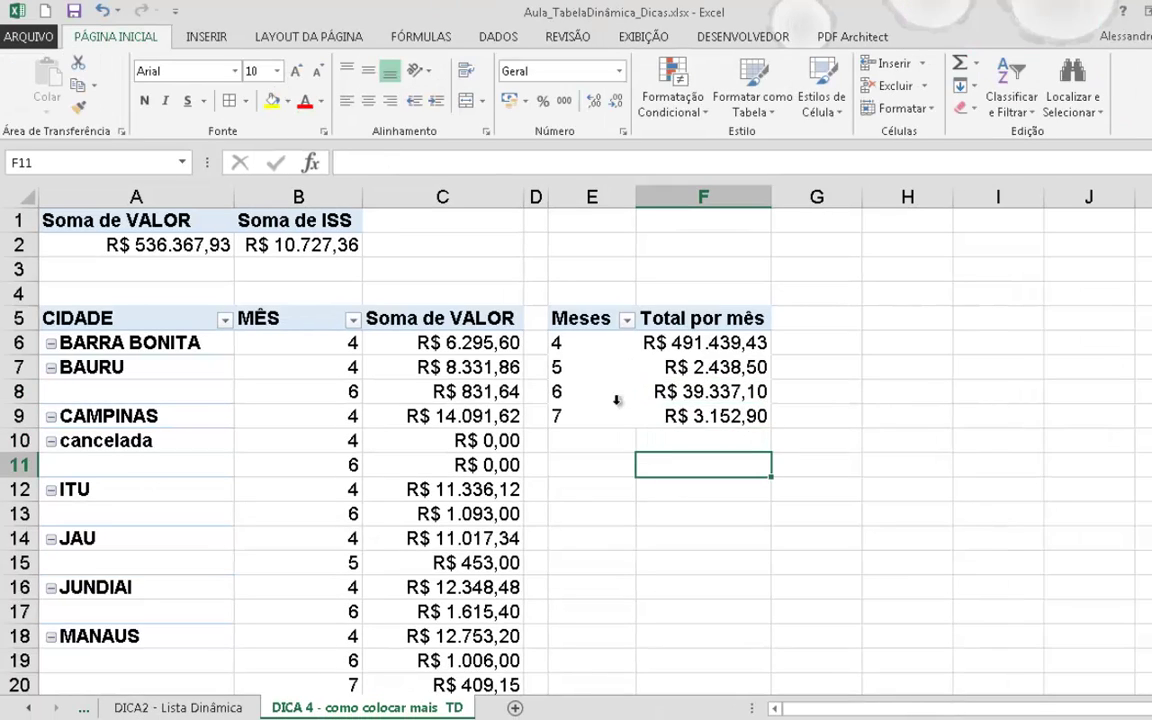
click(665, 391)
click(948, 38)
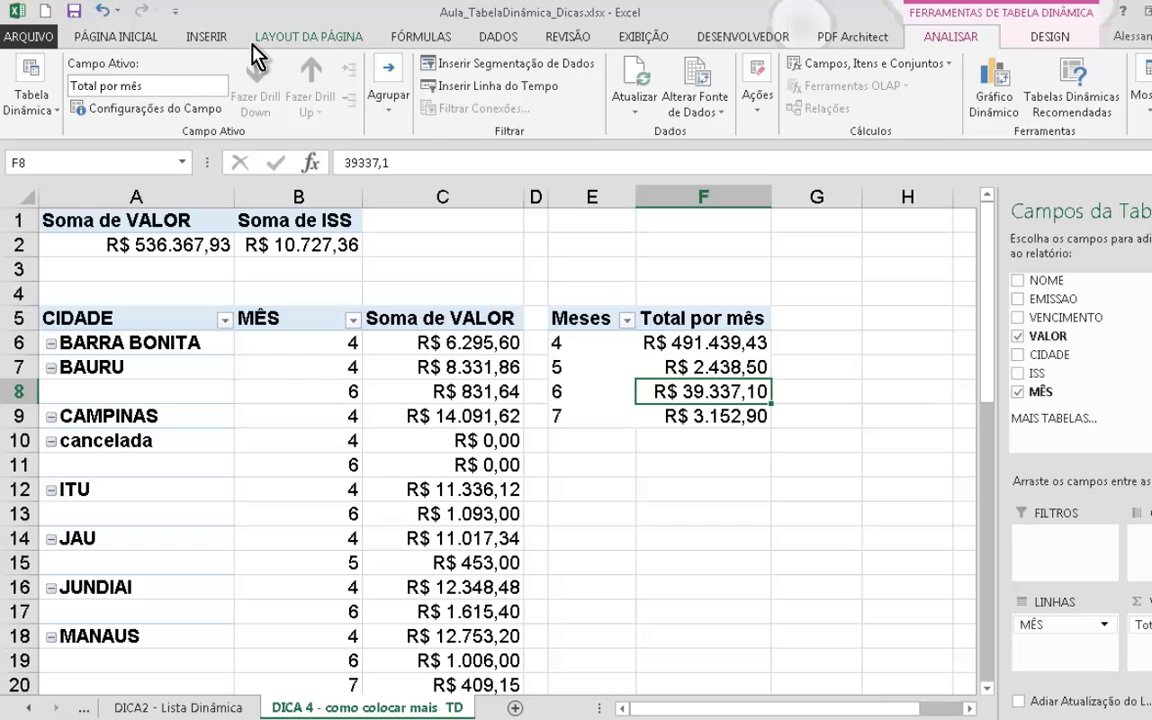
click(207, 40)
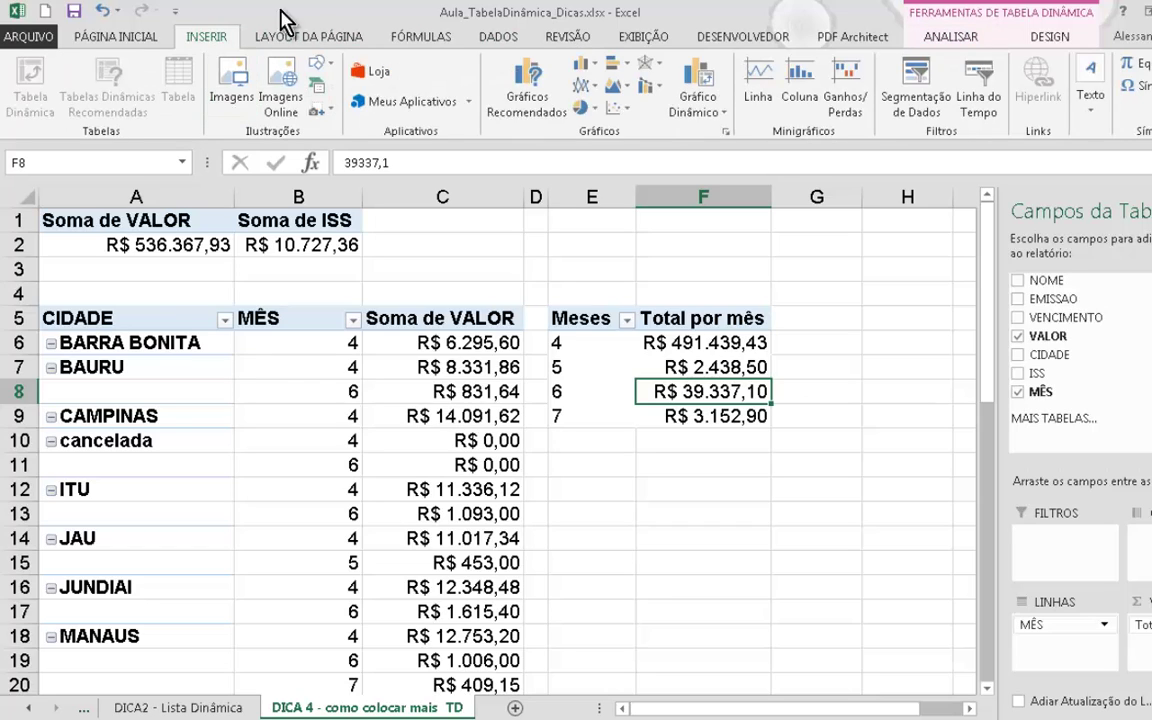
click(583, 64)
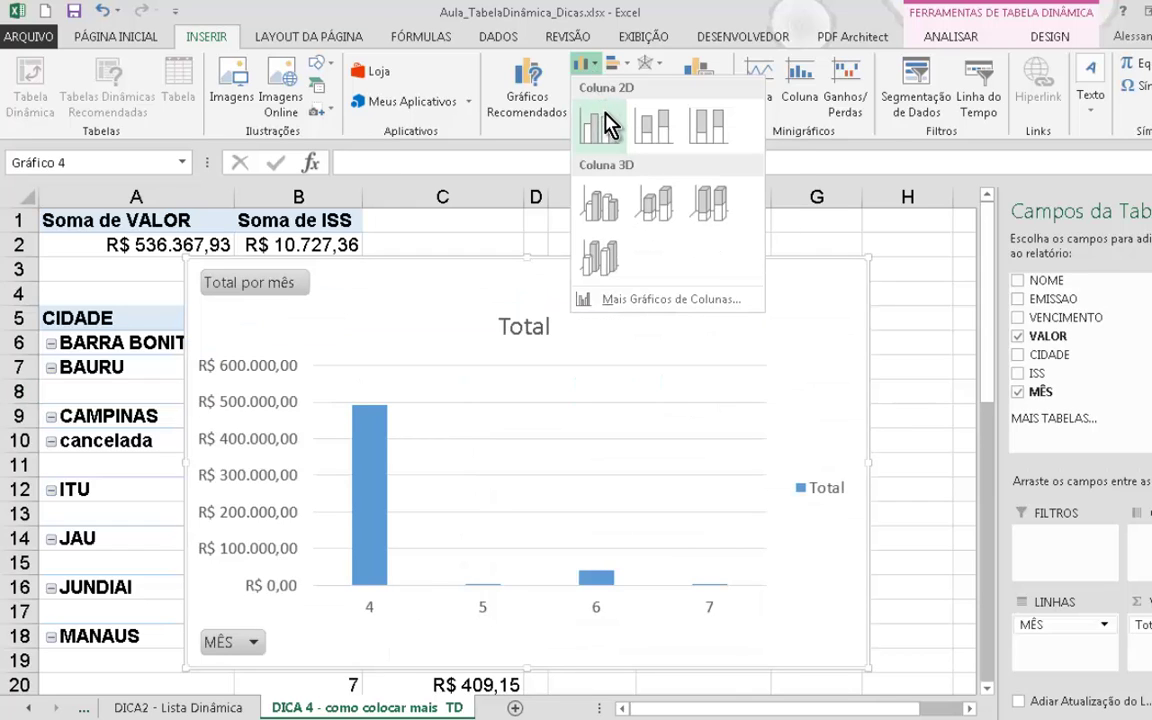
click(602, 205)
Delete the value axis, the legend and the title from the monthly column chart
click(268, 453)
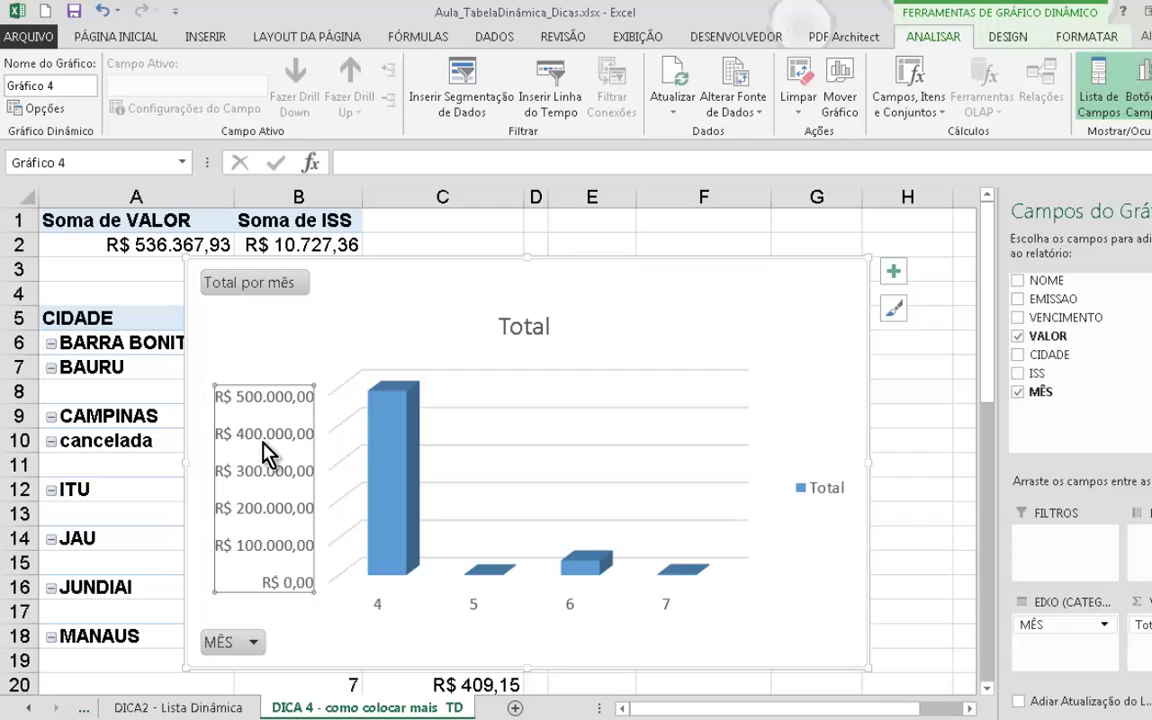
key(Delete)
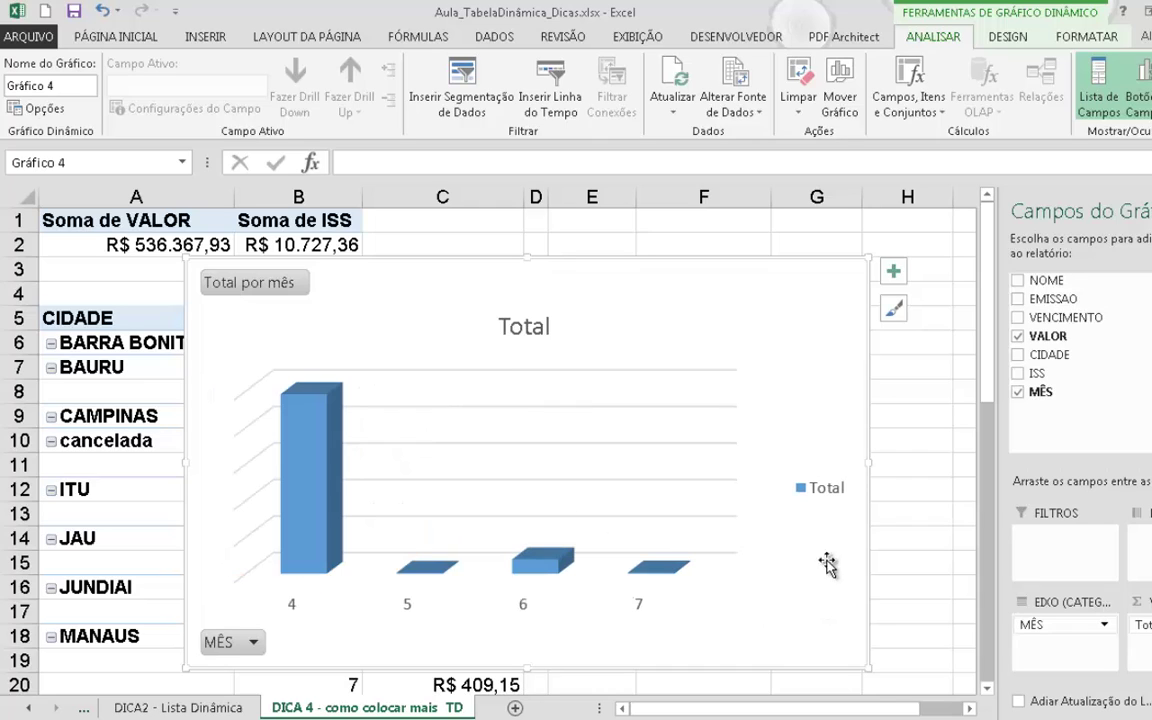
click(822, 488)
key(Delete)
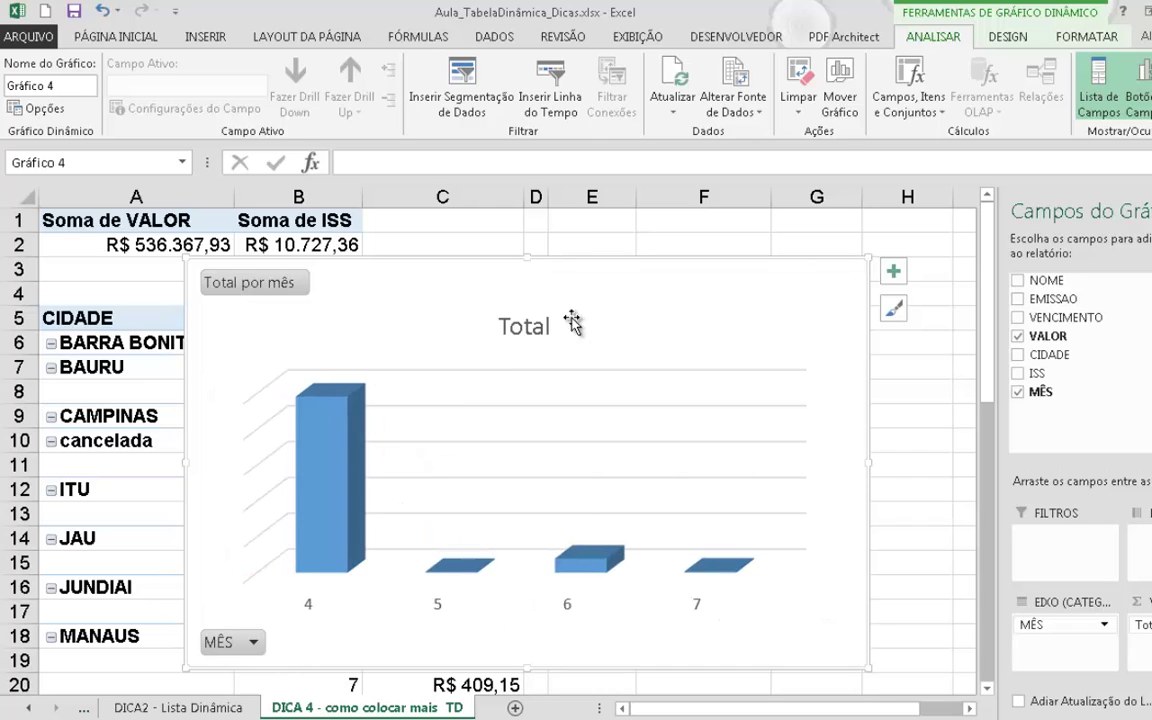
click(525, 322)
key(Delete)
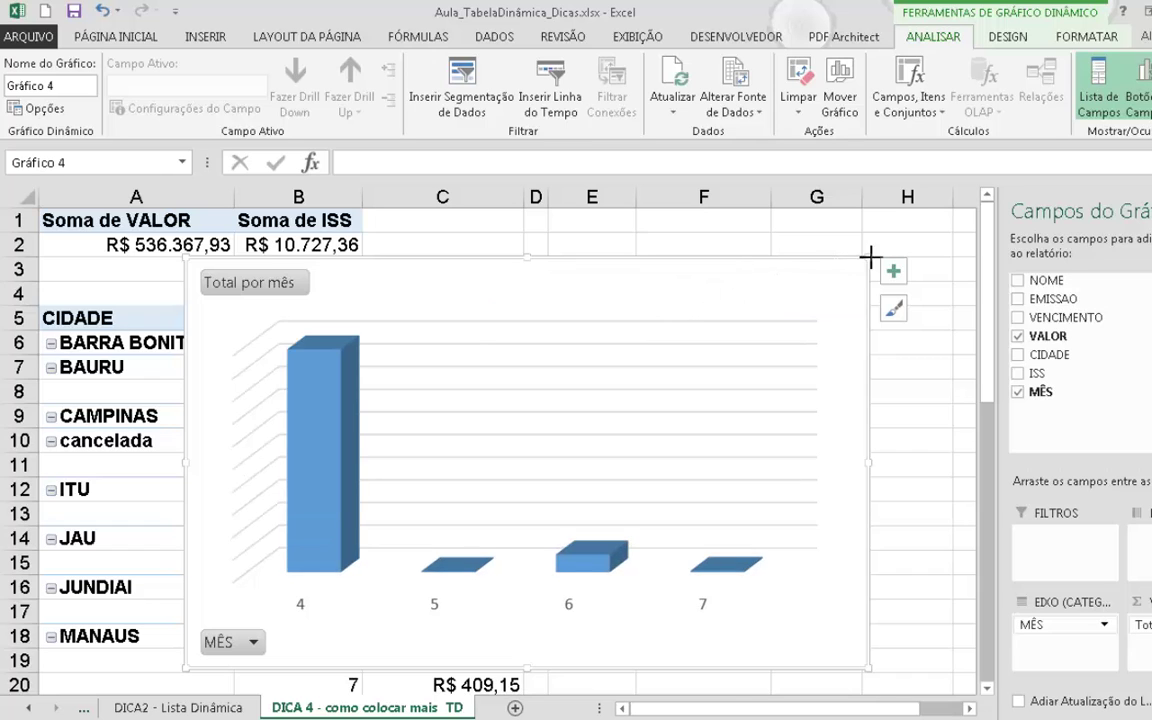
Shrink the monthly chart and place it directly below the monthly PivotTable, starting around column E, then deselect it
drag(870, 258, 617, 400)
drag(491, 465, 828, 450)
click(858, 356)
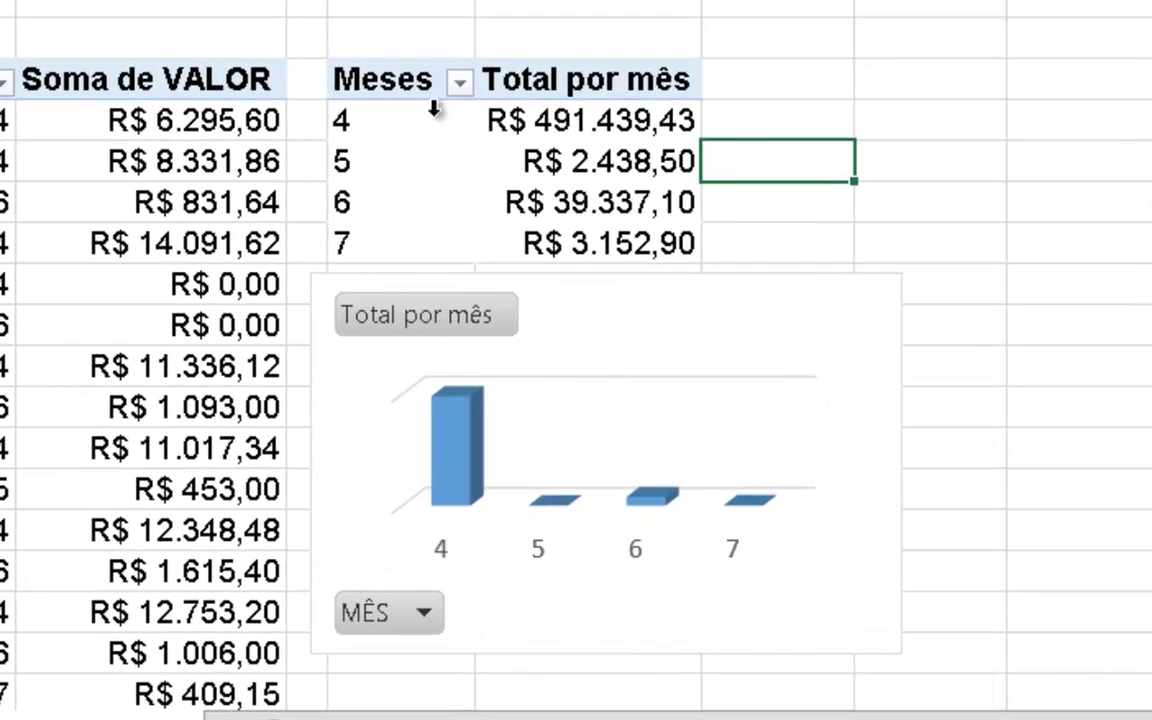
Filter month 4 out of the Meses field in the monthly PivotTable
click(460, 85)
click(134, 427)
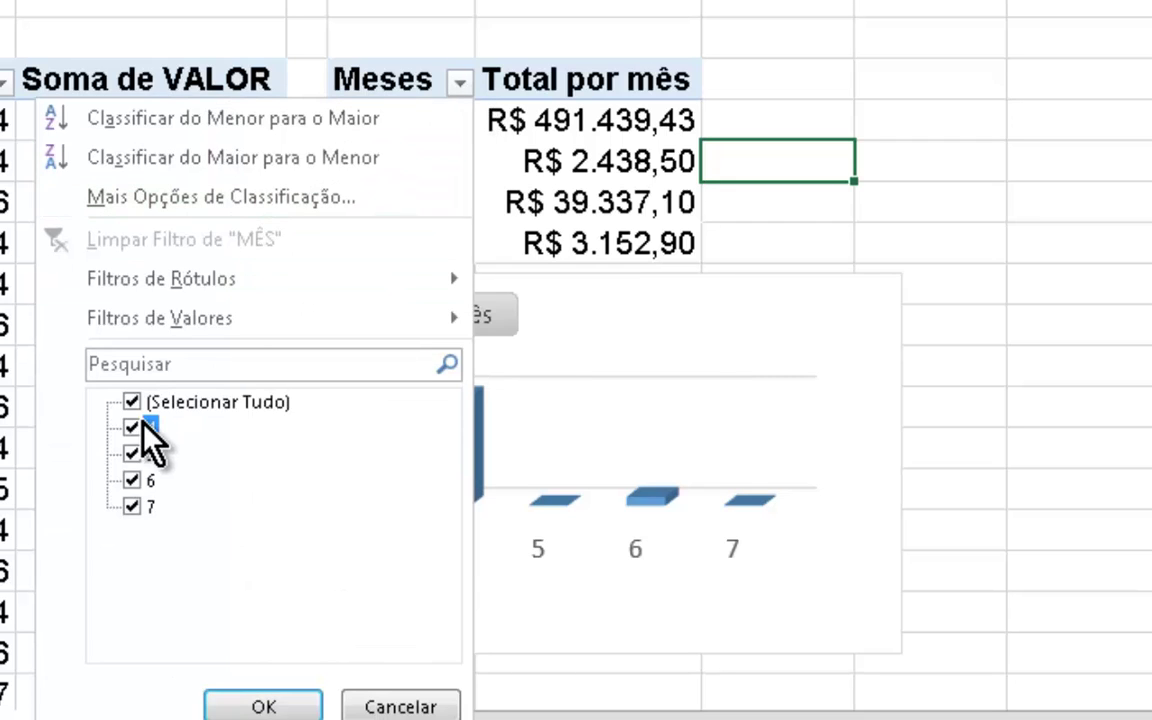
click(266, 707)
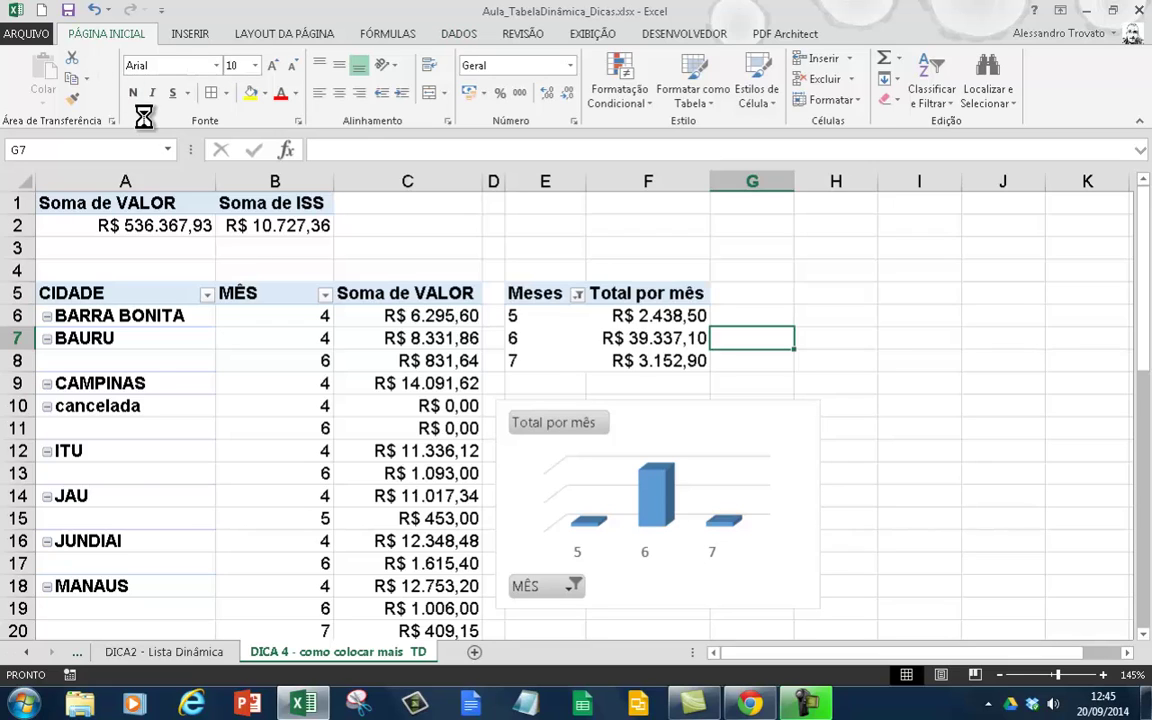
Save a copy of the workbook in the same folder as Aula_TabelaDinâmica_Dicas_Gabarito.xlsx
key(F12)
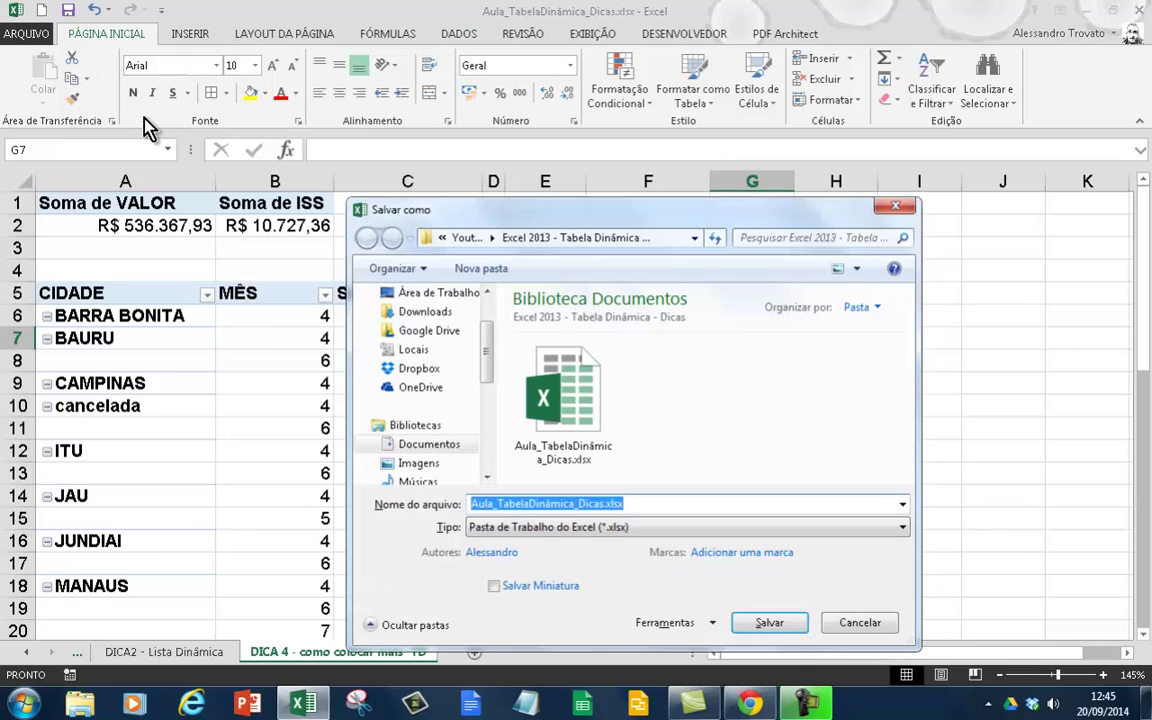
key(End)
key(Left)
key(Left)
key(Left)
key(Left)
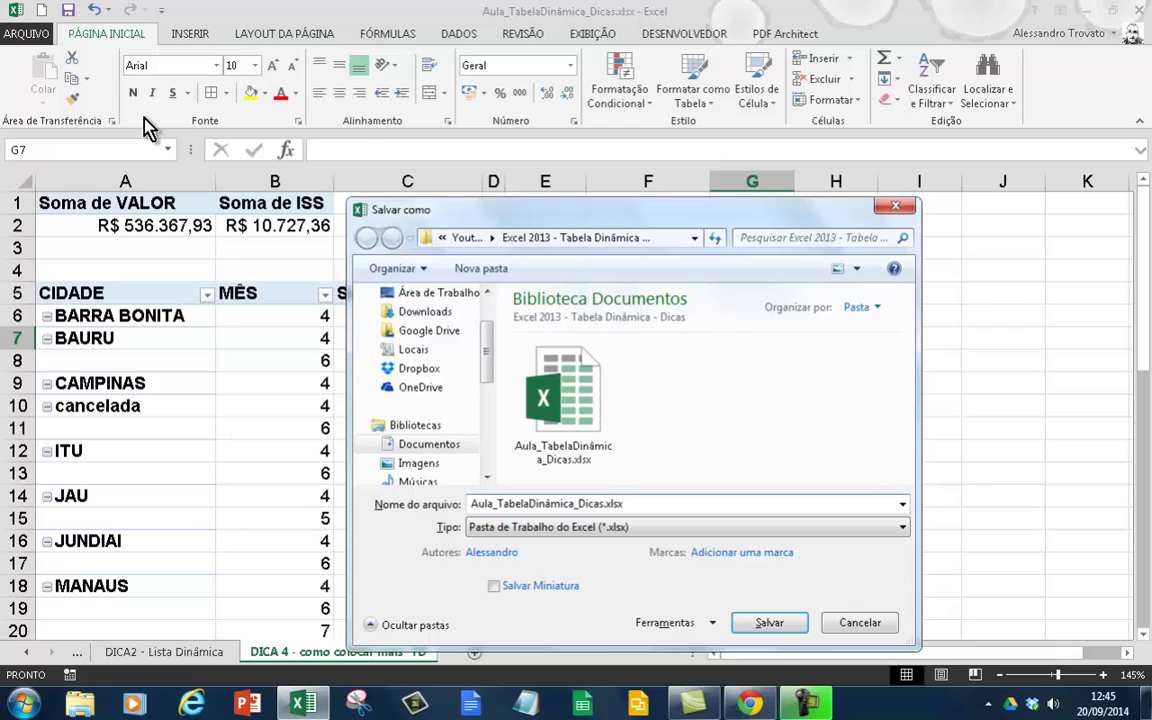
text(_Gabarito)
key(Return)
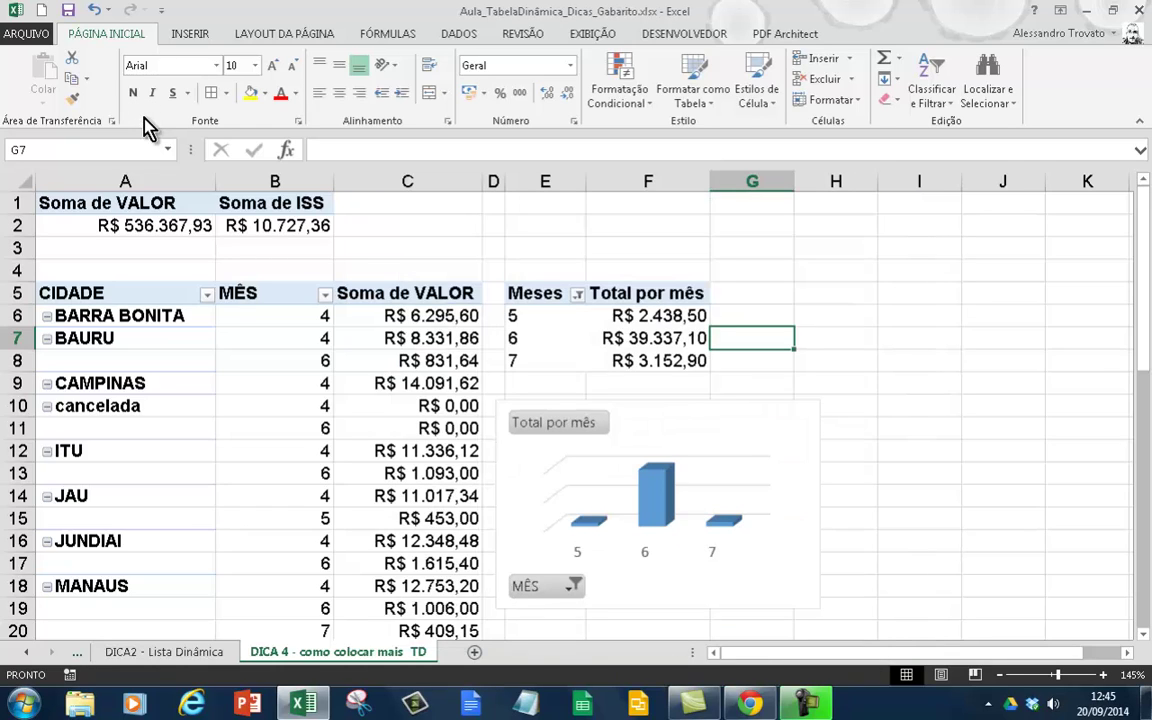